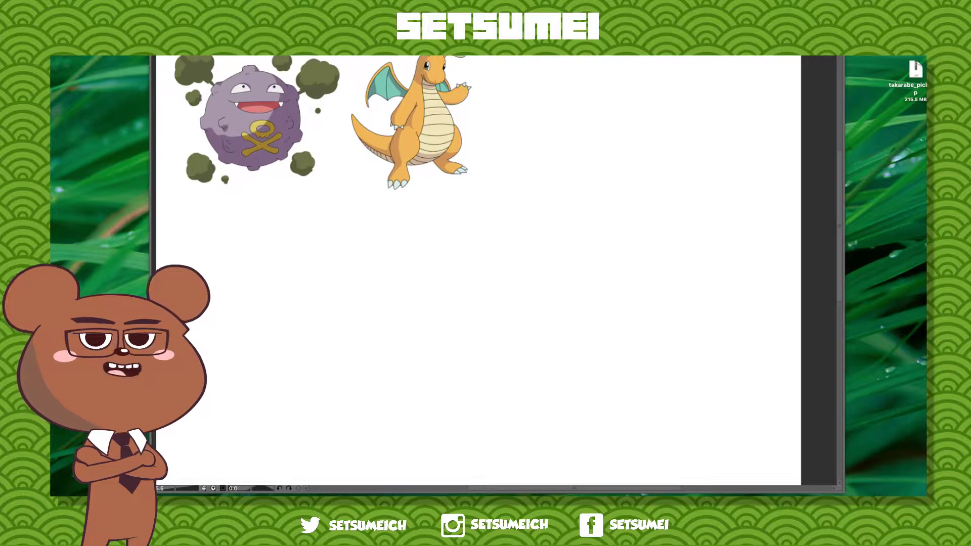
{"action": "key", "text": "Tab"}
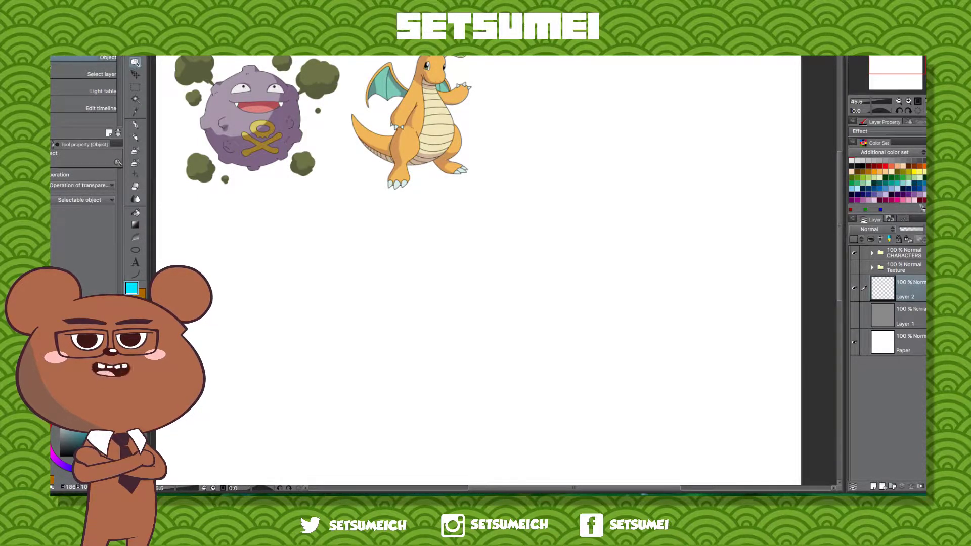
{"action": "key", "text": "Tab"}
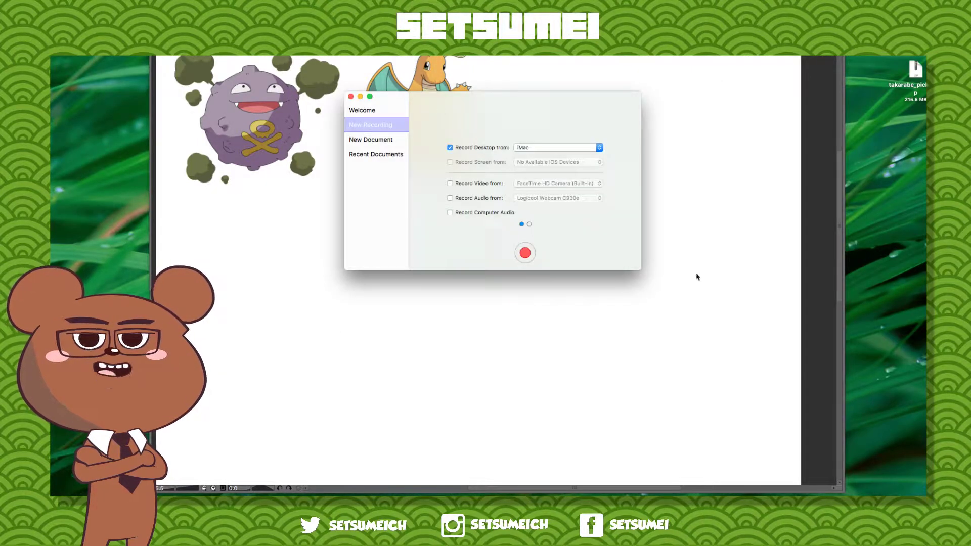
{"action": "left_click", "coordinate": [557, 147]}
{"action": "left_click", "coordinate": [526, 210]}
{"action": "left_click", "coordinate": [525, 253]}
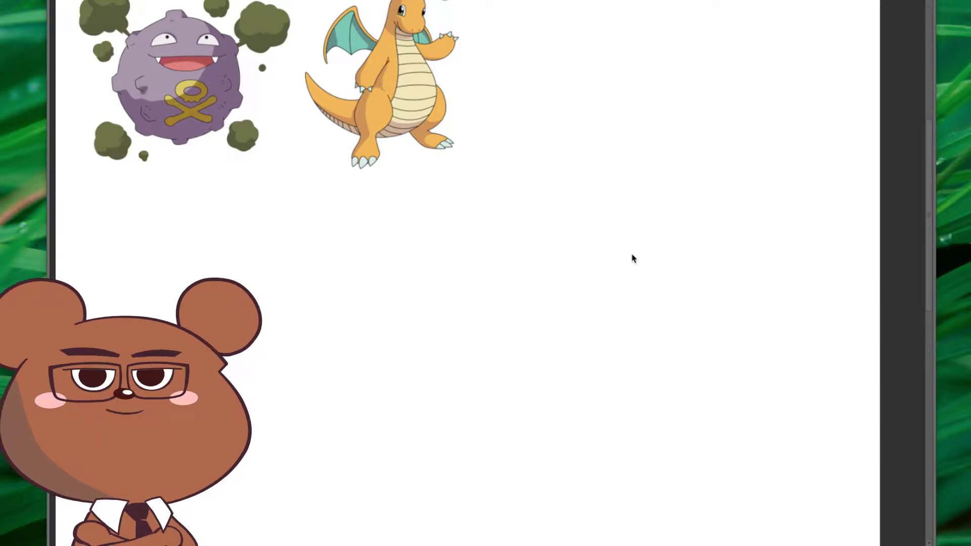
Step: Switch the color set to "drawing" and activate the Colored pencil for sketching
{"action": "key", "text": "Tab"}
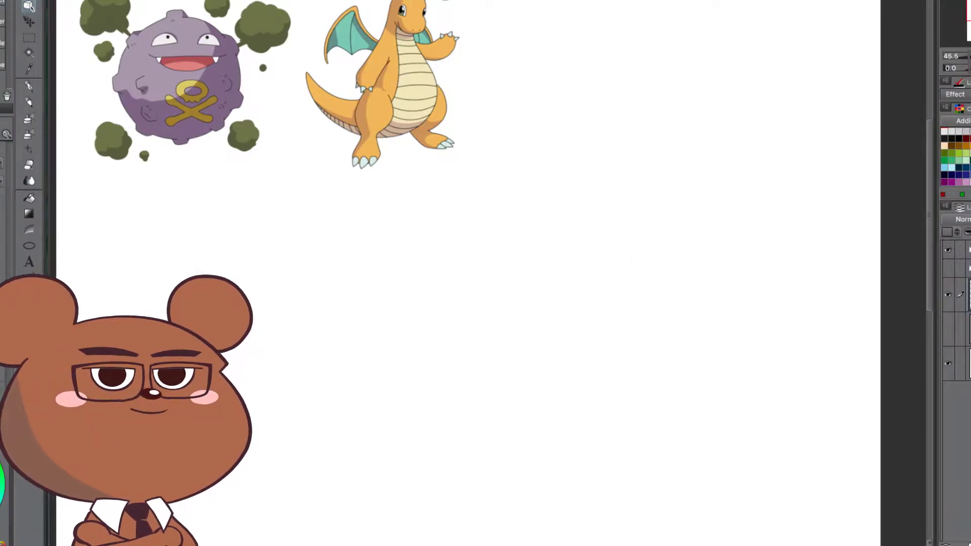
{"action": "left_click", "coordinate": [963, 121]}
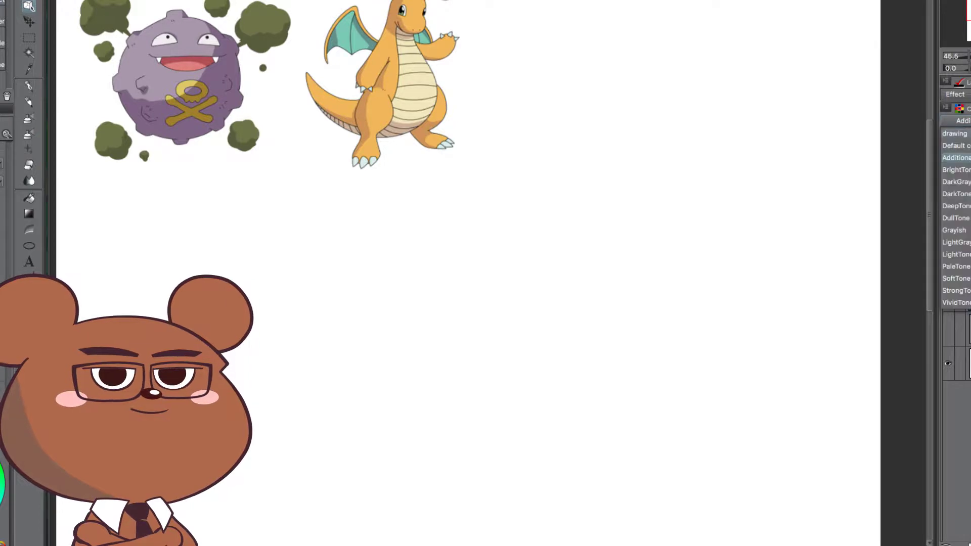
{"action": "left_click", "coordinate": [963, 133]}
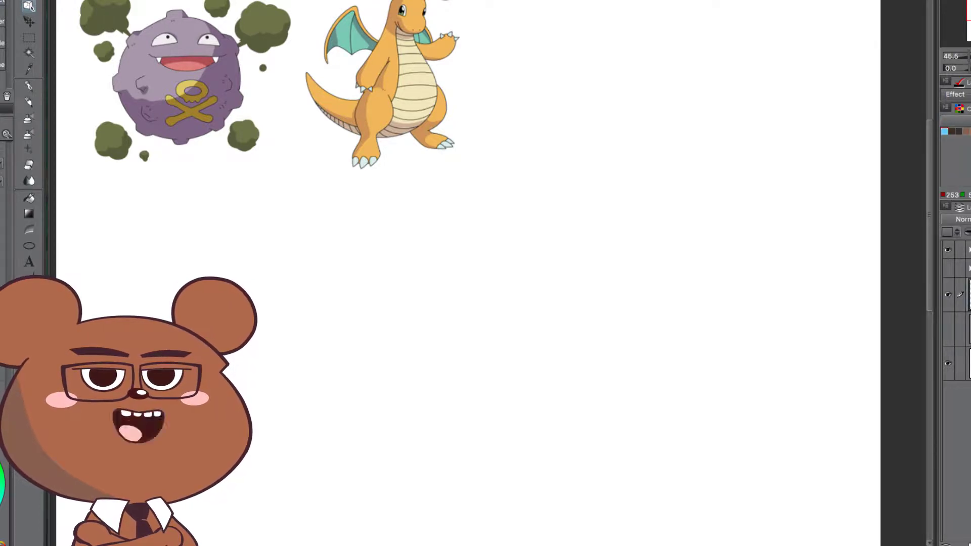
{"action": "left_click_drag", "start_coordinate": [451, 346], "coordinate": [530, 265]}
{"action": "left_click_drag", "start_coordinate": [603, 230], "coordinate": [500, 230]}
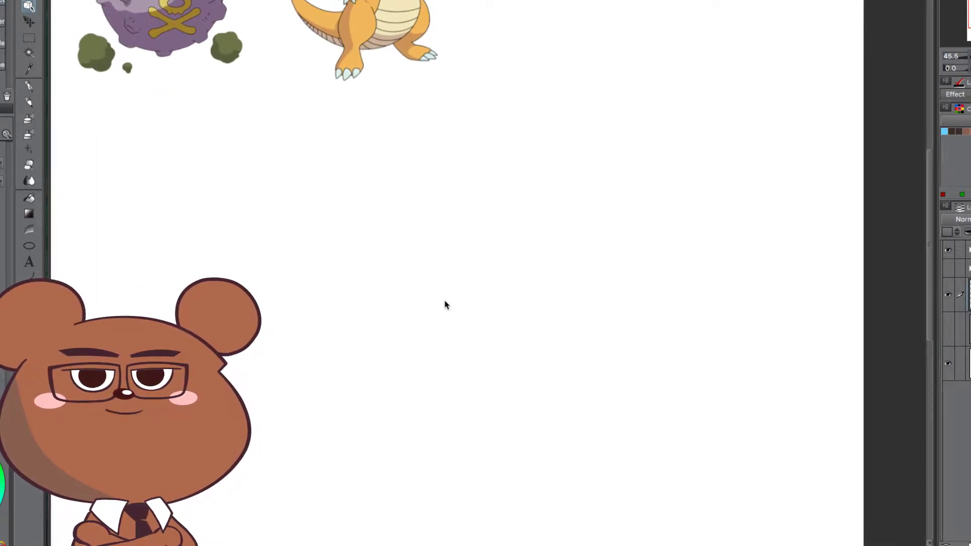
{"action": "key", "text": "p"}
{"action": "key", "text": "p"}
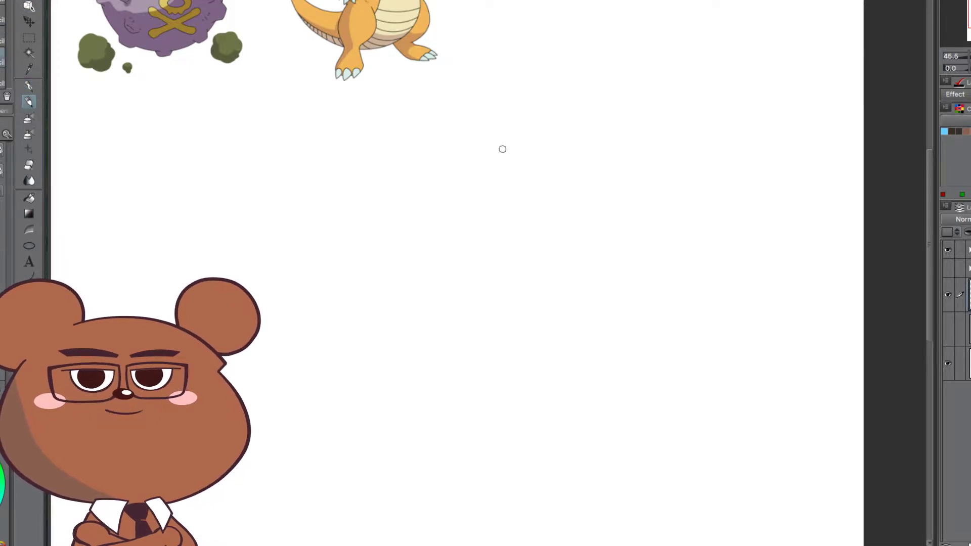
{"action": "left_click_drag", "start_coordinate": [501, 149], "coordinate": [474, 401]}
{"action": "key", "text": "ctrl+z"}
{"action": "mouse_move", "coordinate": [501, 276]}
{"action": "left_mouse_down"}
{"action": "mouse_move", "coordinate": [483, 410]}
{"action": "mouse_move", "coordinate": [579, 323]}
{"action": "mouse_move", "coordinate": [543, 312]}
{"action": "left_mouse_up"}
{"action": "left_click_drag", "start_coordinate": [582, 403], "coordinate": [611, 430]}
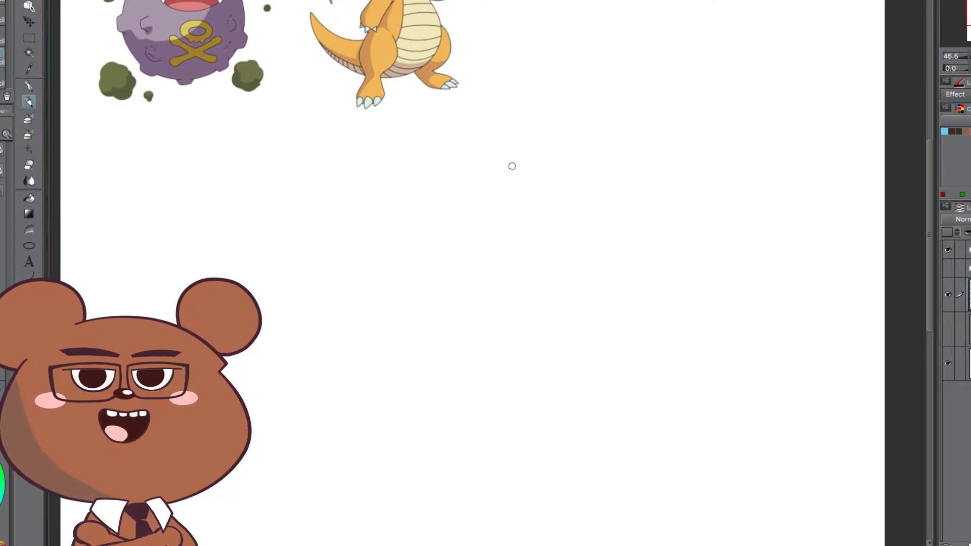
{"action": "key", "text": "Tab"}
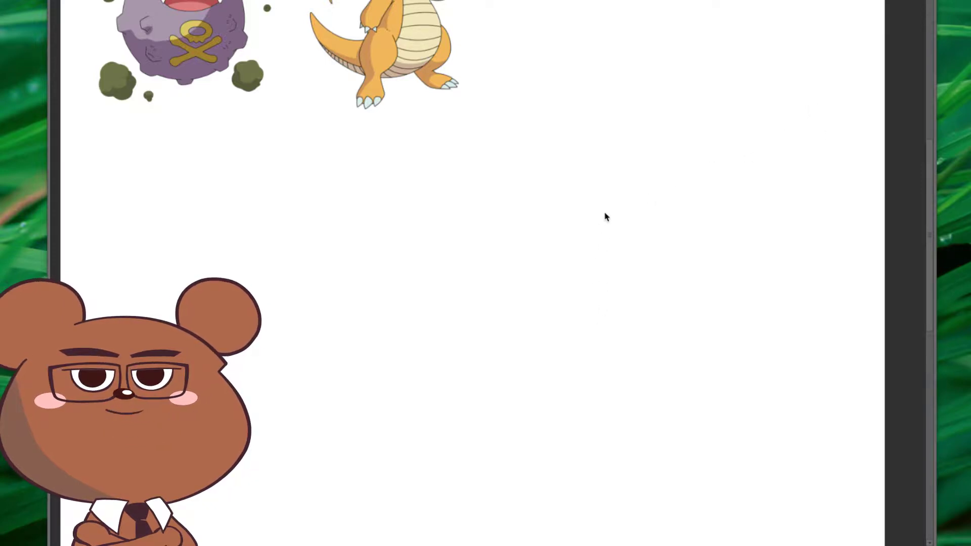
{"action": "key", "text": "Tab"}
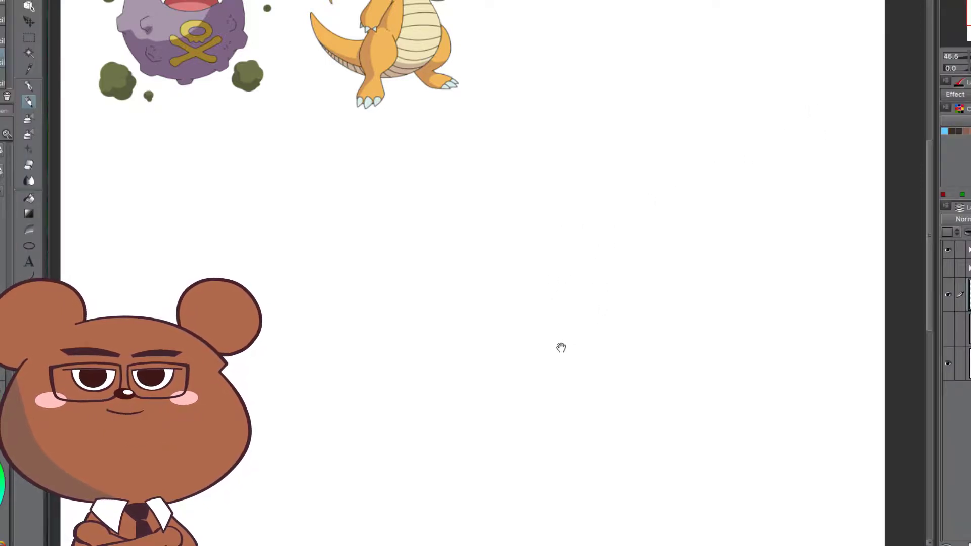
{"action": "mouse_move", "coordinate": [515, 332]}
{"action": "left_mouse_down"}
{"action": "mouse_move", "coordinate": [522, 320]}
{"action": "mouse_move", "coordinate": [501, 370]}
{"action": "left_mouse_up"}
{"action": "left_click_drag", "start_coordinate": [577, 297], "coordinate": [514, 315]}
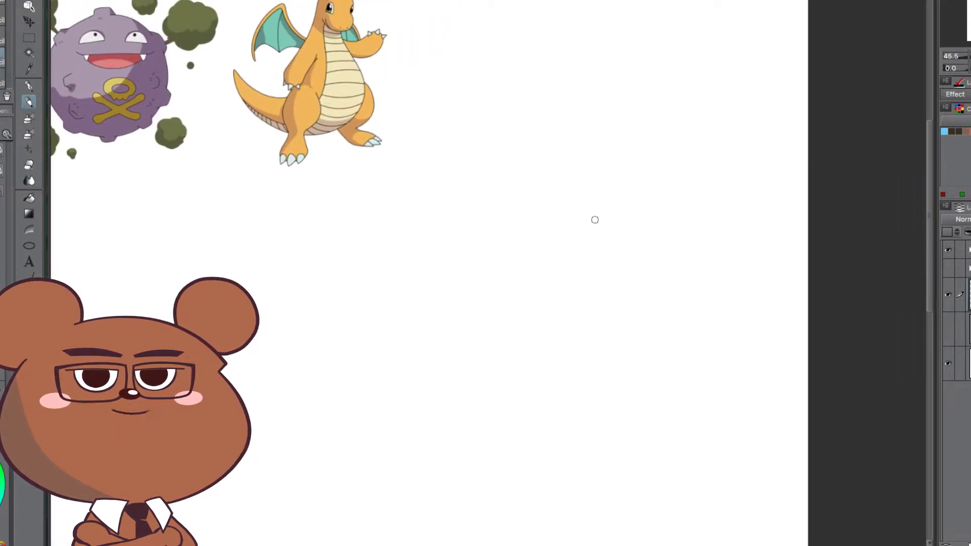
Step: Sketch a large loose circle in red Colored pencil on the blank area below the Dragonite reference as the creature's body
{"action": "scroll", "coordinate": [546, 329], "scroll_direction": "left", "scroll_amount": 5}
{"action": "scroll", "coordinate": [546, 330], "scroll_direction": "down", "scroll_amount": 3}
{"action": "scroll", "coordinate": [642, 301], "scroll_direction": "up", "scroll_amount": 1}
{"action": "mouse_move", "coordinate": [555, 405]}
{"action": "left_mouse_down"}
{"action": "mouse_move", "coordinate": [506, 396]}
{"action": "mouse_move", "coordinate": [455, 327]}
{"action": "mouse_move", "coordinate": [496, 245]}
{"action": "mouse_move", "coordinate": [540, 227]}
{"action": "mouse_move", "coordinate": [542, 411]}
{"action": "left_mouse_up"}
{"action": "left_click_drag", "start_coordinate": [663, 265], "coordinate": [549, 420]}
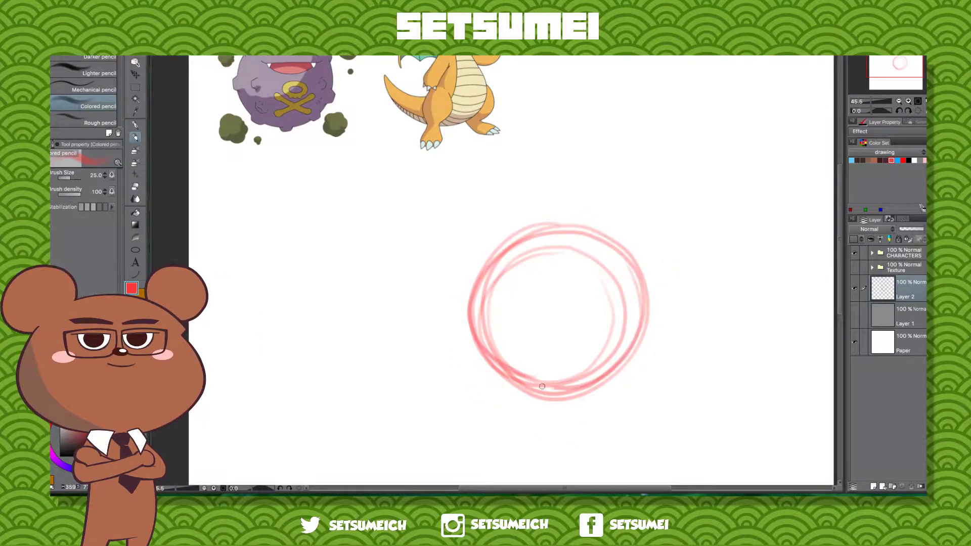
Step: Draw a nearly horizontal mouth line across the upper half of the circle and strengthen it with repeated strokes
{"action": "scroll", "coordinate": [587, 354], "scroll_direction": "up", "scroll_amount": 1}
{"action": "scroll", "coordinate": [587, 354], "scroll_direction": "right", "scroll_amount": 1}
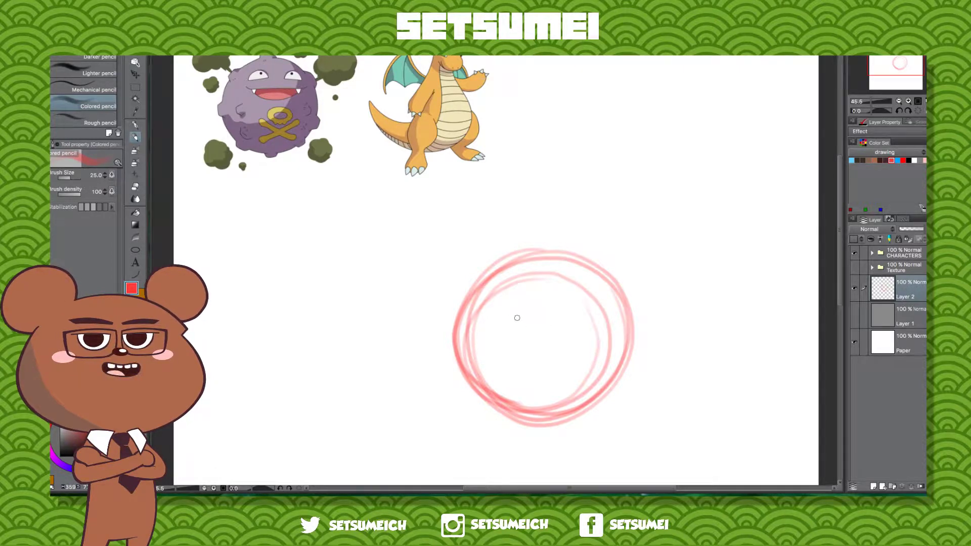
{"action": "left_click_drag", "start_coordinate": [498, 320], "coordinate": [622, 312]}
{"action": "left_click_drag", "start_coordinate": [491, 317], "coordinate": [612, 314]}
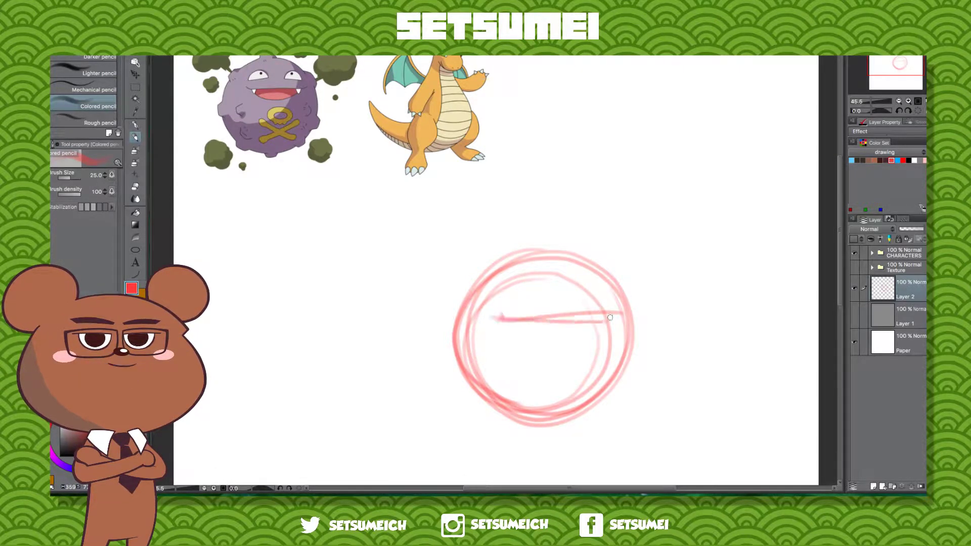
{"action": "left_click_drag", "start_coordinate": [508, 317], "coordinate": [615, 311]}
{"action": "left_click", "coordinate": [608, 307]}
Step: Rough in two arched eyes with a vertical face guideline between them, plus a small pointed horn on top of the circle
{"action": "mouse_move", "coordinate": [501, 293]}
{"action": "left_mouse_down"}
{"action": "mouse_move", "coordinate": [549, 284]}
{"action": "mouse_move", "coordinate": [503, 291]}
{"action": "mouse_move", "coordinate": [528, 296]}
{"action": "left_mouse_up"}
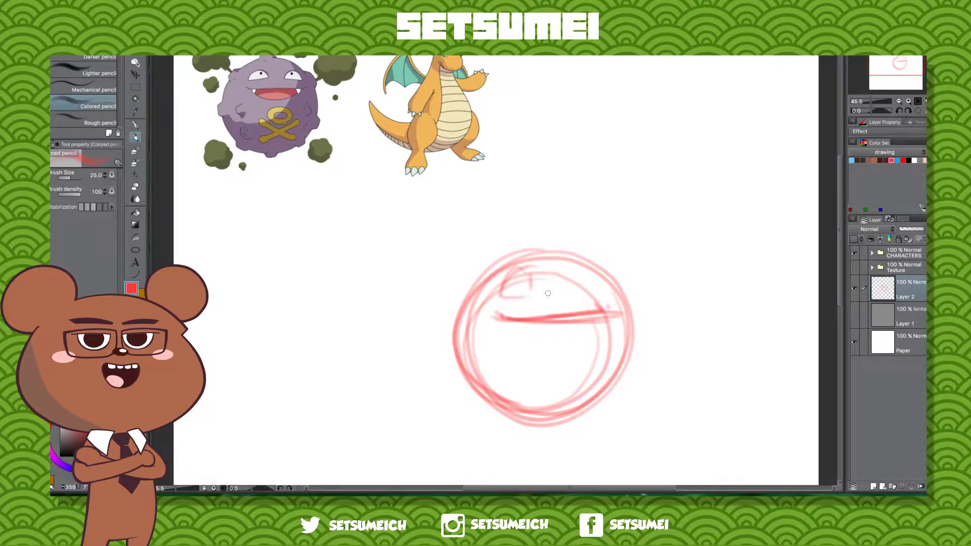
{"action": "mouse_move", "coordinate": [591, 294]}
{"action": "left_mouse_down"}
{"action": "mouse_move", "coordinate": [577, 288]}
{"action": "mouse_move", "coordinate": [600, 285]}
{"action": "mouse_move", "coordinate": [576, 304]}
{"action": "left_mouse_up"}
{"action": "left_click_drag", "start_coordinate": [559, 262], "coordinate": [574, 357]}
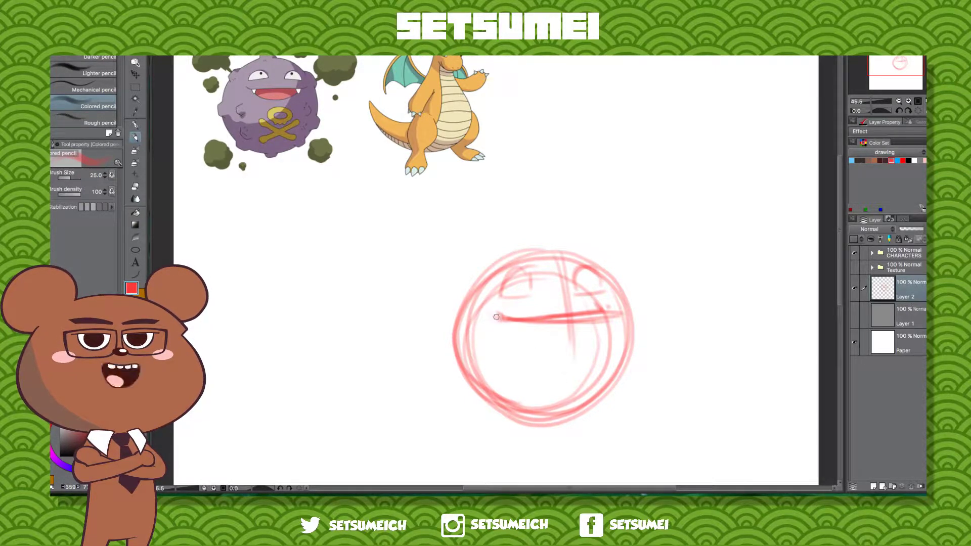
{"action": "mouse_move", "coordinate": [533, 249]}
{"action": "left_mouse_down"}
{"action": "mouse_move", "coordinate": [537, 242]}
{"action": "mouse_move", "coordinate": [552, 250]}
{"action": "left_mouse_up"}
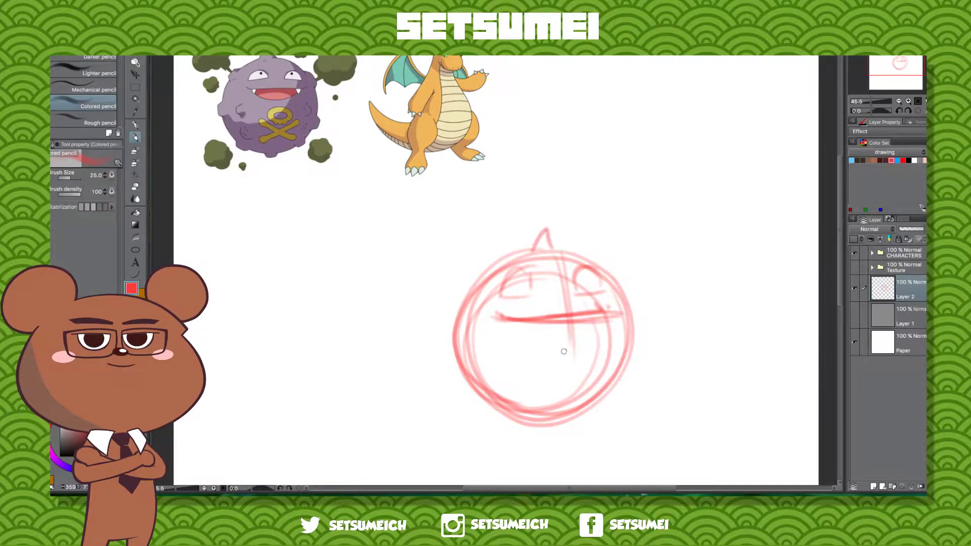
Step: Add the lower curve of the open mouth and darken the arches of both eyes
{"action": "mouse_move", "coordinate": [513, 322]}
{"action": "left_mouse_down"}
{"action": "mouse_move", "coordinate": [526, 341]}
{"action": "mouse_move", "coordinate": [591, 336]}
{"action": "mouse_move", "coordinate": [531, 331]}
{"action": "mouse_move", "coordinate": [557, 334]}
{"action": "left_mouse_up"}
{"action": "mouse_move", "coordinate": [574, 291]}
{"action": "left_mouse_down"}
{"action": "mouse_move", "coordinate": [582, 264]}
{"action": "mouse_move", "coordinate": [574, 290]}
{"action": "mouse_move", "coordinate": [535, 291]}
{"action": "mouse_move", "coordinate": [519, 263]}
{"action": "mouse_move", "coordinate": [504, 292]}
{"action": "left_mouse_up"}
{"action": "mouse_move", "coordinate": [527, 262]}
{"action": "left_mouse_down"}
{"action": "mouse_move", "coordinate": [535, 290]}
{"action": "mouse_move", "coordinate": [518, 333]}
{"action": "mouse_move", "coordinate": [540, 312]}
{"action": "mouse_move", "coordinate": [534, 281]}
{"action": "mouse_move", "coordinate": [538, 307]}
{"action": "left_mouse_up"}
{"action": "left_click_drag", "start_coordinate": [529, 281], "coordinate": [515, 301]}
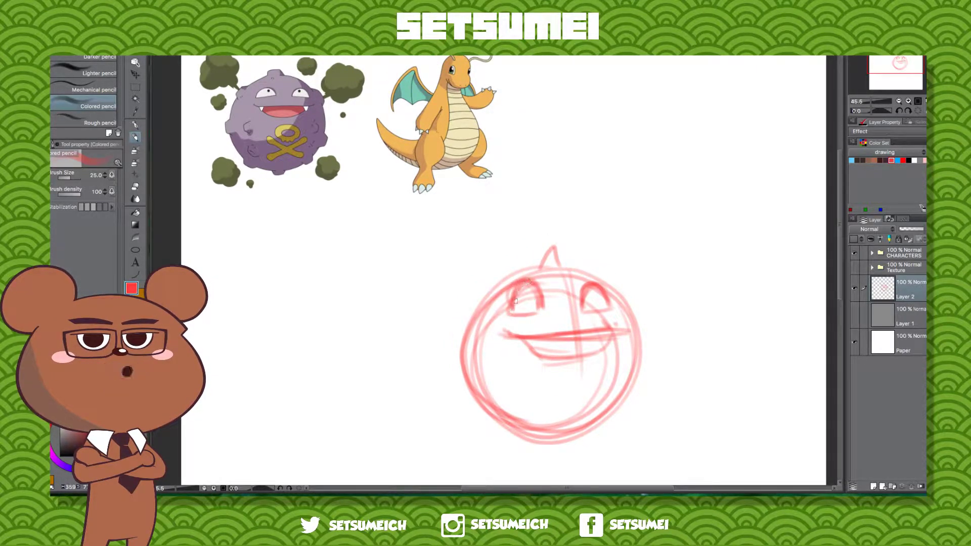
{"action": "mouse_move", "coordinate": [582, 300]}
{"action": "left_mouse_down"}
{"action": "mouse_move", "coordinate": [596, 285]}
{"action": "mouse_move", "coordinate": [604, 303]}
{"action": "left_mouse_up"}
{"action": "left_click_drag", "start_coordinate": [599, 376], "coordinate": [547, 365]}
{"action": "mouse_move", "coordinate": [534, 289]}
{"action": "left_mouse_down"}
{"action": "mouse_move", "coordinate": [556, 281]}
{"action": "mouse_move", "coordinate": [550, 271]}
{"action": "mouse_move", "coordinate": [557, 298]}
{"action": "left_mouse_up"}
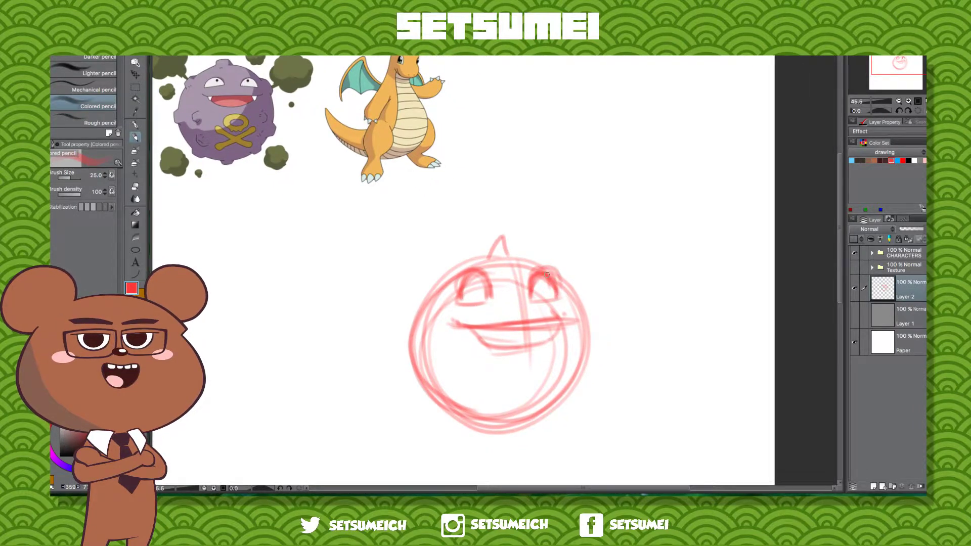
Step: Reinforce the left contour of the round body with several curved strokes
{"action": "left_click_drag", "start_coordinate": [473, 263], "coordinate": [417, 349]}
{"action": "left_click_drag", "start_coordinate": [435, 281], "coordinate": [450, 412]}
{"action": "left_click_drag", "start_coordinate": [435, 299], "coordinate": [420, 390]}
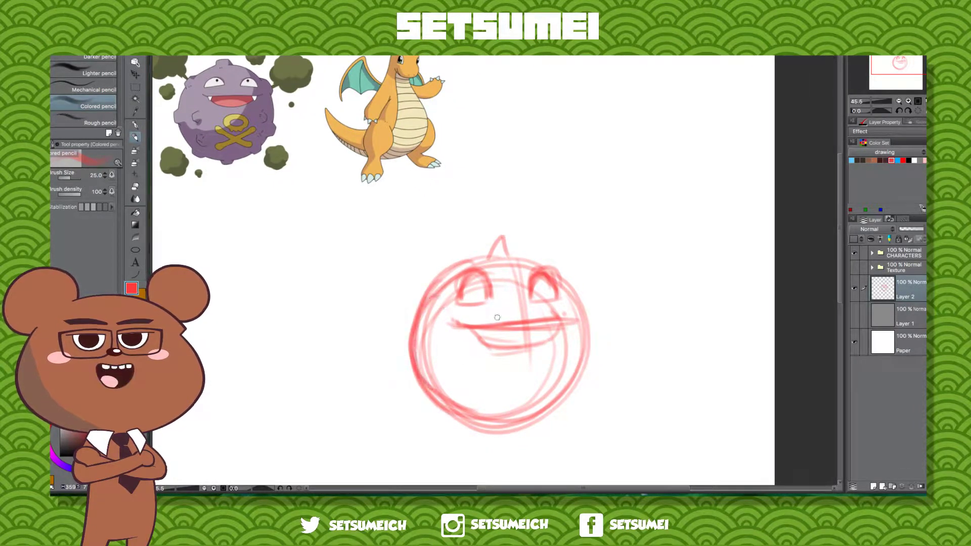
{"action": "left_click_drag", "start_coordinate": [457, 266], "coordinate": [416, 348]}
{"action": "left_click_drag", "start_coordinate": [433, 282], "coordinate": [412, 408]}
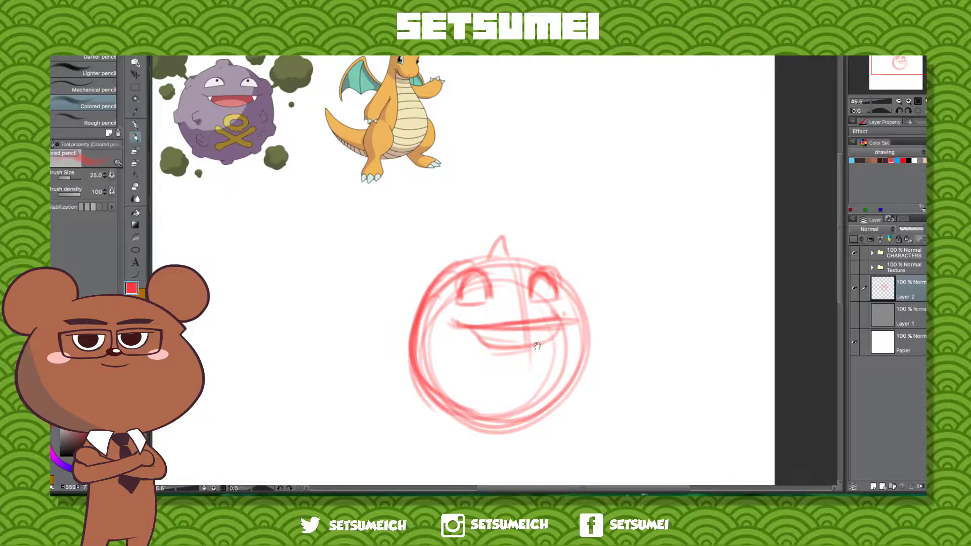
Step: Enlarge the body by sketching a wider outer outline down the left side, under the bottom and around the right side
{"action": "left_click_drag", "start_coordinate": [443, 274], "coordinate": [423, 415]}
{"action": "mouse_move", "coordinate": [418, 295]}
{"action": "left_mouse_down"}
{"action": "mouse_move", "coordinate": [468, 444]}
{"action": "mouse_move", "coordinate": [560, 437]}
{"action": "left_mouse_up"}
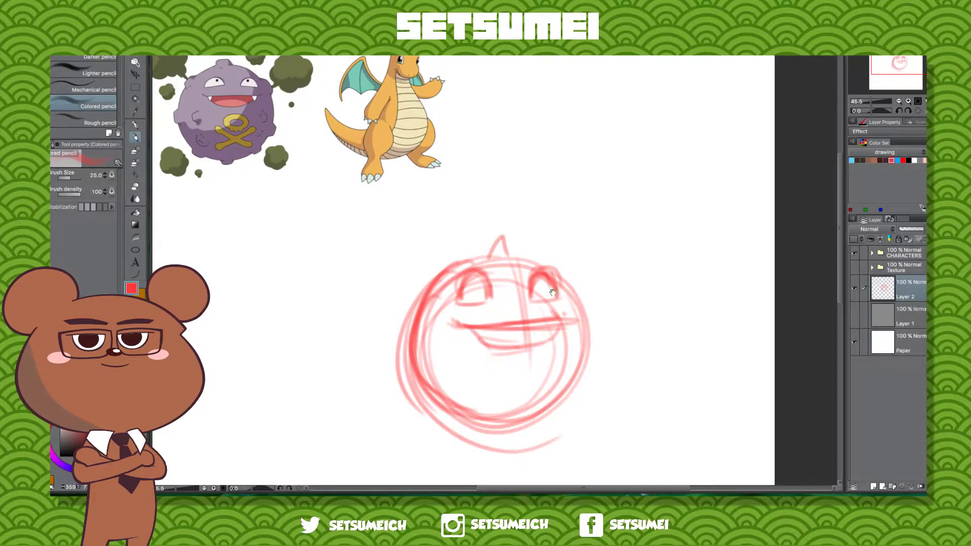
{"action": "left_click_drag", "start_coordinate": [563, 298], "coordinate": [579, 263]}
{"action": "mouse_move", "coordinate": [525, 220]}
{"action": "left_mouse_down"}
{"action": "mouse_move", "coordinate": [616, 284]}
{"action": "mouse_move", "coordinate": [586, 374]}
{"action": "left_mouse_up"}
{"action": "mouse_move", "coordinate": [589, 244]}
{"action": "left_mouse_down"}
{"action": "mouse_move", "coordinate": [596, 257]}
{"action": "mouse_move", "coordinate": [440, 387]}
{"action": "left_mouse_up"}
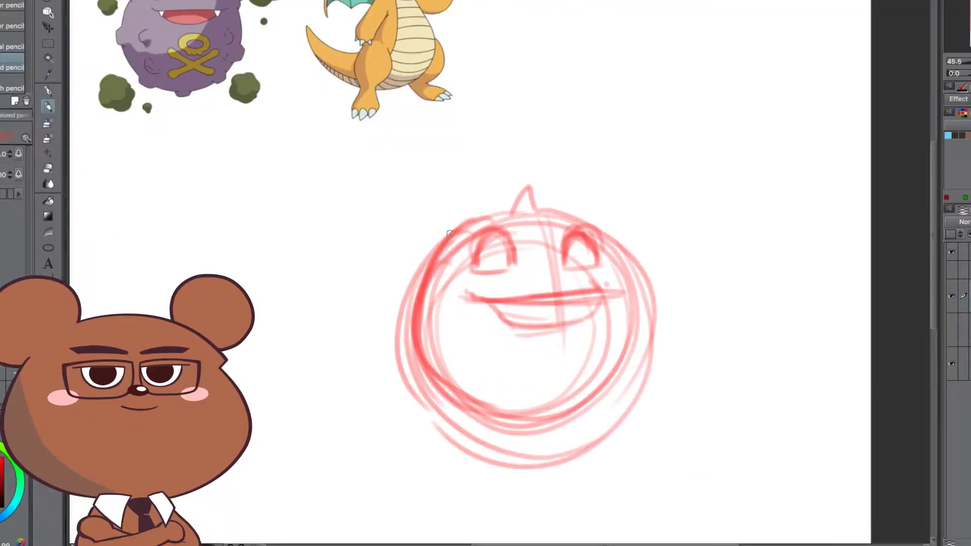
{"action": "left_click_drag", "start_coordinate": [458, 234], "coordinate": [456, 406]}
{"action": "left_click_drag", "start_coordinate": [395, 358], "coordinate": [574, 439]}
Step: Redraw the horn taller and thicker, and darken the lower curve of the mouth
{"action": "mouse_move", "coordinate": [513, 211]}
{"action": "left_mouse_down"}
{"action": "mouse_move", "coordinate": [546, 210]}
{"action": "mouse_move", "coordinate": [530, 167]}
{"action": "mouse_move", "coordinate": [511, 215]}
{"action": "left_mouse_up"}
{"action": "left_click_drag", "start_coordinate": [509, 218], "coordinate": [540, 218]}
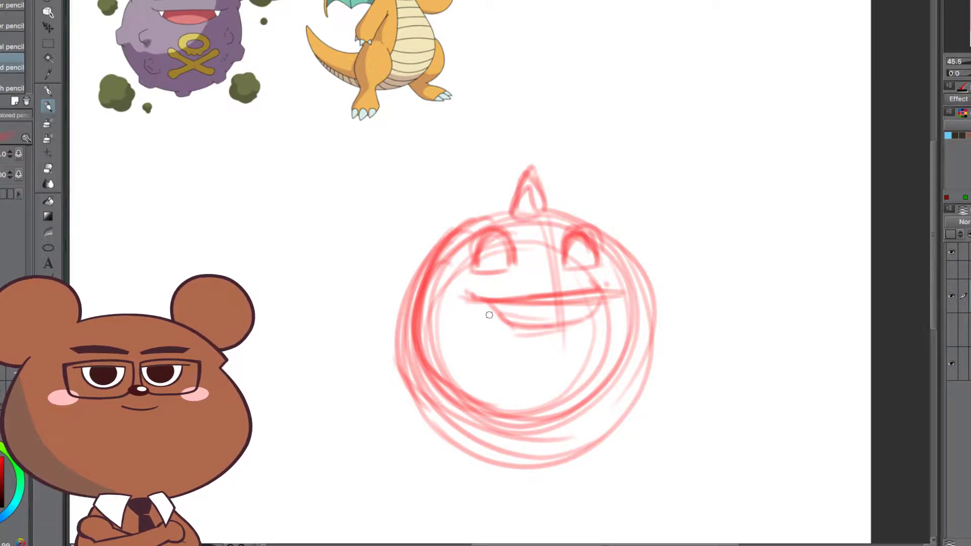
{"action": "mouse_move", "coordinate": [479, 299]}
{"action": "left_mouse_down"}
{"action": "mouse_move", "coordinate": [540, 329]}
{"action": "mouse_move", "coordinate": [563, 328]}
{"action": "left_mouse_up"}
{"action": "left_click_drag", "start_coordinate": [598, 293], "coordinate": [570, 318]}
{"action": "scroll", "coordinate": [555, 337], "scroll_direction": "up", "scroll_amount": 2}
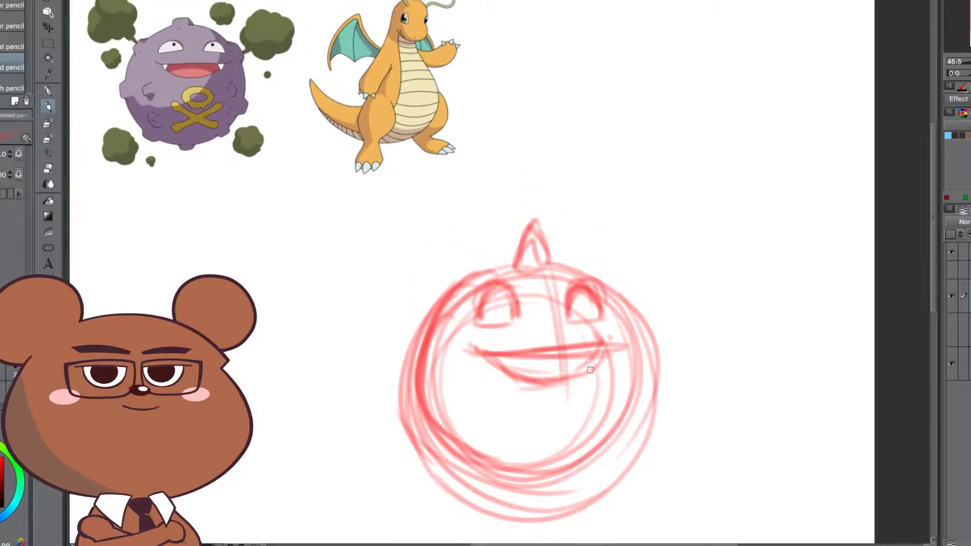
Step: Mark a small nostril dot above the mouth and sketch the pupils inside the eyes
{"action": "left_click", "coordinate": [541, 333]}
{"action": "mouse_move", "coordinate": [584, 422]}
{"action": "left_mouse_down"}
{"action": "mouse_move", "coordinate": [588, 381]}
{"action": "mouse_move", "coordinate": [578, 365]}
{"action": "mouse_move", "coordinate": [572, 399]}
{"action": "mouse_move", "coordinate": [542, 349]}
{"action": "mouse_move", "coordinate": [536, 427]}
{"action": "left_mouse_up"}
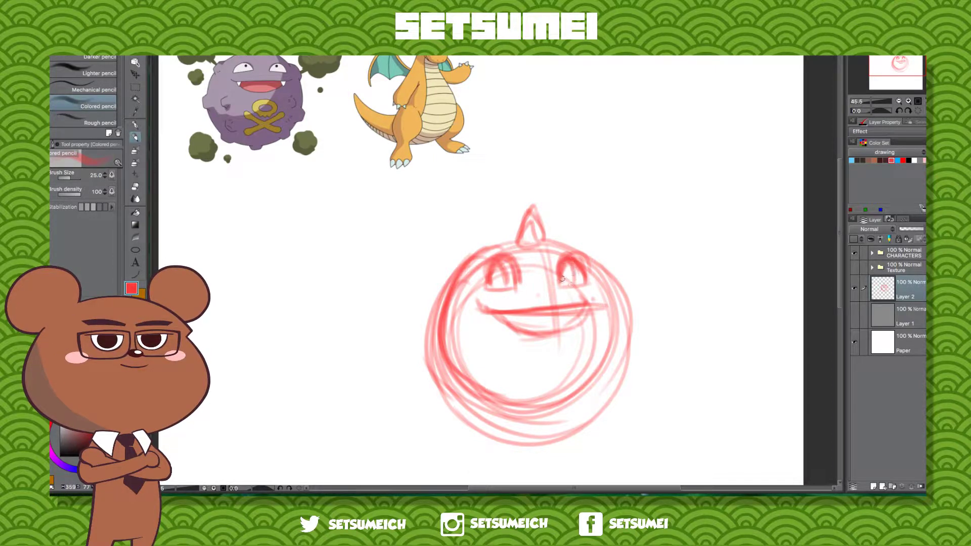
{"action": "left_click_drag", "start_coordinate": [504, 268], "coordinate": [510, 289]}
Step: Sketch two Koffing-style angular bumps on the left side of the body, one near the top and one lower down
{"action": "left_click_drag", "start_coordinate": [490, 247], "coordinate": [461, 270]}
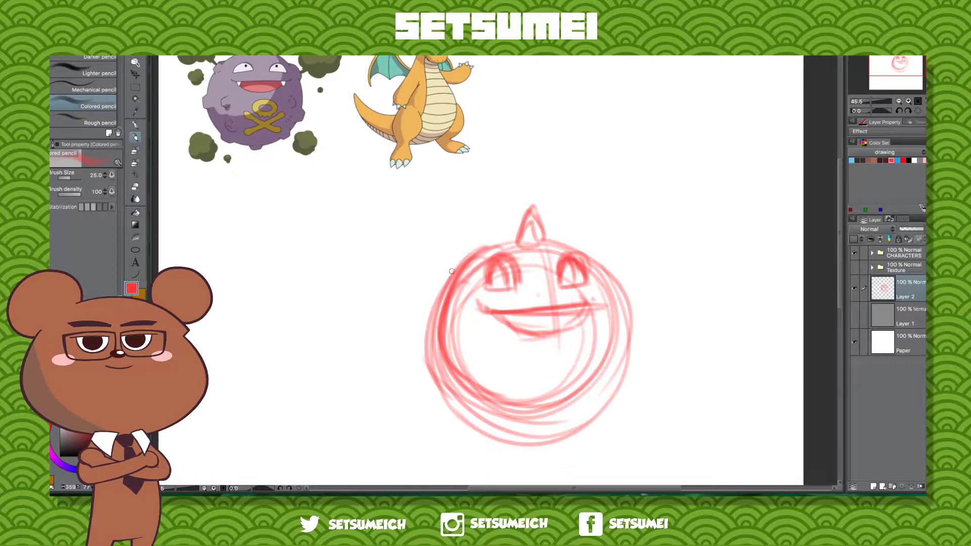
{"action": "left_click_drag", "start_coordinate": [436, 279], "coordinate": [441, 294]}
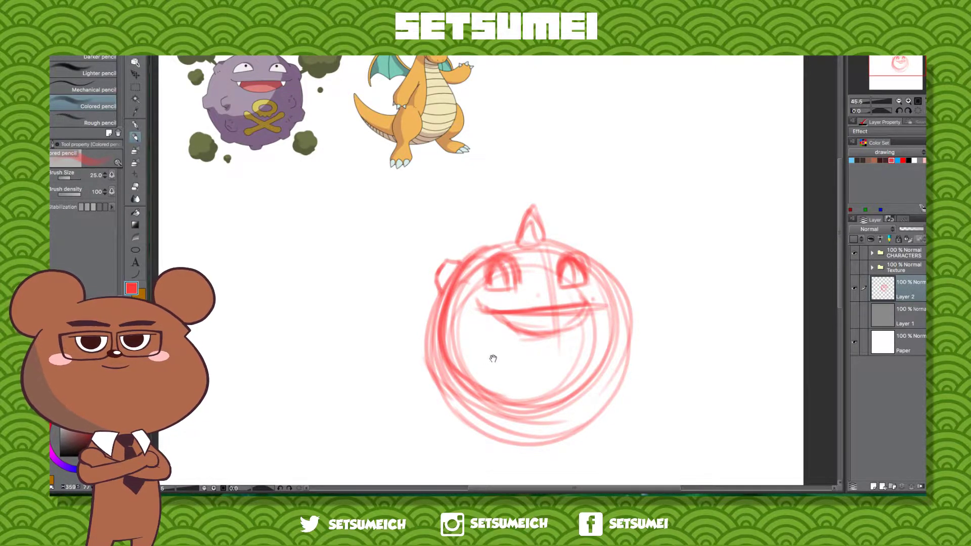
{"action": "scroll", "coordinate": [461, 360], "scroll_direction": "down", "scroll_amount": 3}
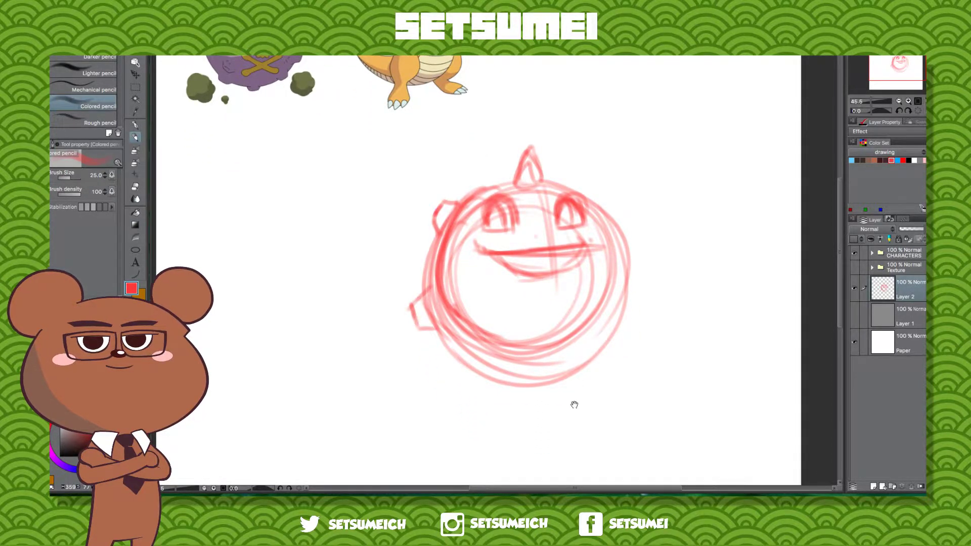
{"action": "scroll", "coordinate": [602, 303], "scroll_direction": "up", "scroll_amount": 4}
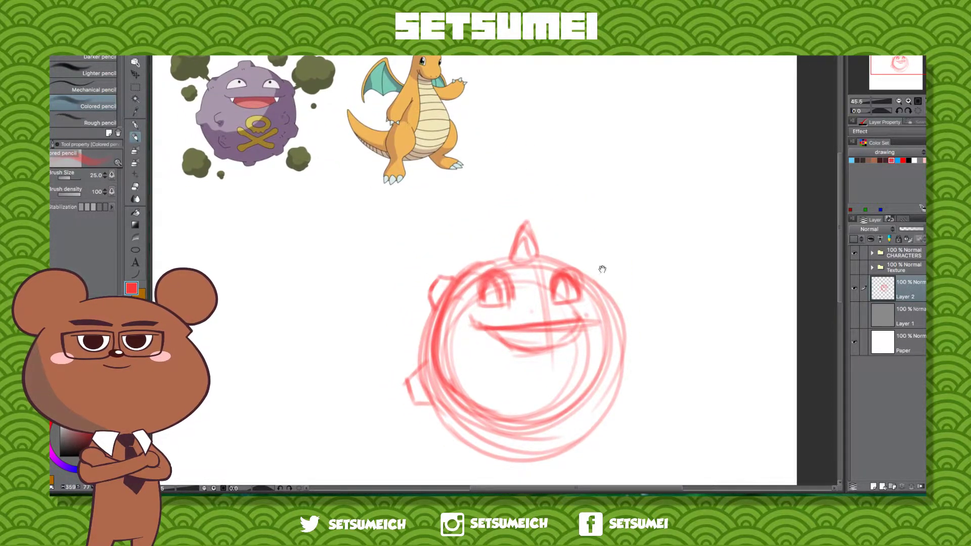
{"action": "left_click_drag", "start_coordinate": [621, 309], "coordinate": [644, 295]}
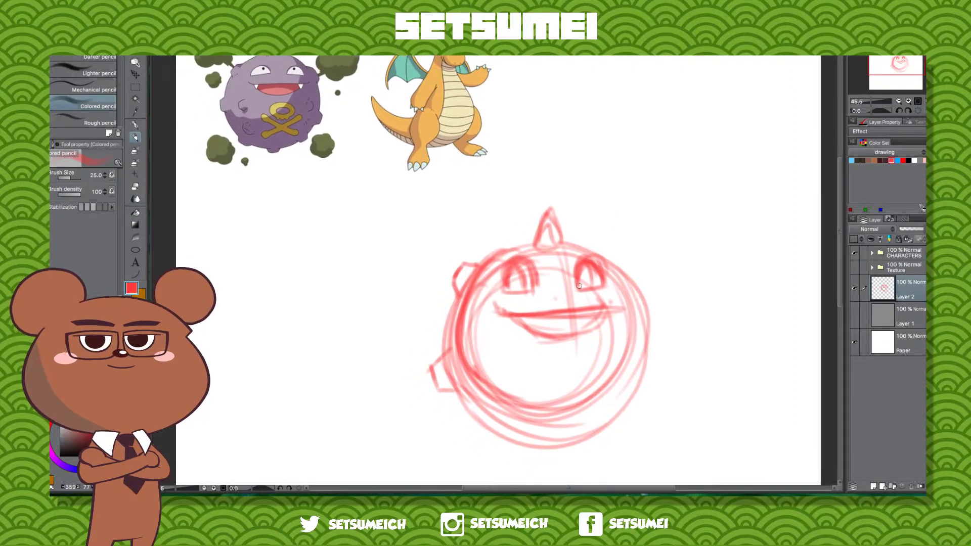
Step: Thicken the outer body outline along the left side and around the bottom
{"action": "left_click_drag", "start_coordinate": [464, 272], "coordinate": [475, 407]}
{"action": "left_click_drag", "start_coordinate": [555, 438], "coordinate": [517, 369]}
{"action": "left_click_drag", "start_coordinate": [409, 273], "coordinate": [530, 387]}
{"action": "left_click_drag", "start_coordinate": [404, 322], "coordinate": [564, 373]}
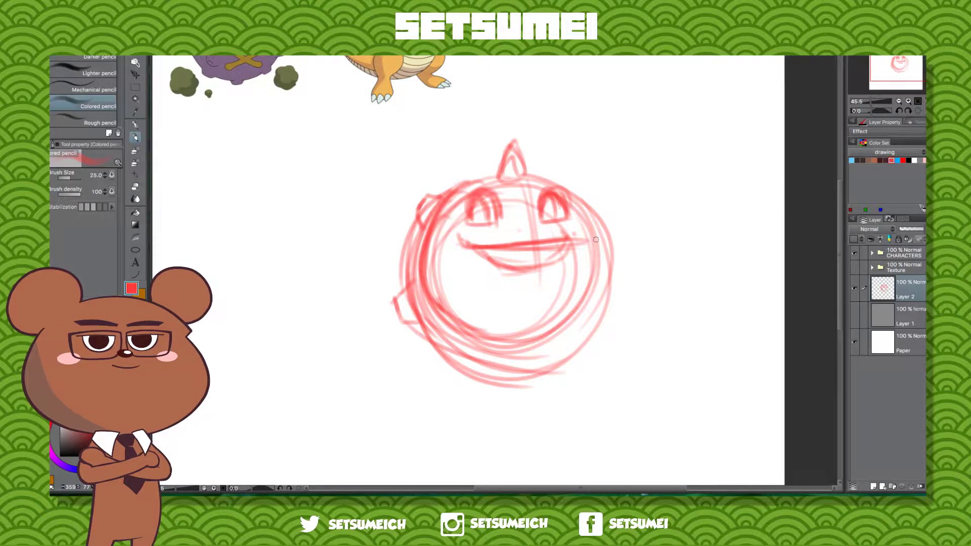
Step: Sketch an angular bump on the upper right side of the body
{"action": "left_click_drag", "start_coordinate": [601, 250], "coordinate": [595, 345]}
{"action": "mouse_move", "coordinate": [576, 294]}
{"action": "left_mouse_down"}
{"action": "mouse_move", "coordinate": [588, 292]}
{"action": "mouse_move", "coordinate": [611, 323]}
{"action": "left_mouse_up"}
{"action": "left_click_drag", "start_coordinate": [597, 300], "coordinate": [603, 310]}
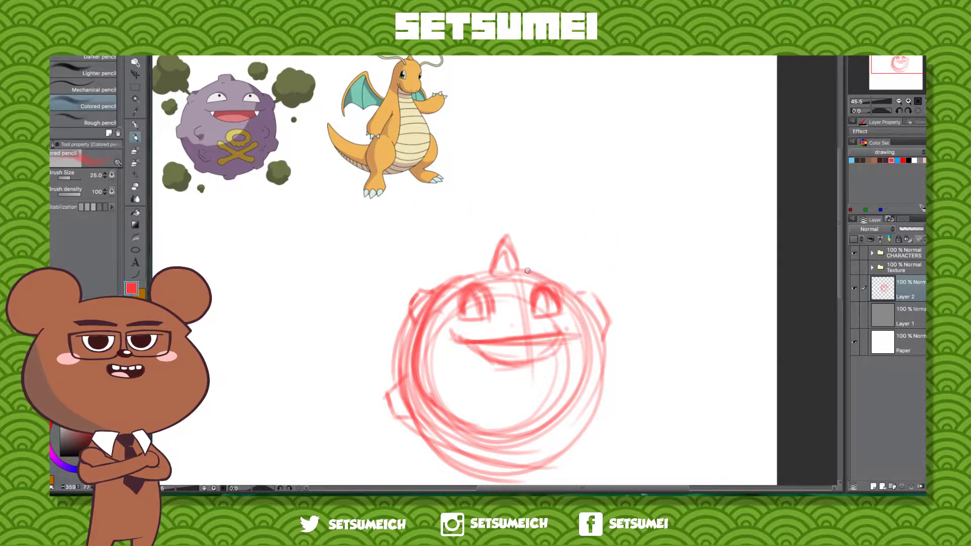
Step: Sketch two long curved antennae rising from the top of the head and bending outward, like Dragonite's
{"action": "left_click_drag", "start_coordinate": [547, 277], "coordinate": [521, 183]}
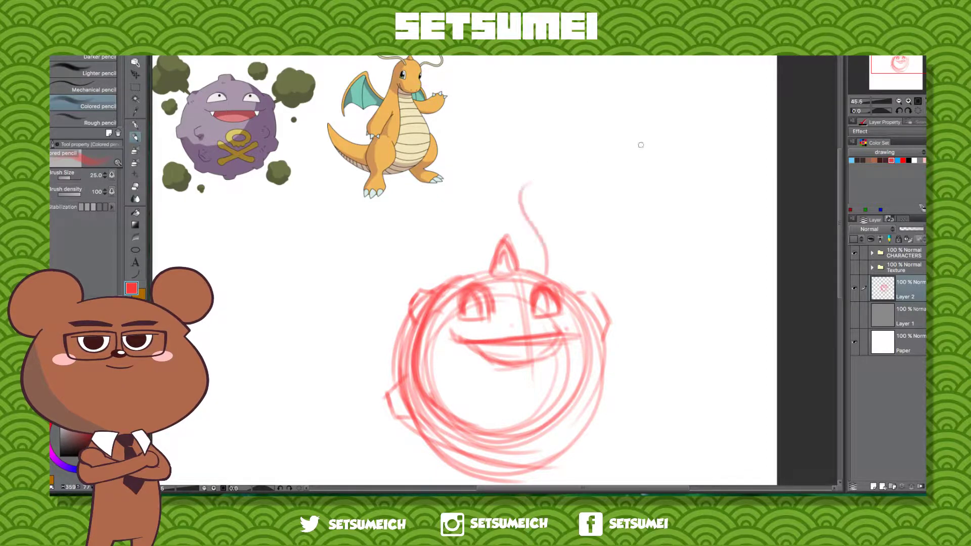
{"action": "left_click_drag", "start_coordinate": [374, 196], "coordinate": [470, 278]}
{"action": "mouse_move", "coordinate": [527, 203]}
{"action": "left_mouse_down"}
{"action": "mouse_move", "coordinate": [590, 172]}
{"action": "mouse_move", "coordinate": [601, 177]}
{"action": "left_mouse_up"}
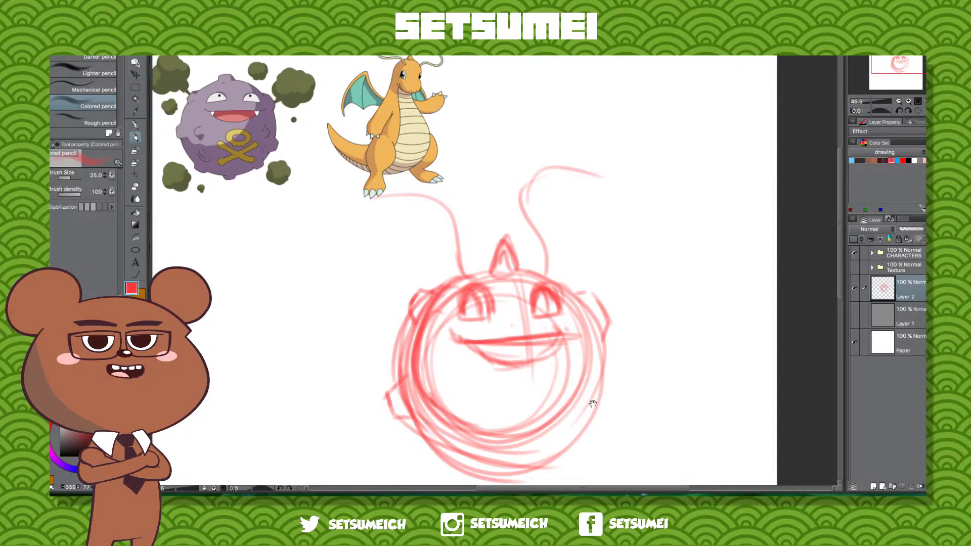
Step: Darken the two angular bumps on the left side of the body
{"action": "left_click_drag", "start_coordinate": [594, 400], "coordinate": [573, 424]}
{"action": "left_click_drag", "start_coordinate": [572, 408], "coordinate": [575, 318]}
{"action": "scroll", "coordinate": [494, 374], "scroll_direction": "up", "scroll_amount": 3}
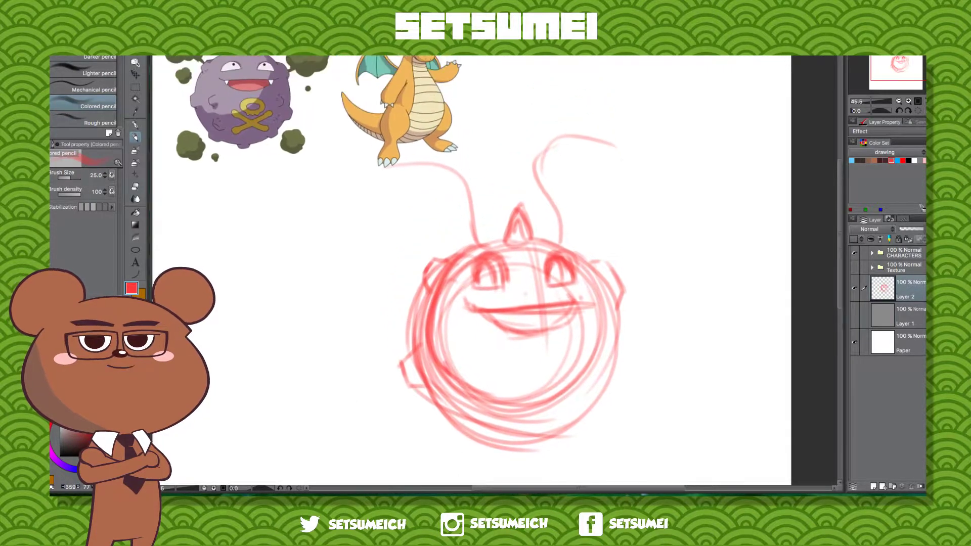
{"action": "scroll", "coordinate": [602, 326], "scroll_direction": "up", "scroll_amount": 1}
{"action": "scroll", "coordinate": [602, 339], "scroll_direction": "down", "scroll_amount": 1}
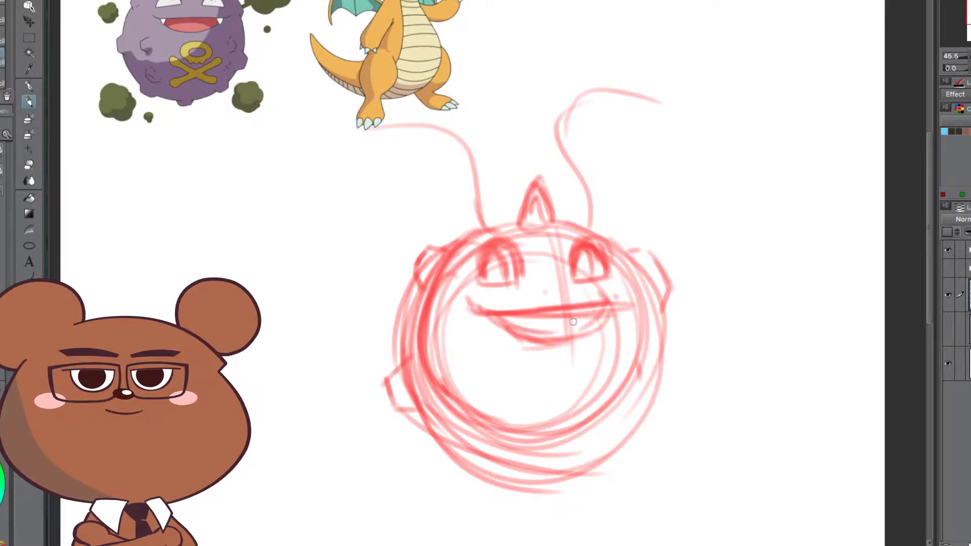
{"action": "mouse_move", "coordinate": [591, 423]}
{"action": "left_mouse_down"}
{"action": "mouse_move", "coordinate": [629, 359]}
{"action": "mouse_move", "coordinate": [600, 368]}
{"action": "left_mouse_up"}
{"action": "mouse_move", "coordinate": [631, 431]}
{"action": "left_mouse_down"}
{"action": "mouse_move", "coordinate": [620, 345]}
{"action": "mouse_move", "coordinate": [623, 402]}
{"action": "left_mouse_up"}
{"action": "left_click_drag", "start_coordinate": [426, 218], "coordinate": [415, 281]}
{"action": "mouse_move", "coordinate": [424, 213]}
{"action": "left_mouse_down"}
{"action": "mouse_move", "coordinate": [436, 268]}
{"action": "mouse_move", "coordinate": [431, 248]}
{"action": "mouse_move", "coordinate": [446, 226]}
{"action": "mouse_move", "coordinate": [465, 229]}
{"action": "left_mouse_up"}
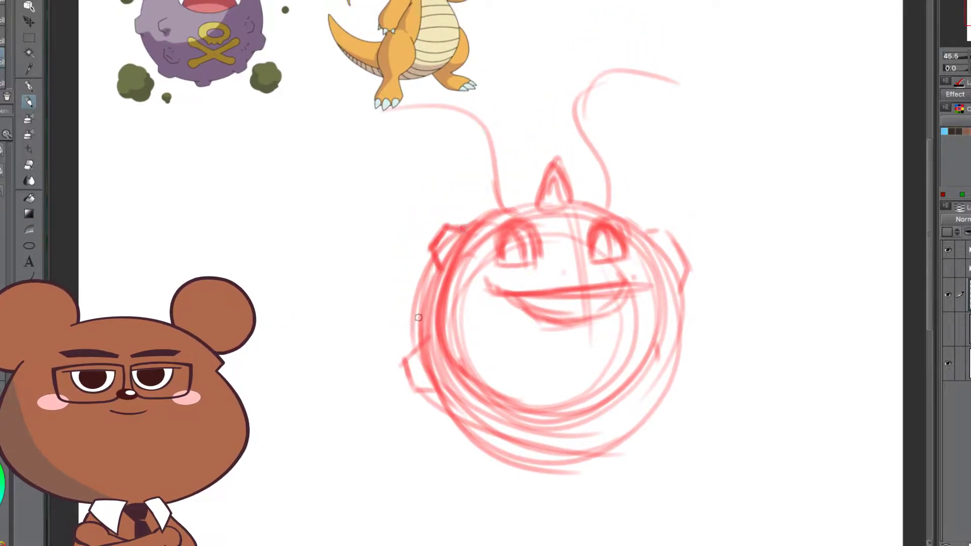
{"action": "left_click_drag", "start_coordinate": [428, 333], "coordinate": [411, 370]}
Step: Sketch two small oval bumps inside the body's lower left area
{"action": "left_click_drag", "start_coordinate": [580, 459], "coordinate": [543, 431]}
{"action": "left_click_drag", "start_coordinate": [570, 341], "coordinate": [585, 369]}
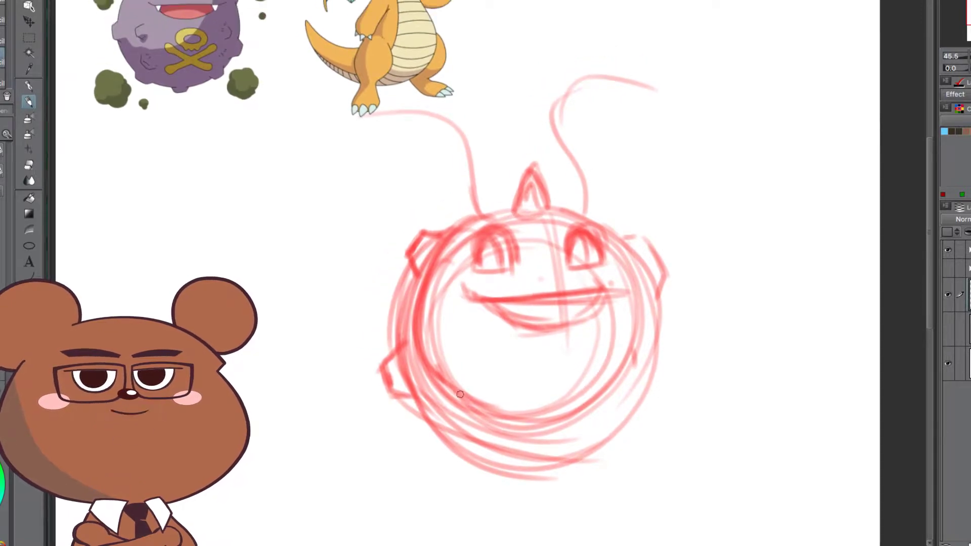
{"action": "left_click_drag", "start_coordinate": [461, 359], "coordinate": [449, 365]}
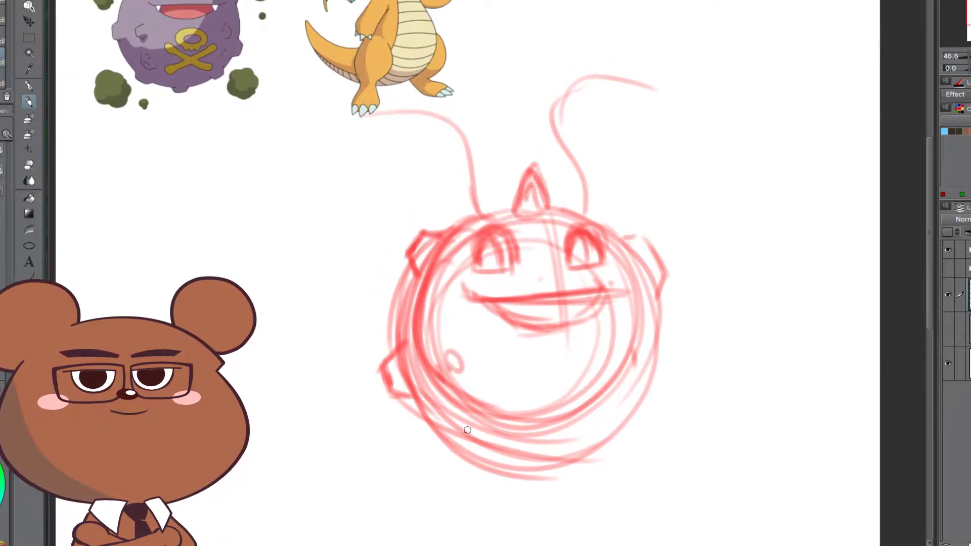
{"action": "left_click_drag", "start_coordinate": [478, 425], "coordinate": [464, 407]}
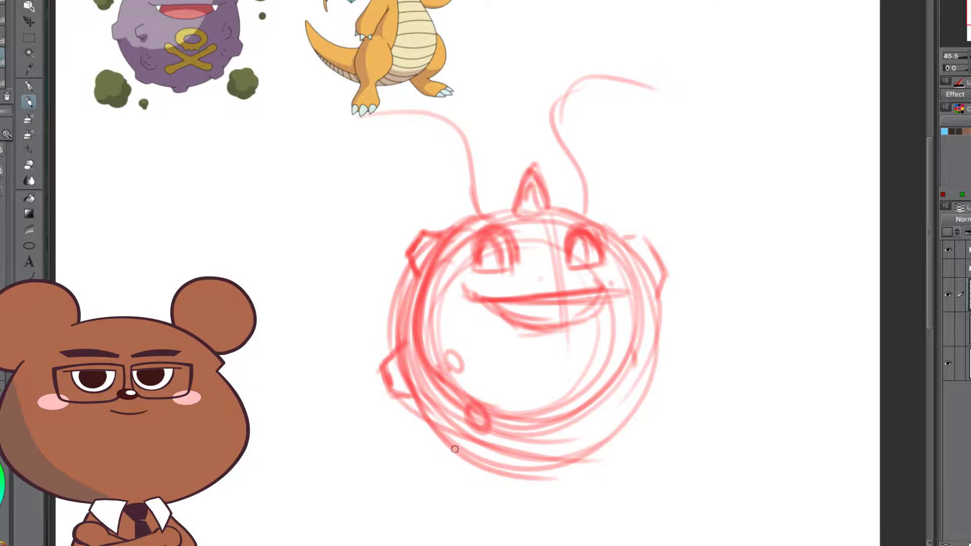
Step: Sketch an angular bump at the body's bottom left and thicken the outline between it and the bump above
{"action": "mouse_move", "coordinate": [457, 440]}
{"action": "left_mouse_down"}
{"action": "mouse_move", "coordinate": [459, 368]}
{"action": "mouse_move", "coordinate": [444, 354]}
{"action": "mouse_move", "coordinate": [469, 389]}
{"action": "mouse_move", "coordinate": [496, 374]}
{"action": "mouse_move", "coordinate": [482, 381]}
{"action": "left_mouse_up"}
{"action": "left_click_drag", "start_coordinate": [565, 422], "coordinate": [512, 444]}
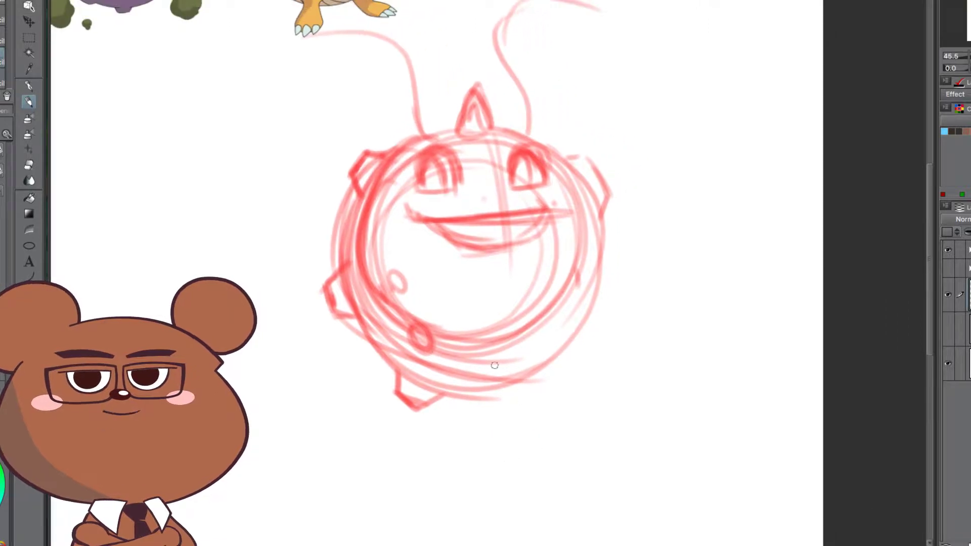
{"action": "left_click_drag", "start_coordinate": [544, 377], "coordinate": [551, 308]}
{"action": "mouse_move", "coordinate": [539, 435]}
{"action": "left_mouse_down"}
{"action": "mouse_move", "coordinate": [547, 312]}
{"action": "mouse_move", "coordinate": [518, 389]}
{"action": "left_mouse_up"}
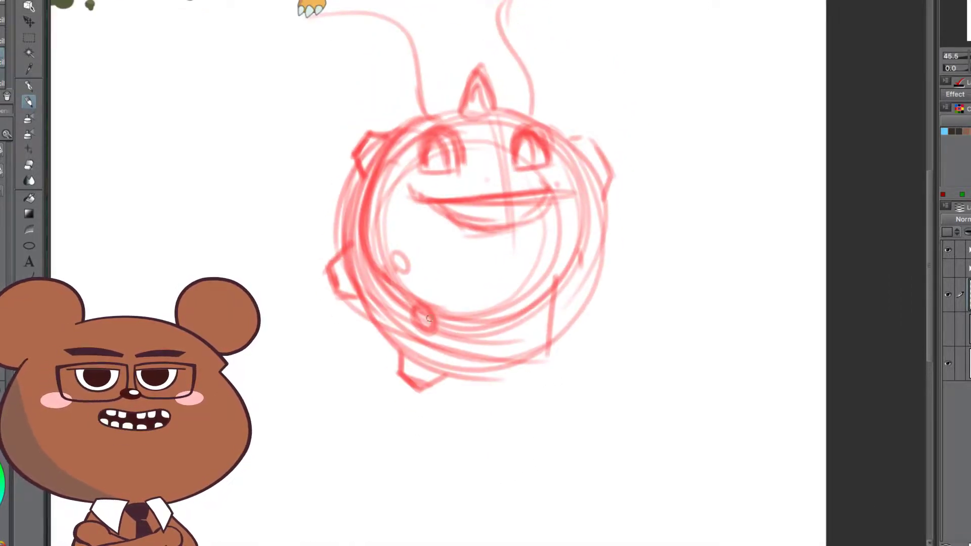
{"action": "left_click_drag", "start_coordinate": [351, 302], "coordinate": [405, 353]}
{"action": "left_click_drag", "start_coordinate": [328, 270], "coordinate": [334, 295]}
{"action": "left_click_drag", "start_coordinate": [530, 412], "coordinate": [572, 419]}
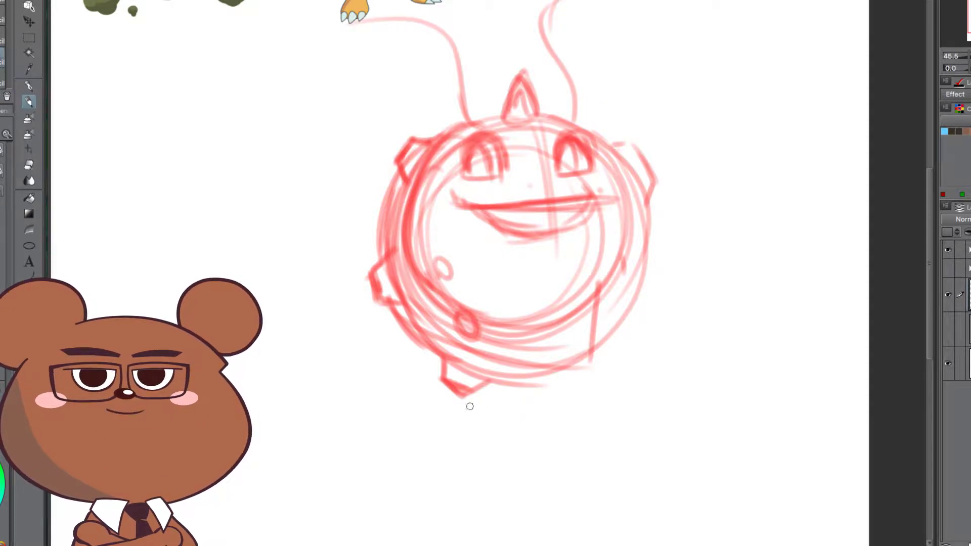
Step: Sketch angular bumps at the bottom and lower right of the body and thicken the right-hand outline
{"action": "scroll", "coordinate": [470, 406], "scroll_direction": "right", "scroll_amount": 2}
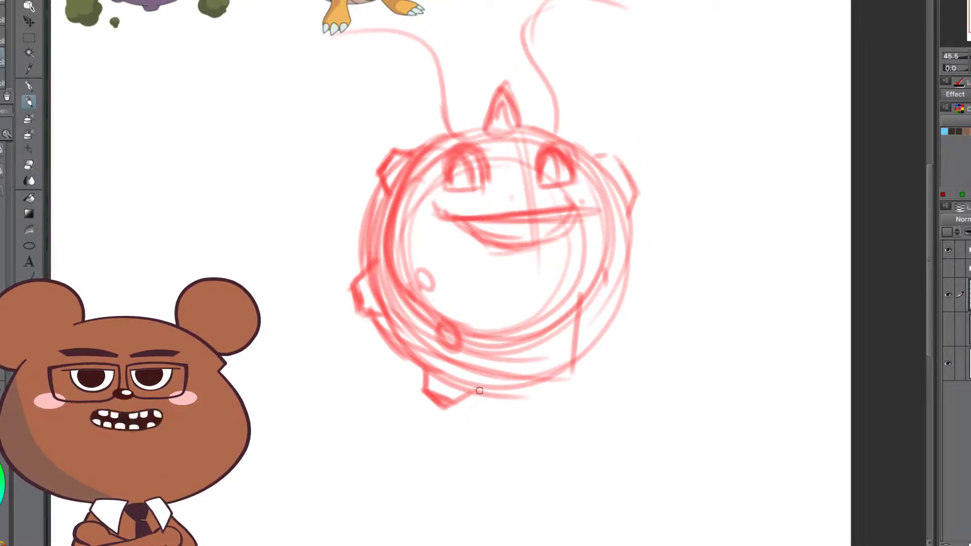
{"action": "scroll", "coordinate": [611, 332], "scroll_direction": "up", "scroll_amount": 2}
{"action": "mouse_move", "coordinate": [518, 431]}
{"action": "left_mouse_down"}
{"action": "mouse_move", "coordinate": [554, 425]}
{"action": "mouse_move", "coordinate": [567, 438]}
{"action": "mouse_move", "coordinate": [593, 391]}
{"action": "left_mouse_up"}
{"action": "scroll", "coordinate": [586, 420], "scroll_direction": "up", "scroll_amount": 1}
{"action": "left_click_drag", "start_coordinate": [585, 411], "coordinate": [609, 386]}
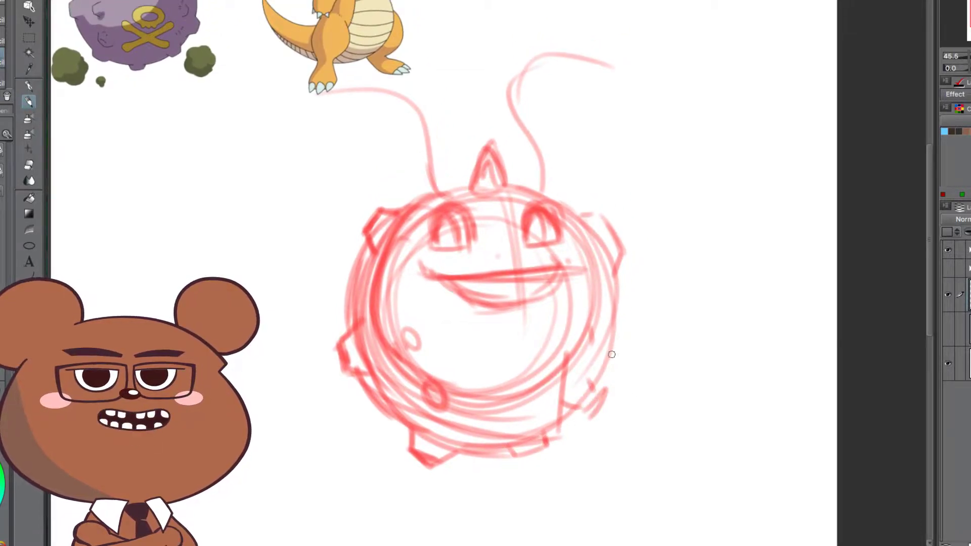
{"action": "mouse_move", "coordinate": [622, 277]}
{"action": "left_mouse_down"}
{"action": "mouse_move", "coordinate": [614, 359]}
{"action": "mouse_move", "coordinate": [617, 309]}
{"action": "mouse_move", "coordinate": [594, 389]}
{"action": "left_mouse_up"}
{"action": "left_click_drag", "start_coordinate": [608, 322], "coordinate": [598, 380]}
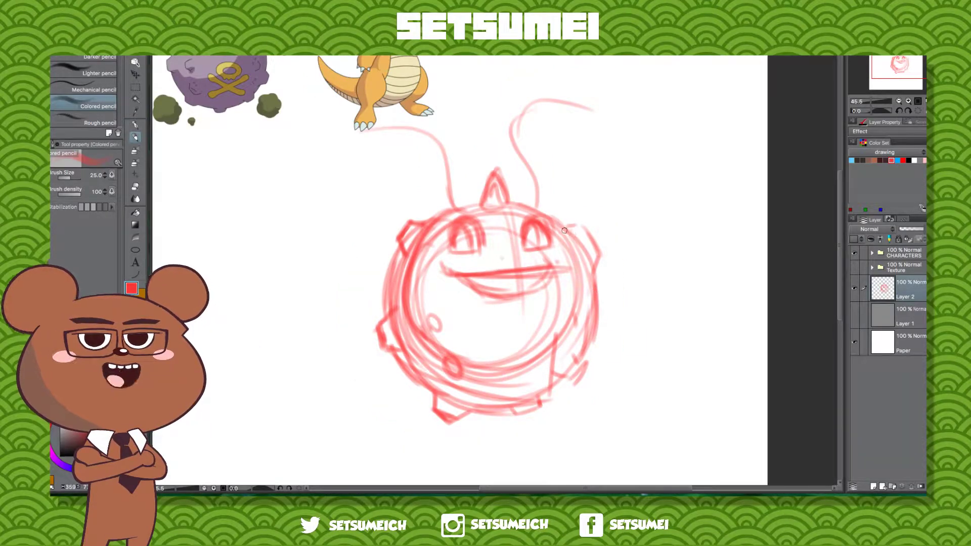
Step: Darken the upper right bump and the horn on top of the head
{"action": "left_click_drag", "start_coordinate": [582, 224], "coordinate": [596, 251]}
{"action": "scroll", "coordinate": [593, 305], "scroll_direction": "up", "scroll_amount": 2}
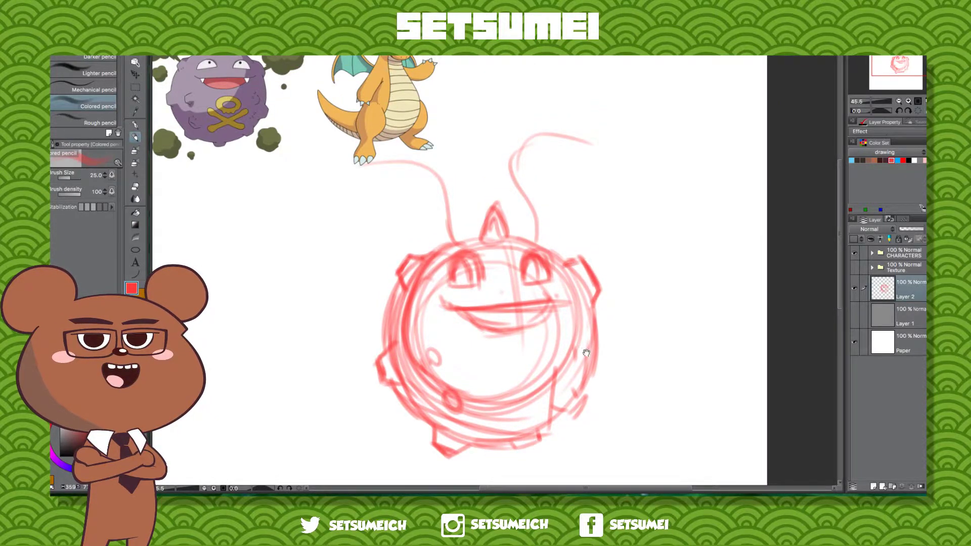
{"action": "scroll", "coordinate": [589, 276], "scroll_direction": "up", "scroll_amount": 1}
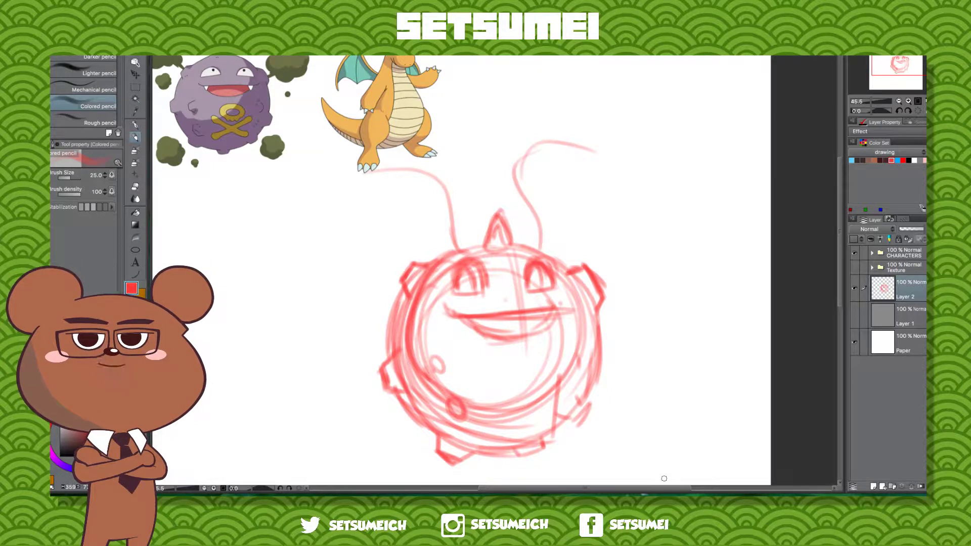
{"action": "mouse_move", "coordinate": [486, 248]}
{"action": "left_mouse_down"}
{"action": "mouse_move", "coordinate": [534, 256]}
{"action": "mouse_move", "coordinate": [526, 294]}
{"action": "left_mouse_up"}
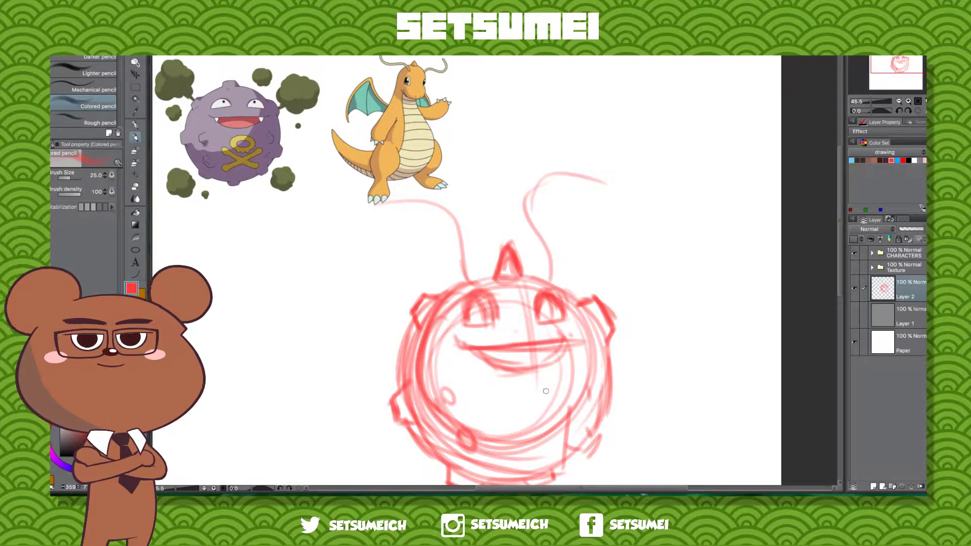
Step: Sketch a curved belly line down from the mouth and an arched shape at the bottom of the belly
{"action": "left_click_drag", "start_coordinate": [613, 392], "coordinate": [629, 290]}
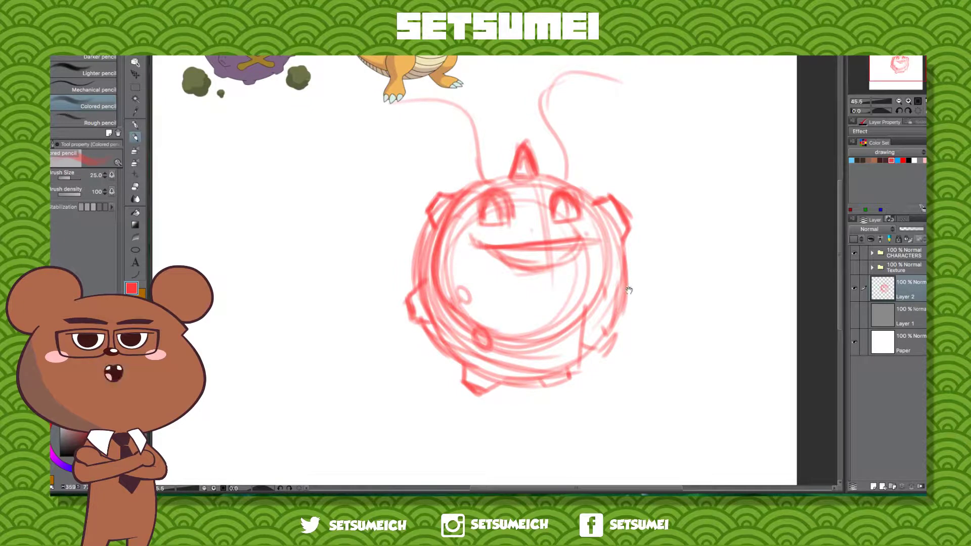
{"action": "left_click_drag", "start_coordinate": [629, 373], "coordinate": [648, 414]}
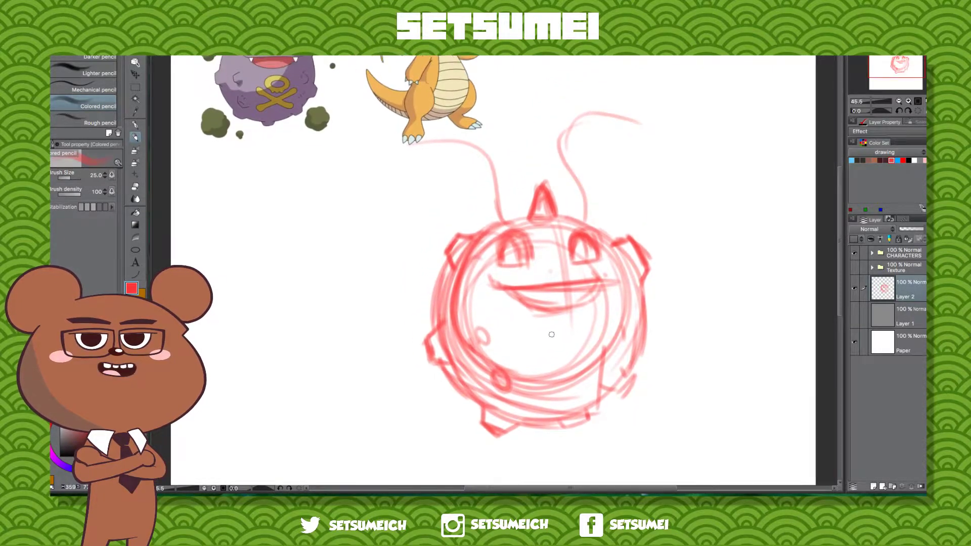
{"action": "mouse_move", "coordinate": [520, 304]}
{"action": "left_mouse_down"}
{"action": "mouse_move", "coordinate": [509, 411]}
{"action": "mouse_move", "coordinate": [527, 335]}
{"action": "mouse_move", "coordinate": [518, 347]}
{"action": "mouse_move", "coordinate": [530, 334]}
{"action": "mouse_move", "coordinate": [514, 409]}
{"action": "mouse_move", "coordinate": [584, 393]}
{"action": "left_mouse_up"}
{"action": "left_click_drag", "start_coordinate": [514, 406], "coordinate": [580, 352]}
{"action": "mouse_move", "coordinate": [577, 354]}
{"action": "left_mouse_down"}
{"action": "mouse_move", "coordinate": [594, 389]}
{"action": "mouse_move", "coordinate": [590, 368]}
{"action": "left_mouse_up"}
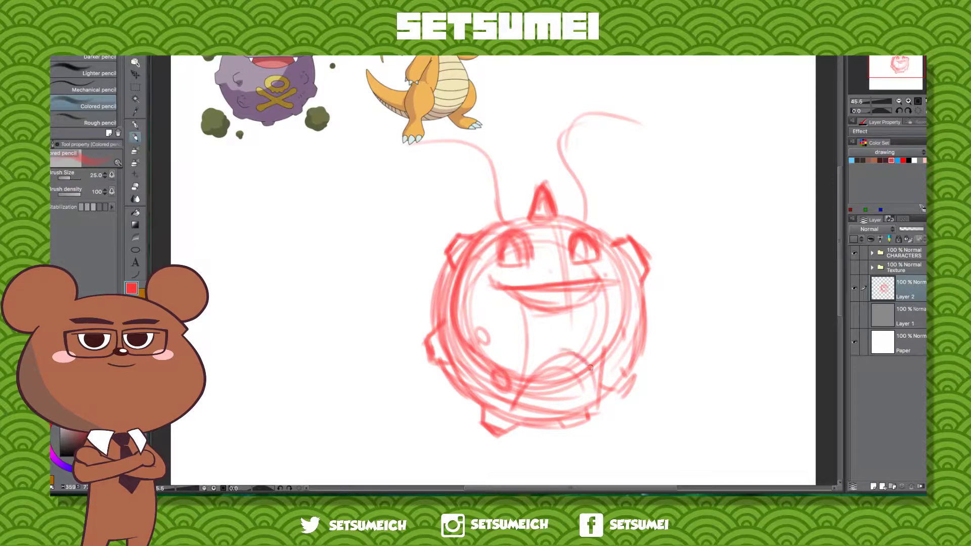
{"action": "left_click_drag", "start_coordinate": [522, 414], "coordinate": [594, 382]}
{"action": "mouse_move", "coordinate": [524, 419]}
{"action": "left_mouse_down"}
{"action": "mouse_move", "coordinate": [585, 418]}
{"action": "mouse_move", "coordinate": [642, 348]}
{"action": "left_mouse_up"}
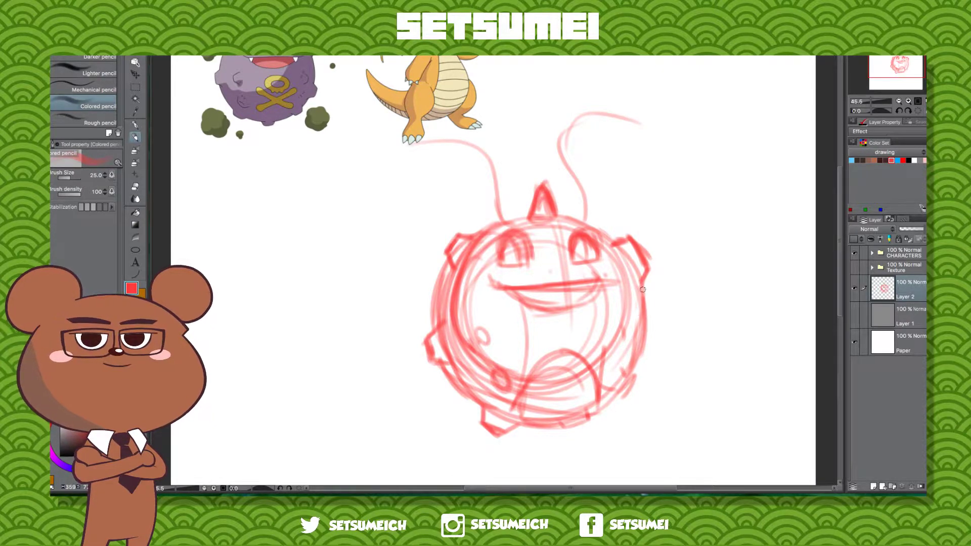
Step: Darken the body's lower right outline and reinforce the angular bump there
{"action": "left_click_drag", "start_coordinate": [645, 289], "coordinate": [623, 390]}
{"action": "left_click_drag", "start_coordinate": [640, 355], "coordinate": [581, 416]}
{"action": "left_click_drag", "start_coordinate": [639, 403], "coordinate": [595, 403]}
{"action": "left_click_drag", "start_coordinate": [592, 365], "coordinate": [604, 379]}
{"action": "left_click_drag", "start_coordinate": [532, 403], "coordinate": [608, 399]}
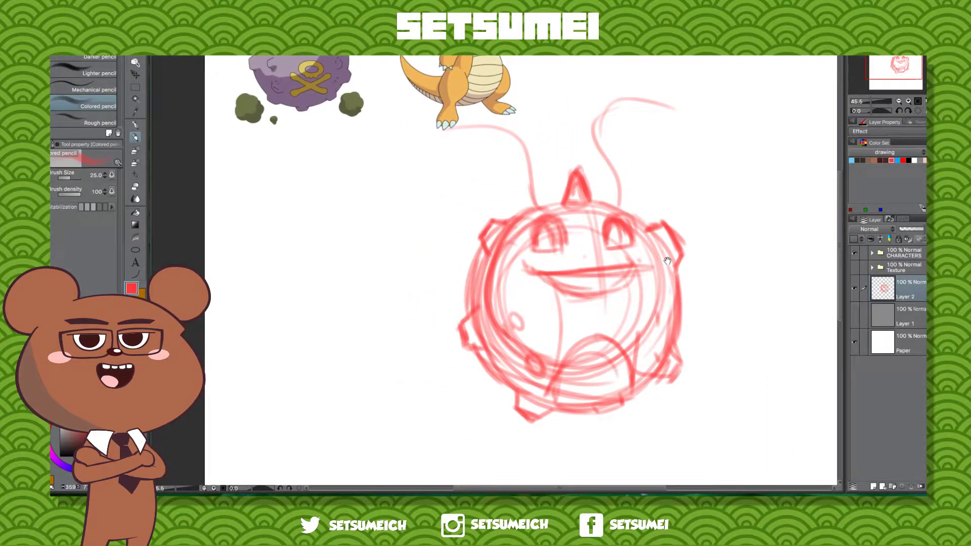
Step: Zoom the canvas out to 41.4 and thicken both antennae with additional strokes
{"action": "left_click_drag", "start_coordinate": [661, 243], "coordinate": [591, 290]}
{"action": "mouse_move", "coordinate": [760, 169]}
{"action": "left_mouse_down"}
{"action": "mouse_move", "coordinate": [707, 169]}
{"action": "mouse_move", "coordinate": [782, 170]}
{"action": "mouse_move", "coordinate": [769, 170]}
{"action": "left_mouse_up"}
{"action": "left_click_drag", "start_coordinate": [717, 226], "coordinate": [729, 183]}
{"action": "left_click_drag", "start_coordinate": [868, 103], "coordinate": [871, 103]}
{"action": "left_click_drag", "start_coordinate": [580, 243], "coordinate": [616, 286]}
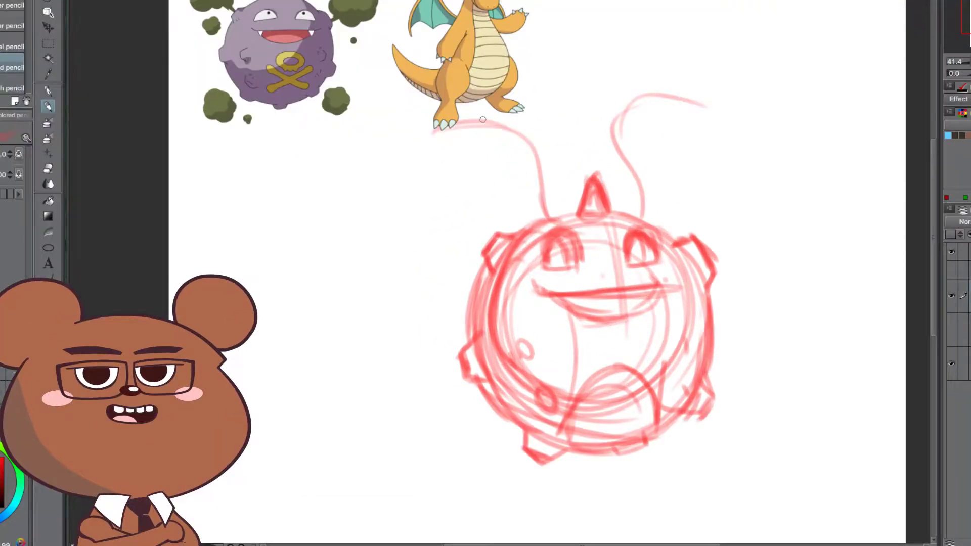
{"action": "left_click_drag", "start_coordinate": [483, 119], "coordinate": [550, 217]}
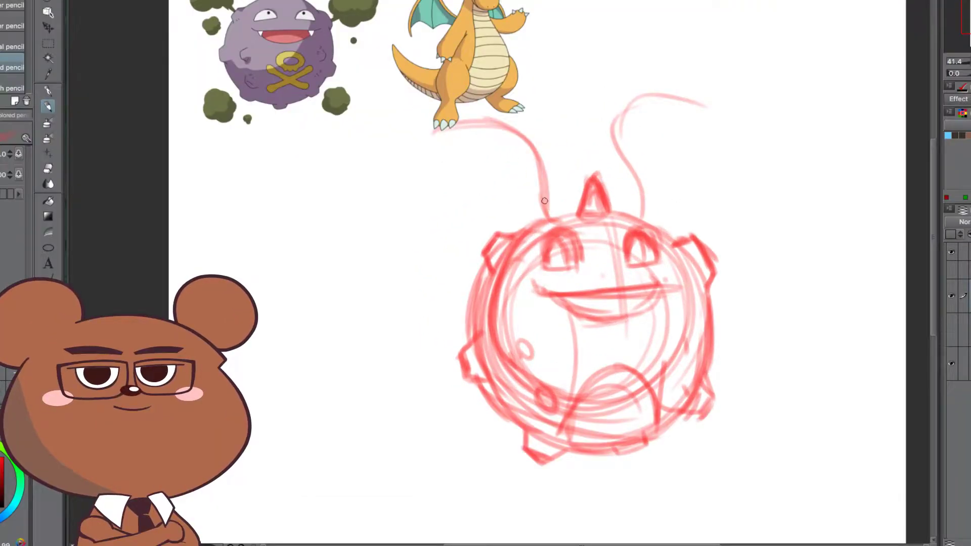
{"action": "left_click_drag", "start_coordinate": [704, 104], "coordinate": [620, 148]}
{"action": "left_click_drag", "start_coordinate": [589, 176], "coordinate": [577, 212]}
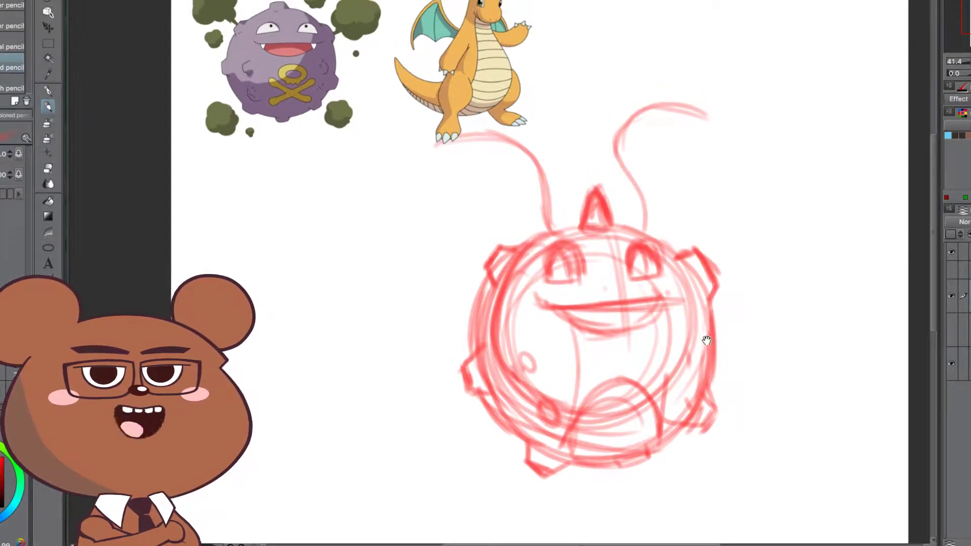
Step: Sketch the left wing's arm from the upper left bump and a long curved outer edge down from its tip
{"action": "left_click_drag", "start_coordinate": [609, 350], "coordinate": [677, 386]}
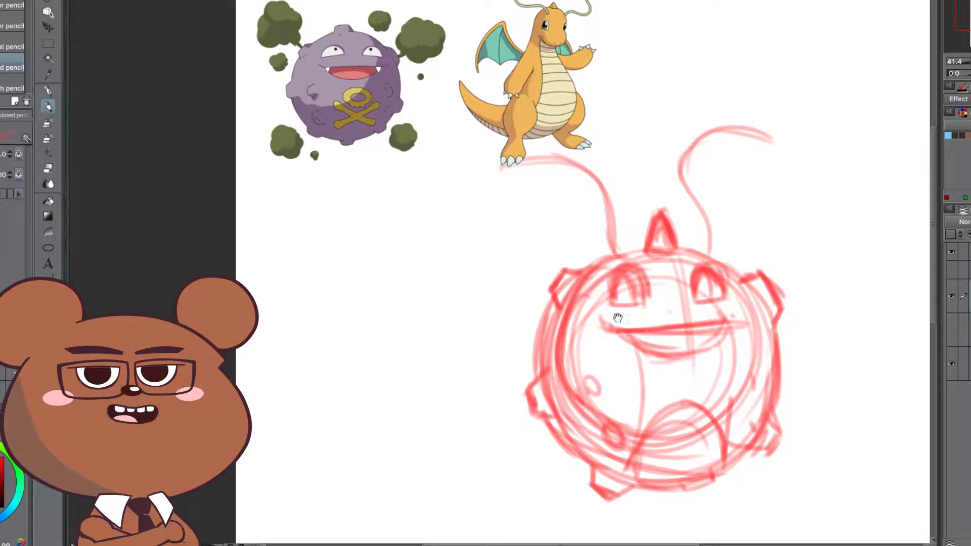
{"action": "left_click_drag", "start_coordinate": [475, 203], "coordinate": [566, 309]}
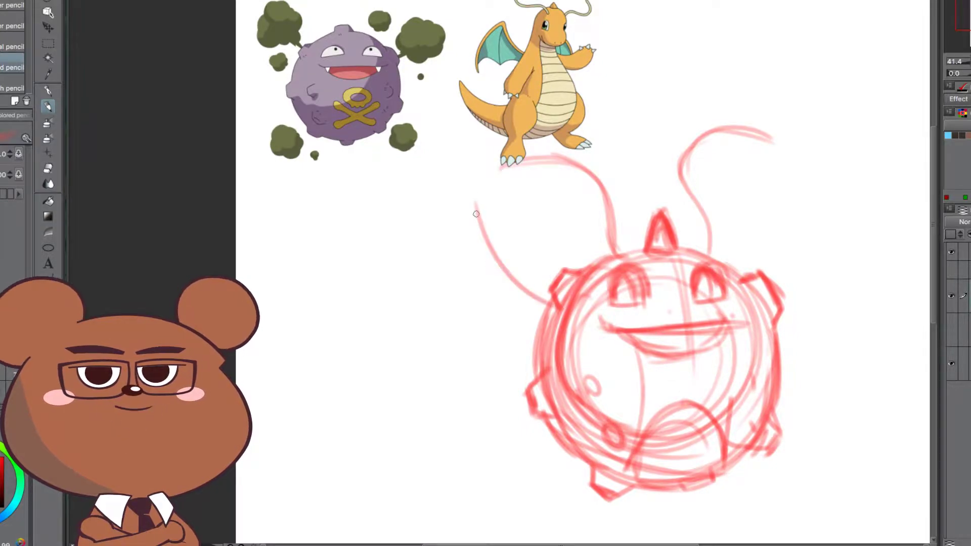
{"action": "mouse_move", "coordinate": [460, 206]}
{"action": "left_mouse_down"}
{"action": "mouse_move", "coordinate": [436, 237]}
{"action": "mouse_move", "coordinate": [448, 219]}
{"action": "mouse_move", "coordinate": [403, 345]}
{"action": "left_mouse_up"}
{"action": "left_click_drag", "start_coordinate": [436, 234], "coordinate": [430, 401]}
{"action": "left_click_drag", "start_coordinate": [408, 298], "coordinate": [401, 353]}
{"action": "left_click_drag", "start_coordinate": [787, 226], "coordinate": [698, 248]}
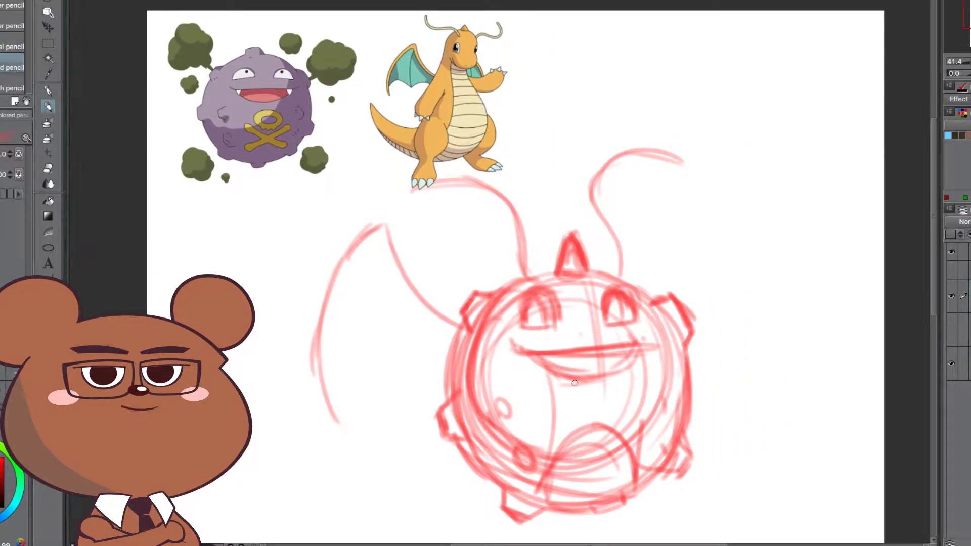
Step: Undo the last two outer-edge strokes of the left wing and redraw that edge with a bolder curve
{"action": "key", "text": "ctrl+z"}
{"action": "key", "text": "ctrl+z"}
{"action": "mouse_move", "coordinate": [375, 226]}
{"action": "left_mouse_down"}
{"action": "mouse_move", "coordinate": [334, 288]}
{"action": "mouse_move", "coordinate": [313, 407]}
{"action": "left_mouse_up"}
{"action": "left_click_drag", "start_coordinate": [488, 361], "coordinate": [634, 318]}
{"action": "left_click_drag", "start_coordinate": [505, 196], "coordinate": [448, 319]}
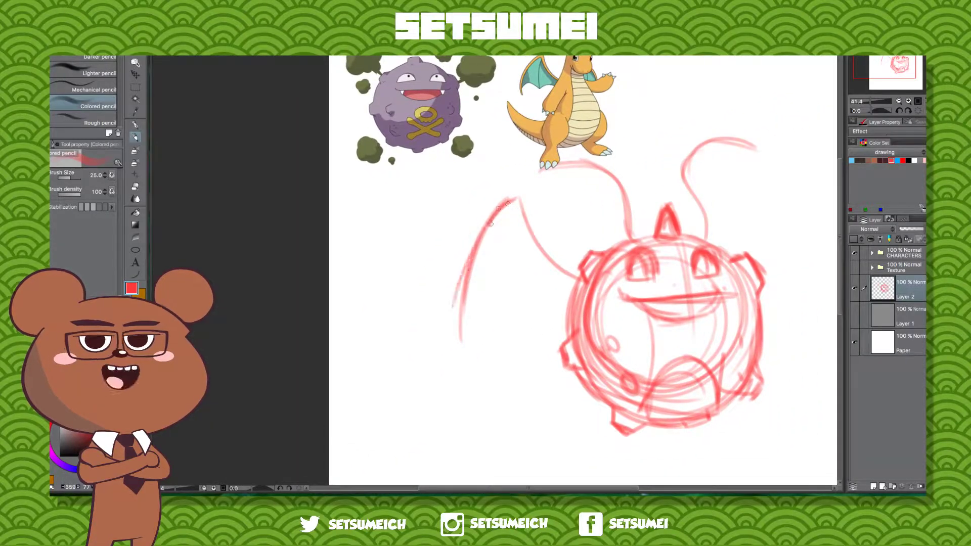
{"action": "left_click_drag", "start_coordinate": [490, 223], "coordinate": [458, 339]}
{"action": "mouse_move", "coordinate": [681, 370]}
{"action": "left_mouse_down"}
{"action": "mouse_move", "coordinate": [634, 413]}
{"action": "mouse_move", "coordinate": [491, 336]}
{"action": "left_mouse_up"}
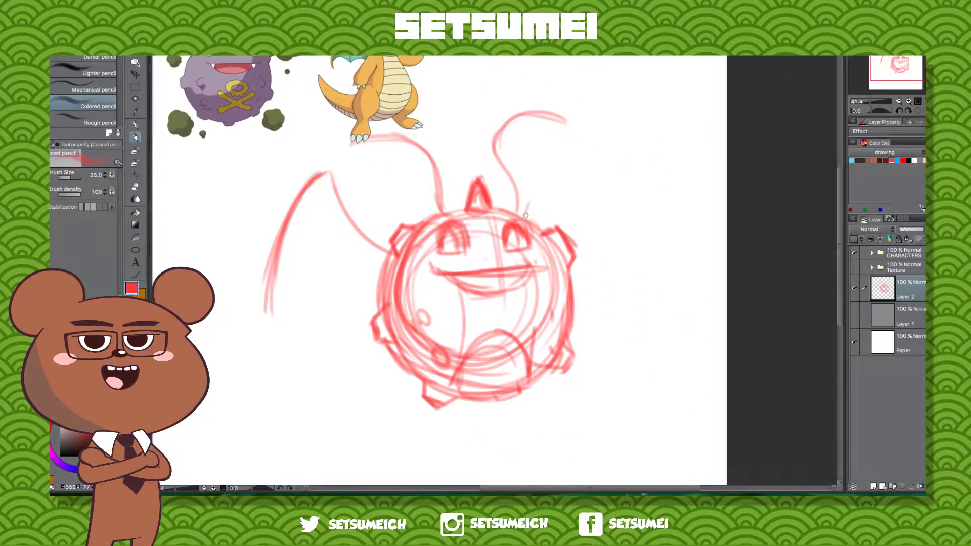
Step: Sketch the right wing's arm rising behind the head and its curved outer edge sweeping down to the right
{"action": "left_click_drag", "start_coordinate": [526, 215], "coordinate": [534, 162]}
{"action": "left_click_drag", "start_coordinate": [534, 162], "coordinate": [526, 222]}
{"action": "left_click_drag", "start_coordinate": [535, 142], "coordinate": [594, 167]}
{"action": "left_click_drag", "start_coordinate": [554, 137], "coordinate": [634, 235]}
{"action": "left_click_drag", "start_coordinate": [581, 148], "coordinate": [624, 234]}
{"action": "left_click_drag", "start_coordinate": [529, 190], "coordinate": [534, 141]}
{"action": "left_click_drag", "start_coordinate": [601, 170], "coordinate": [636, 226]}
Step: Double the left wing's arm line and sketch an inner rib with a scalloped lower edge on that wing
{"action": "mouse_move", "coordinate": [321, 175]}
{"action": "left_mouse_down"}
{"action": "mouse_move", "coordinate": [337, 170]}
{"action": "mouse_move", "coordinate": [392, 245]}
{"action": "mouse_move", "coordinate": [385, 250]}
{"action": "left_mouse_up"}
{"action": "left_click_drag", "start_coordinate": [342, 199], "coordinate": [389, 246]}
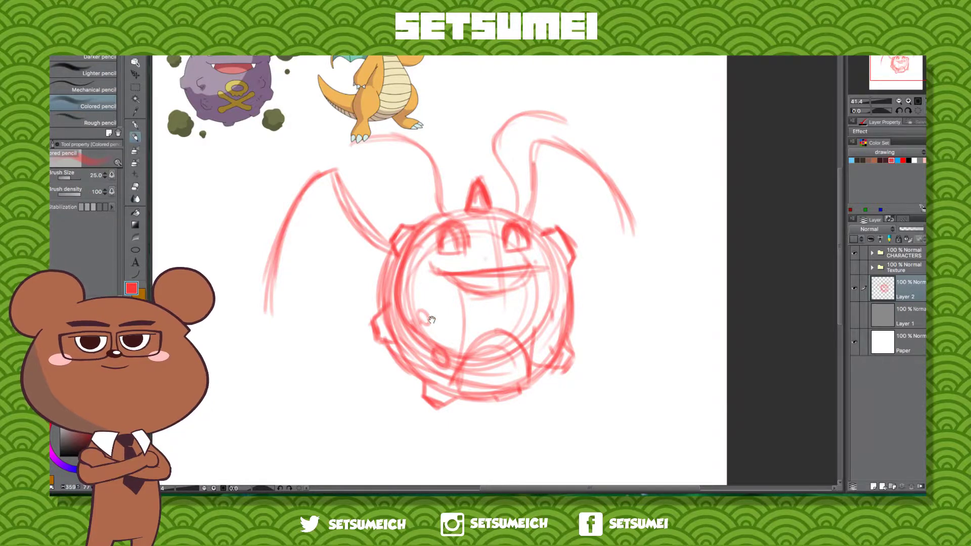
{"action": "left_click_drag", "start_coordinate": [318, 262], "coordinate": [459, 303]}
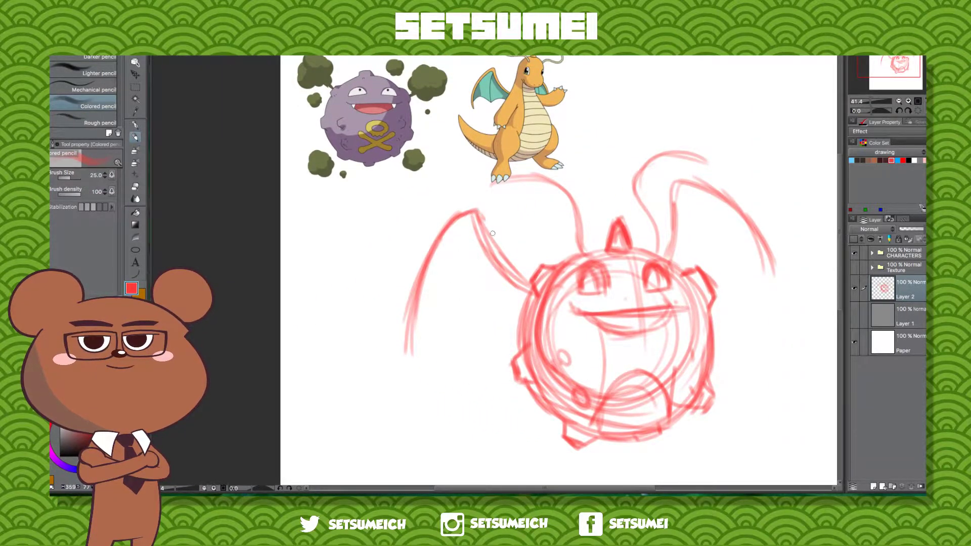
{"action": "left_click_drag", "start_coordinate": [449, 228], "coordinate": [415, 321]}
{"action": "mouse_move", "coordinate": [429, 252]}
{"action": "left_mouse_down"}
{"action": "mouse_move", "coordinate": [409, 372]}
{"action": "mouse_move", "coordinate": [439, 309]}
{"action": "mouse_move", "coordinate": [482, 338]}
{"action": "left_mouse_up"}
{"action": "mouse_move", "coordinate": [472, 207]}
{"action": "left_mouse_down"}
{"action": "mouse_move", "coordinate": [476, 317]}
{"action": "mouse_move", "coordinate": [512, 302]}
{"action": "left_mouse_up"}
{"action": "left_click_drag", "start_coordinate": [707, 356], "coordinate": [576, 376]}
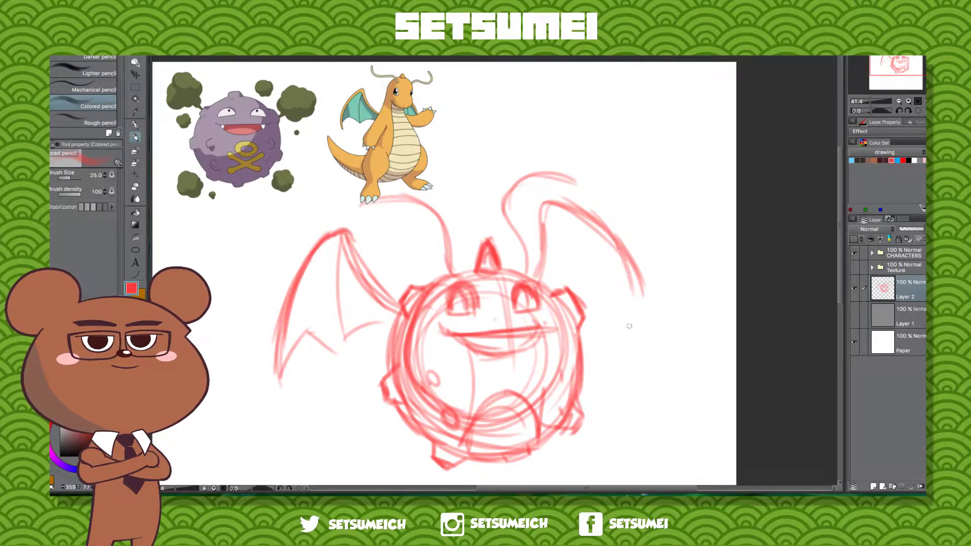
Step: Thicken the left wing's outer edge and arm with darker strokes
{"action": "left_click_drag", "start_coordinate": [278, 376], "coordinate": [307, 259]}
{"action": "left_click_drag", "start_coordinate": [427, 282], "coordinate": [542, 272]}
{"action": "mouse_move", "coordinate": [456, 220]}
{"action": "left_mouse_down"}
{"action": "mouse_move", "coordinate": [390, 351]}
{"action": "mouse_move", "coordinate": [401, 374]}
{"action": "left_mouse_up"}
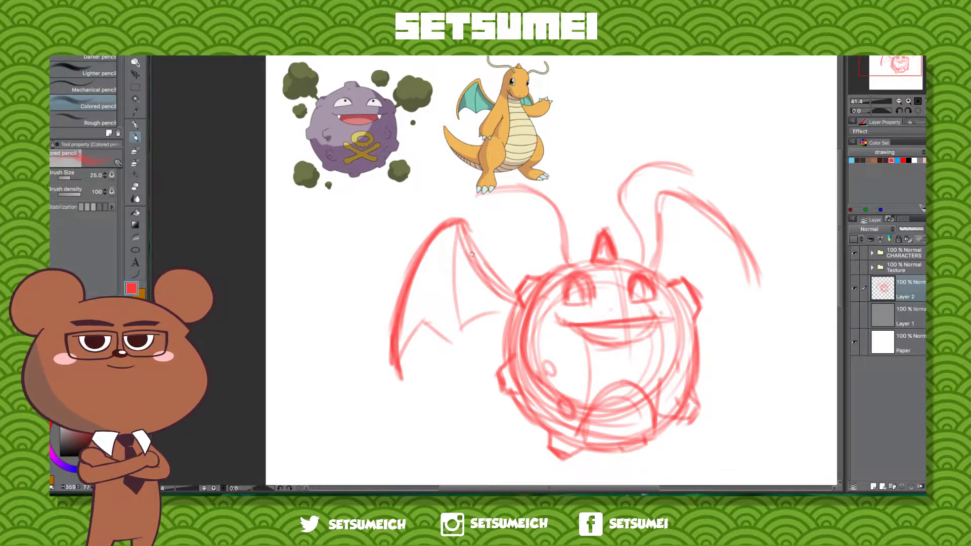
{"action": "left_click_drag", "start_coordinate": [457, 218], "coordinate": [511, 295]}
{"action": "mouse_move", "coordinate": [457, 226]}
{"action": "left_mouse_down"}
{"action": "mouse_move", "coordinate": [479, 272]}
{"action": "mouse_move", "coordinate": [499, 284]}
{"action": "left_mouse_up"}
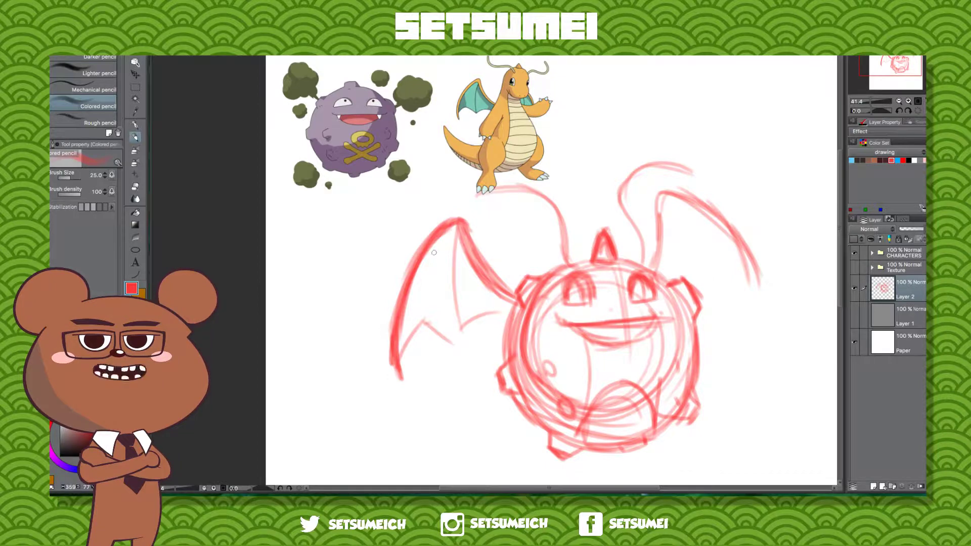
Step: Darken the left wing's inner rib and scalloped lower edge, extending the edge toward the body
{"action": "left_click_drag", "start_coordinate": [456, 218], "coordinate": [454, 345]}
{"action": "mouse_move", "coordinate": [449, 250]}
{"action": "left_mouse_down"}
{"action": "mouse_move", "coordinate": [450, 342]}
{"action": "mouse_move", "coordinate": [507, 308]}
{"action": "left_mouse_up"}
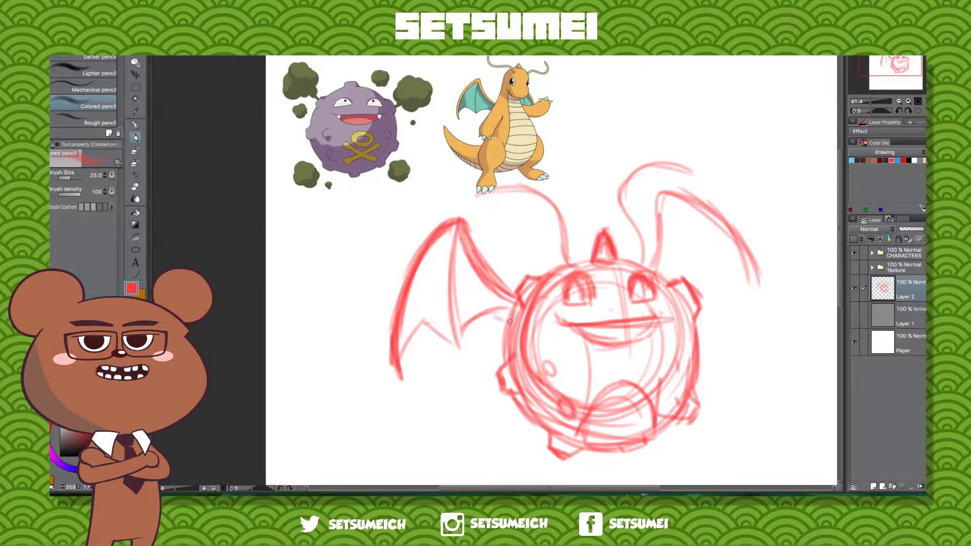
{"action": "left_click_drag", "start_coordinate": [666, 414], "coordinate": [647, 339]}
{"action": "left_click_drag", "start_coordinate": [405, 245], "coordinate": [433, 265]}
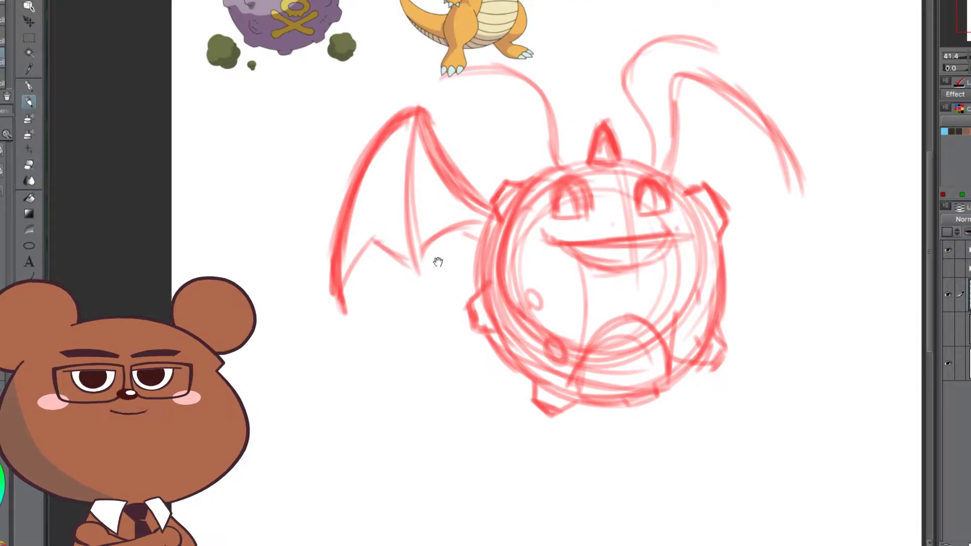
{"action": "left_click_drag", "start_coordinate": [343, 294], "coordinate": [375, 240]}
{"action": "mouse_move", "coordinate": [345, 271]}
{"action": "left_mouse_down"}
{"action": "mouse_move", "coordinate": [403, 247]}
{"action": "mouse_move", "coordinate": [479, 395]}
{"action": "mouse_move", "coordinate": [487, 390]}
{"action": "left_mouse_up"}
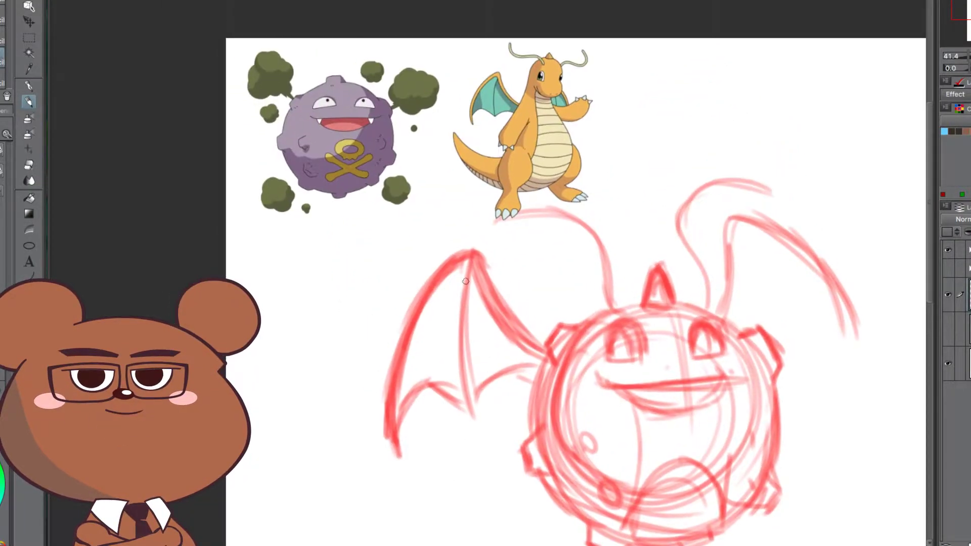
{"action": "left_click_drag", "start_coordinate": [649, 409], "coordinate": [467, 370]}
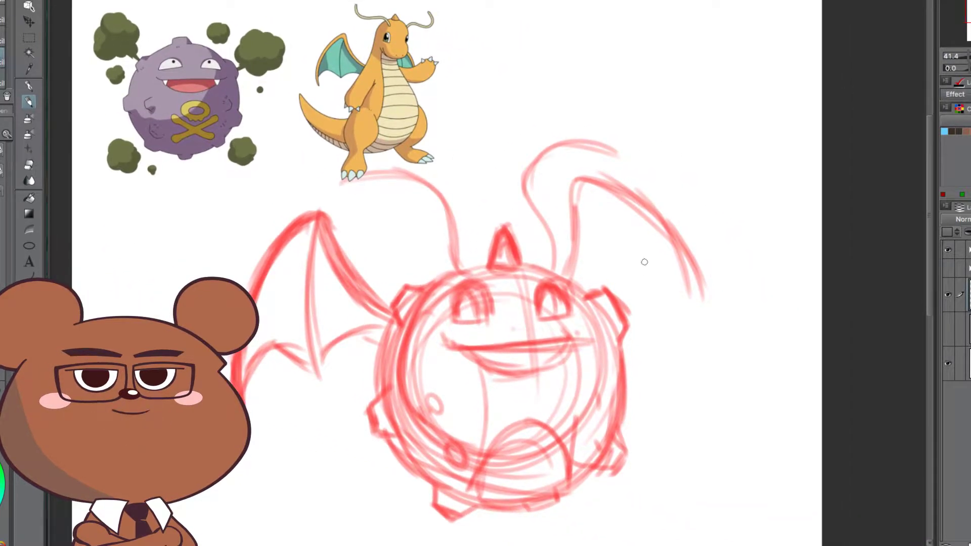
Step: Thicken the right wing's arm and curved outer edge with repeated darker strokes
{"action": "left_click_drag", "start_coordinate": [672, 385], "coordinate": [696, 334]}
{"action": "left_click_drag", "start_coordinate": [624, 212], "coordinate": [606, 249]}
{"action": "left_click_drag", "start_coordinate": [560, 223], "coordinate": [554, 239]}
{"action": "left_click_drag", "start_coordinate": [563, 167], "coordinate": [555, 213]}
{"action": "left_click_drag", "start_coordinate": [568, 147], "coordinate": [633, 185]}
{"action": "mouse_move", "coordinate": [612, 146]}
{"action": "left_mouse_down"}
{"action": "mouse_move", "coordinate": [640, 175]}
{"action": "mouse_move", "coordinate": [687, 278]}
{"action": "left_mouse_up"}
{"action": "left_click_drag", "start_coordinate": [627, 173], "coordinate": [672, 273]}
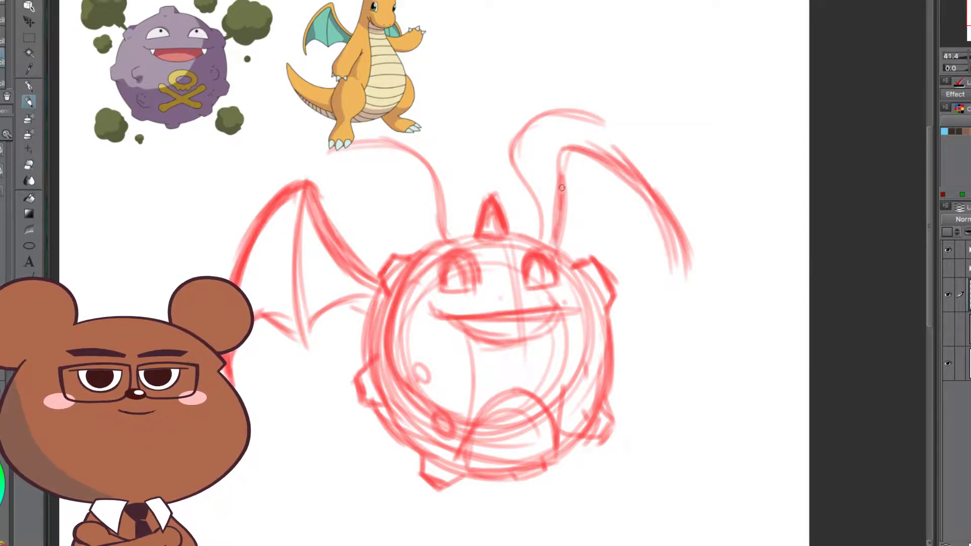
{"action": "mouse_move", "coordinate": [488, 194]}
{"action": "left_mouse_down"}
{"action": "mouse_move", "coordinate": [476, 233]}
{"action": "mouse_move", "coordinate": [500, 210]}
{"action": "left_mouse_up"}
Step: Darken the right eye's outline and reinforce the mouth line with bolder strokes
{"action": "left_click_drag", "start_coordinate": [588, 370], "coordinate": [653, 402]}
{"action": "left_click", "coordinate": [970, 46]}
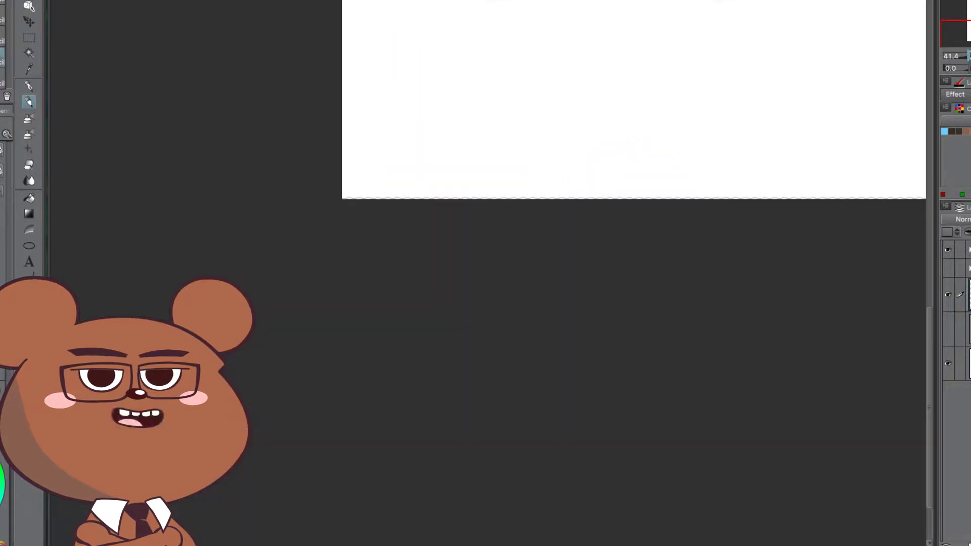
{"action": "mouse_move", "coordinate": [970, 46]}
{"action": "left_mouse_down"}
{"action": "mouse_move", "coordinate": [970, 1]}
{"action": "mouse_move", "coordinate": [962, 1]}
{"action": "left_mouse_up"}
{"action": "left_click_drag", "start_coordinate": [587, 345], "coordinate": [626, 276]}
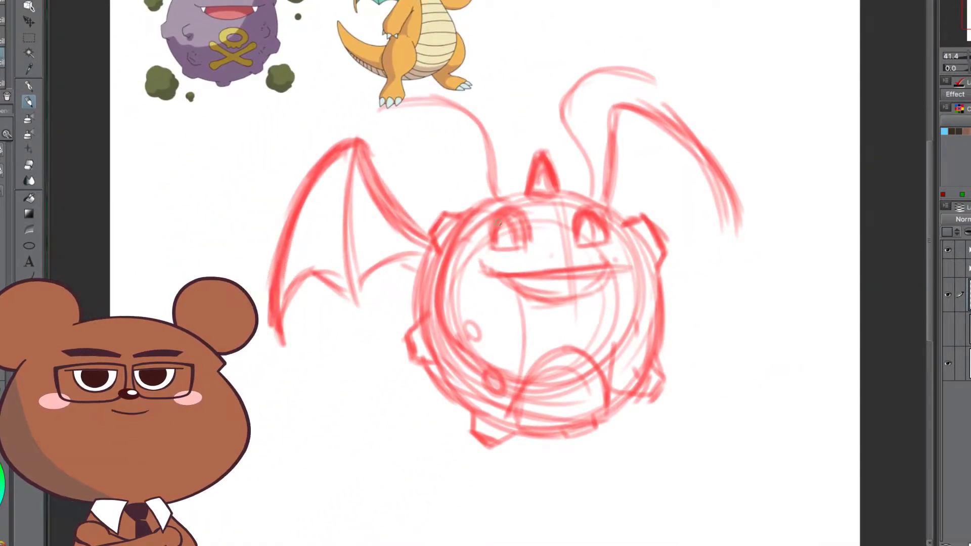
{"action": "left_click_drag", "start_coordinate": [501, 228], "coordinate": [507, 288]}
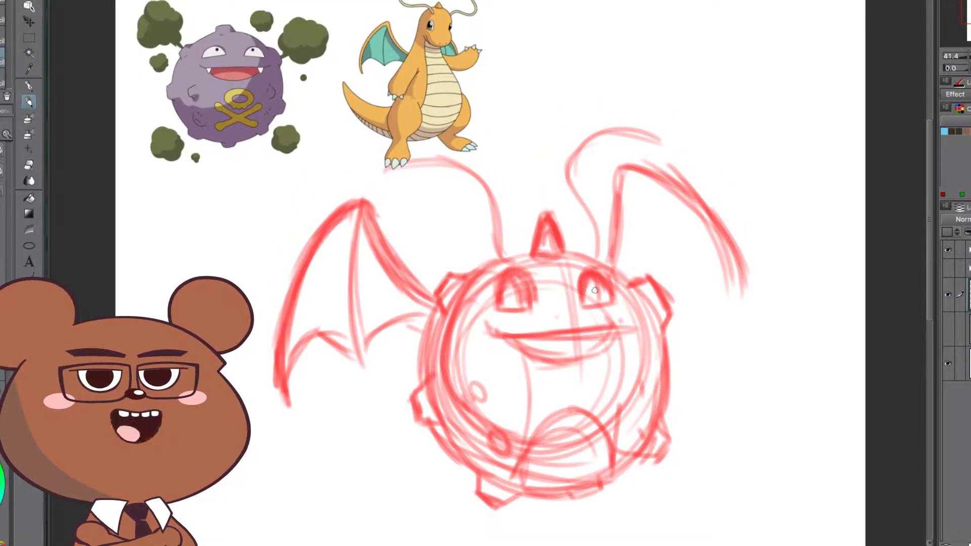
{"action": "left_click_drag", "start_coordinate": [580, 292], "coordinate": [610, 288]}
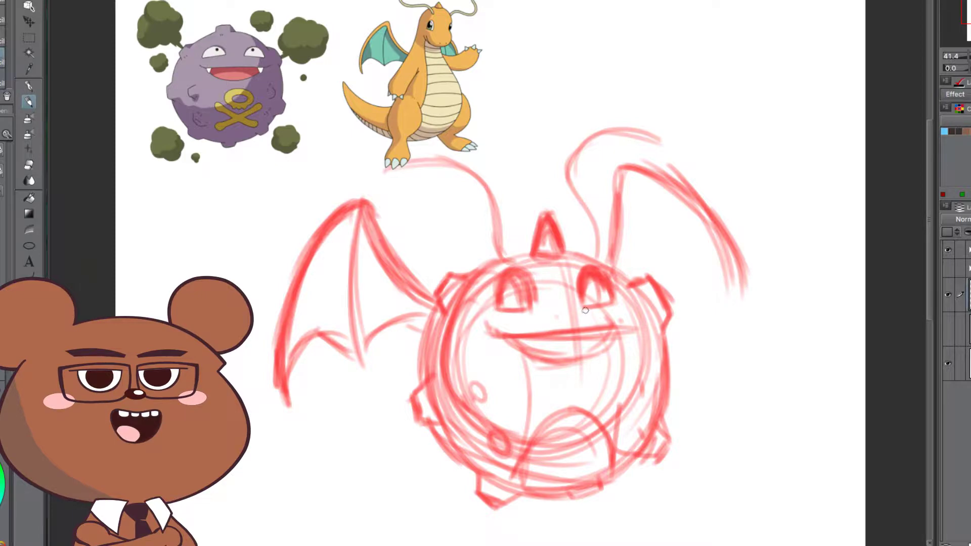
{"action": "scroll", "coordinate": [592, 354], "scroll_direction": "left", "scroll_amount": 5}
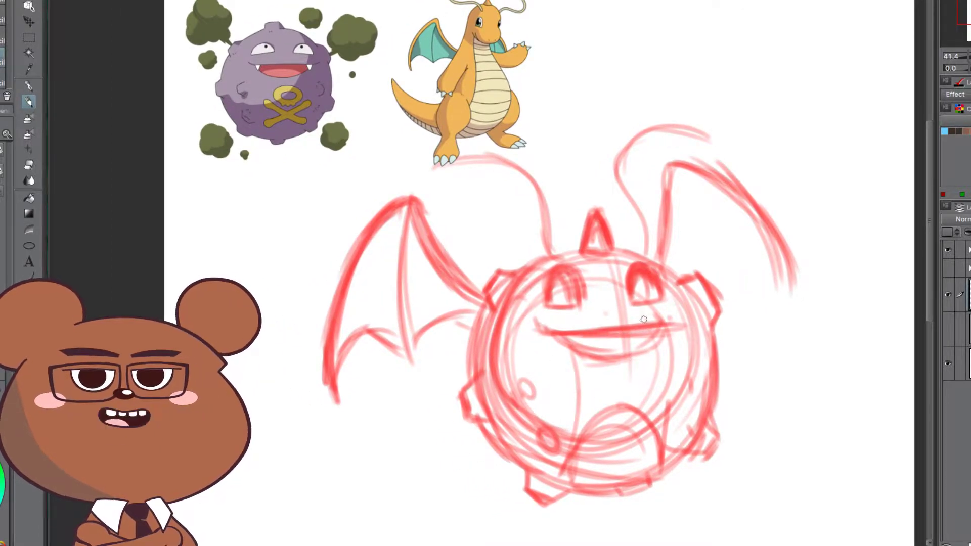
{"action": "left_click_drag", "start_coordinate": [584, 328], "coordinate": [675, 317]}
{"action": "left_click_drag", "start_coordinate": [545, 334], "coordinate": [666, 327]}
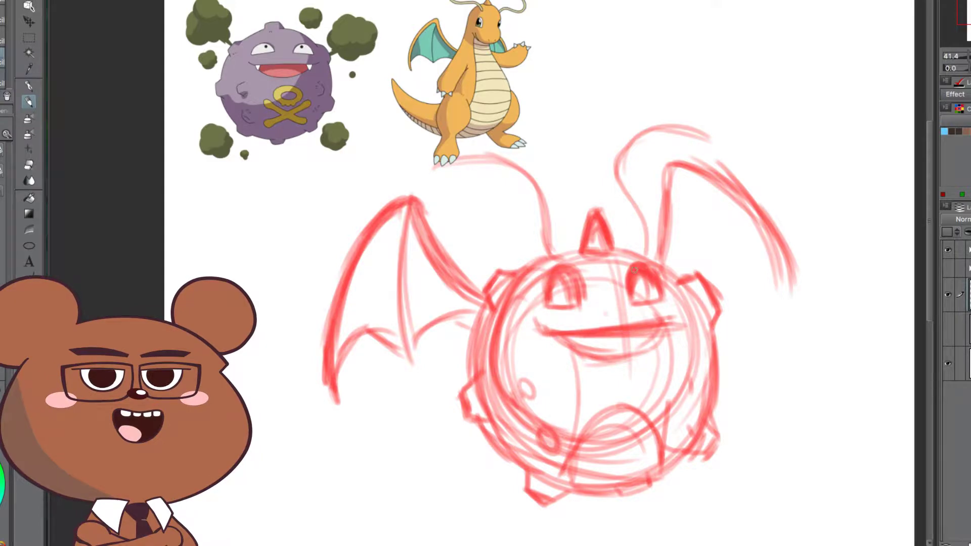
{"action": "left_click_drag", "start_coordinate": [627, 278], "coordinate": [636, 258]}
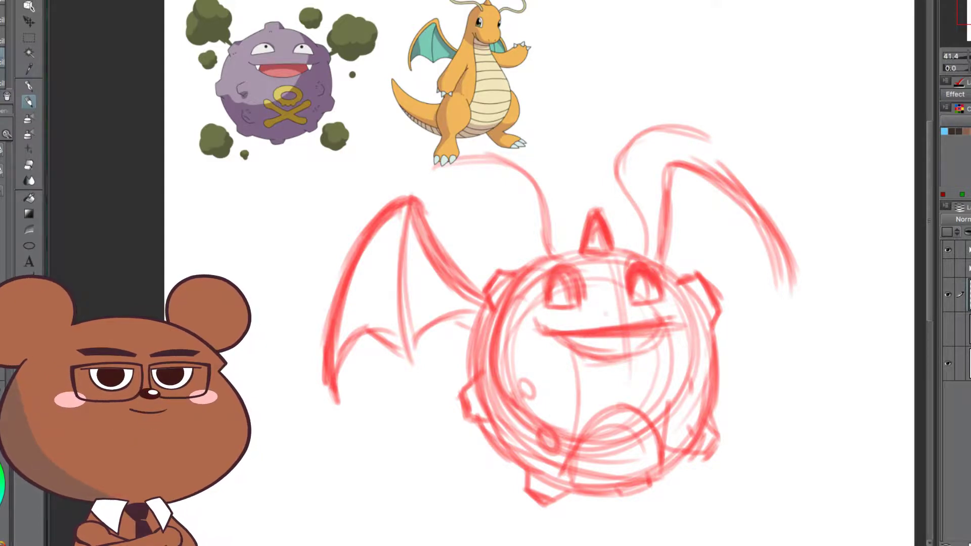
Step: Flip the canvas horizontally and darken the body's upper outline around the horn, down to the upper-left bump
{"action": "key", "text": "h"}
{"action": "left_click_drag", "start_coordinate": [574, 395], "coordinate": [743, 372]}
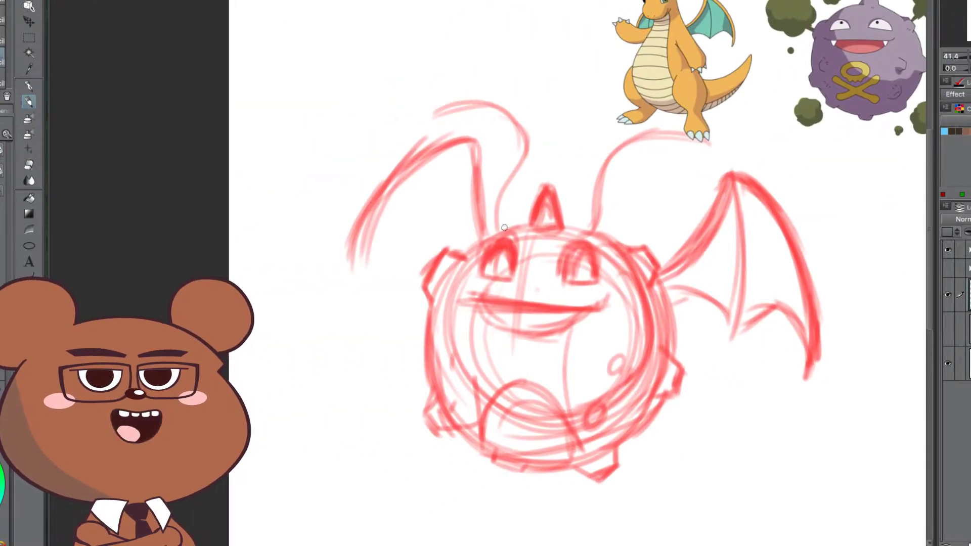
{"action": "left_click_drag", "start_coordinate": [464, 255], "coordinate": [531, 220]}
{"action": "mouse_move", "coordinate": [463, 252]}
{"action": "left_mouse_down"}
{"action": "mouse_move", "coordinate": [530, 220]}
{"action": "mouse_move", "coordinate": [605, 240]}
{"action": "left_mouse_up"}
{"action": "left_click_drag", "start_coordinate": [564, 221], "coordinate": [631, 245]}
{"action": "left_click_drag", "start_coordinate": [563, 218], "coordinate": [641, 258]}
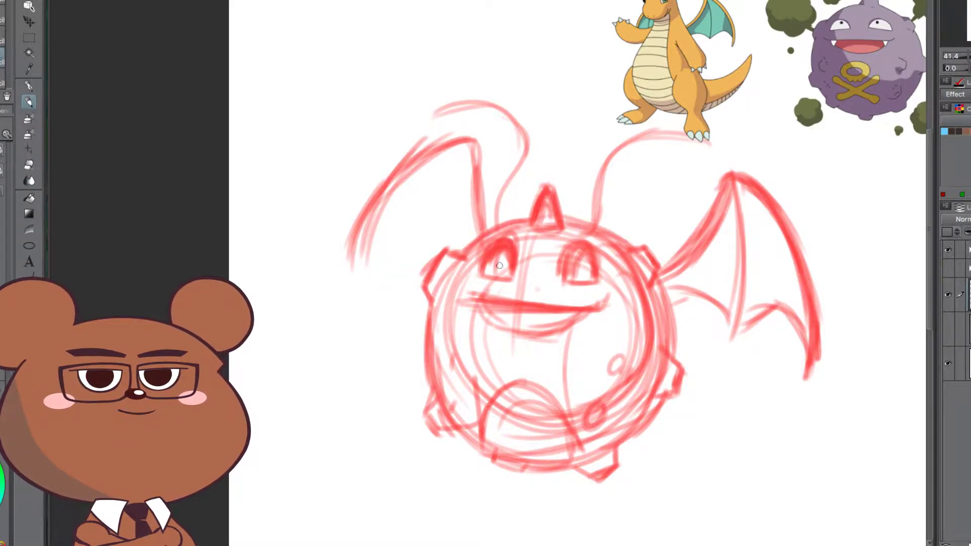
{"action": "left_click_drag", "start_coordinate": [426, 270], "coordinate": [432, 297]}
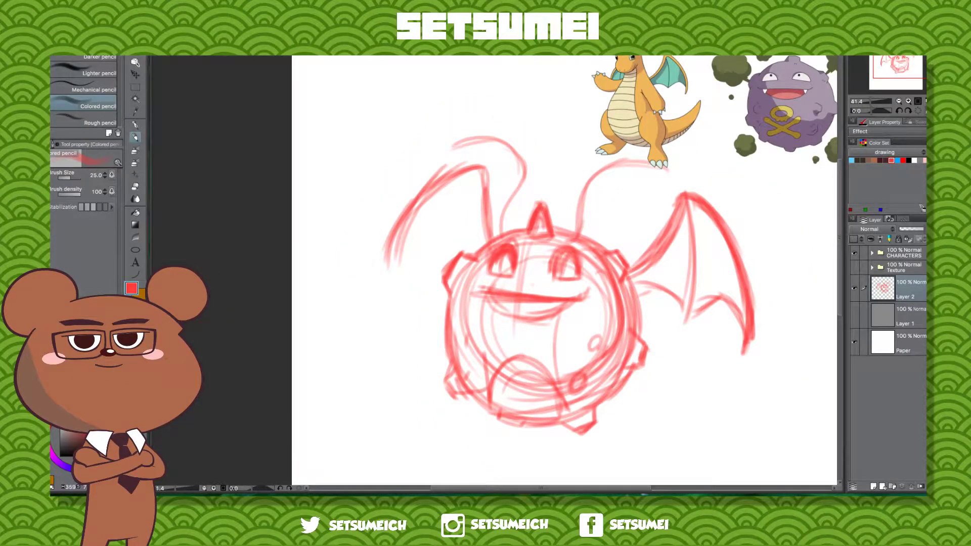
Step: Sketch a scalloped lower edge on the unfinished left wing and darken its outer edge
{"action": "key", "text": "Tab"}
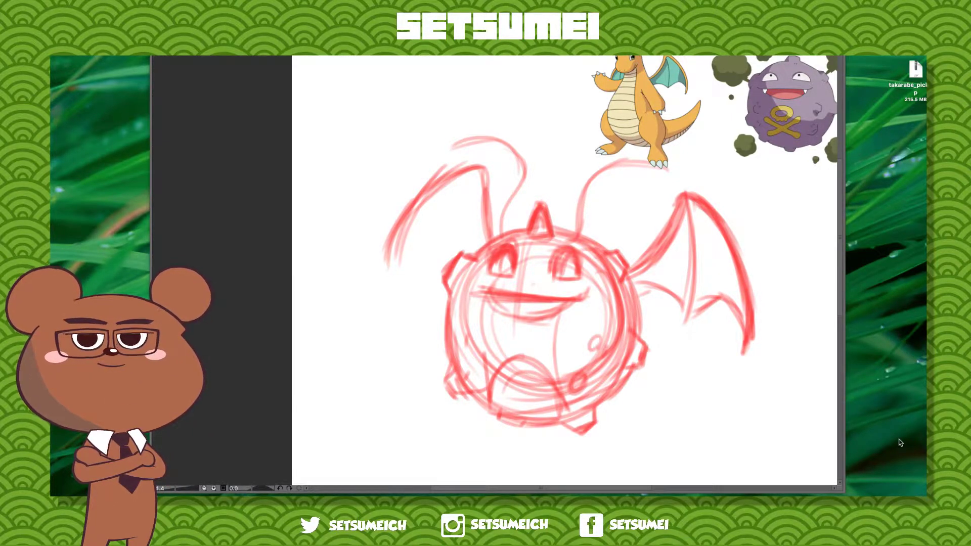
{"action": "left_click", "coordinate": [423, 224]}
{"action": "left_click_drag", "start_coordinate": [418, 295], "coordinate": [459, 320]}
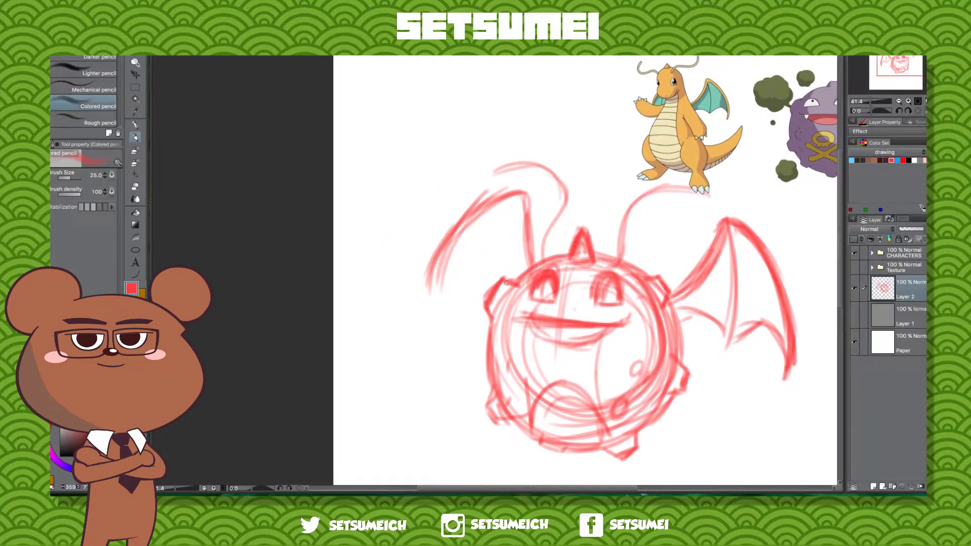
{"action": "mouse_move", "coordinate": [496, 374]}
{"action": "left_mouse_down"}
{"action": "mouse_move", "coordinate": [474, 363]}
{"action": "mouse_move", "coordinate": [454, 279]}
{"action": "left_mouse_up"}
{"action": "mouse_move", "coordinate": [378, 195]}
{"action": "left_mouse_down"}
{"action": "mouse_move", "coordinate": [403, 168]}
{"action": "mouse_move", "coordinate": [428, 165]}
{"action": "mouse_move", "coordinate": [437, 192]}
{"action": "left_mouse_up"}
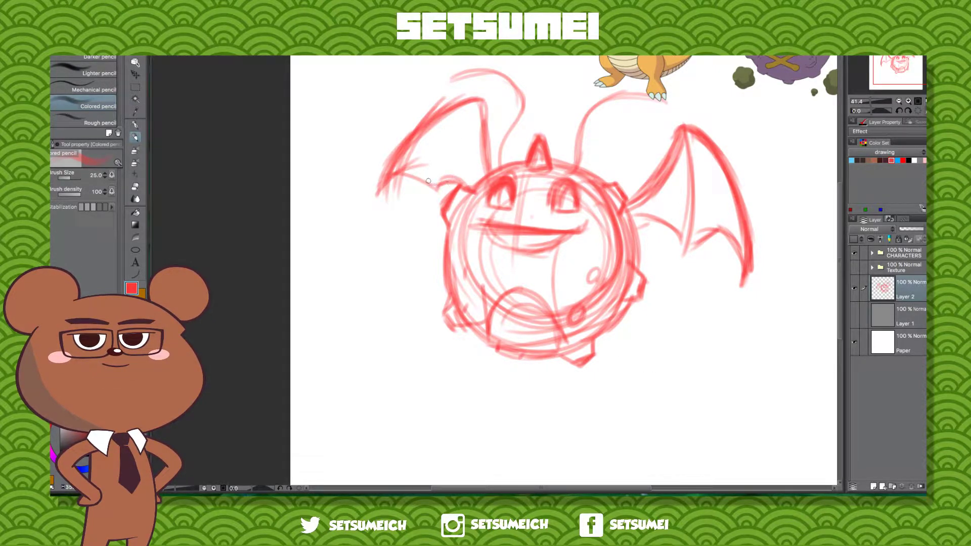
{"action": "left_click_drag", "start_coordinate": [397, 173], "coordinate": [436, 189]}
{"action": "mouse_move", "coordinate": [376, 190]}
{"action": "left_mouse_down"}
{"action": "mouse_move", "coordinate": [429, 119]}
{"action": "mouse_move", "coordinate": [474, 103]}
{"action": "left_mouse_up"}
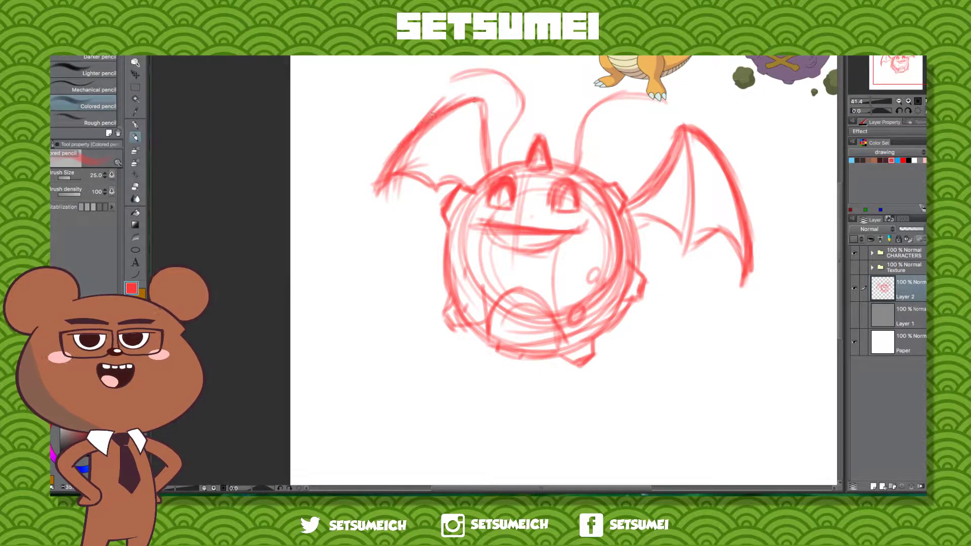
Step: Double the left antenna's curve, and darken the upper-left bump and the body's left outline
{"action": "mouse_move", "coordinate": [464, 68]}
{"action": "left_mouse_down"}
{"action": "mouse_move", "coordinate": [523, 130]}
{"action": "mouse_move", "coordinate": [510, 162]}
{"action": "left_mouse_up"}
{"action": "left_click_drag", "start_coordinate": [524, 114], "coordinate": [497, 169]}
{"action": "left_click_drag", "start_coordinate": [591, 311], "coordinate": [595, 335]}
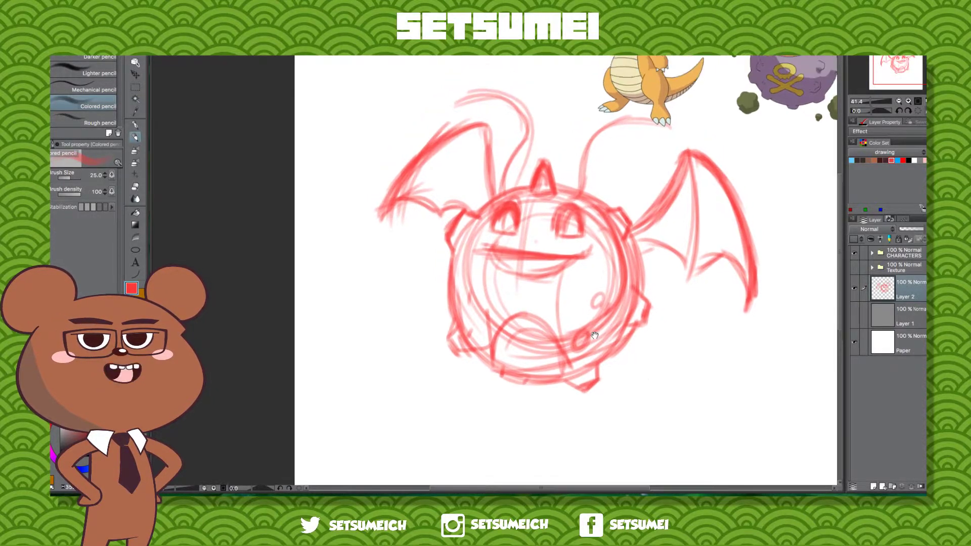
{"action": "left_click_drag", "start_coordinate": [462, 214], "coordinate": [447, 243]}
{"action": "left_click_drag", "start_coordinate": [447, 306], "coordinate": [453, 264]}
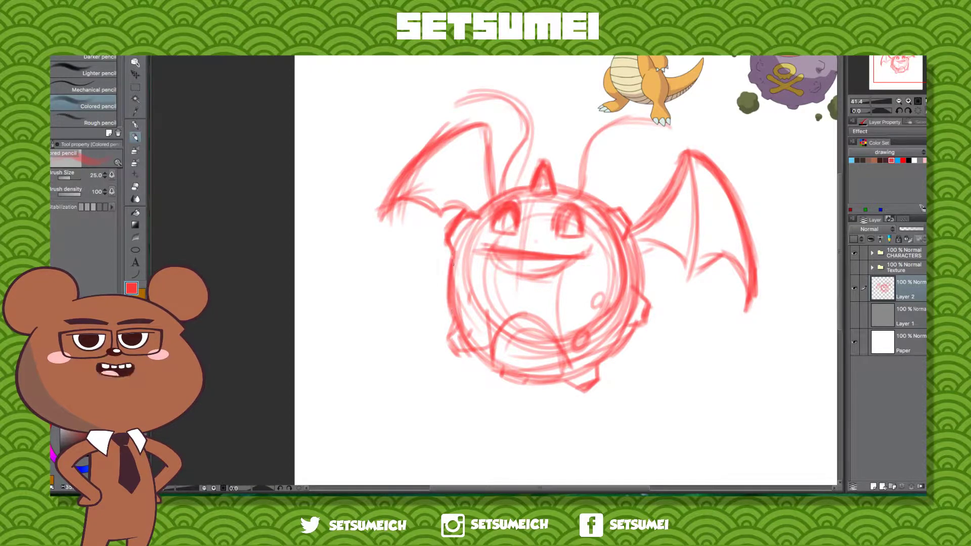
{"action": "left_click_drag", "start_coordinate": [451, 307], "coordinate": [451, 348]}
Step: Thicken the creature's mouth line with darker strokes from one corner to the other
{"action": "mouse_move", "coordinate": [536, 397]}
{"action": "left_mouse_down"}
{"action": "mouse_move", "coordinate": [488, 372]}
{"action": "mouse_move", "coordinate": [488, 425]}
{"action": "left_mouse_up"}
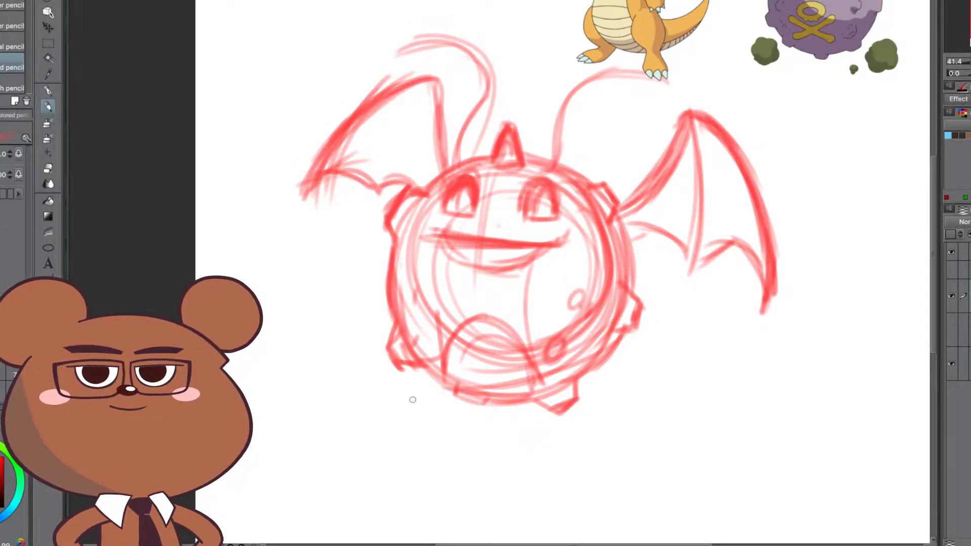
{"action": "mouse_move", "coordinate": [484, 399]}
{"action": "left_mouse_down"}
{"action": "mouse_move", "coordinate": [538, 411]}
{"action": "mouse_move", "coordinate": [485, 391]}
{"action": "left_mouse_up"}
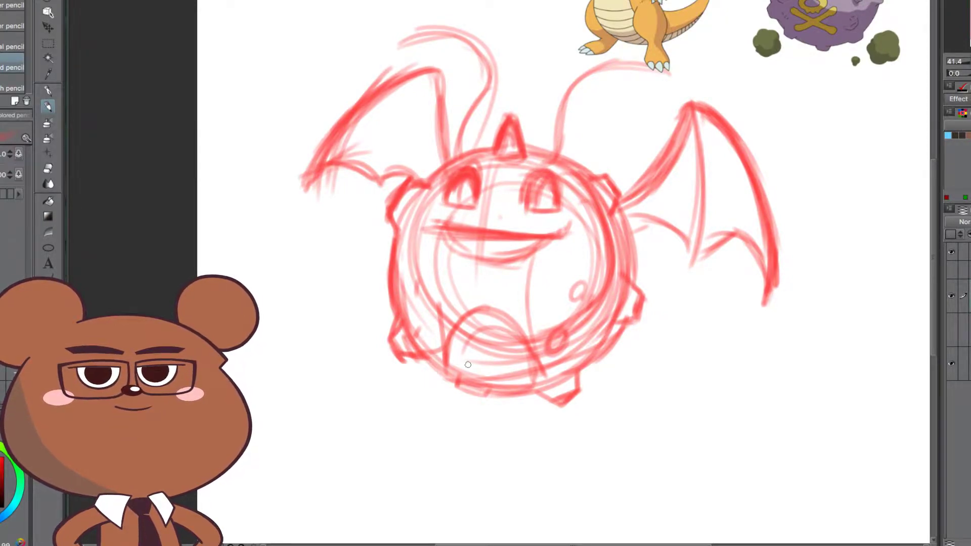
{"action": "left_click_drag", "start_coordinate": [486, 390], "coordinate": [518, 417]}
{"action": "left_click_drag", "start_coordinate": [495, 354], "coordinate": [521, 391]}
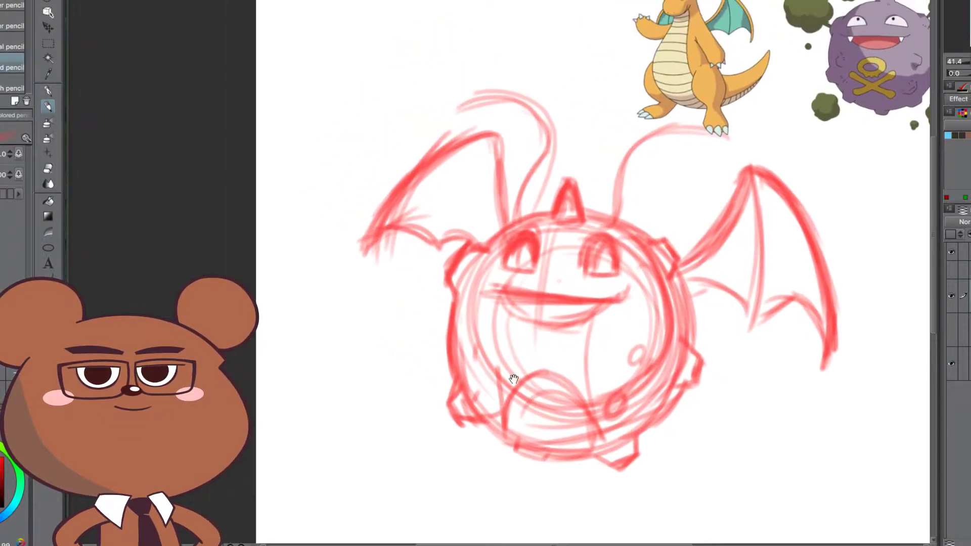
{"action": "left_click_drag", "start_coordinate": [484, 289], "coordinate": [599, 304]}
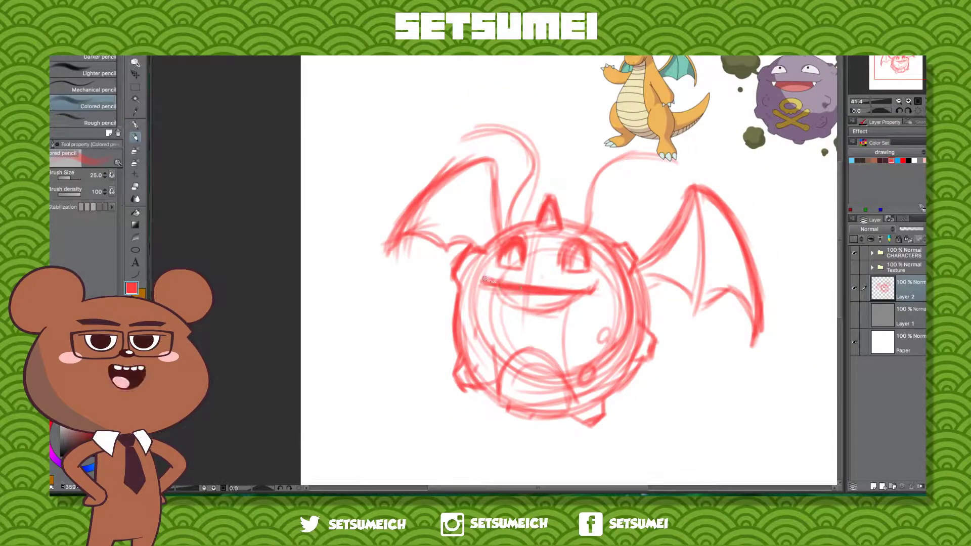
{"action": "mouse_move", "coordinate": [485, 279]}
{"action": "left_mouse_down"}
{"action": "mouse_move", "coordinate": [535, 291]}
{"action": "mouse_move", "coordinate": [503, 295]}
{"action": "mouse_move", "coordinate": [534, 308]}
{"action": "mouse_move", "coordinate": [583, 296]}
{"action": "left_mouse_up"}
{"action": "left_click_drag", "start_coordinate": [574, 351], "coordinate": [611, 303]}
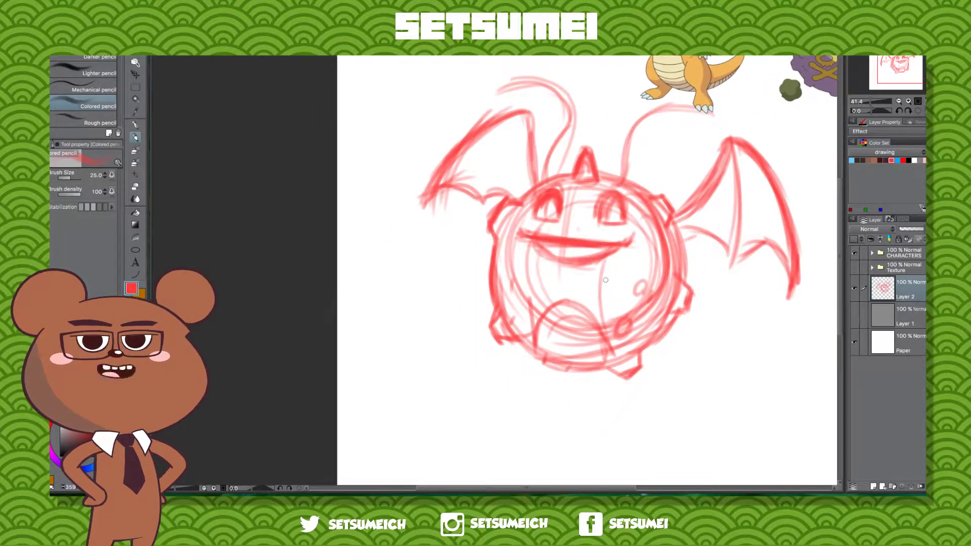
Step: Rotate the canvas counterclockwise, sketch an inner rib on the left wing, and darken its arm and edges
{"action": "key", "text": "r"}
{"action": "mouse_move", "coordinate": [595, 322]}
{"action": "left_mouse_down"}
{"action": "mouse_move", "coordinate": [647, 326]}
{"action": "mouse_move", "coordinate": [536, 384]}
{"action": "left_mouse_up"}
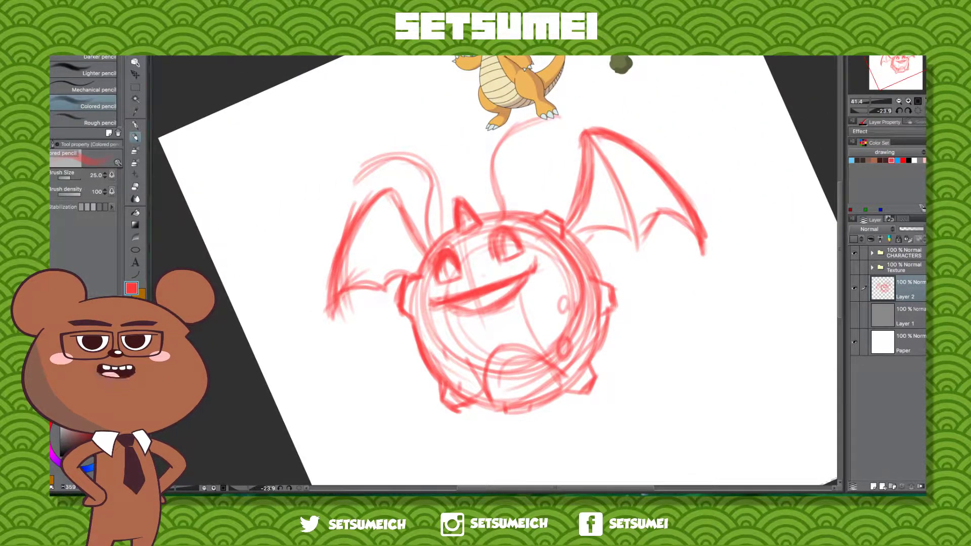
{"action": "key", "text": "Tab"}
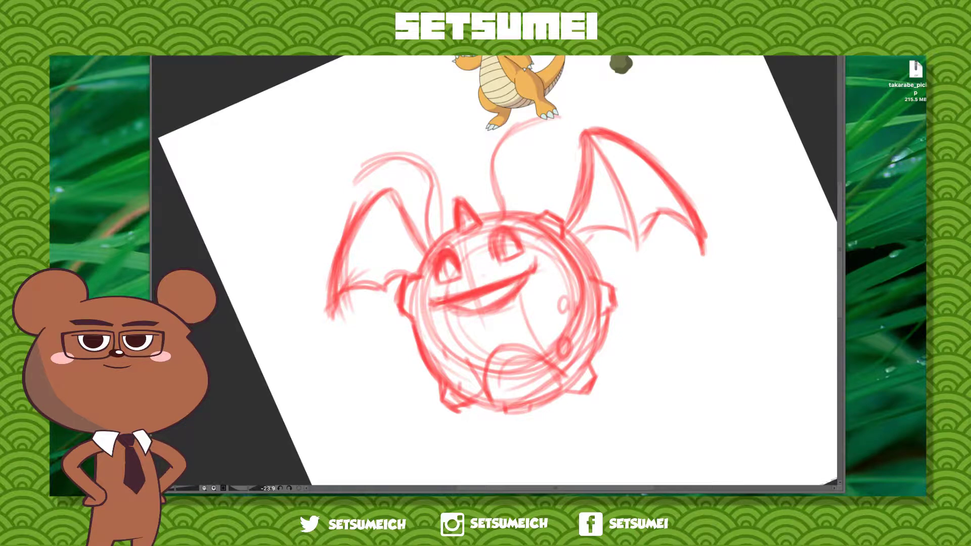
{"action": "key", "text": "Tab"}
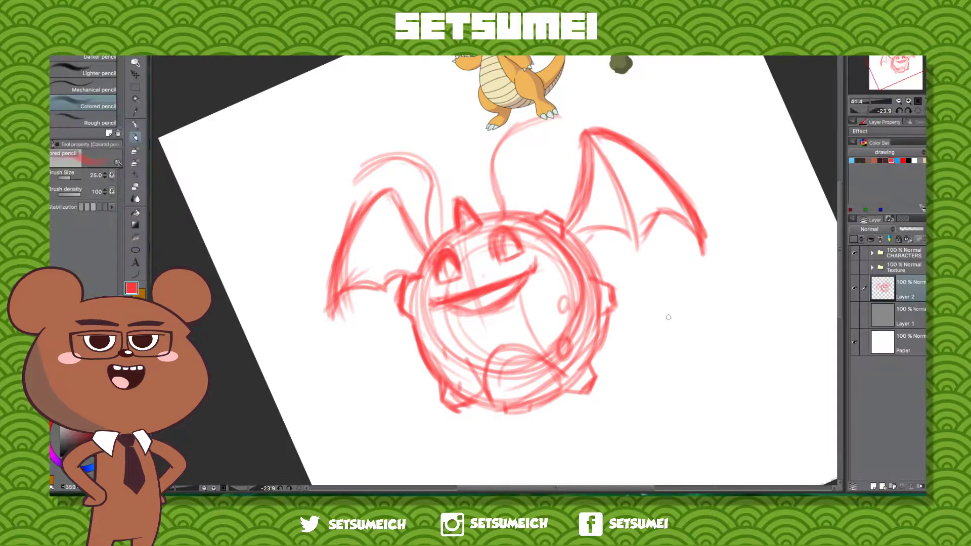
{"action": "left_click_drag", "start_coordinate": [565, 334], "coordinate": [611, 357]}
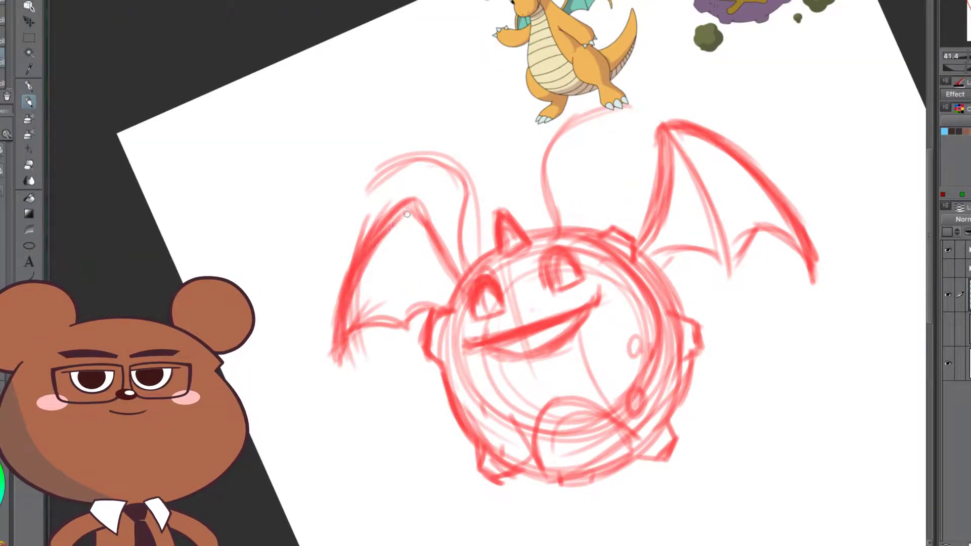
{"action": "left_click_drag", "start_coordinate": [408, 214], "coordinate": [456, 276]}
{"action": "left_click_drag", "start_coordinate": [429, 312], "coordinate": [376, 315]}
{"action": "left_click_drag", "start_coordinate": [408, 208], "coordinate": [394, 319]}
{"action": "left_click_drag", "start_coordinate": [401, 225], "coordinate": [396, 333]}
{"action": "left_click_drag", "start_coordinate": [412, 203], "coordinate": [388, 228]}
{"action": "left_click_drag", "start_coordinate": [379, 244], "coordinate": [360, 282]}
Step: Rotate the canvas clockwise, reinforce the curved belly line below the mouth, and darken the horn's outline
{"action": "left_click_drag", "start_coordinate": [569, 401], "coordinate": [499, 293]}
{"action": "mouse_move", "coordinate": [586, 371]}
{"action": "left_mouse_down"}
{"action": "mouse_move", "coordinate": [664, 419]}
{"action": "mouse_move", "coordinate": [635, 439]}
{"action": "mouse_move", "coordinate": [561, 397]}
{"action": "mouse_move", "coordinate": [570, 384]}
{"action": "left_mouse_up"}
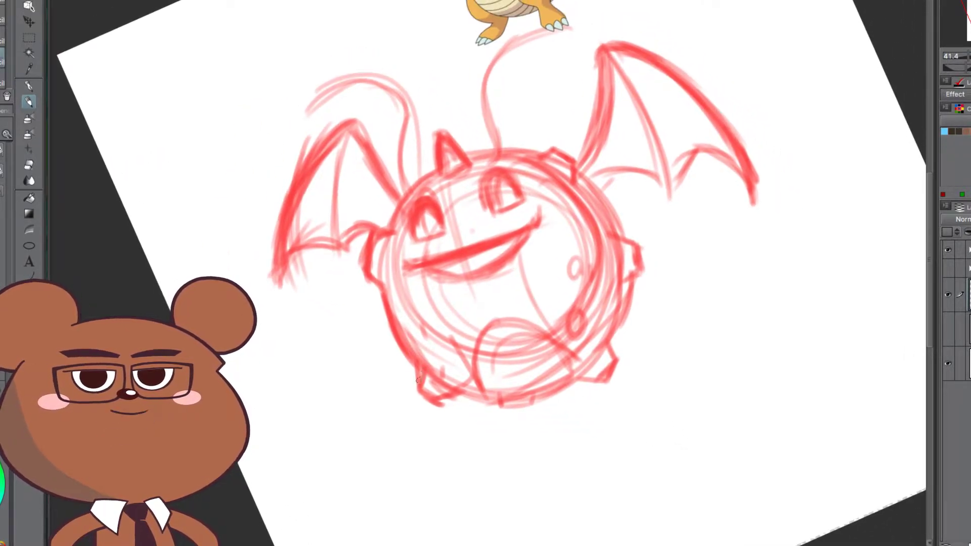
{"action": "mouse_move", "coordinate": [638, 411]}
{"action": "left_mouse_down"}
{"action": "mouse_move", "coordinate": [588, 460]}
{"action": "mouse_move", "coordinate": [500, 470]}
{"action": "left_mouse_up"}
{"action": "mouse_move", "coordinate": [583, 385]}
{"action": "left_mouse_down"}
{"action": "mouse_move", "coordinate": [628, 299]}
{"action": "mouse_move", "coordinate": [624, 405]}
{"action": "left_mouse_up"}
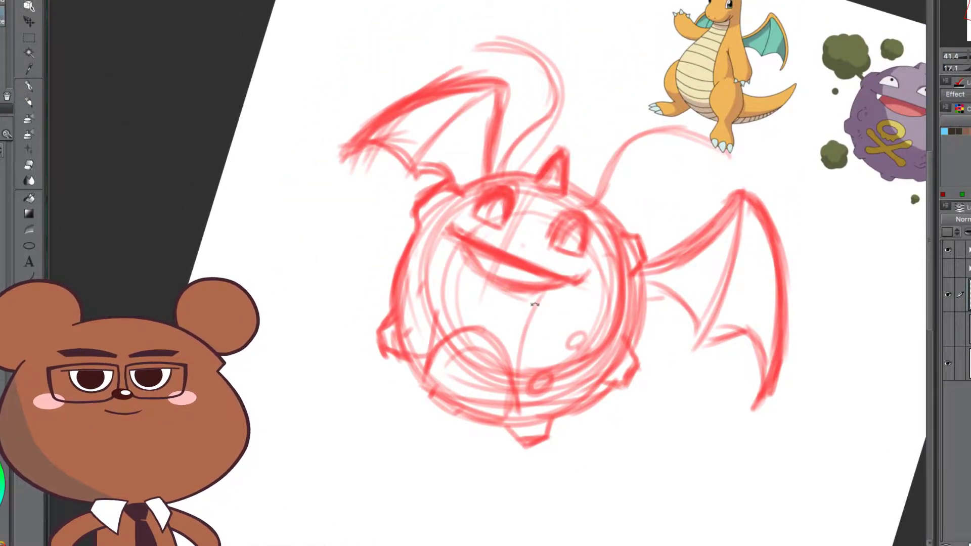
{"action": "key", "text": "p"}
{"action": "left_click_drag", "start_coordinate": [423, 286], "coordinate": [428, 364]}
{"action": "mouse_move", "coordinate": [580, 238]}
{"action": "left_mouse_down"}
{"action": "mouse_move", "coordinate": [527, 329]}
{"action": "mouse_move", "coordinate": [520, 387]}
{"action": "left_mouse_up"}
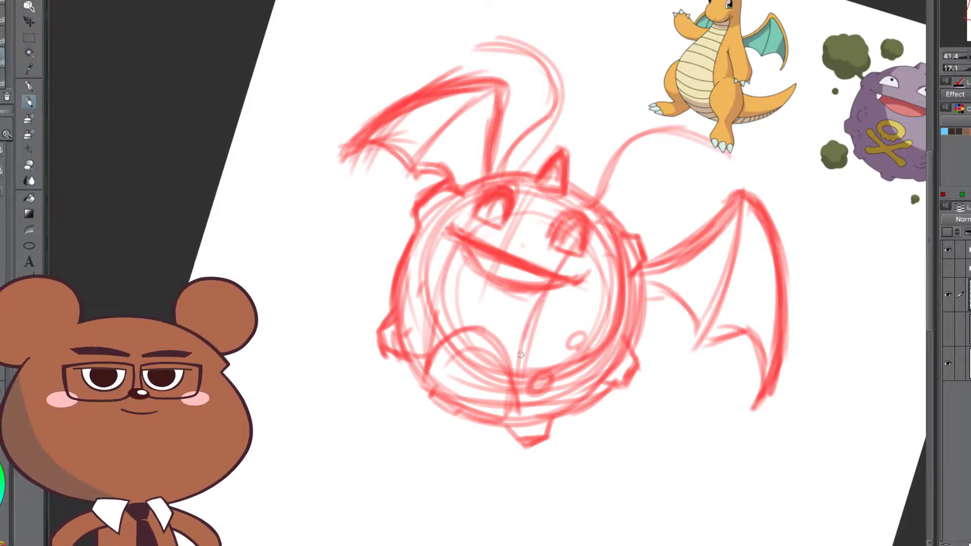
{"action": "left_click_drag", "start_coordinate": [528, 326], "coordinate": [520, 427]}
{"action": "left_click_drag", "start_coordinate": [541, 293], "coordinate": [511, 369]}
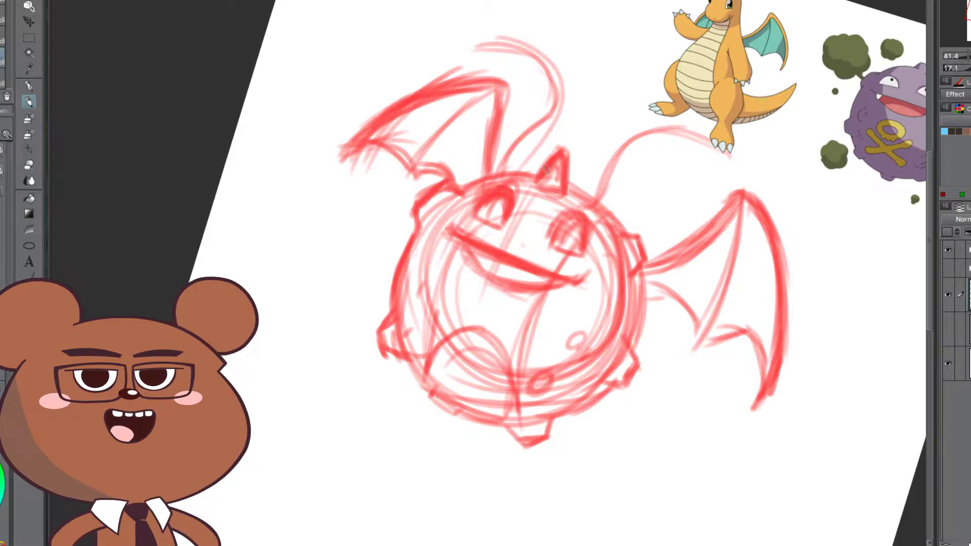
{"action": "left_click_drag", "start_coordinate": [541, 166], "coordinate": [568, 173]}
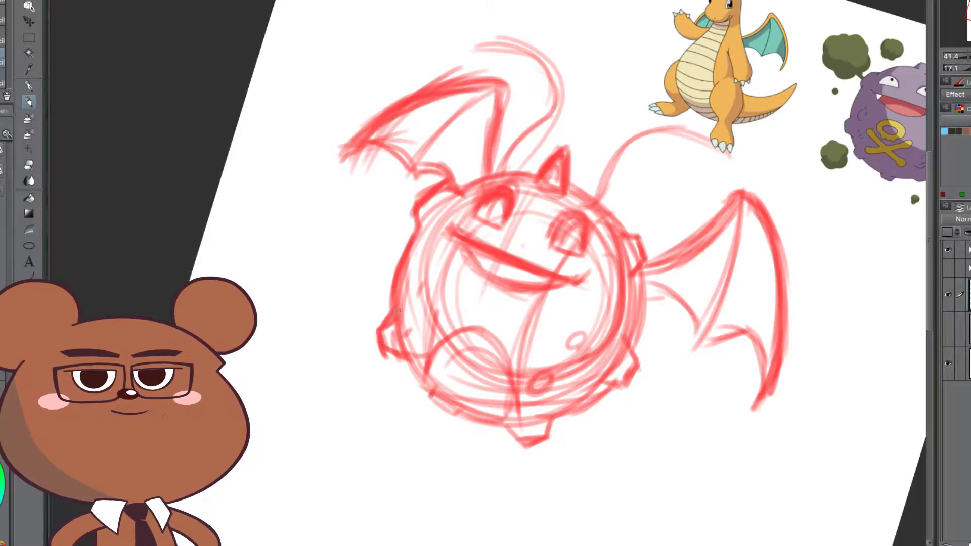
Step: Darken the arch at the base of the belly and the body's lower-left outline
{"action": "left_click_drag", "start_coordinate": [482, 422], "coordinate": [400, 378]}
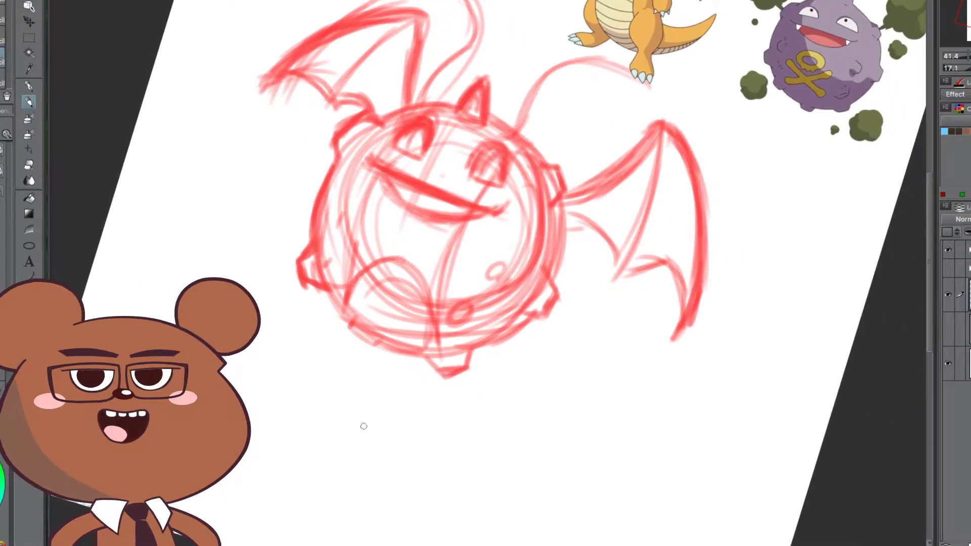
{"action": "mouse_move", "coordinate": [329, 292]}
{"action": "left_mouse_down"}
{"action": "mouse_move", "coordinate": [366, 336]}
{"action": "mouse_move", "coordinate": [336, 316]}
{"action": "mouse_move", "coordinate": [402, 349]}
{"action": "left_mouse_up"}
{"action": "mouse_move", "coordinate": [346, 308]}
{"action": "left_mouse_down"}
{"action": "mouse_move", "coordinate": [385, 255]}
{"action": "mouse_move", "coordinate": [426, 299]}
{"action": "mouse_move", "coordinate": [425, 349]}
{"action": "mouse_move", "coordinate": [358, 286]}
{"action": "mouse_move", "coordinate": [413, 280]}
{"action": "left_mouse_up"}
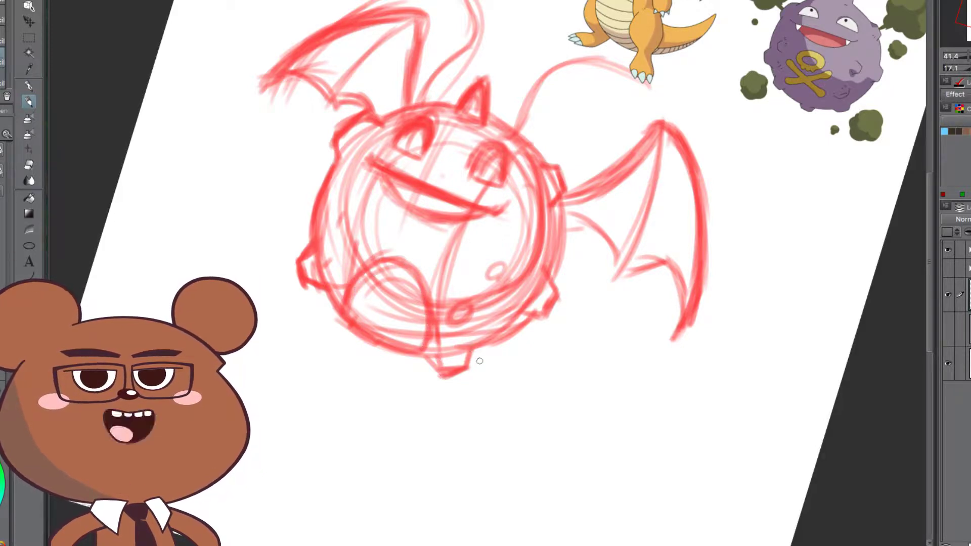
Step: Double and reinforce the left antenna's curve, and darken the right antenna from its tip to the head
{"action": "left_click_drag", "start_coordinate": [597, 340], "coordinate": [604, 390]}
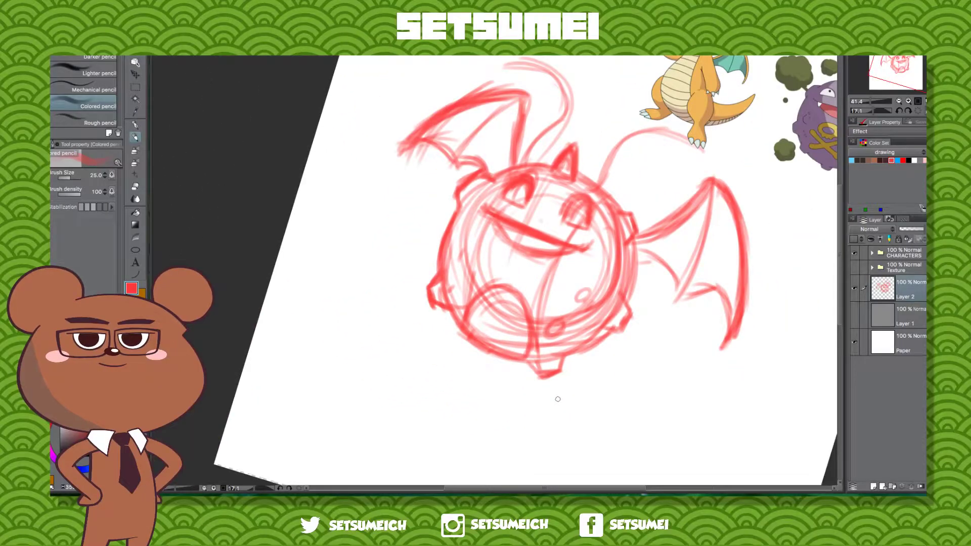
{"action": "mouse_move", "coordinate": [558, 399]}
{"action": "left_mouse_down"}
{"action": "mouse_move", "coordinate": [531, 410]}
{"action": "mouse_move", "coordinate": [560, 403]}
{"action": "mouse_move", "coordinate": [620, 314]}
{"action": "mouse_move", "coordinate": [600, 351]}
{"action": "left_mouse_up"}
{"action": "left_click_drag", "start_coordinate": [574, 180], "coordinate": [575, 116]}
{"action": "mouse_move", "coordinate": [557, 229]}
{"action": "left_mouse_down"}
{"action": "mouse_move", "coordinate": [581, 212]}
{"action": "mouse_move", "coordinate": [627, 220]}
{"action": "left_mouse_up"}
{"action": "left_click_drag", "start_coordinate": [580, 135], "coordinate": [616, 202]}
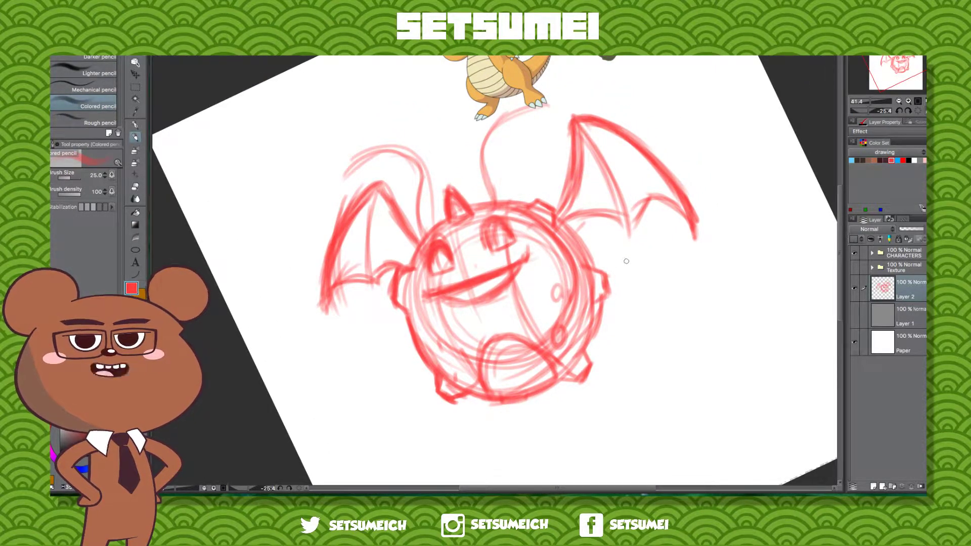
{"action": "mouse_move", "coordinate": [348, 159]}
{"action": "left_mouse_down"}
{"action": "mouse_move", "coordinate": [430, 198]}
{"action": "mouse_move", "coordinate": [428, 233]}
{"action": "left_mouse_up"}
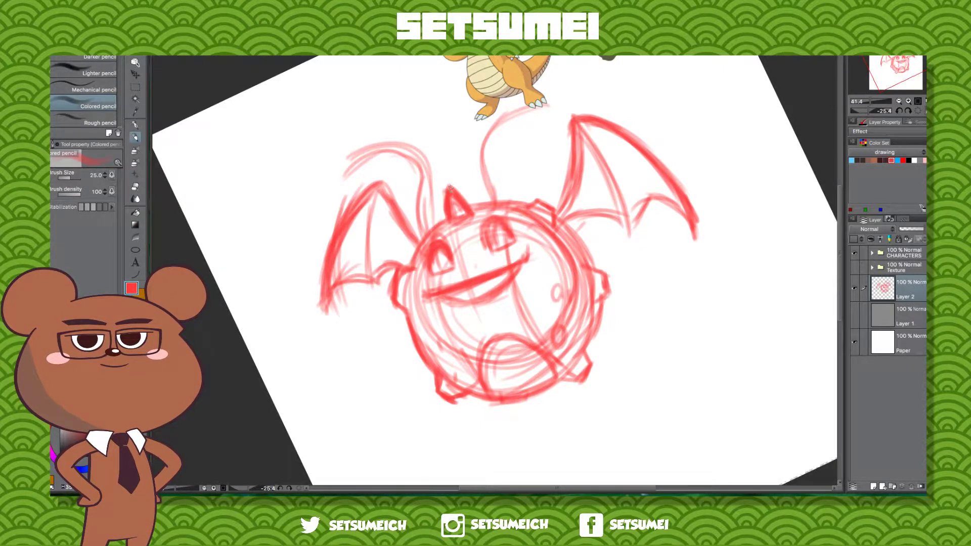
{"action": "scroll", "coordinate": [495, 250], "scroll_direction": "up", "scroll_amount": 3}
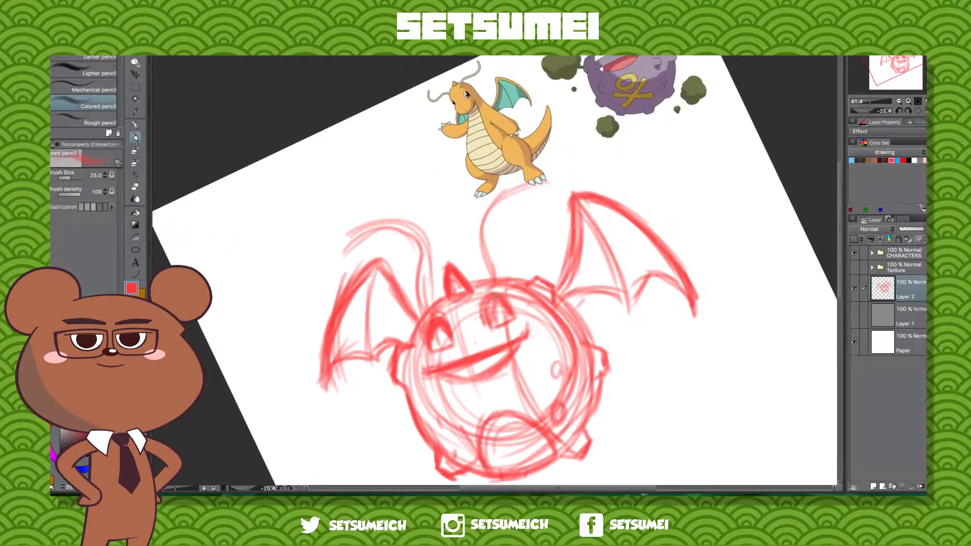
{"action": "left_click_drag", "start_coordinate": [519, 188], "coordinate": [492, 267]}
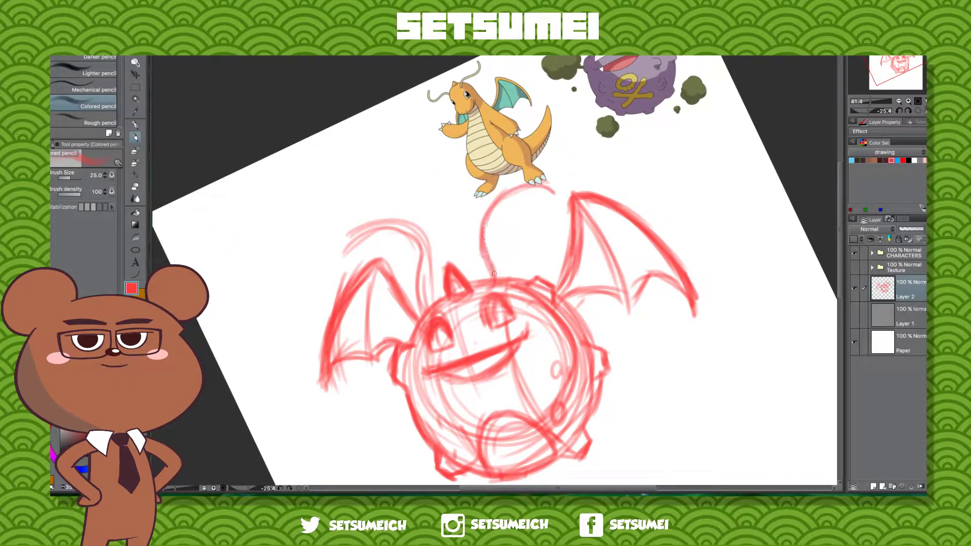
{"action": "mouse_move", "coordinate": [345, 247]}
{"action": "left_mouse_down"}
{"action": "mouse_move", "coordinate": [397, 223]}
{"action": "mouse_move", "coordinate": [408, 231]}
{"action": "mouse_move", "coordinate": [428, 318]}
{"action": "left_mouse_up"}
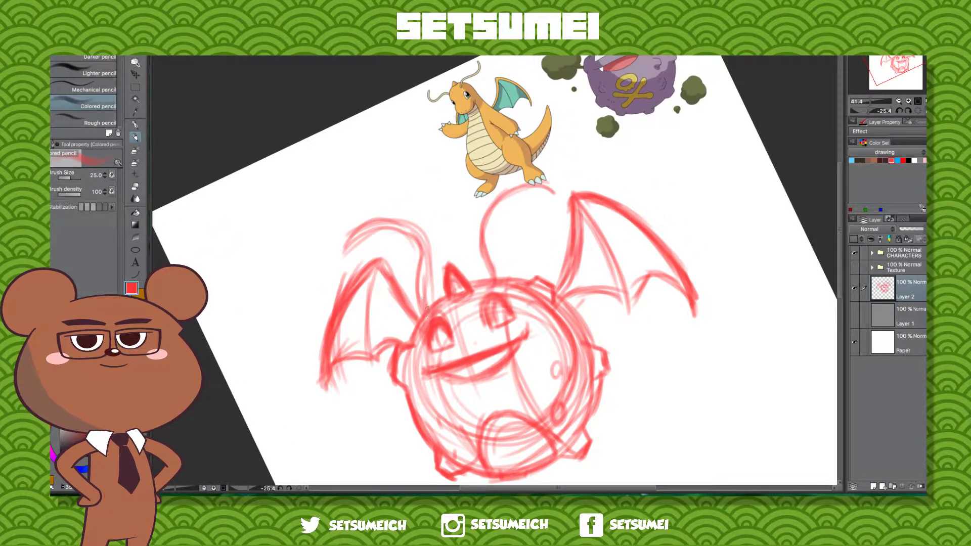
Step: Smudge soft shading above and below the mouth using the Blend tool at size 70
{"action": "scroll", "coordinate": [561, 347], "scroll_direction": "down", "scroll_amount": 3}
{"action": "mouse_move", "coordinate": [561, 346]}
{"action": "left_mouse_down"}
{"action": "mouse_move", "coordinate": [615, 340]}
{"action": "mouse_move", "coordinate": [600, 341]}
{"action": "mouse_move", "coordinate": [641, 321]}
{"action": "mouse_move", "coordinate": [602, 375]}
{"action": "left_mouse_up"}
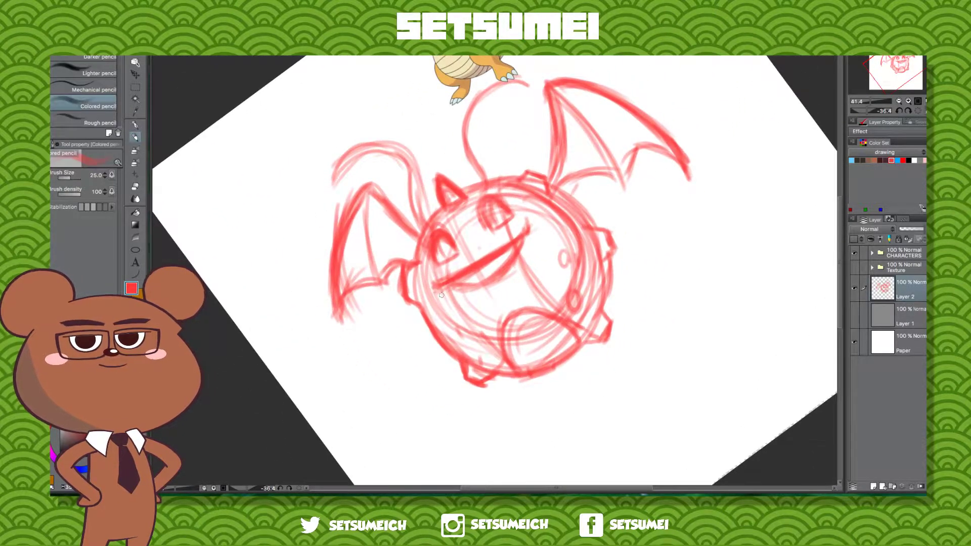
{"action": "scroll", "coordinate": [495, 280], "scroll_direction": "up", "scroll_amount": 3}
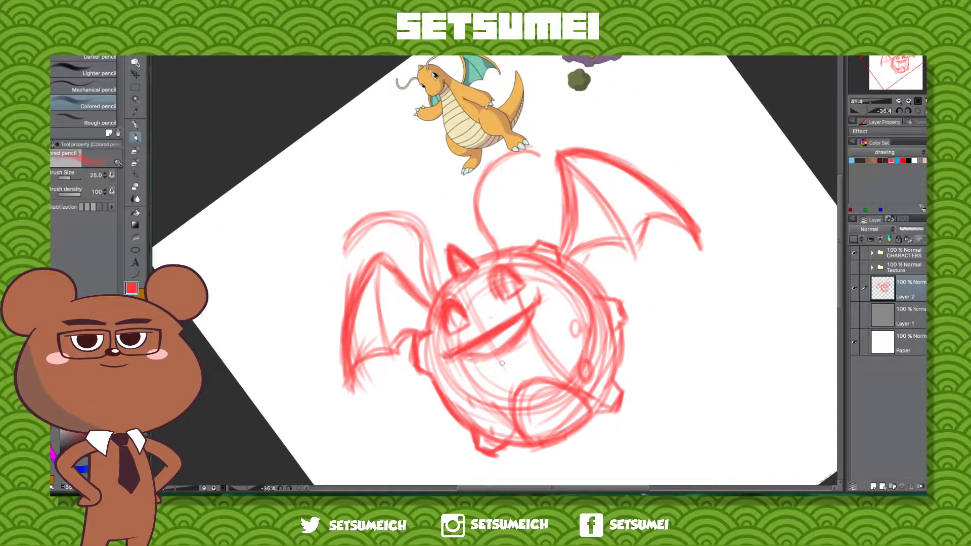
{"action": "left_click_drag", "start_coordinate": [487, 372], "coordinate": [515, 379]}
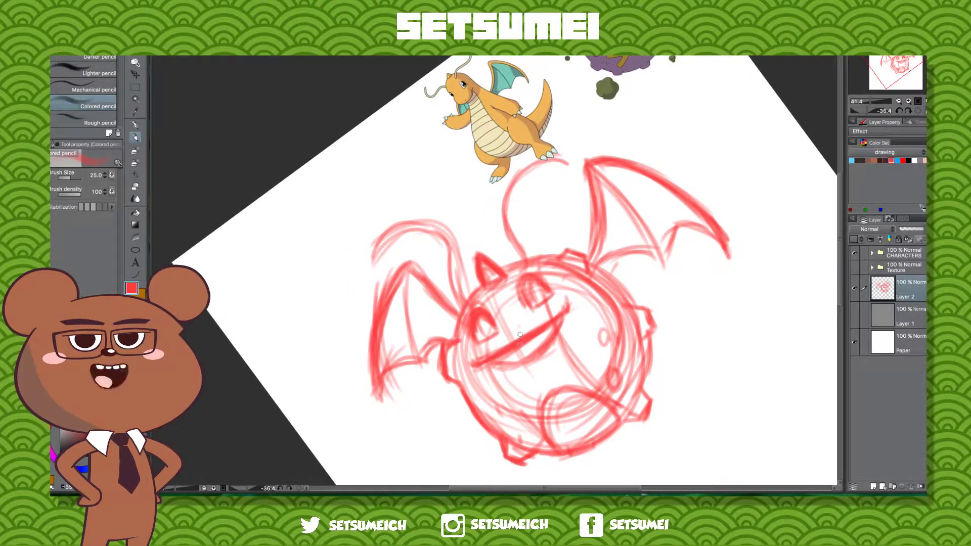
{"action": "key", "text": "j"}
{"action": "mouse_move", "coordinate": [532, 353]}
{"action": "left_mouse_down"}
{"action": "mouse_move", "coordinate": [529, 391]}
{"action": "mouse_move", "coordinate": [534, 374]}
{"action": "mouse_move", "coordinate": [473, 380]}
{"action": "mouse_move", "coordinate": [563, 327]}
{"action": "mouse_move", "coordinate": [559, 398]}
{"action": "mouse_move", "coordinate": [571, 326]}
{"action": "left_mouse_up"}
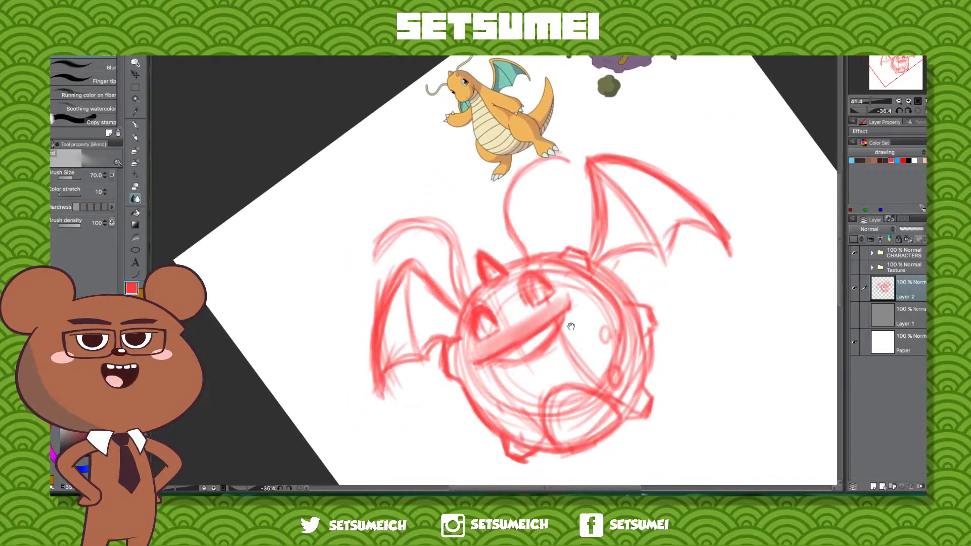
{"action": "mouse_move", "coordinate": [492, 372]}
{"action": "left_mouse_down"}
{"action": "mouse_move", "coordinate": [565, 356]}
{"action": "mouse_move", "coordinate": [524, 370]}
{"action": "mouse_move", "coordinate": [573, 323]}
{"action": "mouse_move", "coordinate": [533, 365]}
{"action": "mouse_move", "coordinate": [551, 351]}
{"action": "mouse_move", "coordinate": [499, 372]}
{"action": "mouse_move", "coordinate": [521, 367]}
{"action": "left_mouse_up"}
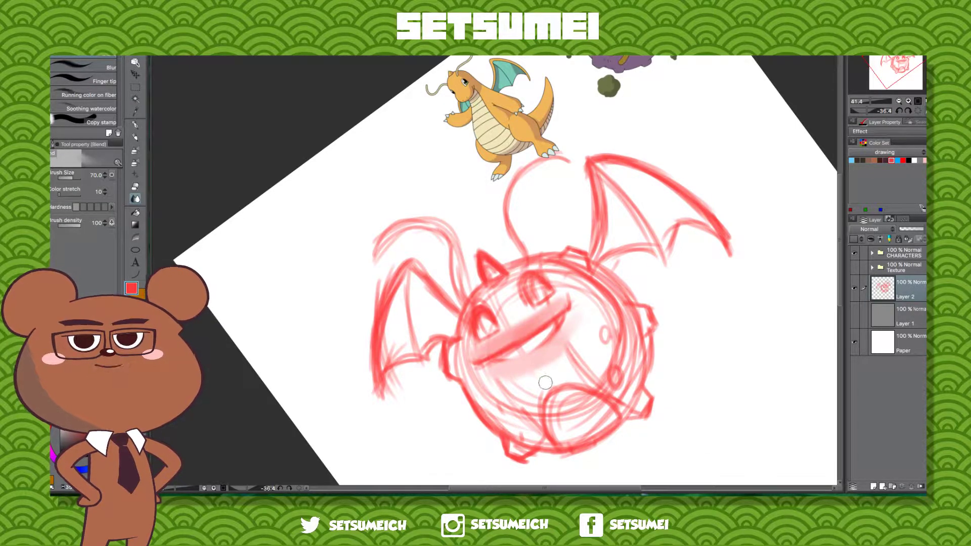
Step: Return to the red colored pencil and redraw the lower line of the creature's mouth
{"action": "key", "text": "p"}
{"action": "left_click_drag", "start_coordinate": [498, 360], "coordinate": [520, 357]}
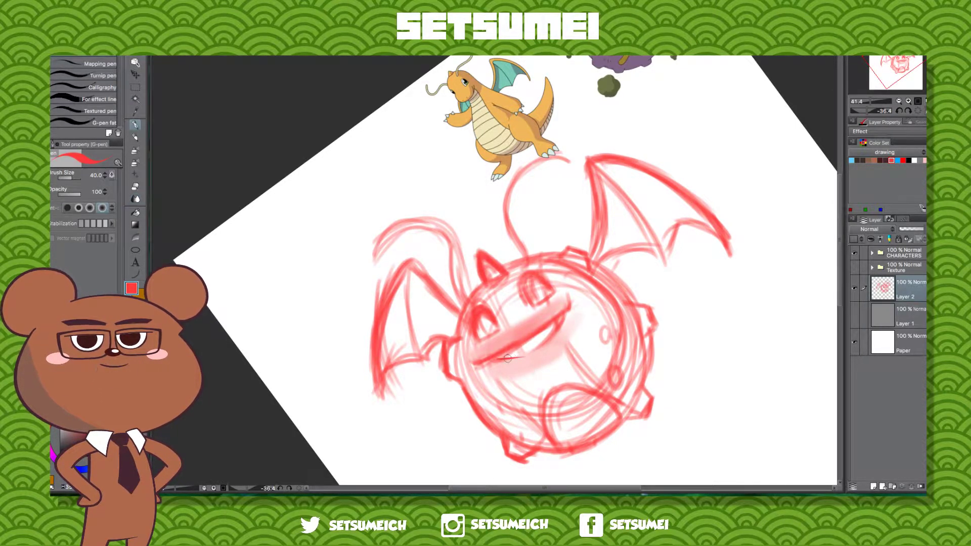
{"action": "key", "text": "p"}
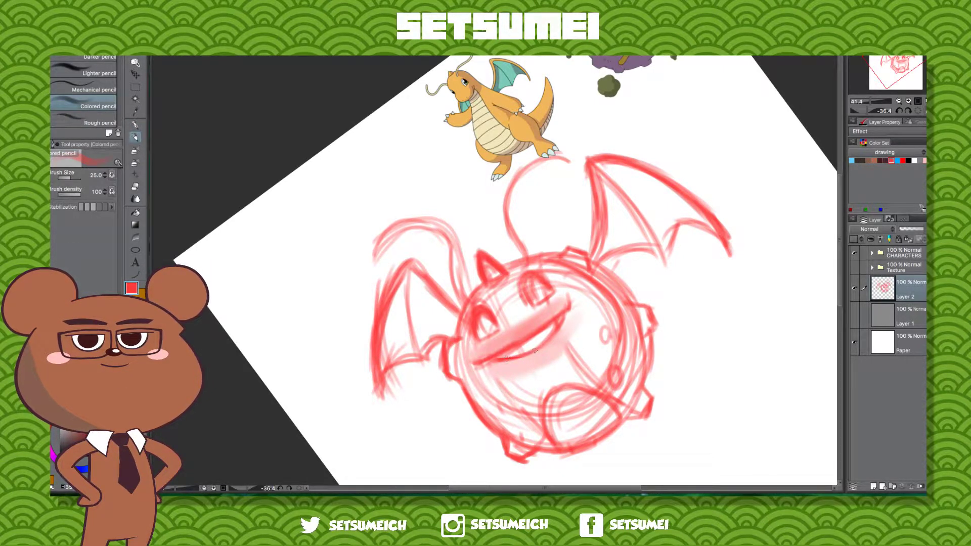
{"action": "left_click_drag", "start_coordinate": [574, 306], "coordinate": [540, 375]}
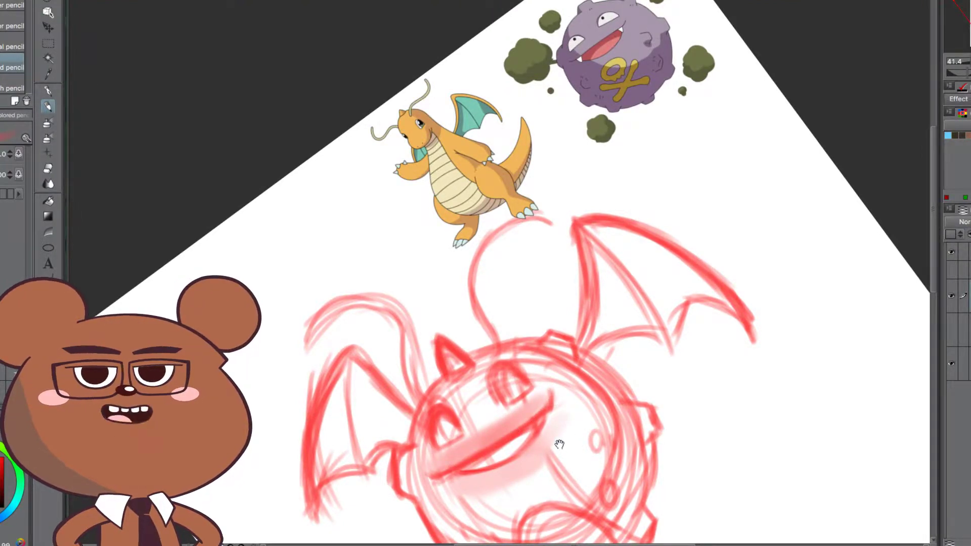
Step: Try a long curved tail stroke extending outward from the body's lower right side
{"action": "left_click_drag", "start_coordinate": [561, 449], "coordinate": [557, 377]}
{"action": "mouse_move", "coordinate": [585, 345]}
{"action": "left_mouse_down"}
{"action": "mouse_move", "coordinate": [579, 421]}
{"action": "mouse_move", "coordinate": [563, 449]}
{"action": "mouse_move", "coordinate": [549, 364]}
{"action": "mouse_move", "coordinate": [543, 382]}
{"action": "left_mouse_up"}
{"action": "mouse_move", "coordinate": [721, 382]}
{"action": "left_mouse_down"}
{"action": "mouse_move", "coordinate": [654, 434]}
{"action": "mouse_move", "coordinate": [602, 458]}
{"action": "left_mouse_up"}
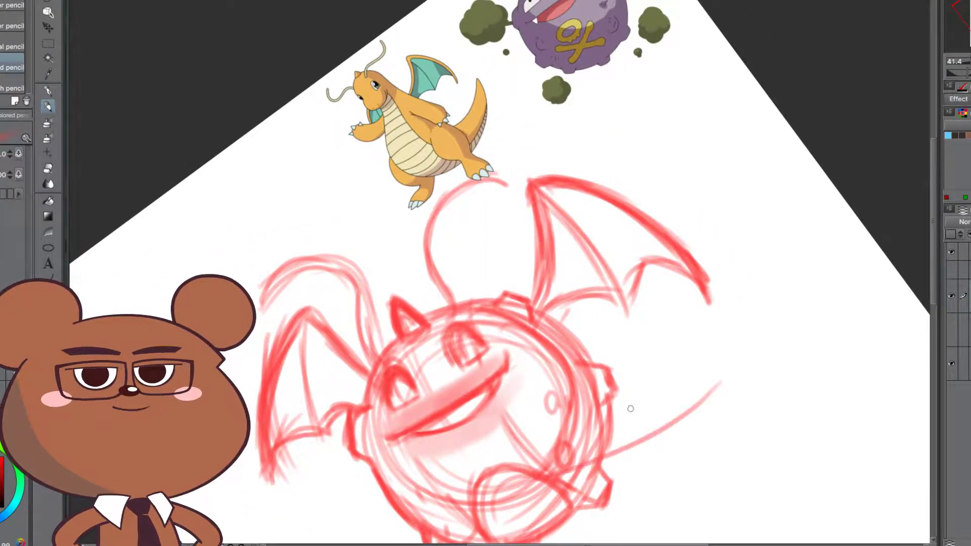
{"action": "key", "text": "ctrl+z"}
Step: Set the canvas nearly upright and sketch the belly patch's curved edge from the mouth's left side around to the lower-right bump
{"action": "left_click_drag", "start_coordinate": [739, 389], "coordinate": [559, 427]}
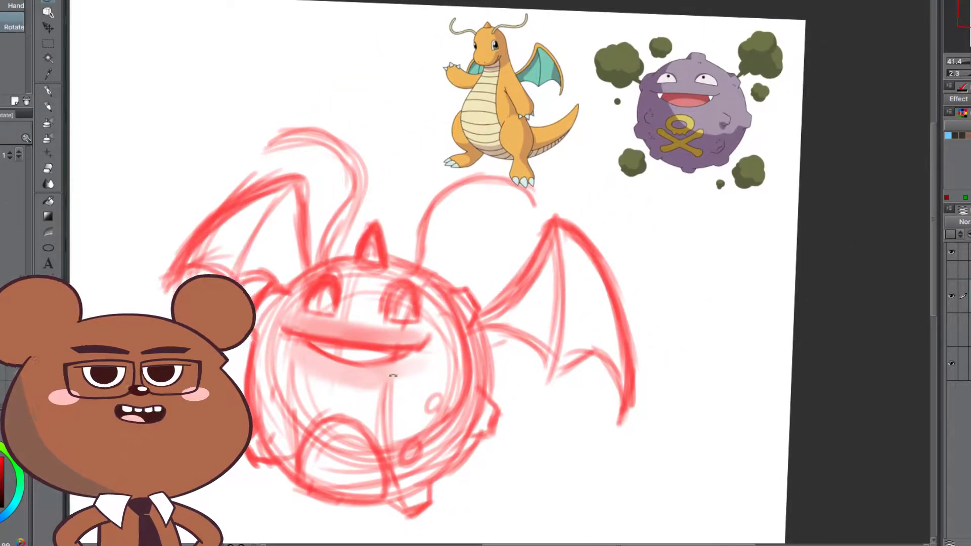
{"action": "left_click_drag", "start_coordinate": [393, 376], "coordinate": [400, 383]}
{"action": "left_click_drag", "start_coordinate": [365, 341], "coordinate": [416, 271]}
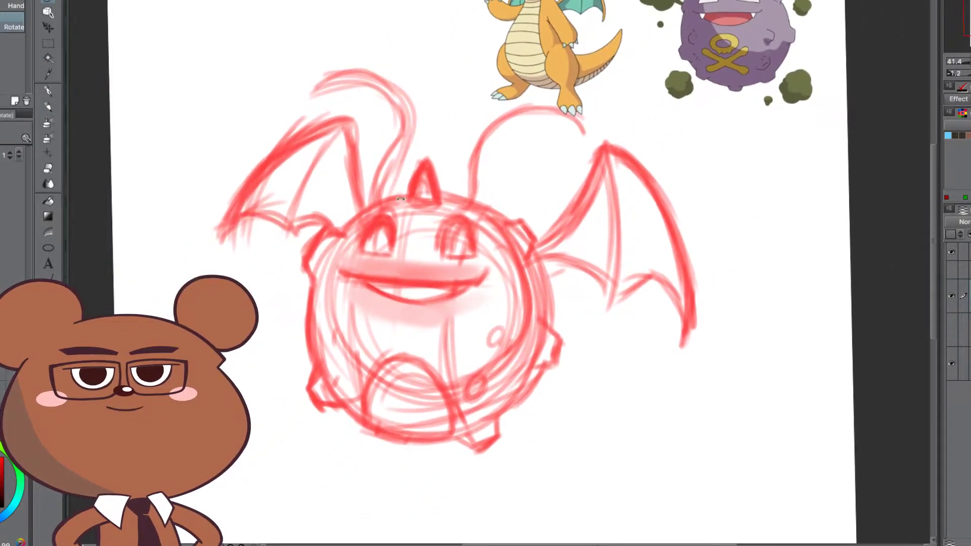
{"action": "key", "text": "p"}
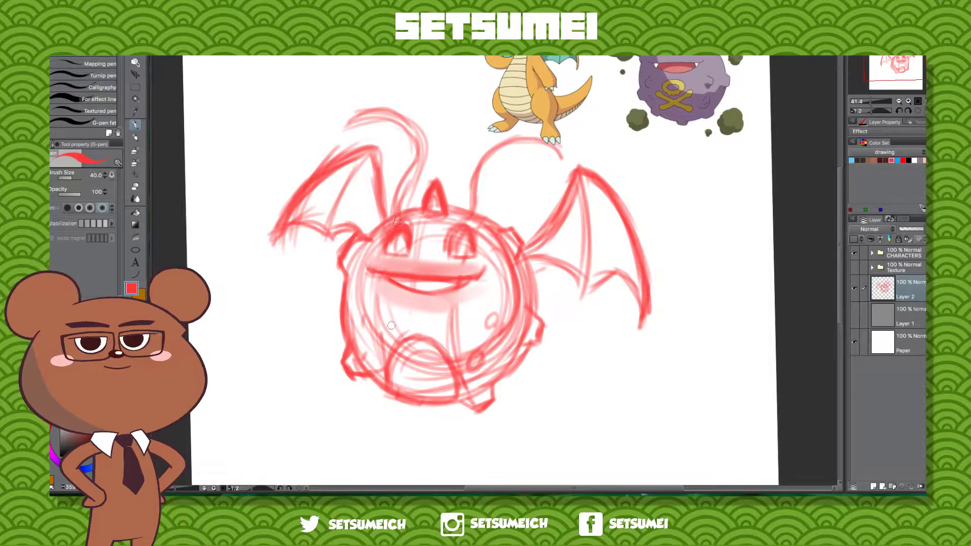
{"action": "key", "text": "p"}
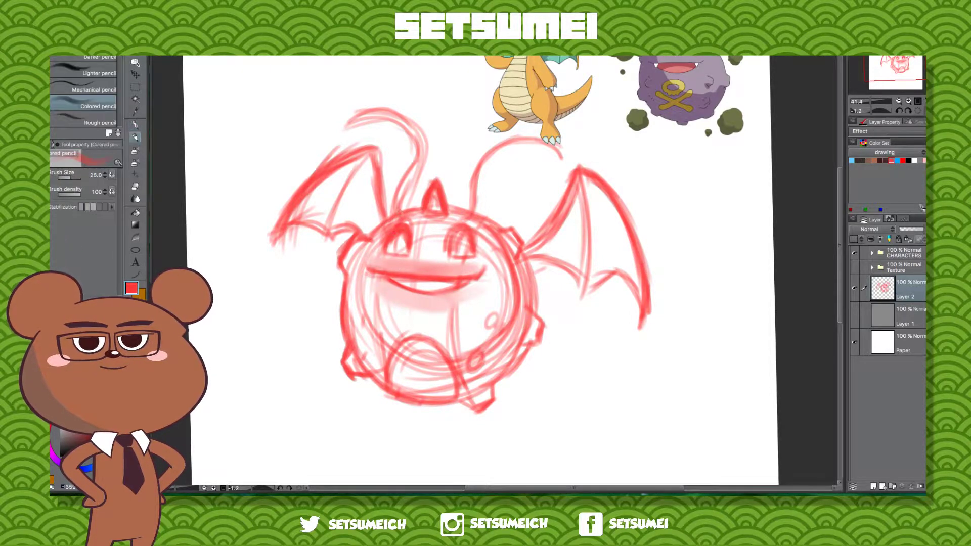
{"action": "left_click_drag", "start_coordinate": [386, 251], "coordinate": [404, 327]}
{"action": "left_click_drag", "start_coordinate": [387, 281], "coordinate": [428, 352]}
{"action": "mouse_move", "coordinate": [394, 316]}
{"action": "left_mouse_down"}
{"action": "mouse_move", "coordinate": [452, 357]}
{"action": "mouse_move", "coordinate": [477, 322]}
{"action": "left_mouse_up"}
{"action": "left_click_drag", "start_coordinate": [402, 323], "coordinate": [505, 346]}
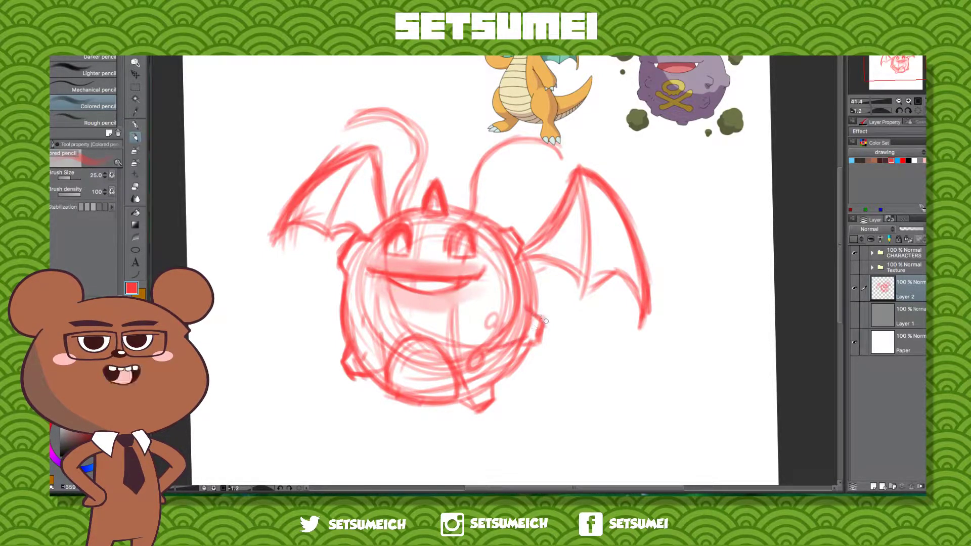
Step: Draw pupils in both eyes and sketch a small bump at the left foot of the belly arch
{"action": "left_click_drag", "start_coordinate": [553, 393], "coordinate": [601, 390]}
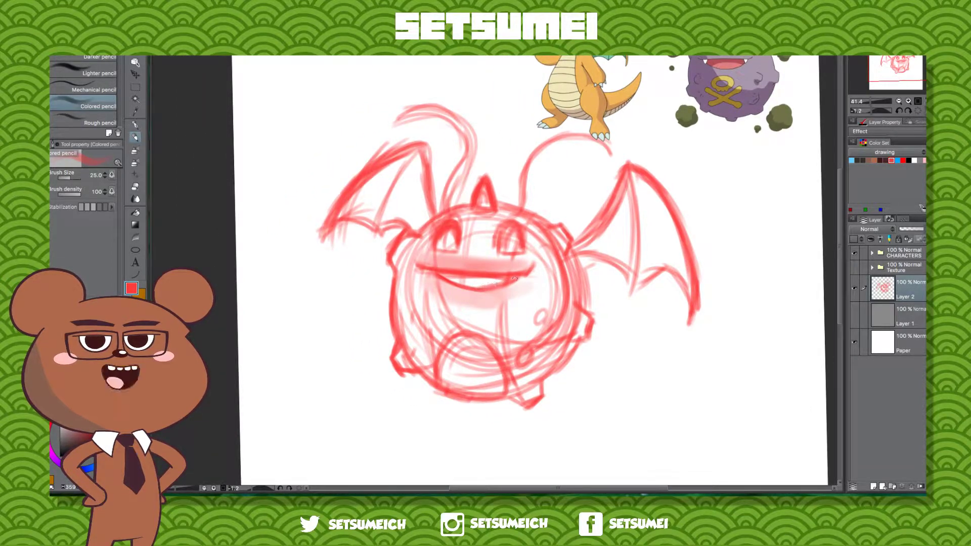
{"action": "left_click_drag", "start_coordinate": [433, 252], "coordinate": [424, 310]}
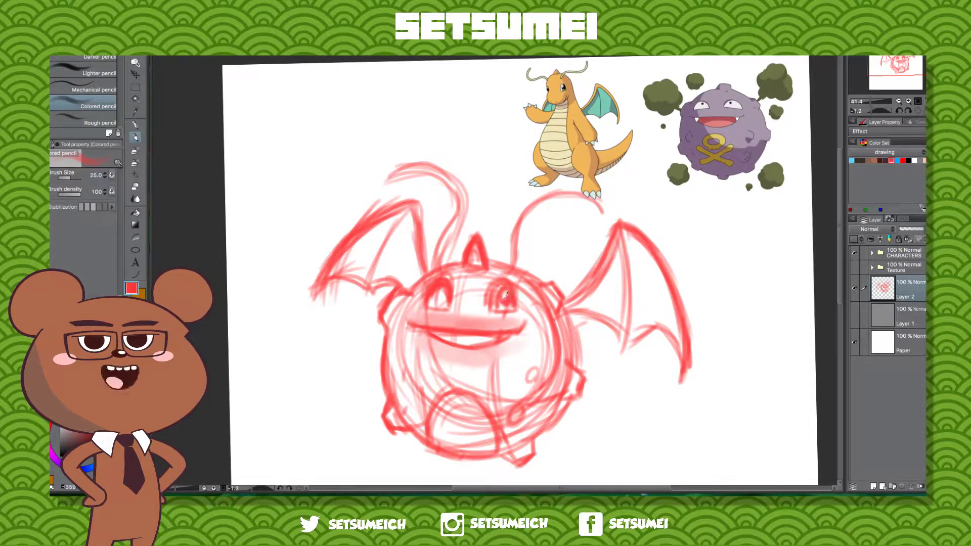
{"action": "left_click_drag", "start_coordinate": [442, 296], "coordinate": [444, 299]}
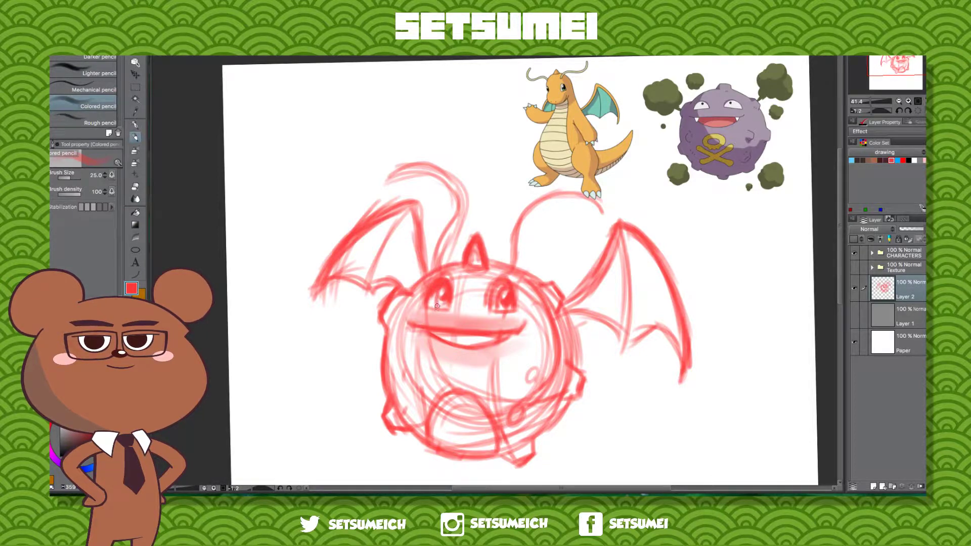
{"action": "scroll", "coordinate": [420, 239], "scroll_direction": "down", "scroll_amount": 5}
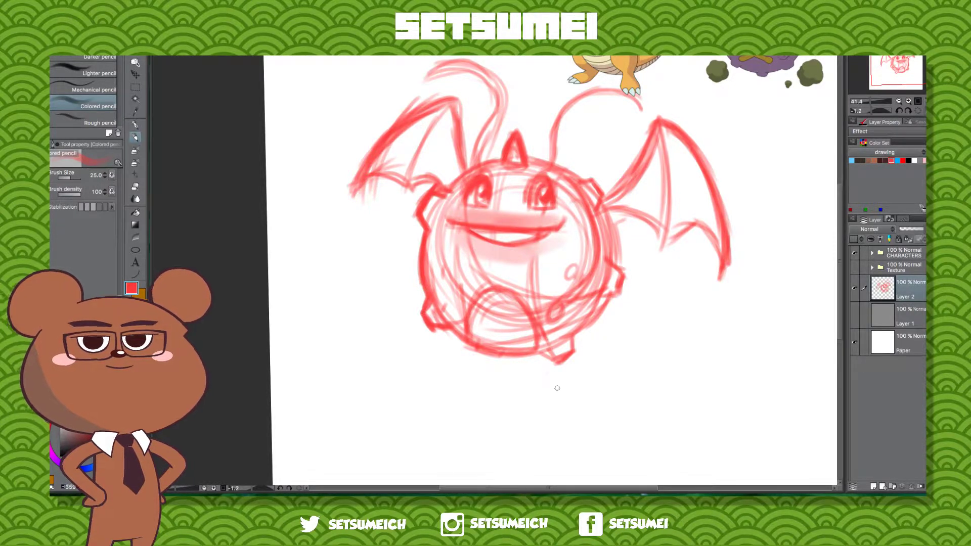
{"action": "left_click_drag", "start_coordinate": [469, 340], "coordinate": [469, 350]}
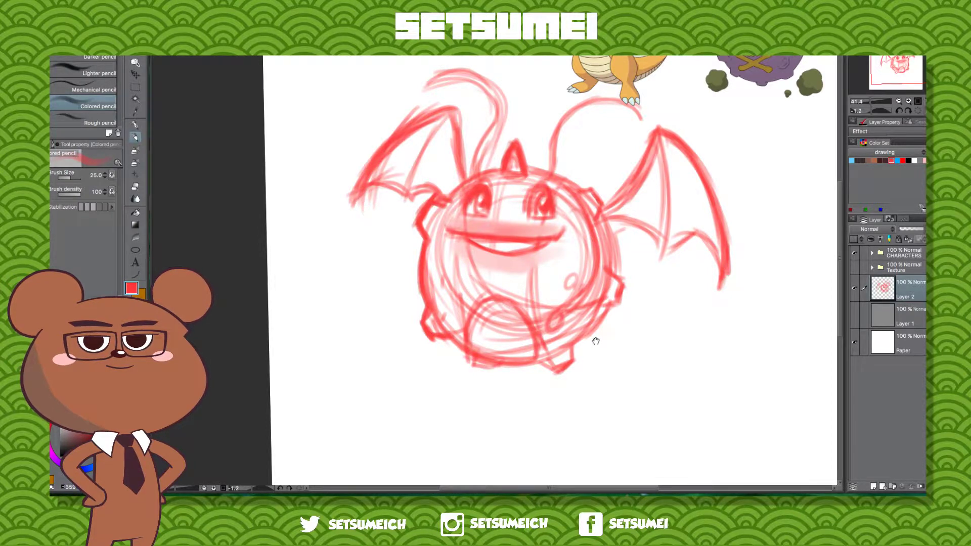
Step: Sketch a puffy gas cloud to the creature's lower left and a small one beneath its body
{"action": "left_click_drag", "start_coordinate": [597, 340], "coordinate": [571, 382]}
{"action": "left_click_drag", "start_coordinate": [397, 411], "coordinate": [490, 370]}
{"action": "mouse_move", "coordinate": [434, 340]}
{"action": "left_mouse_down"}
{"action": "mouse_move", "coordinate": [449, 335]}
{"action": "mouse_move", "coordinate": [471, 373]}
{"action": "left_mouse_up"}
{"action": "mouse_move", "coordinate": [424, 347]}
{"action": "left_mouse_down"}
{"action": "mouse_move", "coordinate": [406, 390]}
{"action": "mouse_move", "coordinate": [430, 410]}
{"action": "mouse_move", "coordinate": [473, 386]}
{"action": "left_mouse_up"}
{"action": "mouse_move", "coordinate": [627, 412]}
{"action": "left_mouse_down"}
{"action": "mouse_move", "coordinate": [488, 401]}
{"action": "mouse_move", "coordinate": [497, 385]}
{"action": "mouse_move", "coordinate": [484, 389]}
{"action": "left_mouse_up"}
{"action": "mouse_move", "coordinate": [462, 370]}
{"action": "left_mouse_down"}
{"action": "mouse_move", "coordinate": [465, 398]}
{"action": "mouse_move", "coordinate": [473, 368]}
{"action": "left_mouse_up"}
{"action": "left_click_drag", "start_coordinate": [470, 371], "coordinate": [479, 385]}
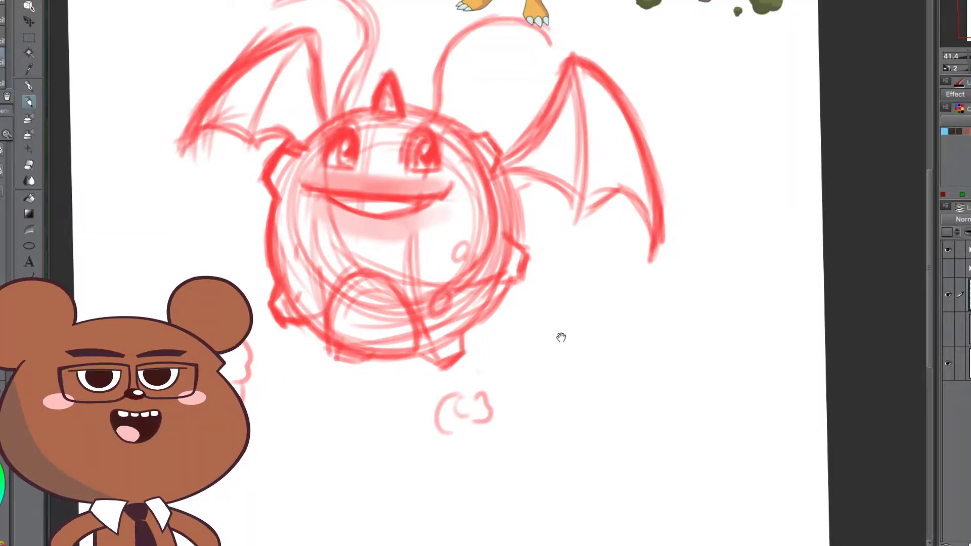
Step: Sketch a larger gas cloud below the tip of the right wing
{"action": "left_click_drag", "start_coordinate": [562, 337], "coordinate": [593, 398]}
{"action": "mouse_move", "coordinate": [588, 349]}
{"action": "left_mouse_down"}
{"action": "mouse_move", "coordinate": [611, 330]}
{"action": "mouse_move", "coordinate": [653, 350]}
{"action": "left_mouse_up"}
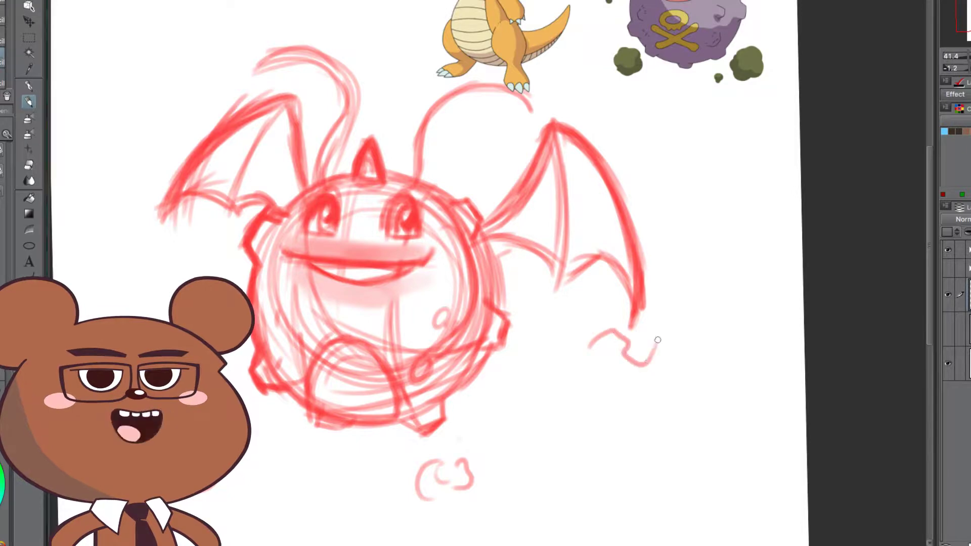
{"action": "mouse_move", "coordinate": [583, 350]}
{"action": "left_mouse_down"}
{"action": "mouse_move", "coordinate": [656, 314]}
{"action": "mouse_move", "coordinate": [671, 356]}
{"action": "mouse_move", "coordinate": [649, 430]}
{"action": "mouse_move", "coordinate": [585, 425]}
{"action": "mouse_move", "coordinate": [540, 388]}
{"action": "mouse_move", "coordinate": [576, 349]}
{"action": "left_mouse_up"}
{"action": "left_click_drag", "start_coordinate": [529, 370], "coordinate": [623, 443]}
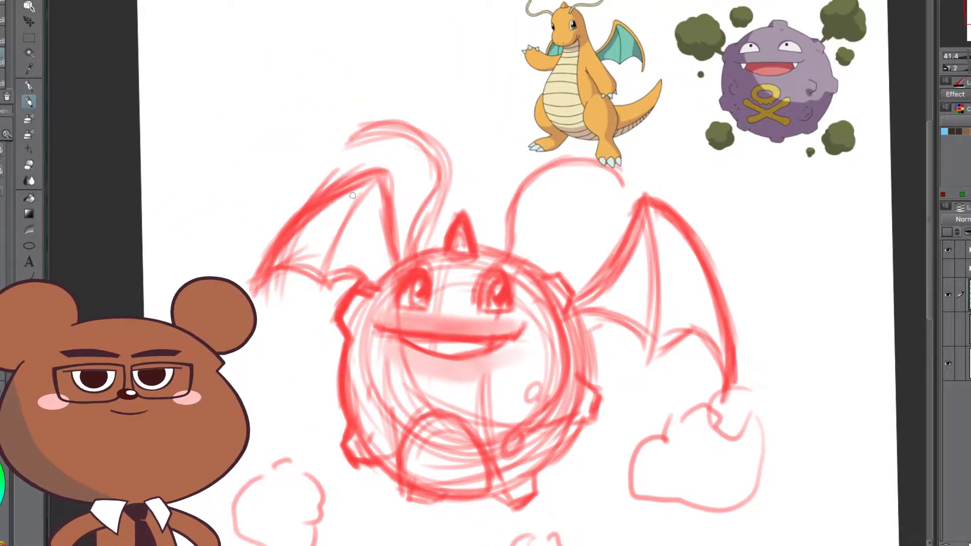
Step: Sketch gas clouds behind the left wing and over the left antenna
{"action": "mouse_move", "coordinate": [331, 297]}
{"action": "left_mouse_down"}
{"action": "mouse_move", "coordinate": [343, 292]}
{"action": "mouse_move", "coordinate": [334, 287]}
{"action": "mouse_move", "coordinate": [341, 300]}
{"action": "left_mouse_up"}
{"action": "mouse_move", "coordinate": [196, 242]}
{"action": "left_mouse_down"}
{"action": "mouse_move", "coordinate": [217, 161]}
{"action": "mouse_move", "coordinate": [302, 199]}
{"action": "left_mouse_up"}
{"action": "left_click_drag", "start_coordinate": [223, 219], "coordinate": [198, 242]}
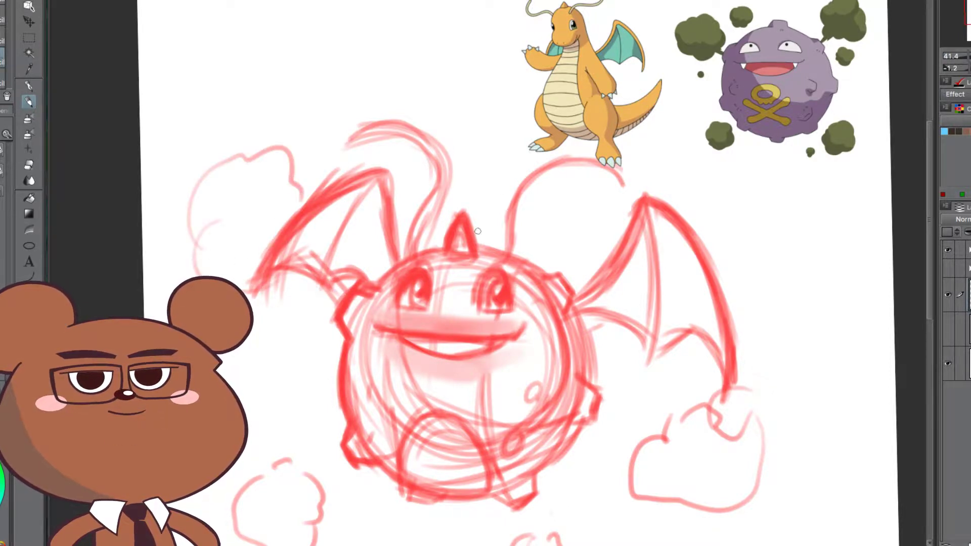
{"action": "mouse_move", "coordinate": [458, 102]}
{"action": "left_mouse_down"}
{"action": "mouse_move", "coordinate": [485, 116]}
{"action": "mouse_move", "coordinate": [446, 168]}
{"action": "mouse_move", "coordinate": [393, 135]}
{"action": "mouse_move", "coordinate": [461, 99]}
{"action": "left_mouse_up"}
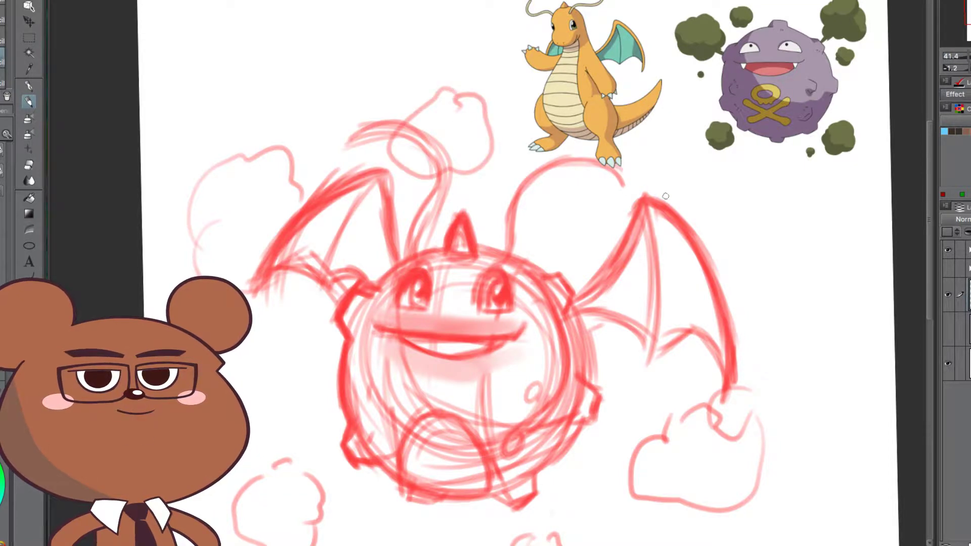
Step: Switch to the Move layer tool and hide the palettes around the canvas
{"action": "left_click_drag", "start_coordinate": [686, 403], "coordinate": [648, 231]}
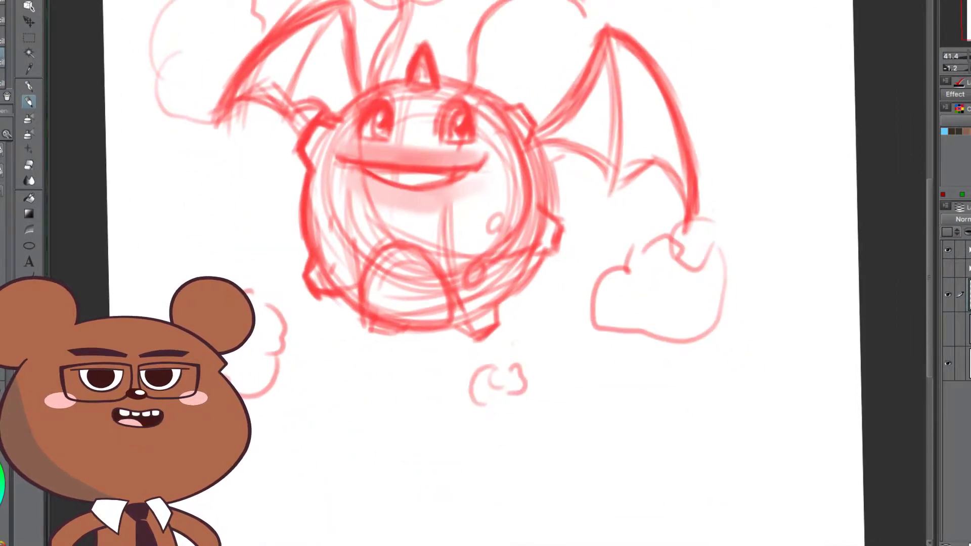
{"action": "left_click", "coordinate": [29, 24]}
{"action": "mouse_move", "coordinate": [544, 306]}
{"action": "left_mouse_down"}
{"action": "mouse_move", "coordinate": [690, 461]}
{"action": "mouse_move", "coordinate": [637, 440]}
{"action": "mouse_move", "coordinate": [574, 389]}
{"action": "mouse_move", "coordinate": [585, 419]}
{"action": "mouse_move", "coordinate": [634, 482]}
{"action": "mouse_move", "coordinate": [597, 394]}
{"action": "mouse_move", "coordinate": [585, 391]}
{"action": "mouse_move", "coordinate": [586, 313]}
{"action": "mouse_move", "coordinate": [580, 388]}
{"action": "mouse_move", "coordinate": [564, 362]}
{"action": "left_mouse_up"}
{"action": "left_click_drag", "start_coordinate": [624, 430], "coordinate": [626, 501]}
{"action": "left_click_drag", "start_coordinate": [668, 371], "coordinate": [692, 297]}
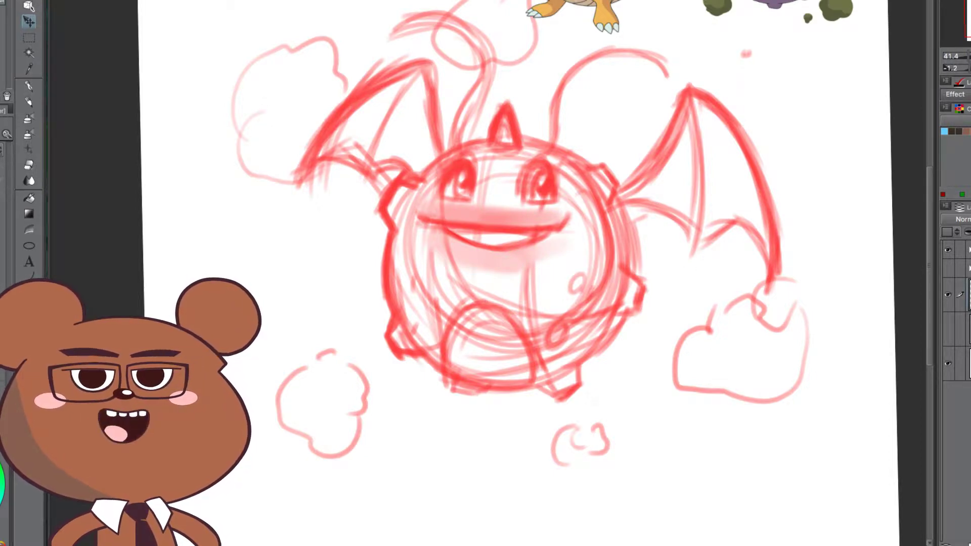
{"action": "key", "text": "Tab"}
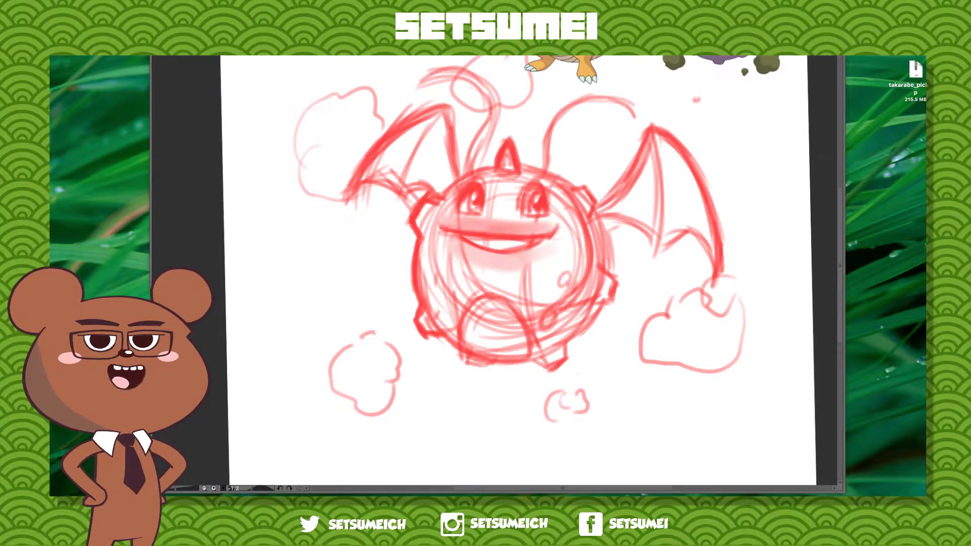
Step: Restore the hidden palettes and flip the canvas view horizontally to check the creature sketch mirrored
{"action": "key", "text": "Tab"}
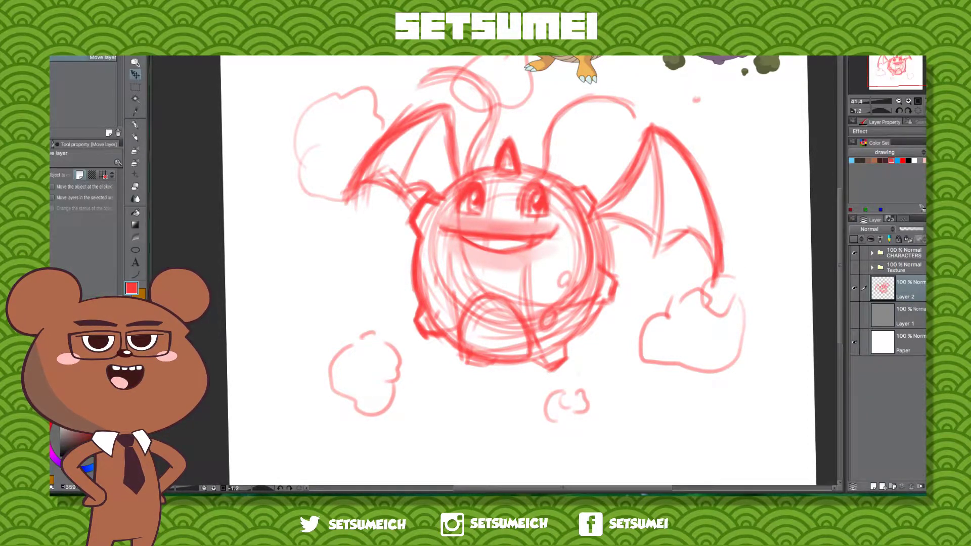
{"action": "left_click_drag", "start_coordinate": [652, 229], "coordinate": [601, 268]}
{"action": "left_click", "coordinate": [924, 110]}
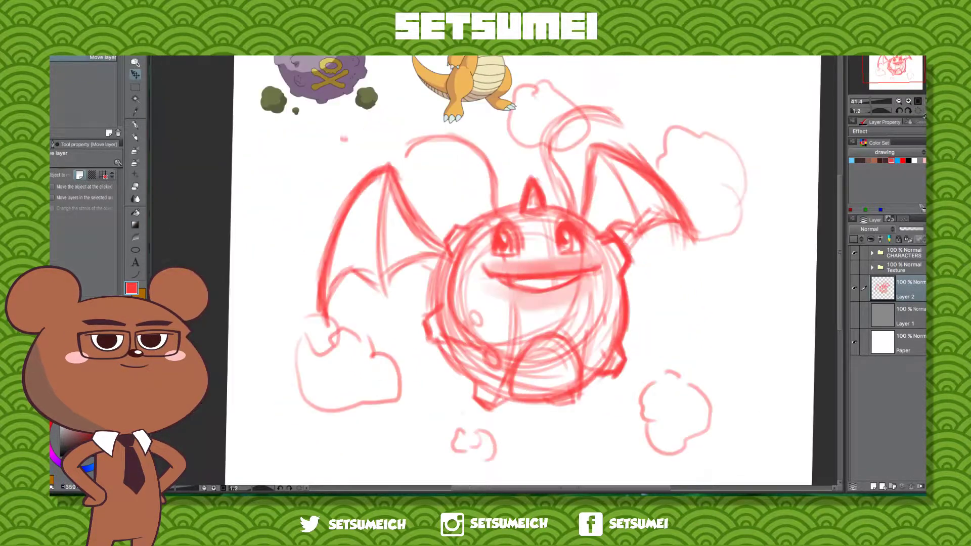
{"action": "left_click_drag", "start_coordinate": [600, 349], "coordinate": [523, 345]}
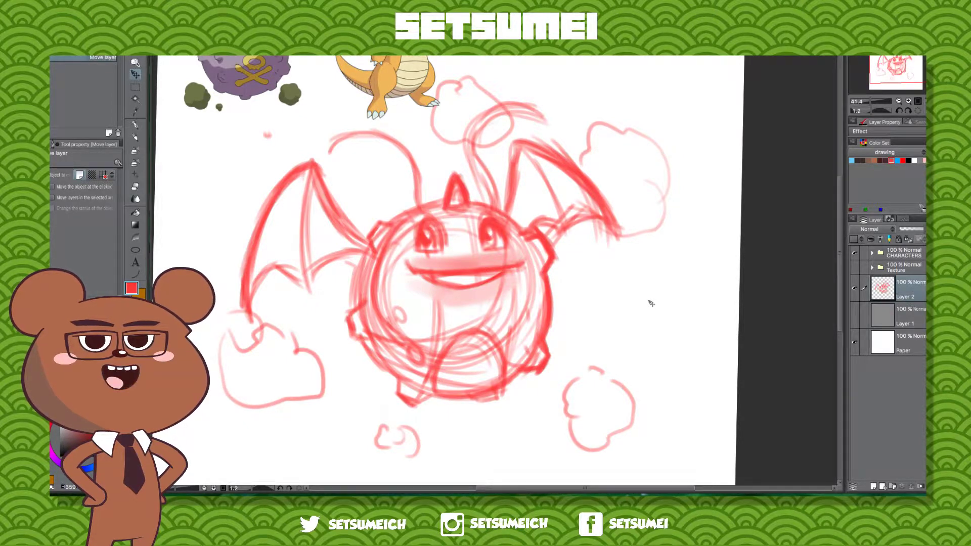
Step: Select the creature's right wing with a freehand Lasso outline
{"action": "key", "text": "o"}
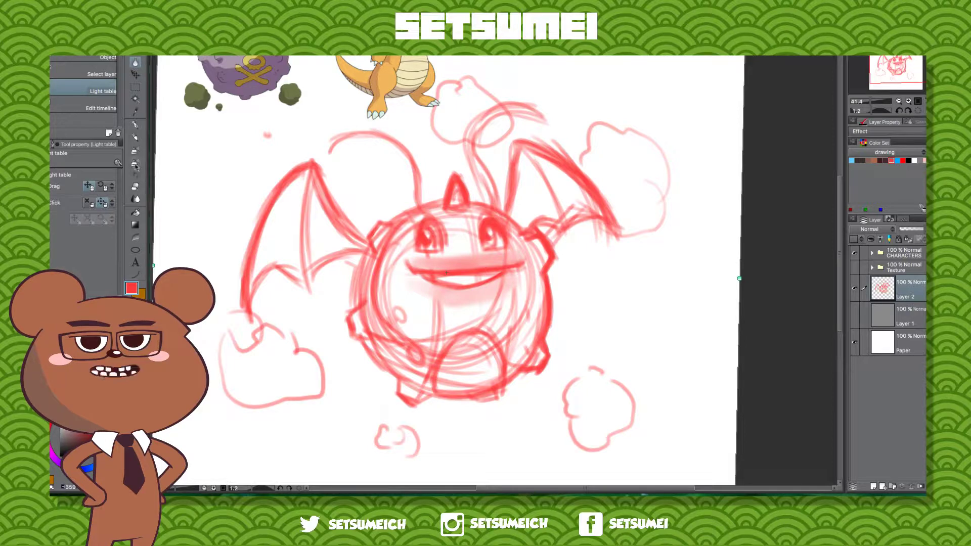
{"action": "left_click", "coordinate": [136, 88]}
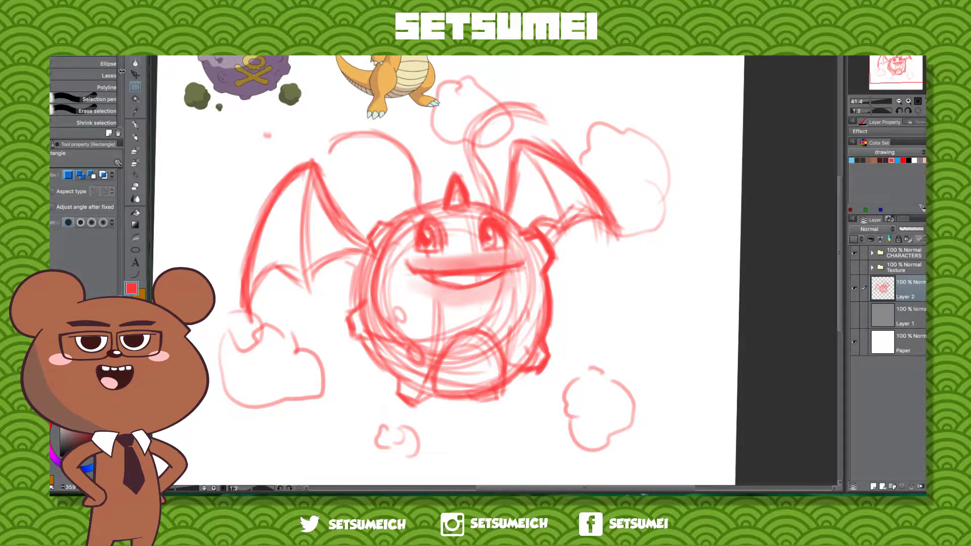
{"action": "left_click", "coordinate": [96, 76]}
{"action": "mouse_move", "coordinate": [503, 202]}
{"action": "left_mouse_down"}
{"action": "mouse_move", "coordinate": [511, 139]}
{"action": "mouse_move", "coordinate": [541, 132]}
{"action": "left_mouse_up"}
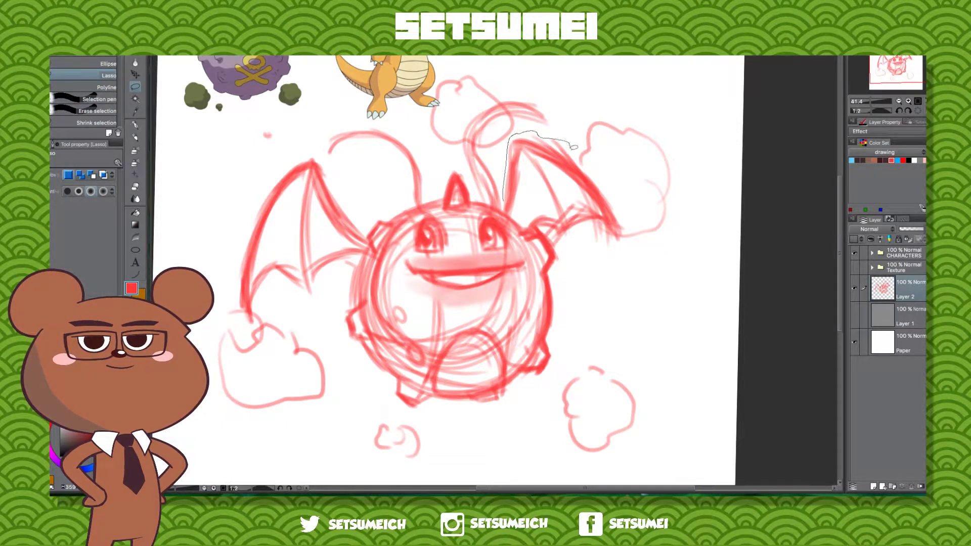
{"action": "mouse_move", "coordinate": [635, 256]}
{"action": "left_mouse_down"}
{"action": "mouse_move", "coordinate": [595, 237]}
{"action": "mouse_move", "coordinate": [560, 241]}
{"action": "mouse_move", "coordinate": [503, 205]}
{"action": "left_mouse_up"}
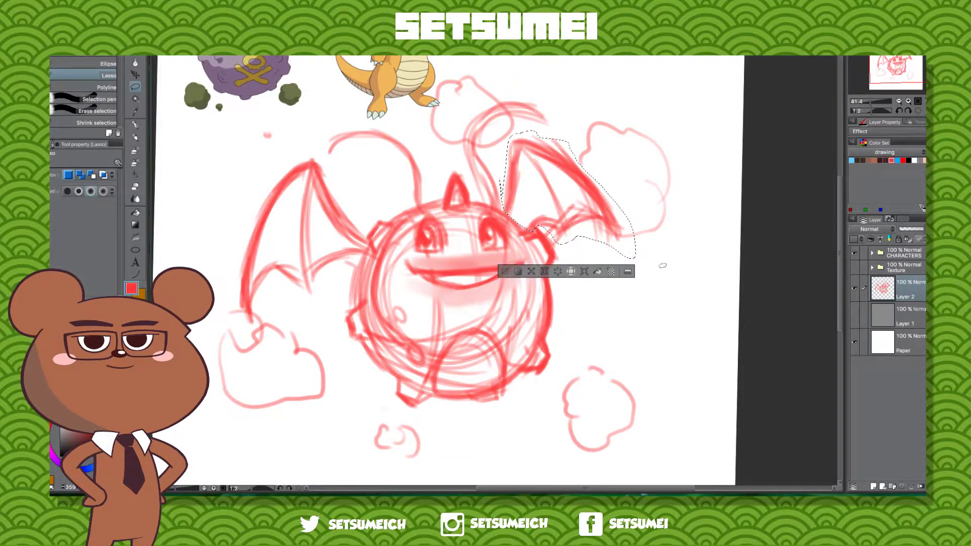
Step: Move the selected right wing slightly outward, rotate it clockwise so it tilts downward, and clear the selection
{"action": "left_click", "coordinate": [135, 75]}
{"action": "left_click_drag", "start_coordinate": [616, 203], "coordinate": [630, 199]}
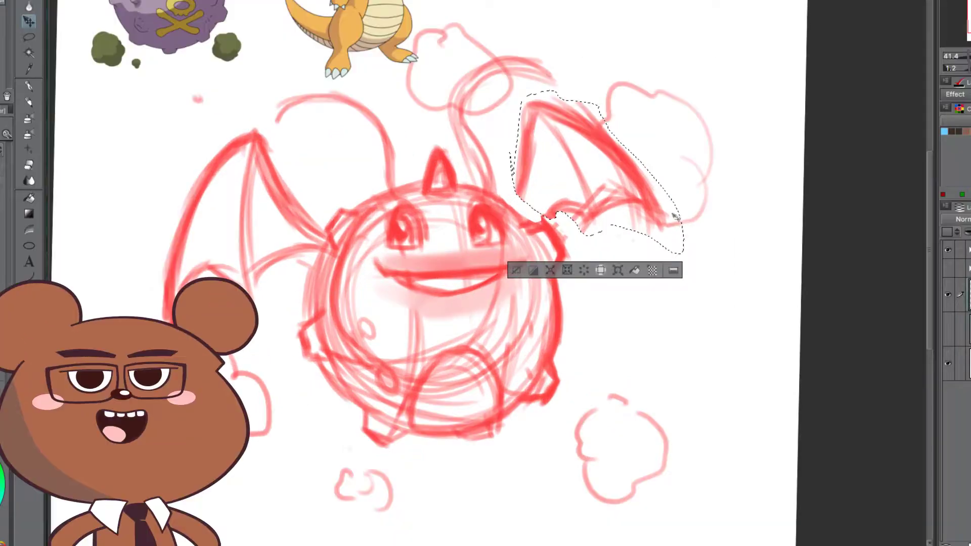
{"action": "key", "text": "ctrl+t"}
{"action": "left_click_drag", "start_coordinate": [700, 201], "coordinate": [658, 214]}
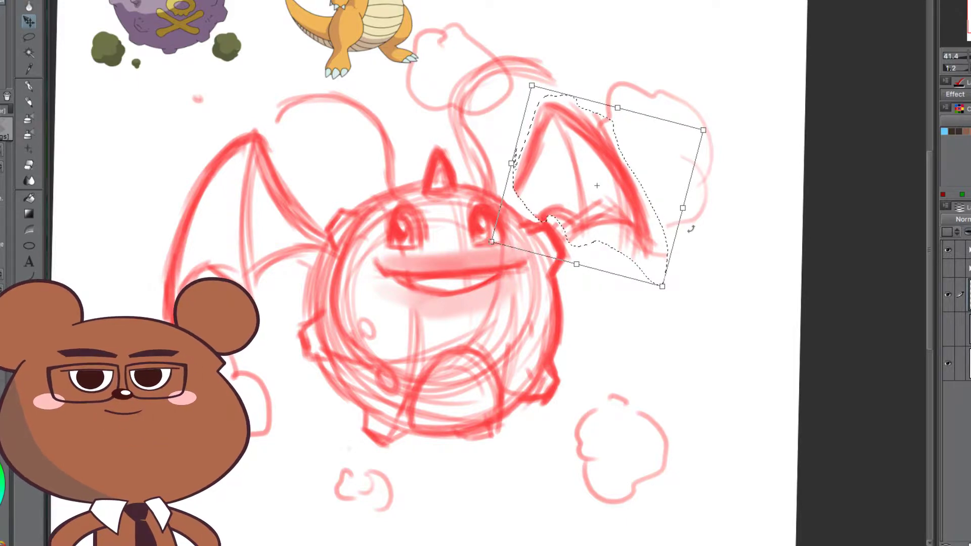
{"action": "key", "text": "Return"}
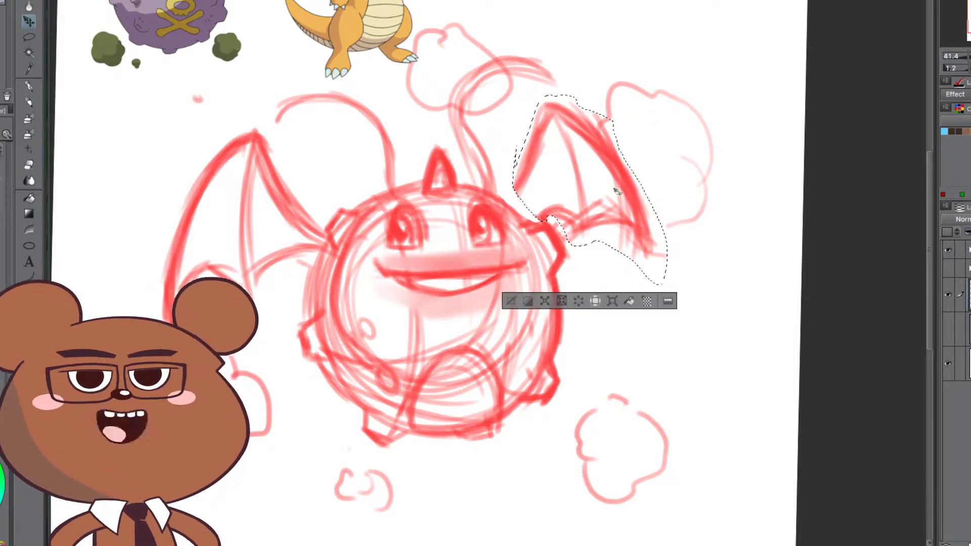
{"action": "key", "text": "ctrl+d"}
Step: Fade Layer 2 to 6% opacity and add a new layer above it for refining the sketch with the Colored pencil
{"action": "key", "text": "p"}
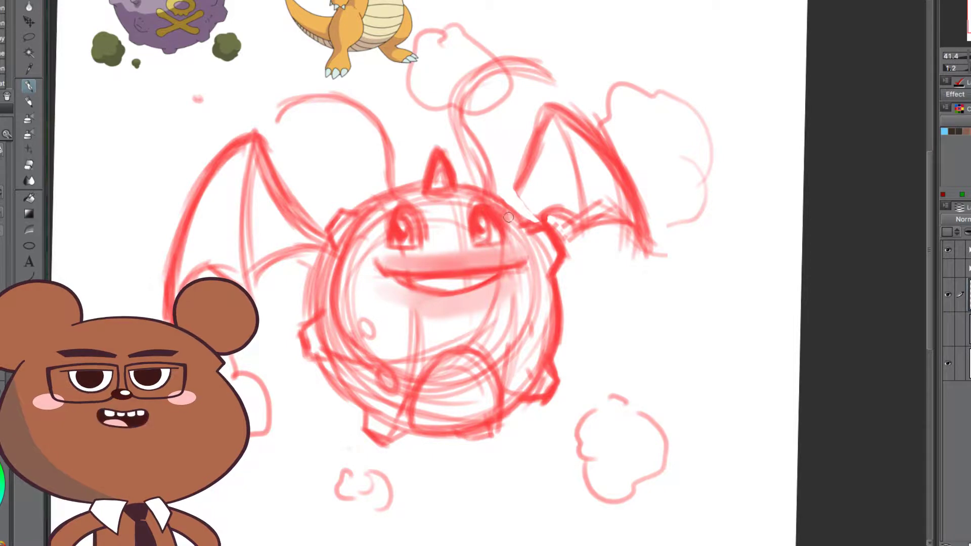
{"action": "key", "text": "p"}
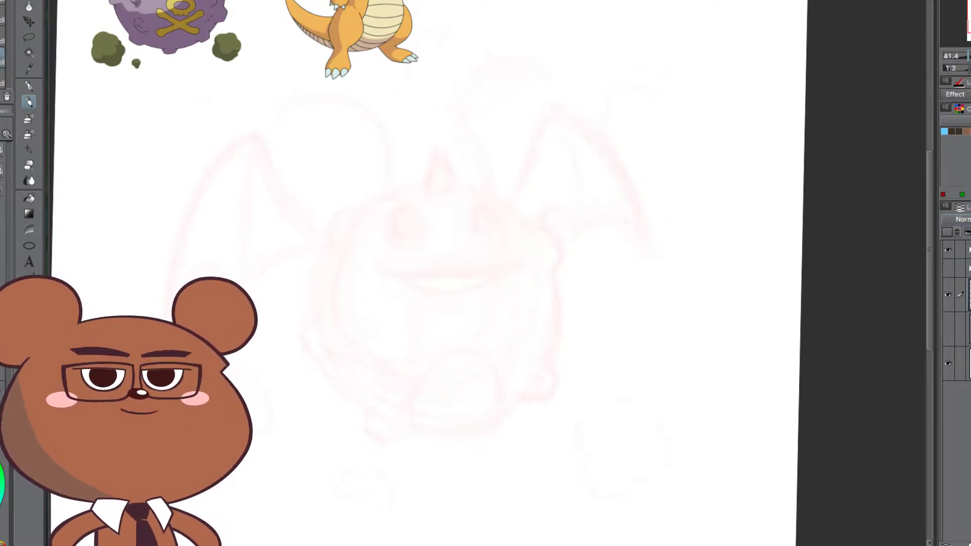
{"action": "left_click_drag", "start_coordinate": [969, 56], "coordinate": [968, 57]}
{"action": "mouse_move", "coordinate": [596, 140]}
{"action": "left_mouse_down"}
{"action": "mouse_move", "coordinate": [744, 87]}
{"action": "mouse_move", "coordinate": [674, 134]}
{"action": "left_mouse_up"}
{"action": "key", "text": "p"}
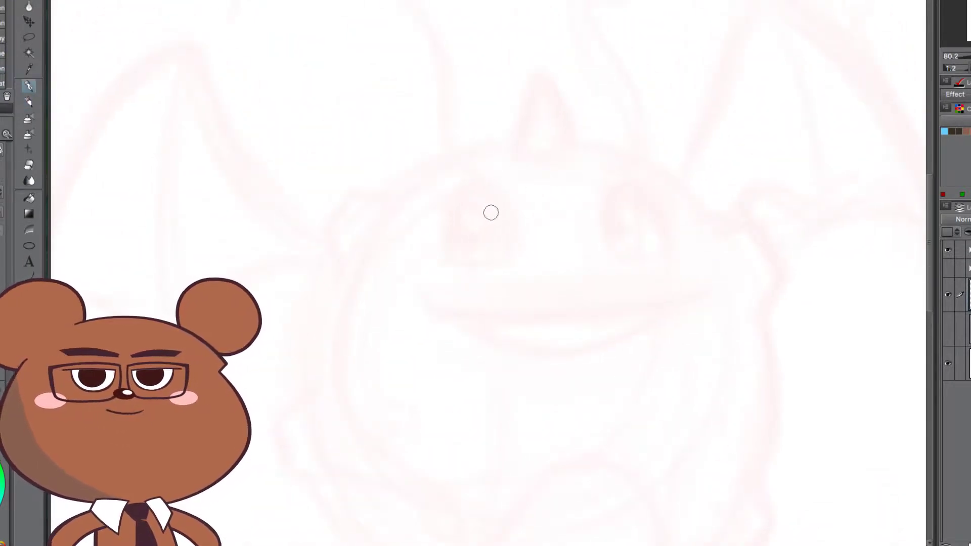
{"action": "key", "text": "p"}
{"action": "scroll", "coordinate": [513, 210], "scroll_direction": "up", "scroll_amount": 2}
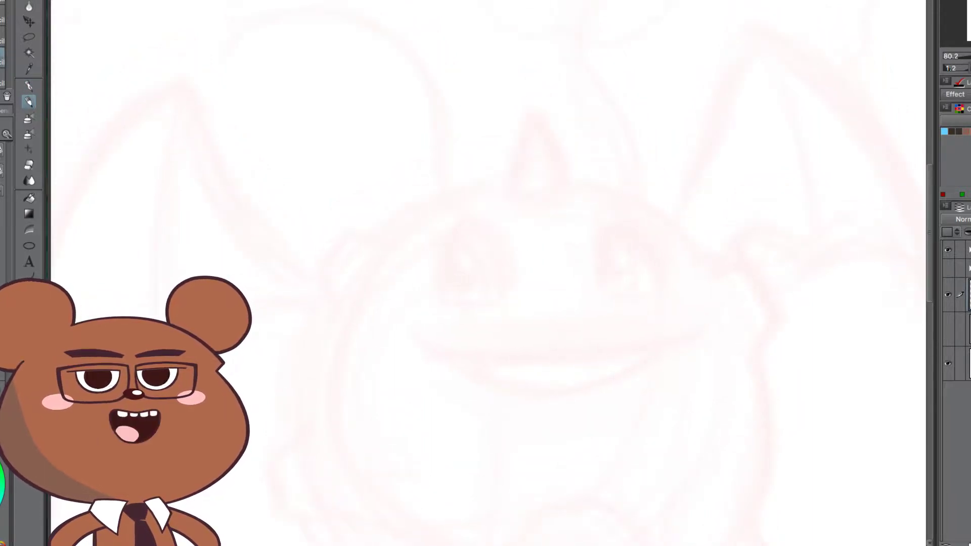
{"action": "left_click", "coordinate": [946, 544]}
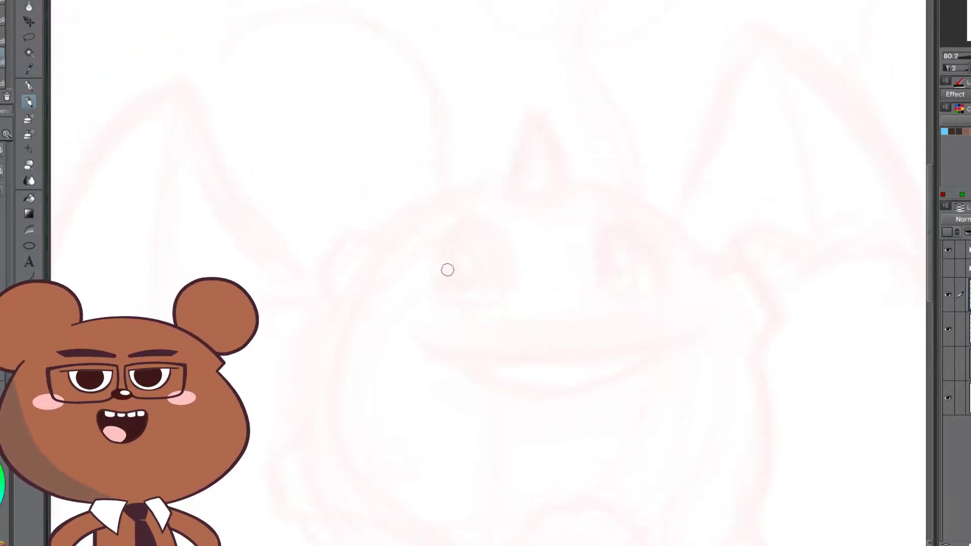
Step: Draw two arched, flat-bottomed eye outlines on Layer 3 and a pointed horn above and between them
{"action": "mouse_move", "coordinate": [438, 296]}
{"action": "left_mouse_down"}
{"action": "mouse_move", "coordinate": [436, 274]}
{"action": "mouse_move", "coordinate": [480, 231]}
{"action": "mouse_move", "coordinate": [491, 287]}
{"action": "left_mouse_up"}
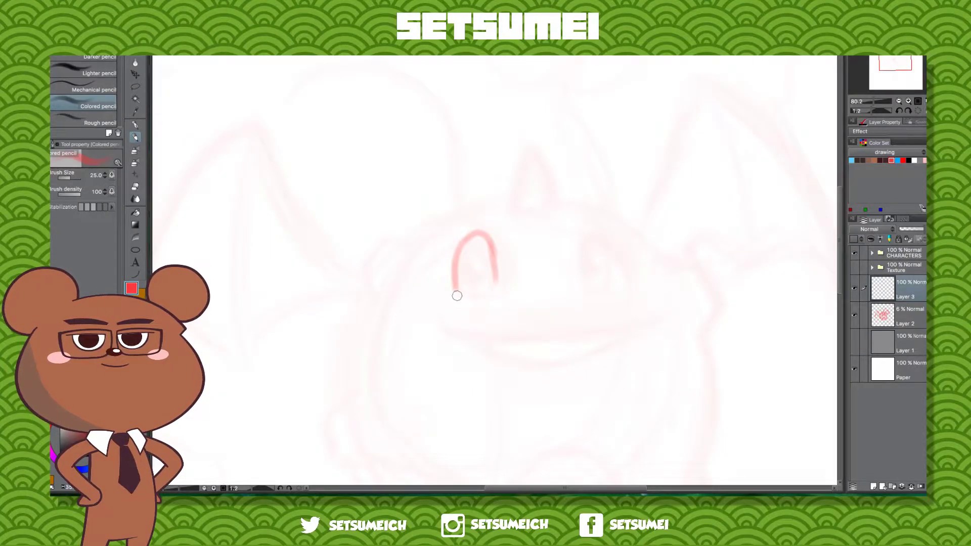
{"action": "left_click_drag", "start_coordinate": [435, 301], "coordinate": [504, 290]}
{"action": "mouse_move", "coordinate": [493, 248]}
{"action": "left_mouse_down"}
{"action": "mouse_move", "coordinate": [502, 290]}
{"action": "mouse_move", "coordinate": [478, 232]}
{"action": "left_mouse_up"}
{"action": "mouse_move", "coordinate": [573, 286]}
{"action": "left_mouse_down"}
{"action": "mouse_move", "coordinate": [607, 279]}
{"action": "mouse_move", "coordinate": [579, 277]}
{"action": "mouse_move", "coordinate": [572, 232]}
{"action": "mouse_move", "coordinate": [605, 232]}
{"action": "left_mouse_up"}
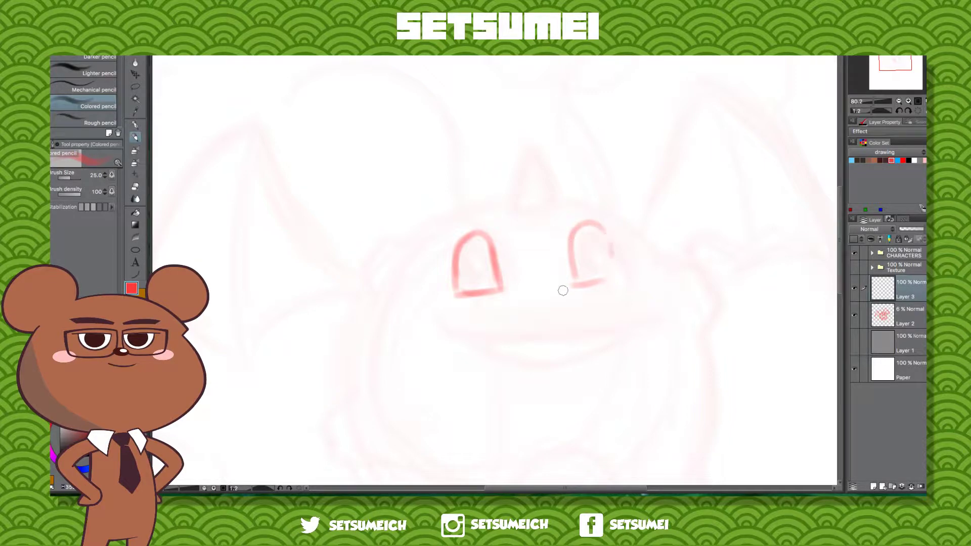
{"action": "mouse_move", "coordinate": [493, 244]}
{"action": "left_mouse_down"}
{"action": "mouse_move", "coordinate": [501, 293]}
{"action": "mouse_move", "coordinate": [458, 301]}
{"action": "mouse_move", "coordinate": [505, 293]}
{"action": "mouse_move", "coordinate": [457, 292]}
{"action": "mouse_move", "coordinate": [471, 239]}
{"action": "left_mouse_up"}
{"action": "mouse_move", "coordinate": [592, 223]}
{"action": "left_mouse_down"}
{"action": "mouse_move", "coordinate": [614, 277]}
{"action": "mouse_move", "coordinate": [601, 283]}
{"action": "mouse_move", "coordinate": [620, 277]}
{"action": "mouse_move", "coordinate": [588, 239]}
{"action": "mouse_move", "coordinate": [609, 278]}
{"action": "mouse_move", "coordinate": [571, 272]}
{"action": "mouse_move", "coordinate": [578, 286]}
{"action": "mouse_move", "coordinate": [577, 224]}
{"action": "mouse_move", "coordinate": [576, 289]}
{"action": "left_mouse_up"}
{"action": "mouse_move", "coordinate": [570, 256]}
{"action": "left_mouse_down"}
{"action": "mouse_move", "coordinate": [600, 237]}
{"action": "mouse_move", "coordinate": [585, 287]}
{"action": "mouse_move", "coordinate": [576, 281]}
{"action": "mouse_move", "coordinate": [614, 275]}
{"action": "left_mouse_up"}
{"action": "left_click_drag", "start_coordinate": [484, 298], "coordinate": [504, 295]}
{"action": "mouse_move", "coordinate": [453, 268]}
{"action": "left_mouse_down"}
{"action": "mouse_move", "coordinate": [473, 231]}
{"action": "mouse_move", "coordinate": [465, 239]}
{"action": "mouse_move", "coordinate": [468, 233]}
{"action": "mouse_move", "coordinate": [492, 253]}
{"action": "mouse_move", "coordinate": [507, 294]}
{"action": "left_mouse_up"}
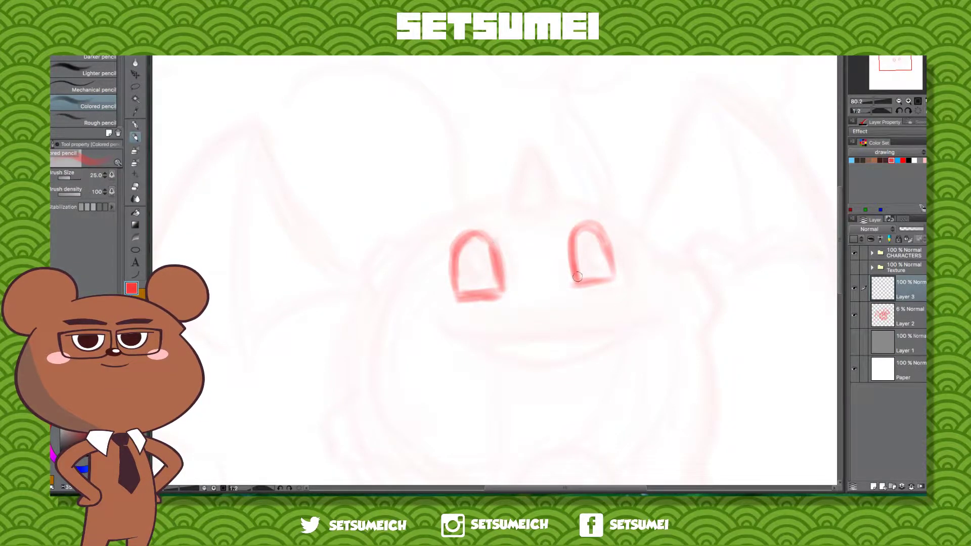
{"action": "mouse_move", "coordinate": [507, 202]}
{"action": "left_mouse_down"}
{"action": "mouse_move", "coordinate": [524, 131]}
{"action": "mouse_move", "coordinate": [554, 191]}
{"action": "left_mouse_up"}
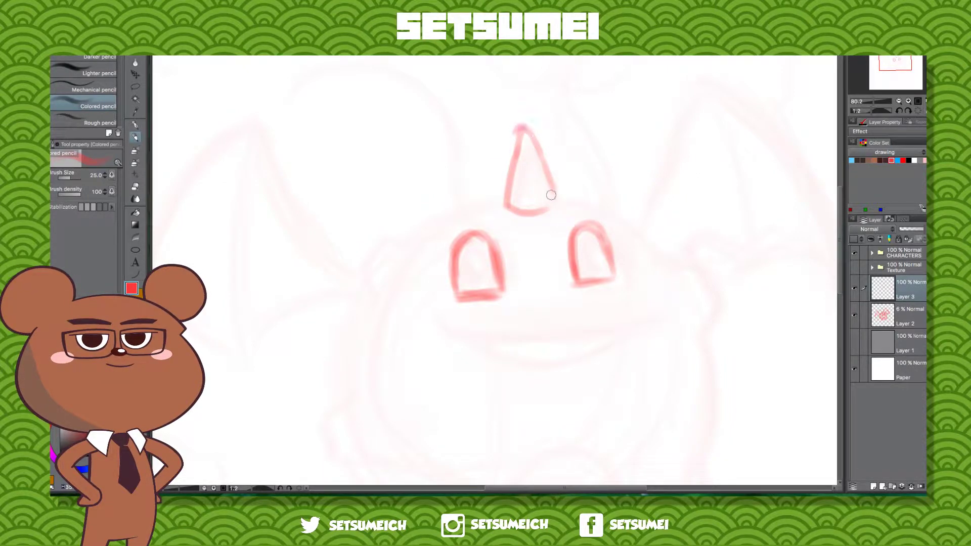
Step: Draw a wide smiling mouth below the eyes, with upturned corners and a curved lower lip
{"action": "left_click_drag", "start_coordinate": [610, 348], "coordinate": [595, 292]}
{"action": "left_click_drag", "start_coordinate": [439, 284], "coordinate": [609, 265]}
{"action": "left_click_drag", "start_coordinate": [511, 282], "coordinate": [630, 259]}
{"action": "mouse_move", "coordinate": [457, 282]}
{"action": "left_mouse_down"}
{"action": "mouse_move", "coordinate": [423, 275]}
{"action": "mouse_move", "coordinate": [436, 281]}
{"action": "left_mouse_up"}
{"action": "left_click_drag", "start_coordinate": [609, 258], "coordinate": [631, 239]}
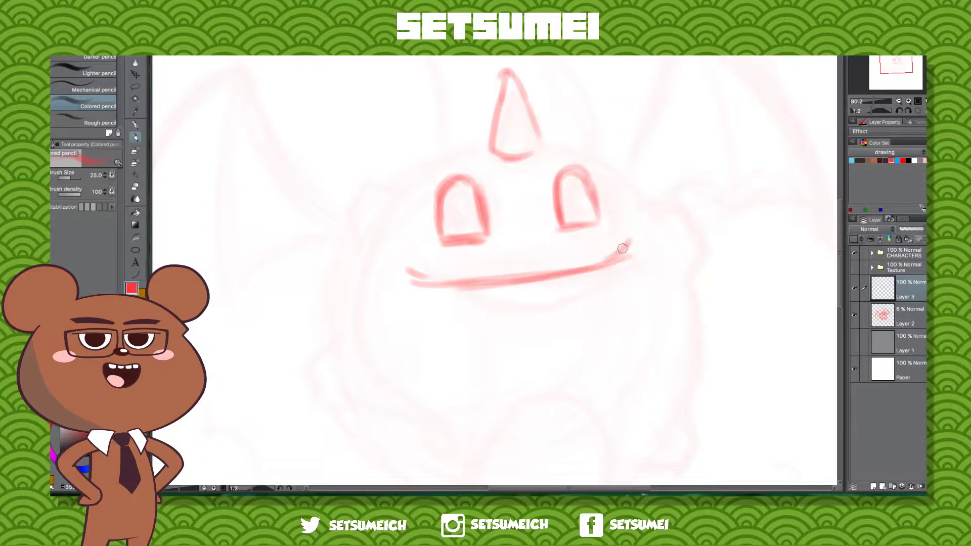
{"action": "mouse_move", "coordinate": [439, 284]}
{"action": "left_mouse_down"}
{"action": "mouse_move", "coordinate": [505, 305]}
{"action": "mouse_move", "coordinate": [588, 288]}
{"action": "mouse_move", "coordinate": [624, 258]}
{"action": "left_mouse_up"}
{"action": "mouse_move", "coordinate": [582, 292]}
{"action": "left_mouse_down"}
{"action": "mouse_move", "coordinate": [546, 301]}
{"action": "mouse_move", "coordinate": [575, 300]}
{"action": "left_mouse_up"}
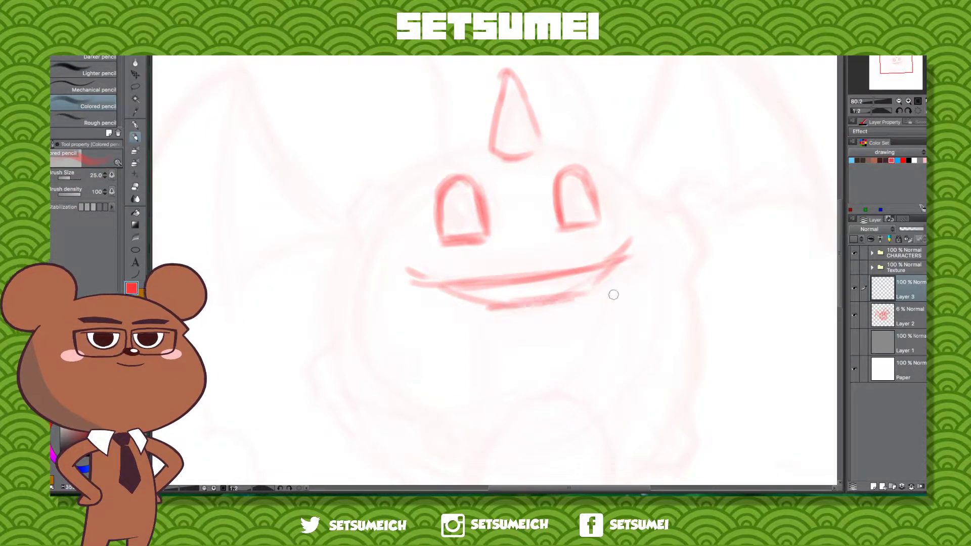
Step: Outline the head from the left of the horn and add an angular bump at the body's upper left
{"action": "mouse_move", "coordinate": [527, 334]}
{"action": "left_mouse_down"}
{"action": "mouse_move", "coordinate": [556, 283]}
{"action": "mouse_move", "coordinate": [596, 269]}
{"action": "left_mouse_up"}
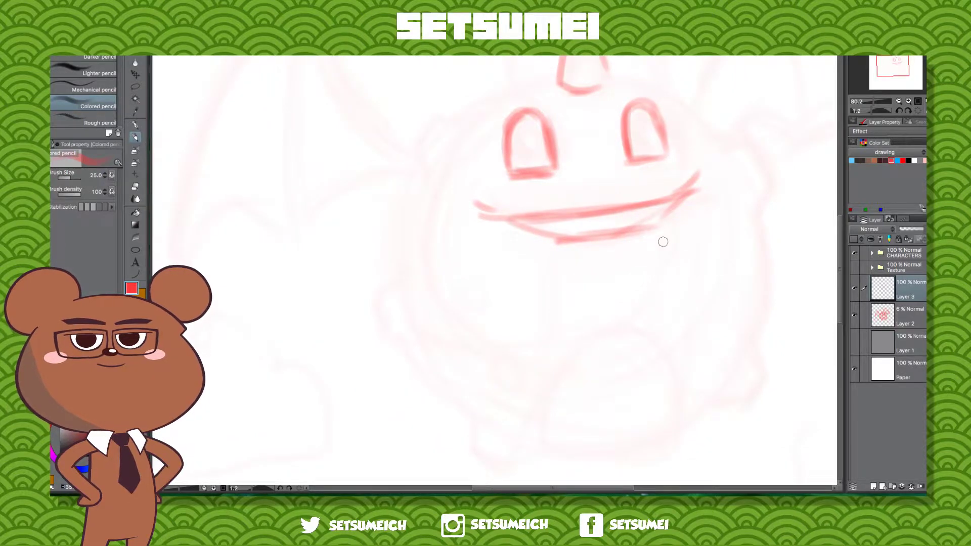
{"action": "mouse_move", "coordinate": [628, 364]}
{"action": "left_mouse_down"}
{"action": "mouse_move", "coordinate": [690, 188]}
{"action": "mouse_move", "coordinate": [575, 271]}
{"action": "mouse_move", "coordinate": [560, 194]}
{"action": "mouse_move", "coordinate": [571, 188]}
{"action": "mouse_move", "coordinate": [534, 290]}
{"action": "left_mouse_up"}
{"action": "mouse_move", "coordinate": [585, 134]}
{"action": "left_mouse_down"}
{"action": "mouse_move", "coordinate": [604, 230]}
{"action": "mouse_move", "coordinate": [580, 300]}
{"action": "mouse_move", "coordinate": [500, 370]}
{"action": "left_mouse_up"}
{"action": "left_click_drag", "start_coordinate": [546, 340], "coordinate": [490, 383]}
{"action": "left_click_drag", "start_coordinate": [566, 316], "coordinate": [508, 378]}
{"action": "mouse_move", "coordinate": [585, 277]}
{"action": "left_mouse_down"}
{"action": "mouse_move", "coordinate": [467, 400]}
{"action": "mouse_move", "coordinate": [546, 292]}
{"action": "left_mouse_up"}
{"action": "mouse_move", "coordinate": [678, 408]}
{"action": "left_mouse_down"}
{"action": "mouse_move", "coordinate": [590, 460]}
{"action": "mouse_move", "coordinate": [501, 458]}
{"action": "left_mouse_up"}
{"action": "left_click_drag", "start_coordinate": [605, 420], "coordinate": [681, 427]}
{"action": "mouse_move", "coordinate": [380, 232]}
{"action": "left_mouse_down"}
{"action": "mouse_move", "coordinate": [361, 264]}
{"action": "mouse_move", "coordinate": [386, 251]}
{"action": "mouse_move", "coordinate": [387, 227]}
{"action": "mouse_move", "coordinate": [423, 228]}
{"action": "left_mouse_up"}
Step: Rotate the canvas and outline the head's curve on the right side of the horn
{"action": "mouse_move", "coordinate": [639, 364]}
{"action": "left_mouse_down"}
{"action": "mouse_move", "coordinate": [742, 134]}
{"action": "mouse_move", "coordinate": [412, 247]}
{"action": "left_mouse_up"}
{"action": "left_click_drag", "start_coordinate": [409, 200], "coordinate": [445, 335]}
{"action": "mouse_move", "coordinate": [646, 407]}
{"action": "left_mouse_down"}
{"action": "mouse_move", "coordinate": [517, 262]}
{"action": "mouse_move", "coordinate": [499, 288]}
{"action": "mouse_move", "coordinate": [405, 228]}
{"action": "left_mouse_up"}
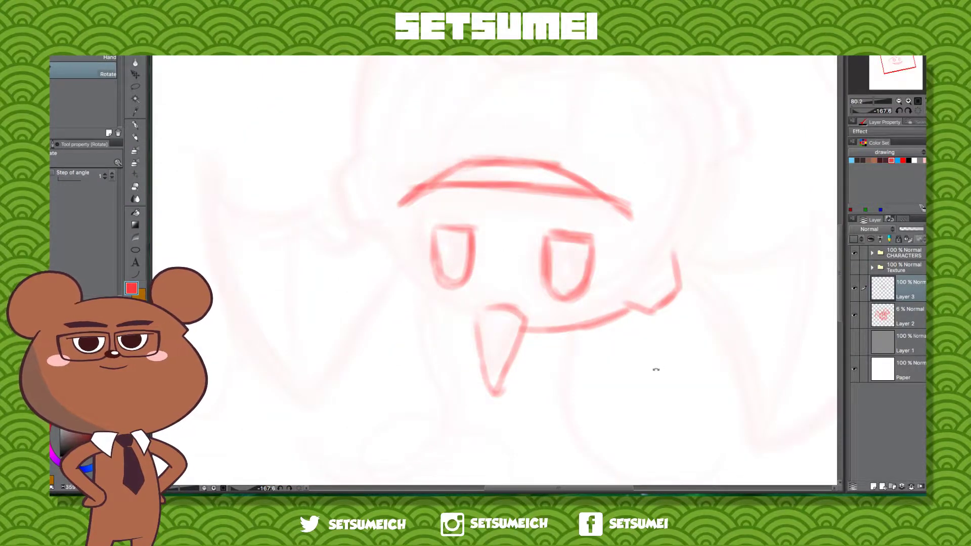
{"action": "left_click_drag", "start_coordinate": [652, 369], "coordinate": [521, 403]}
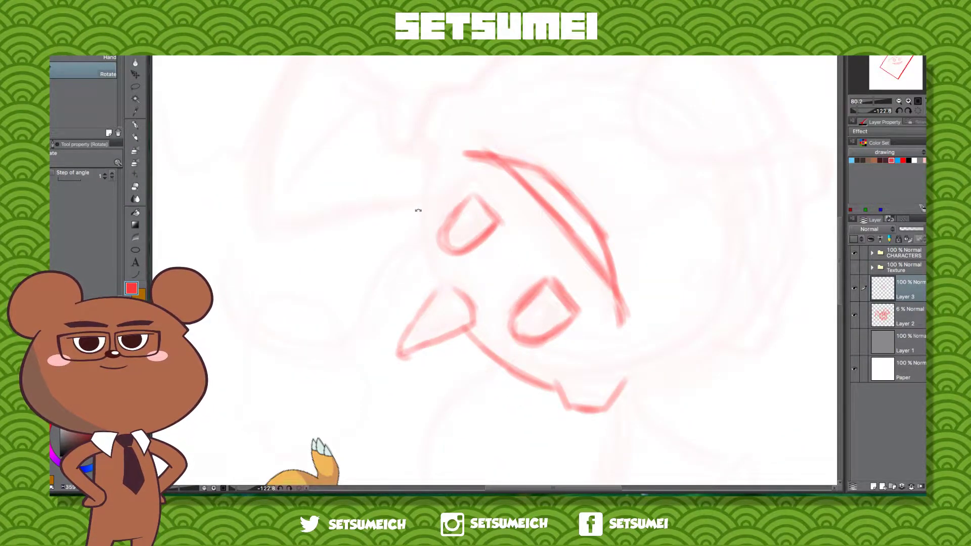
{"action": "key", "text": "p"}
{"action": "left_click_drag", "start_coordinate": [424, 149], "coordinate": [434, 282]}
{"action": "left_click_drag", "start_coordinate": [416, 198], "coordinate": [434, 278]}
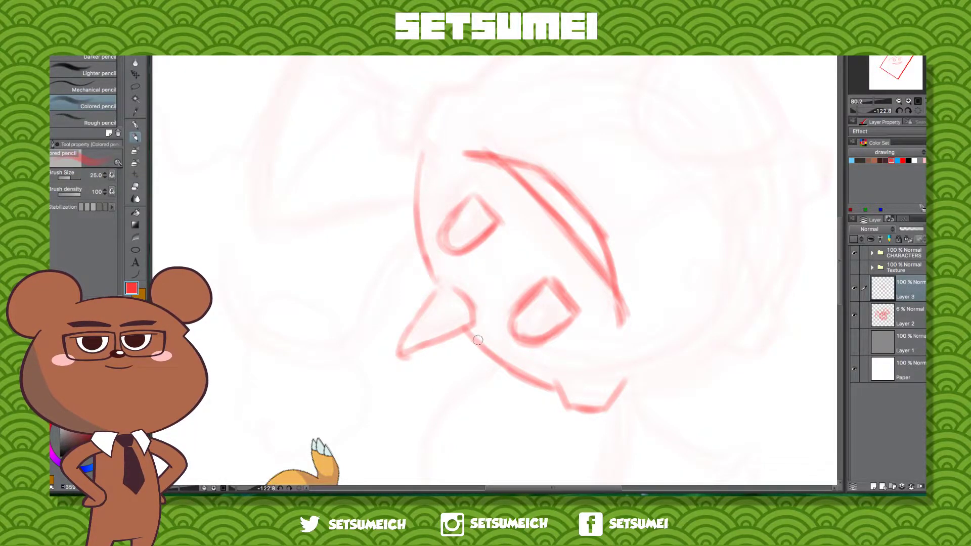
Step: Add an inner arc inside each eye to mark the pupils
{"action": "left_click_drag", "start_coordinate": [551, 399], "coordinate": [548, 338]}
{"action": "mouse_move", "coordinate": [448, 157]}
{"action": "left_mouse_down"}
{"action": "mouse_move", "coordinate": [441, 177]}
{"action": "mouse_move", "coordinate": [486, 164]}
{"action": "left_mouse_up"}
{"action": "left_click_drag", "start_coordinate": [515, 247], "coordinate": [560, 247]}
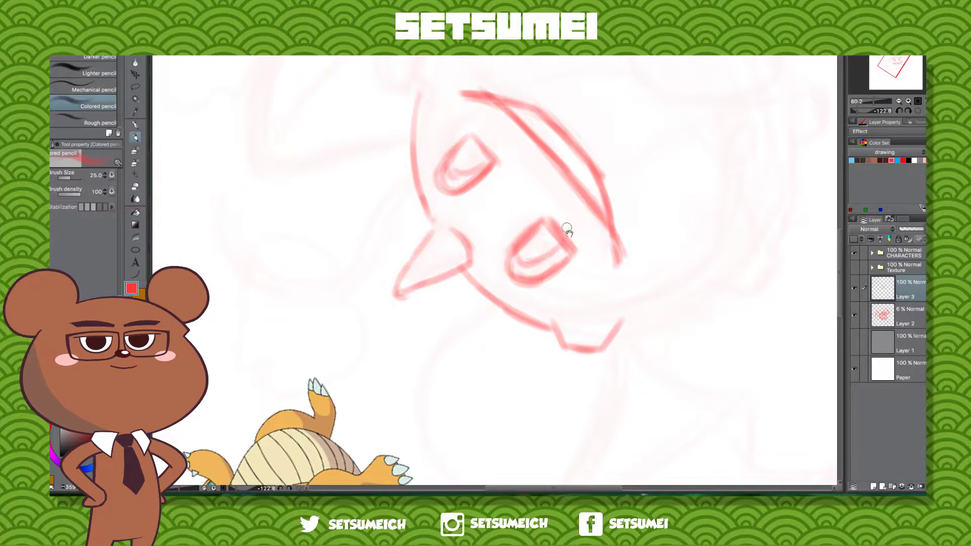
Step: Turn the canvas back upright and outline the body's left side down to a second angular bump
{"action": "scroll", "coordinate": [511, 379], "scroll_direction": "up", "scroll_amount": 5}
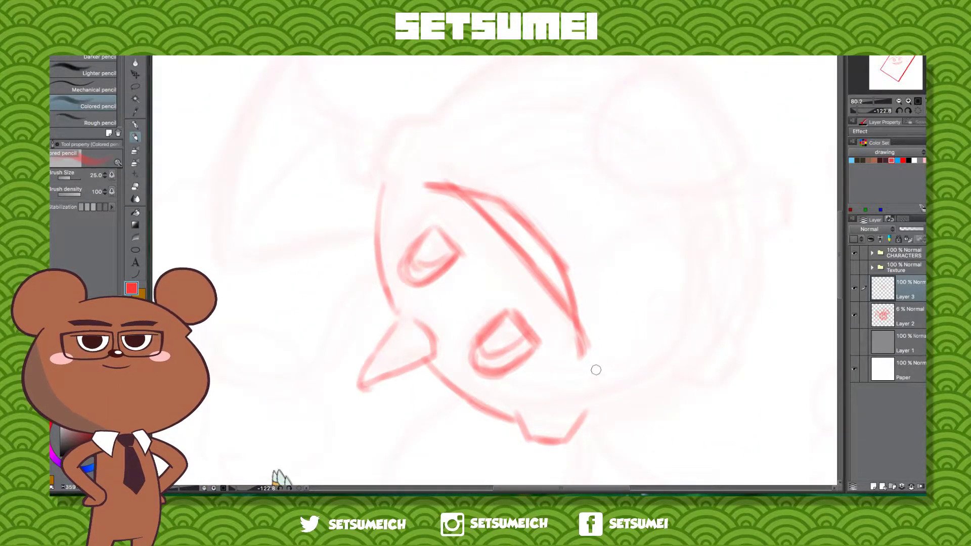
{"action": "mouse_move", "coordinate": [628, 312]}
{"action": "left_mouse_down"}
{"action": "mouse_move", "coordinate": [581, 380]}
{"action": "mouse_move", "coordinate": [358, 308]}
{"action": "mouse_move", "coordinate": [632, 308]}
{"action": "mouse_move", "coordinate": [615, 308]}
{"action": "left_mouse_up"}
{"action": "left_click_drag", "start_coordinate": [691, 375], "coordinate": [712, 318]}
{"action": "left_click_drag", "start_coordinate": [589, 367], "coordinate": [644, 295]}
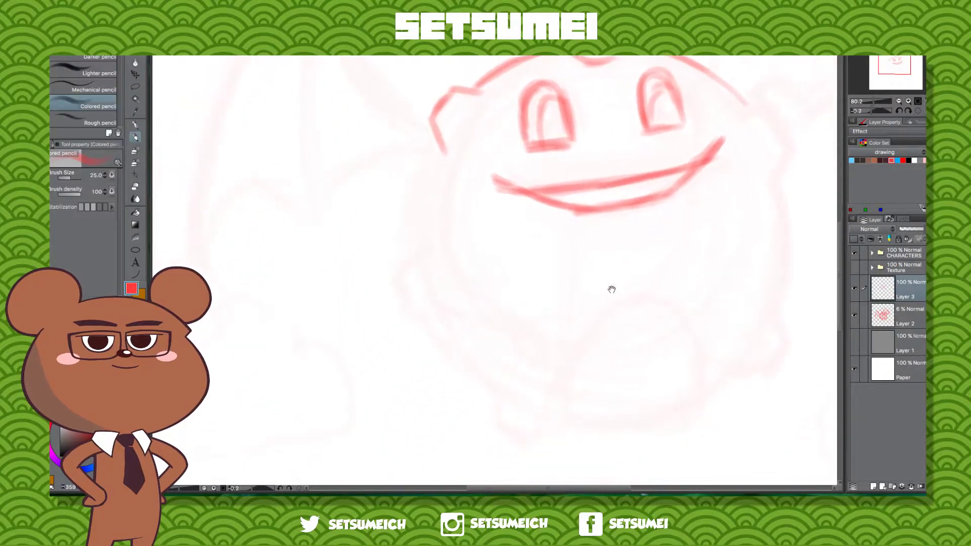
{"action": "mouse_move", "coordinate": [430, 150]}
{"action": "left_mouse_down"}
{"action": "mouse_move", "coordinate": [420, 169]}
{"action": "mouse_move", "coordinate": [415, 268]}
{"action": "mouse_move", "coordinate": [395, 277]}
{"action": "mouse_move", "coordinate": [401, 305]}
{"action": "mouse_move", "coordinate": [438, 319]}
{"action": "left_mouse_up"}
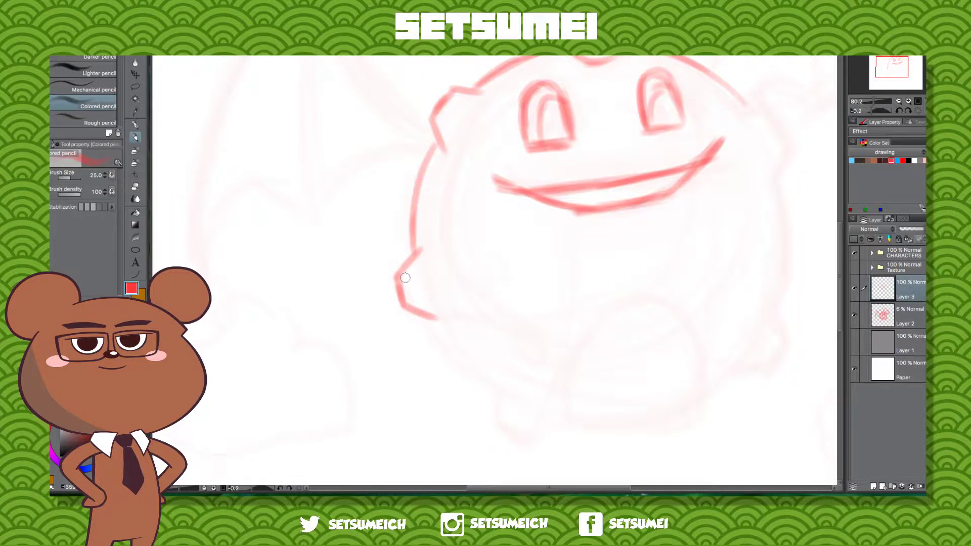
{"action": "left_click_drag", "start_coordinate": [415, 250], "coordinate": [402, 297]}
Step: Continue the body outline below the second bump and add a third angular bump at the lower left
{"action": "left_click_drag", "start_coordinate": [634, 415], "coordinate": [355, 215]}
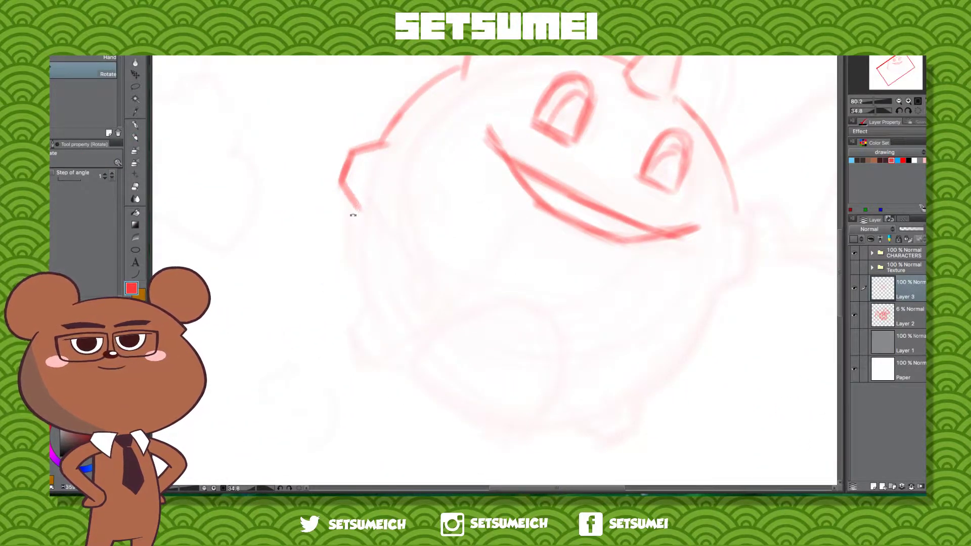
{"action": "key", "text": "p"}
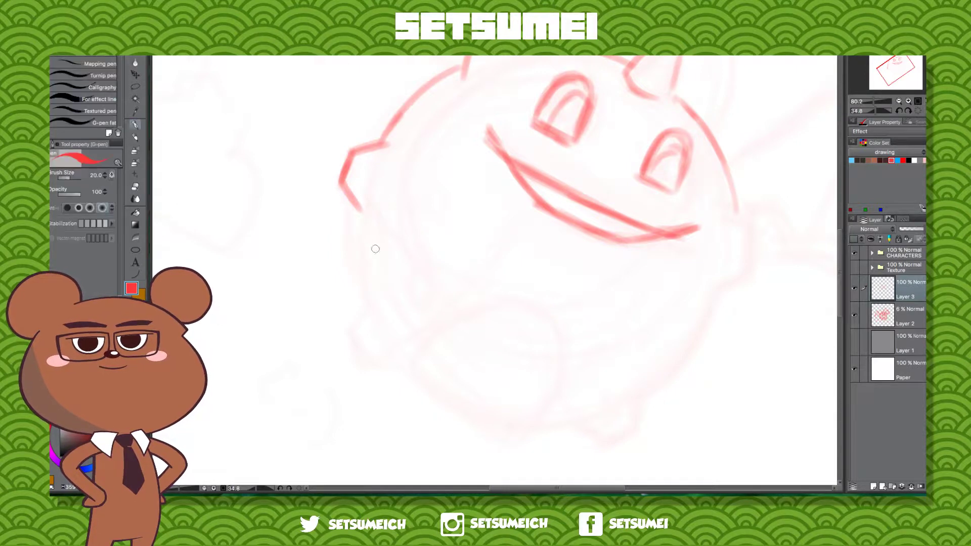
{"action": "key", "text": "p"}
{"action": "left_click_drag", "start_coordinate": [349, 201], "coordinate": [366, 304]}
{"action": "left_click_drag", "start_coordinate": [345, 238], "coordinate": [366, 306]}
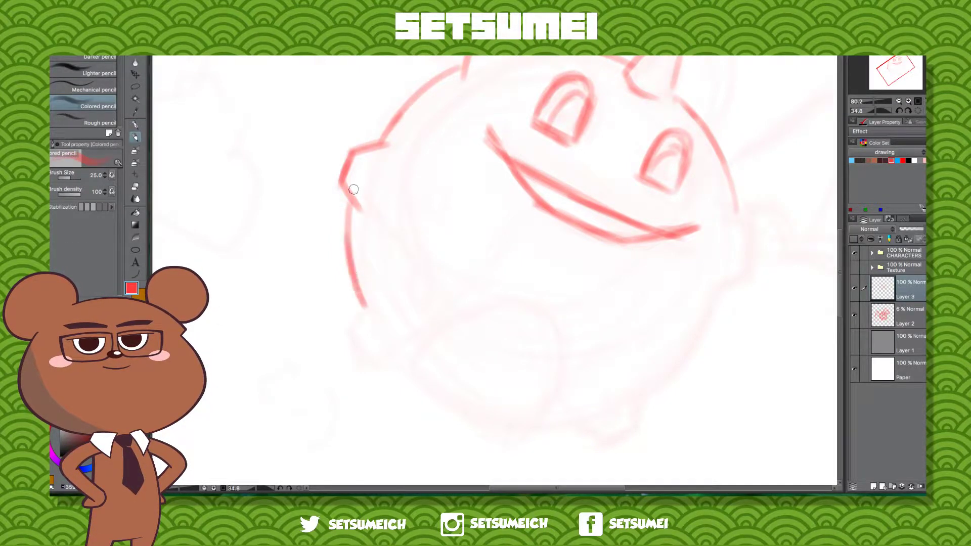
{"action": "mouse_move", "coordinate": [664, 259]}
{"action": "left_mouse_down"}
{"action": "mouse_move", "coordinate": [592, 229]}
{"action": "mouse_move", "coordinate": [593, 219]}
{"action": "left_mouse_up"}
{"action": "mouse_move", "coordinate": [278, 291]}
{"action": "left_mouse_down"}
{"action": "mouse_move", "coordinate": [285, 280]}
{"action": "mouse_move", "coordinate": [277, 291]}
{"action": "mouse_move", "coordinate": [293, 322]}
{"action": "mouse_move", "coordinate": [314, 322]}
{"action": "left_mouse_up"}
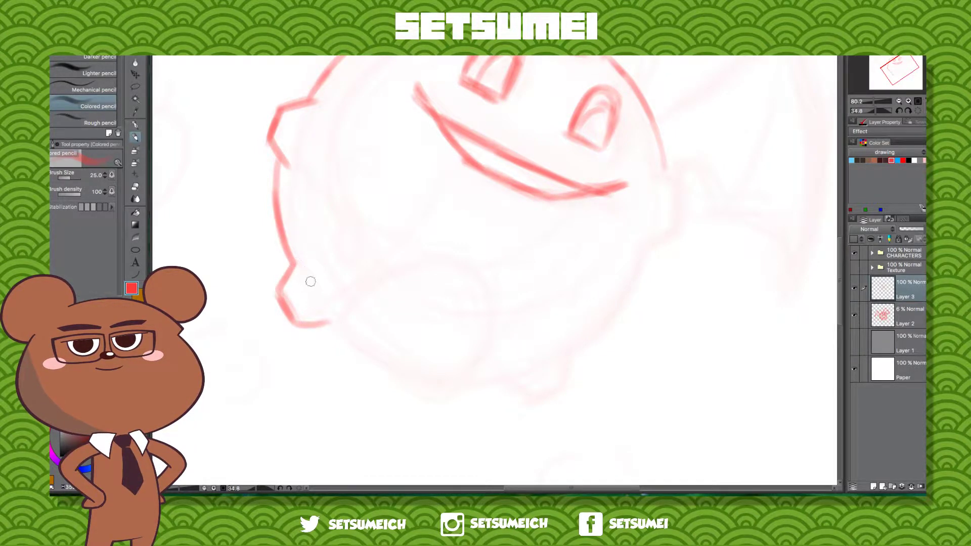
Step: Outline the body's underside in a curve from the lower-left bump and darken that bump's edge
{"action": "mouse_move", "coordinate": [623, 391]}
{"action": "left_mouse_down"}
{"action": "mouse_move", "coordinate": [605, 395]}
{"action": "mouse_move", "coordinate": [609, 434]}
{"action": "left_mouse_up"}
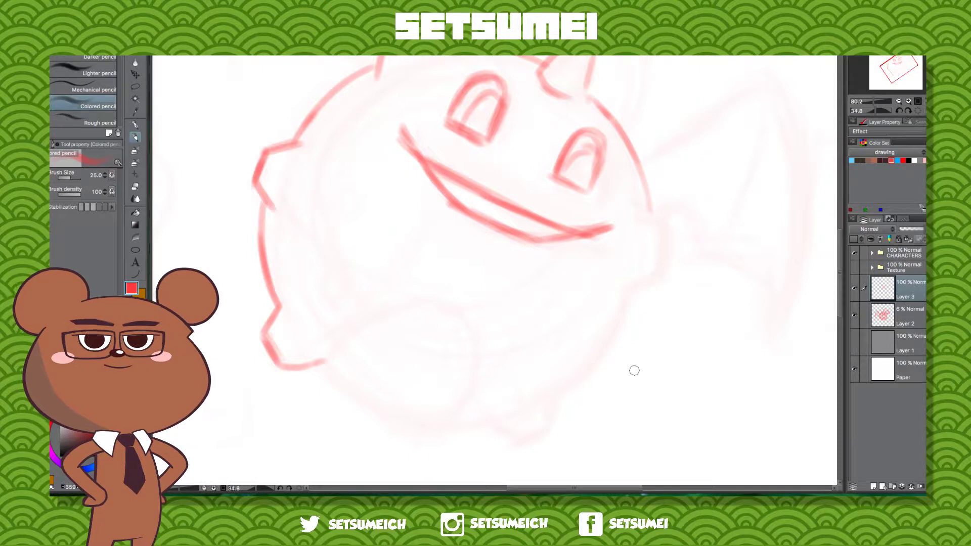
{"action": "left_click_drag", "start_coordinate": [647, 381], "coordinate": [514, 411]}
{"action": "mouse_move", "coordinate": [552, 329]}
{"action": "left_mouse_down"}
{"action": "mouse_move", "coordinate": [586, 334]}
{"action": "mouse_move", "coordinate": [688, 432]}
{"action": "left_mouse_up"}
{"action": "left_click_drag", "start_coordinate": [532, 183], "coordinate": [460, 304]}
{"action": "left_click_drag", "start_coordinate": [504, 200], "coordinate": [455, 329]}
{"action": "left_click_drag", "start_coordinate": [454, 281], "coordinate": [460, 359]}
{"action": "left_click_drag", "start_coordinate": [524, 186], "coordinate": [488, 229]}
{"action": "left_click_drag", "start_coordinate": [532, 176], "coordinate": [534, 186]}
{"action": "mouse_move", "coordinate": [533, 152]}
{"action": "left_mouse_down"}
{"action": "mouse_move", "coordinate": [557, 133]}
{"action": "mouse_move", "coordinate": [583, 138]}
{"action": "left_mouse_up"}
{"action": "key", "text": "space"}
{"action": "left_click_drag", "start_coordinate": [599, 370], "coordinate": [592, 380]}
{"action": "left_click_drag", "start_coordinate": [536, 120], "coordinate": [566, 104]}
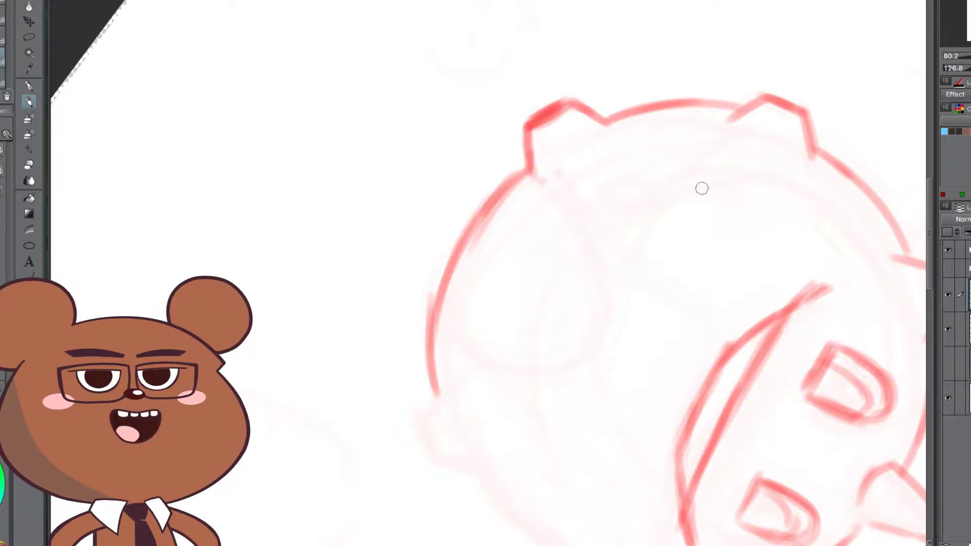
Step: Close the body outline along its underside and right side, adding angular bumps at the lower right and upper right
{"action": "left_click_drag", "start_coordinate": [728, 349], "coordinate": [435, 173]}
{"action": "left_click_drag", "start_coordinate": [589, 289], "coordinate": [632, 475]}
{"action": "mouse_move", "coordinate": [718, 368]}
{"action": "left_mouse_down"}
{"action": "mouse_move", "coordinate": [733, 202]}
{"action": "mouse_move", "coordinate": [703, 415]}
{"action": "mouse_move", "coordinate": [693, 396]}
{"action": "mouse_move", "coordinate": [771, 257]}
{"action": "mouse_move", "coordinate": [730, 91]}
{"action": "mouse_move", "coordinate": [737, 394]}
{"action": "left_mouse_up"}
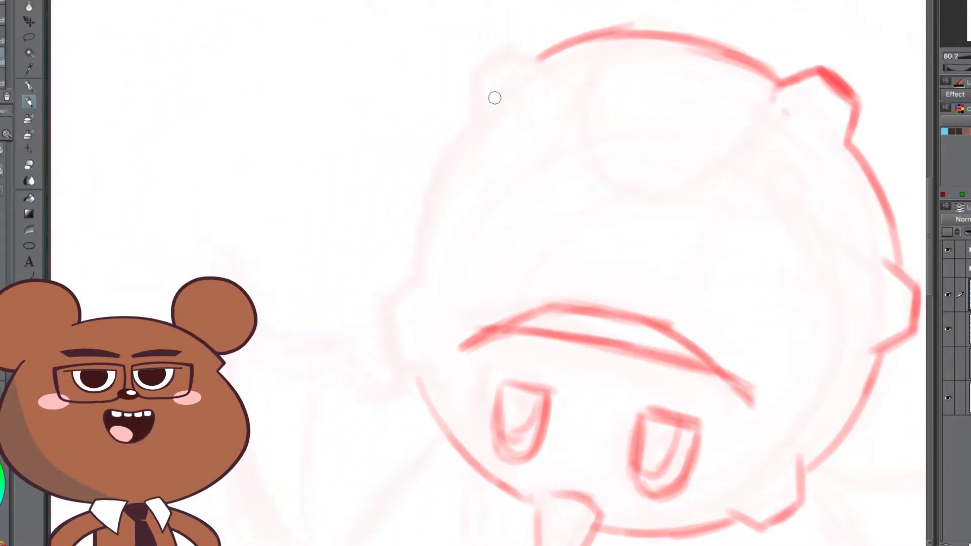
{"action": "mouse_move", "coordinate": [540, 49]}
{"action": "left_mouse_down"}
{"action": "mouse_move", "coordinate": [485, 97]}
{"action": "mouse_move", "coordinate": [528, 54]}
{"action": "mouse_move", "coordinate": [426, 187]}
{"action": "left_mouse_up"}
{"action": "mouse_move", "coordinate": [473, 93]}
{"action": "left_mouse_down"}
{"action": "mouse_move", "coordinate": [475, 118]}
{"action": "mouse_move", "coordinate": [472, 78]}
{"action": "mouse_move", "coordinate": [508, 43]}
{"action": "mouse_move", "coordinate": [468, 76]}
{"action": "mouse_move", "coordinate": [511, 48]}
{"action": "mouse_move", "coordinate": [545, 62]}
{"action": "mouse_move", "coordinate": [496, 65]}
{"action": "mouse_move", "coordinate": [519, 54]}
{"action": "mouse_move", "coordinate": [514, 46]}
{"action": "mouse_move", "coordinate": [535, 58]}
{"action": "mouse_move", "coordinate": [481, 61]}
{"action": "mouse_move", "coordinate": [471, 77]}
{"action": "mouse_move", "coordinate": [476, 114]}
{"action": "left_mouse_up"}
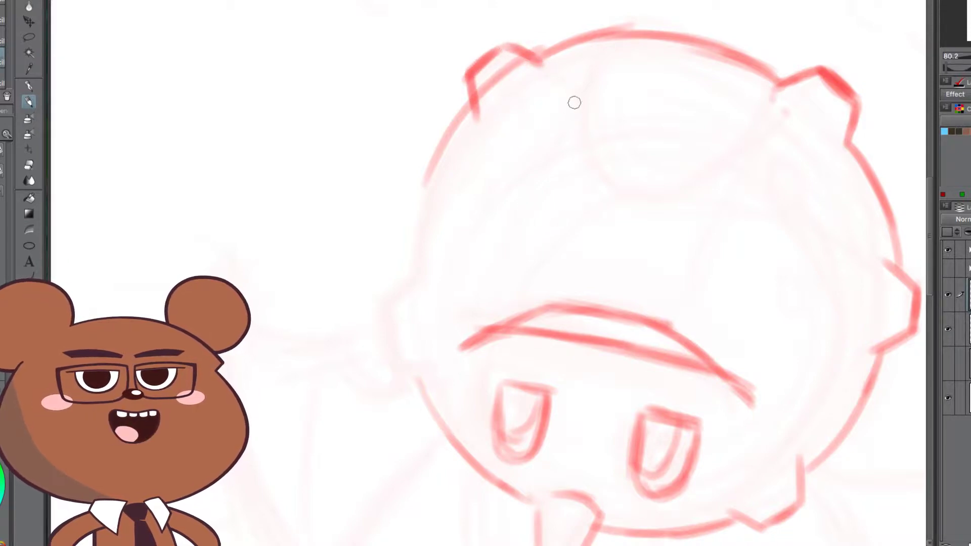
{"action": "mouse_move", "coordinate": [436, 151]}
{"action": "left_mouse_down"}
{"action": "mouse_move", "coordinate": [472, 107]}
{"action": "mouse_move", "coordinate": [435, 161]}
{"action": "mouse_move", "coordinate": [414, 279]}
{"action": "mouse_move", "coordinate": [387, 312]}
{"action": "mouse_move", "coordinate": [395, 366]}
{"action": "mouse_move", "coordinate": [436, 380]}
{"action": "left_mouse_up"}
{"action": "mouse_move", "coordinate": [399, 335]}
{"action": "left_mouse_down"}
{"action": "mouse_move", "coordinate": [397, 366]}
{"action": "mouse_move", "coordinate": [393, 299]}
{"action": "mouse_move", "coordinate": [386, 307]}
{"action": "mouse_move", "coordinate": [436, 268]}
{"action": "mouse_move", "coordinate": [390, 315]}
{"action": "mouse_move", "coordinate": [404, 363]}
{"action": "mouse_move", "coordinate": [423, 380]}
{"action": "left_mouse_up"}
Step: Turn the canvas back upright and draw the left wing's inner edge, curving from its pointed tip down to the body
{"action": "key", "text": "r"}
{"action": "mouse_move", "coordinate": [783, 361]}
{"action": "left_mouse_down"}
{"action": "mouse_move", "coordinate": [700, 59]}
{"action": "mouse_move", "coordinate": [587, 15]}
{"action": "left_mouse_up"}
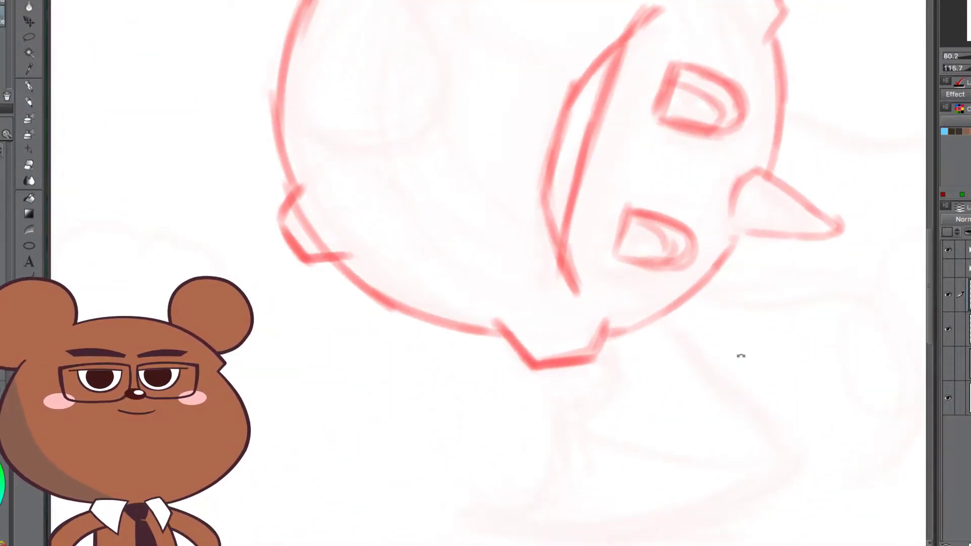
{"action": "left_click_drag", "start_coordinate": [739, 353], "coordinate": [831, 310]}
{"action": "left_click_drag", "start_coordinate": [476, 286], "coordinate": [535, 339]}
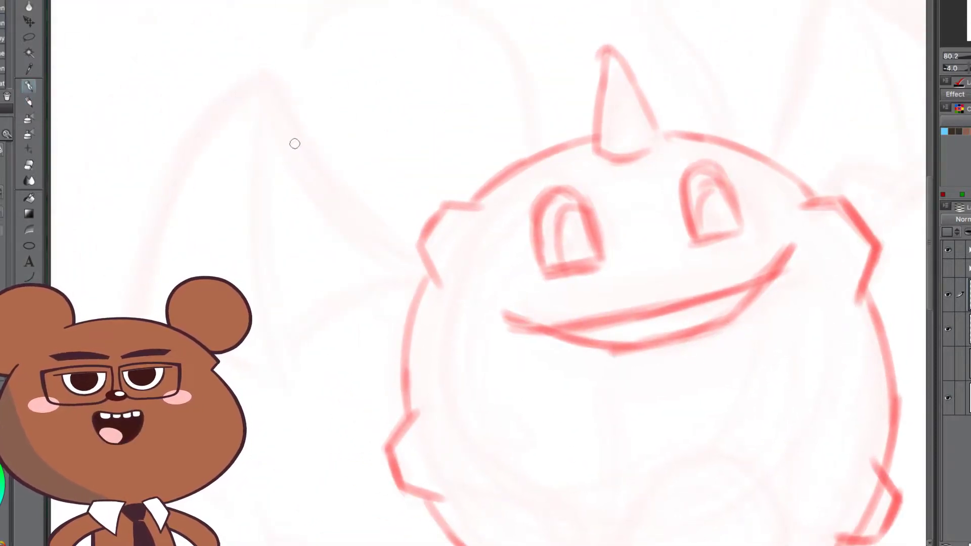
{"action": "key", "text": "p"}
{"action": "mouse_move", "coordinate": [267, 77]}
{"action": "left_mouse_down"}
{"action": "mouse_move", "coordinate": [330, 186]}
{"action": "mouse_move", "coordinate": [407, 259]}
{"action": "left_mouse_up"}
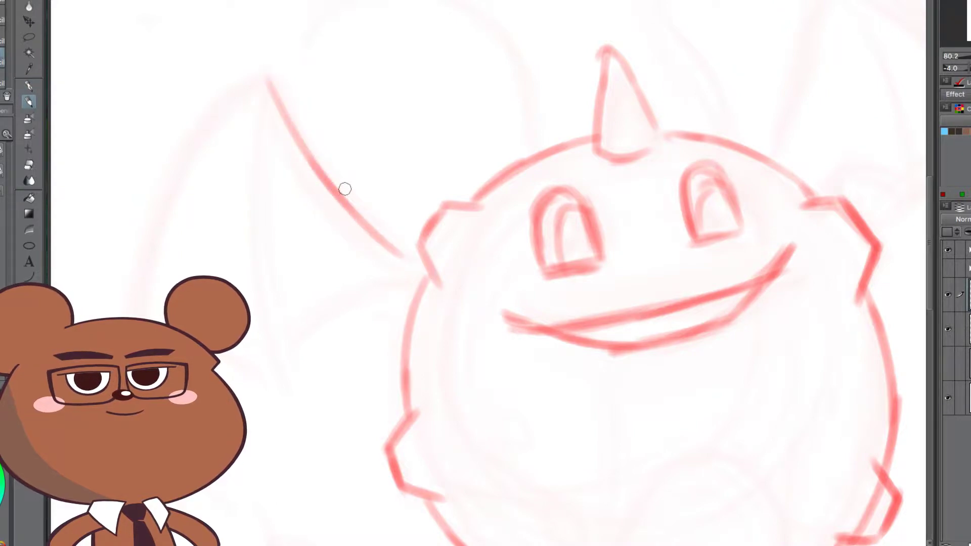
{"action": "key", "text": "ctrl+z"}
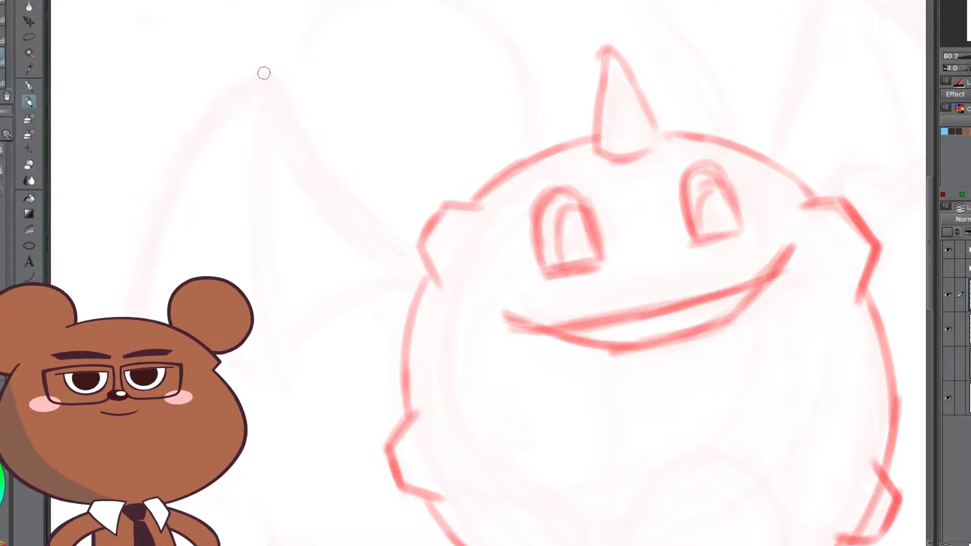
{"action": "left_click_drag", "start_coordinate": [268, 92], "coordinate": [393, 252]}
{"action": "left_click_drag", "start_coordinate": [295, 160], "coordinate": [399, 278]}
{"action": "mouse_move", "coordinate": [343, 237]}
{"action": "left_mouse_down"}
{"action": "mouse_move", "coordinate": [438, 287]}
{"action": "mouse_move", "coordinate": [397, 272]}
{"action": "left_mouse_up"}
Step: Draw the left wing's outer edge as a long curve from the pointed top down to the lower tip
{"action": "left_click_drag", "start_coordinate": [443, 383], "coordinate": [610, 390]}
{"action": "mouse_move", "coordinate": [433, 106]}
{"action": "left_mouse_down"}
{"action": "mouse_move", "coordinate": [429, 93]}
{"action": "mouse_move", "coordinate": [346, 182]}
{"action": "left_mouse_up"}
{"action": "left_click_drag", "start_coordinate": [412, 99], "coordinate": [312, 451]}
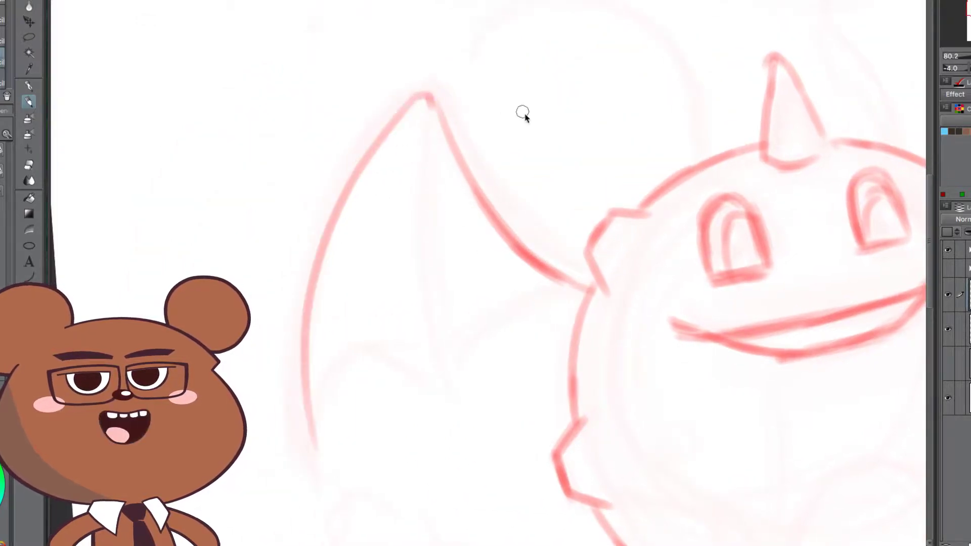
{"action": "key", "text": "ctrl+z"}
{"action": "left_click_drag", "start_coordinate": [431, 93], "coordinate": [305, 455]}
Step: Add the outer scallop of the left wing's lower edge and the rib running down from the wing's peak
{"action": "mouse_move", "coordinate": [352, 295]}
{"action": "left_mouse_down"}
{"action": "mouse_move", "coordinate": [358, 450]}
{"action": "mouse_move", "coordinate": [347, 387]}
{"action": "left_mouse_up"}
{"action": "mouse_move", "coordinate": [347, 425]}
{"action": "left_mouse_down"}
{"action": "mouse_move", "coordinate": [368, 364]}
{"action": "mouse_move", "coordinate": [444, 327]}
{"action": "left_mouse_up"}
{"action": "mouse_move", "coordinate": [441, 139]}
{"action": "left_mouse_down"}
{"action": "mouse_move", "coordinate": [435, 206]}
{"action": "mouse_move", "coordinate": [452, 329]}
{"action": "left_mouse_up"}
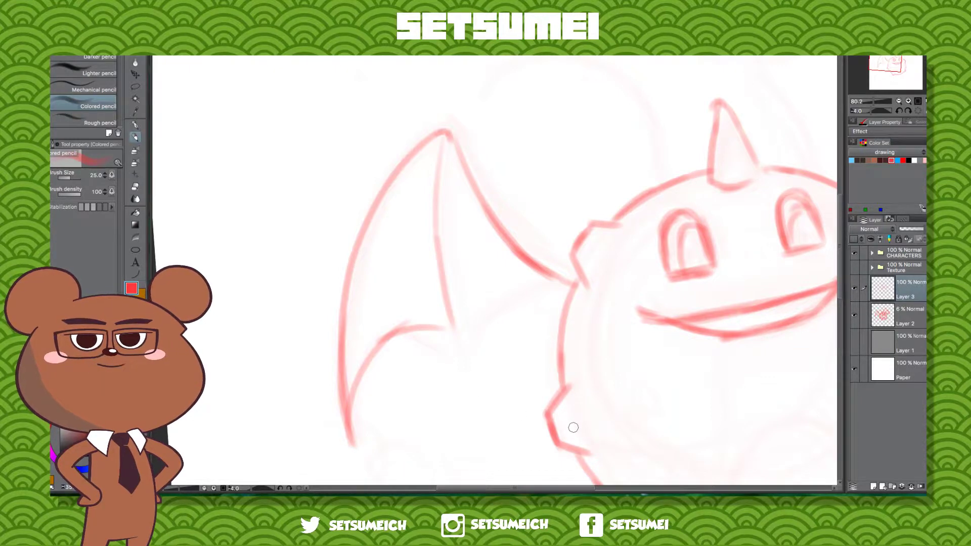
Step: Rotate the canvas and add a second line along the left wing's inner edge to thicken the wing arm
{"action": "mouse_move", "coordinate": [584, 371]}
{"action": "left_mouse_down"}
{"action": "mouse_move", "coordinate": [618, 332]}
{"action": "mouse_move", "coordinate": [543, 137]}
{"action": "left_mouse_up"}
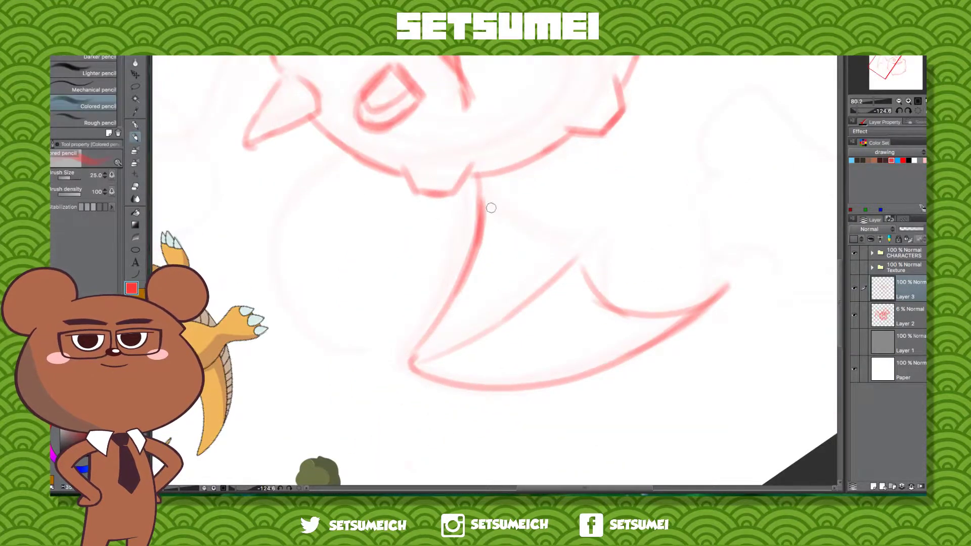
{"action": "left_click_drag", "start_coordinate": [493, 175], "coordinate": [494, 197]}
{"action": "left_click_drag", "start_coordinate": [419, 358], "coordinate": [477, 271]}
{"action": "mouse_move", "coordinate": [461, 308]}
{"action": "left_mouse_down"}
{"action": "mouse_move", "coordinate": [492, 169]}
{"action": "mouse_move", "coordinate": [480, 255]}
{"action": "left_mouse_up"}
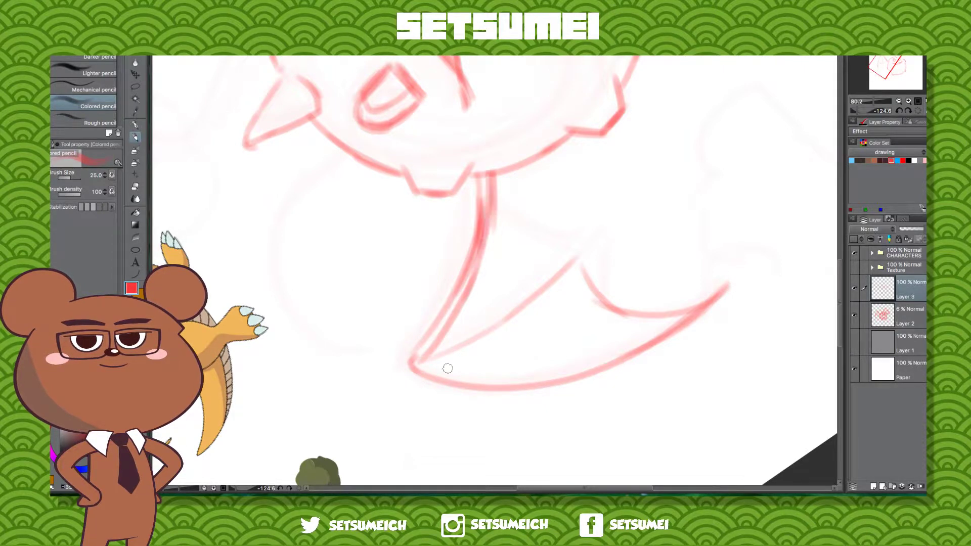
Step: Thicken the left wing's outer edge with the colored pencil and draw the second scallop between the rib and the body
{"action": "key", "text": "r"}
{"action": "mouse_move", "coordinate": [528, 394]}
{"action": "left_mouse_down"}
{"action": "mouse_move", "coordinate": [400, 325]}
{"action": "mouse_move", "coordinate": [393, 308]}
{"action": "left_mouse_up"}
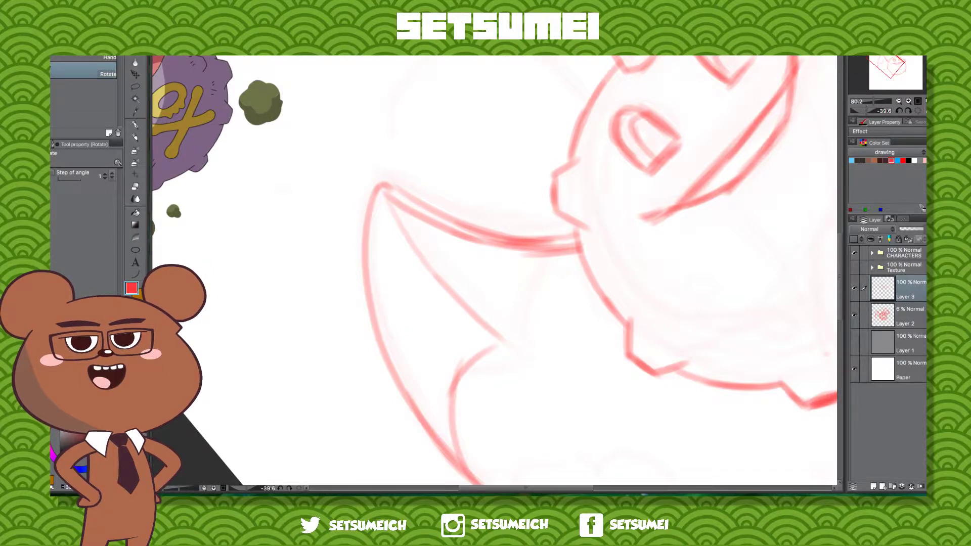
{"action": "key", "text": "p"}
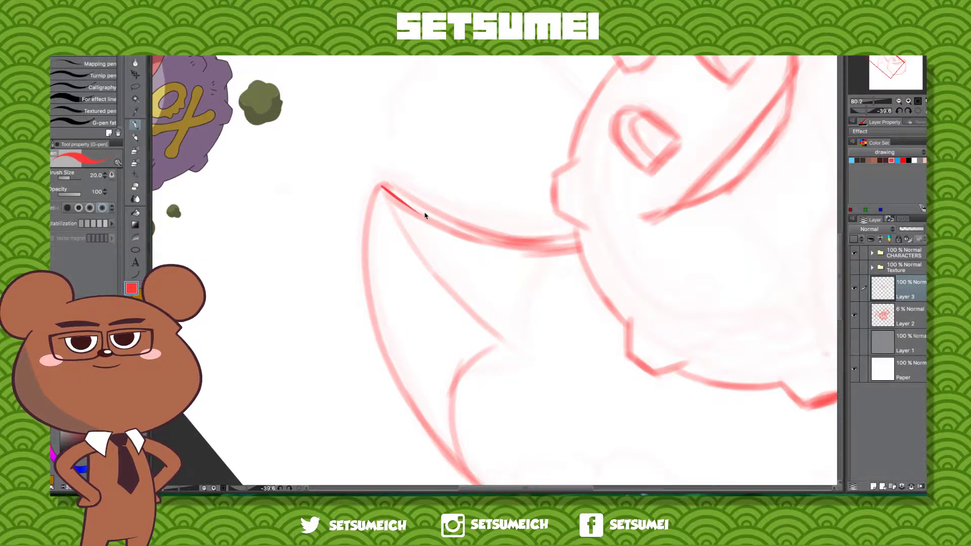
{"action": "key", "text": "p"}
{"action": "mouse_move", "coordinate": [384, 185]}
{"action": "left_mouse_down"}
{"action": "mouse_move", "coordinate": [371, 236]}
{"action": "mouse_move", "coordinate": [373, 293]}
{"action": "left_mouse_up"}
{"action": "left_click_drag", "start_coordinate": [374, 216], "coordinate": [401, 374]}
{"action": "left_click_drag", "start_coordinate": [369, 282], "coordinate": [391, 361]}
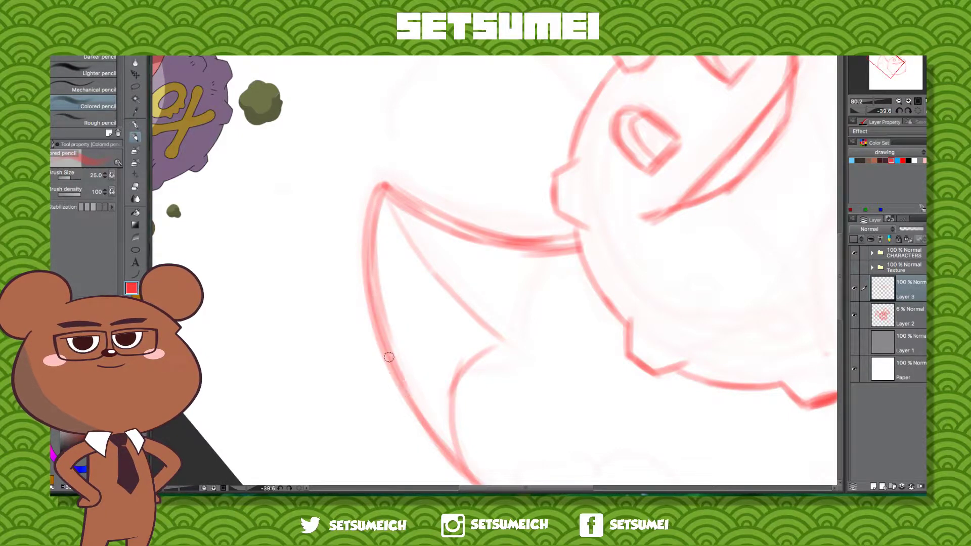
{"action": "mouse_move", "coordinate": [504, 339]}
{"action": "left_mouse_down"}
{"action": "mouse_move", "coordinate": [528, 268]}
{"action": "mouse_move", "coordinate": [555, 252]}
{"action": "mouse_move", "coordinate": [502, 322]}
{"action": "mouse_move", "coordinate": [478, 322]}
{"action": "mouse_move", "coordinate": [491, 354]}
{"action": "left_mouse_up"}
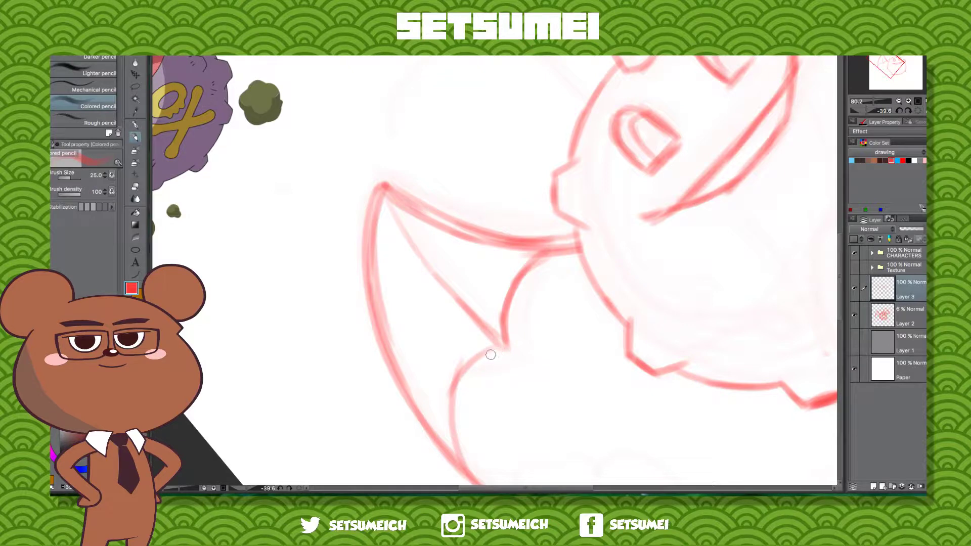
Step: Touch up the mouth with small colored pencil strokes along the smile and its left corner
{"action": "left_click_drag", "start_coordinate": [559, 348], "coordinate": [652, 330]}
{"action": "mouse_move", "coordinate": [693, 363]}
{"action": "left_mouse_down"}
{"action": "mouse_move", "coordinate": [617, 415]}
{"action": "mouse_move", "coordinate": [696, 364]}
{"action": "mouse_move", "coordinate": [449, 377]}
{"action": "mouse_move", "coordinate": [651, 377]}
{"action": "mouse_move", "coordinate": [667, 435]}
{"action": "left_mouse_up"}
{"action": "mouse_move", "coordinate": [740, 383]}
{"action": "left_mouse_down"}
{"action": "mouse_move", "coordinate": [757, 381]}
{"action": "mouse_move", "coordinate": [745, 384]}
{"action": "left_mouse_up"}
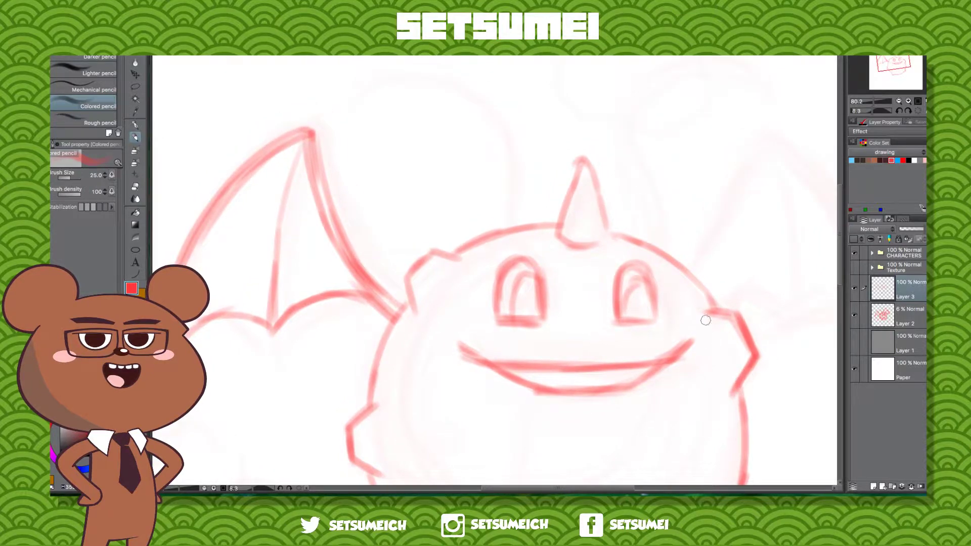
{"action": "left_click_drag", "start_coordinate": [872, 102], "coordinate": [871, 102]}
{"action": "mouse_move", "coordinate": [565, 270]}
{"action": "left_mouse_down"}
{"action": "mouse_move", "coordinate": [580, 262]}
{"action": "mouse_move", "coordinate": [587, 292]}
{"action": "left_mouse_up"}
{"action": "left_click_drag", "start_coordinate": [616, 351], "coordinate": [584, 350]}
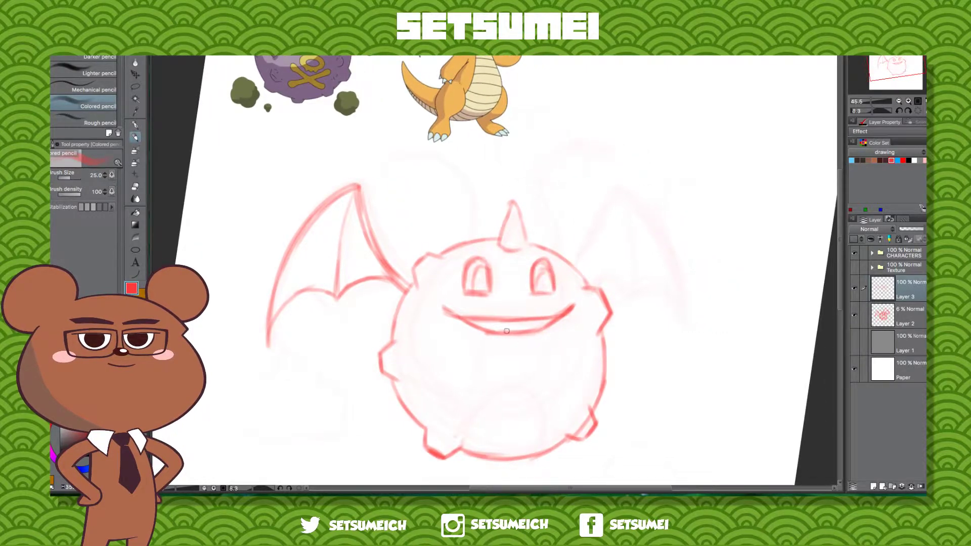
{"action": "left_click_drag", "start_coordinate": [547, 319], "coordinate": [553, 316]}
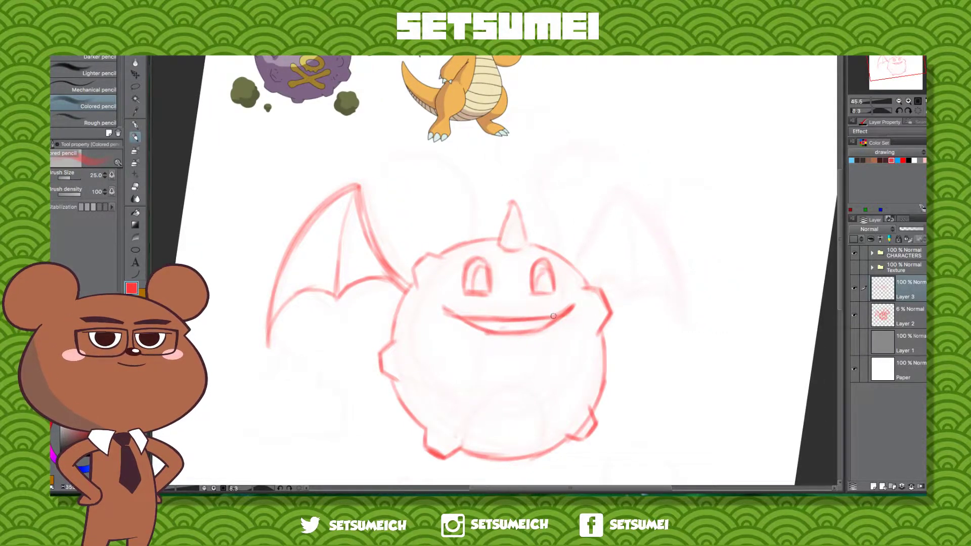
{"action": "left_click_drag", "start_coordinate": [609, 328], "coordinate": [613, 358]}
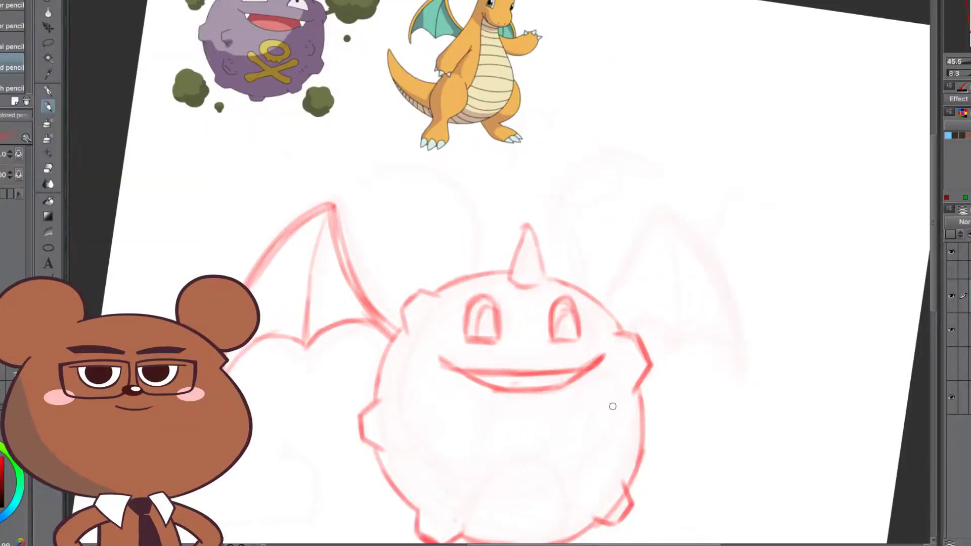
{"action": "left_click_drag", "start_coordinate": [439, 353], "coordinate": [449, 360]}
Step: Smudge the mouth lines with the Blend tool into soft shading around the corners, upper lip and chin
{"action": "key", "text": "j"}
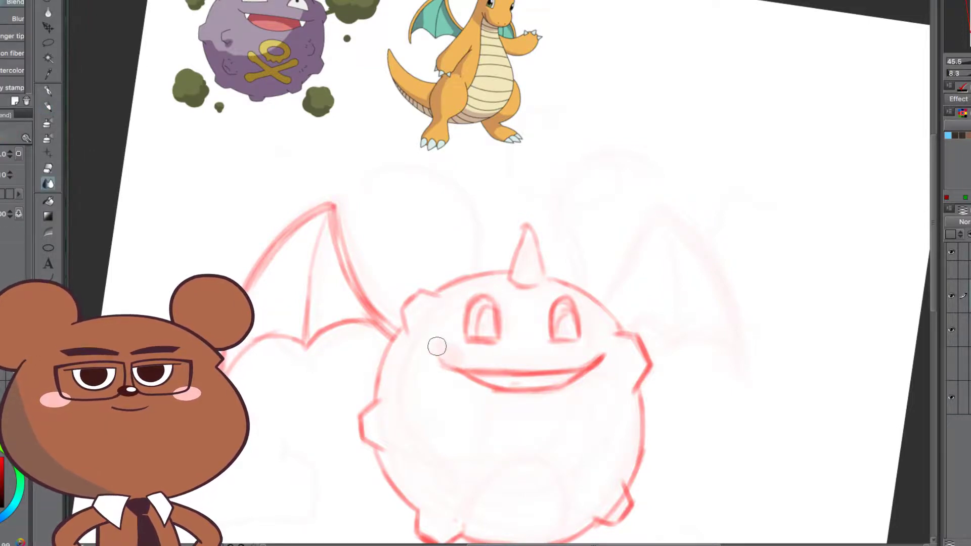
{"action": "left_click_drag", "start_coordinate": [433, 369], "coordinate": [442, 372]}
{"action": "mouse_move", "coordinate": [587, 347]}
{"action": "left_mouse_down"}
{"action": "mouse_move", "coordinate": [540, 360]}
{"action": "mouse_move", "coordinate": [556, 357]}
{"action": "left_mouse_up"}
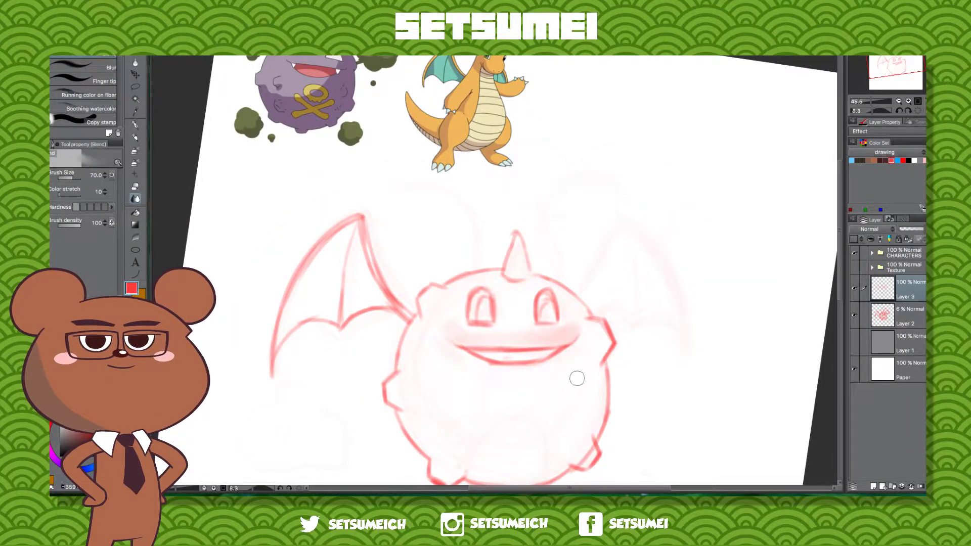
{"action": "left_click_drag", "start_coordinate": [625, 386], "coordinate": [659, 327]}
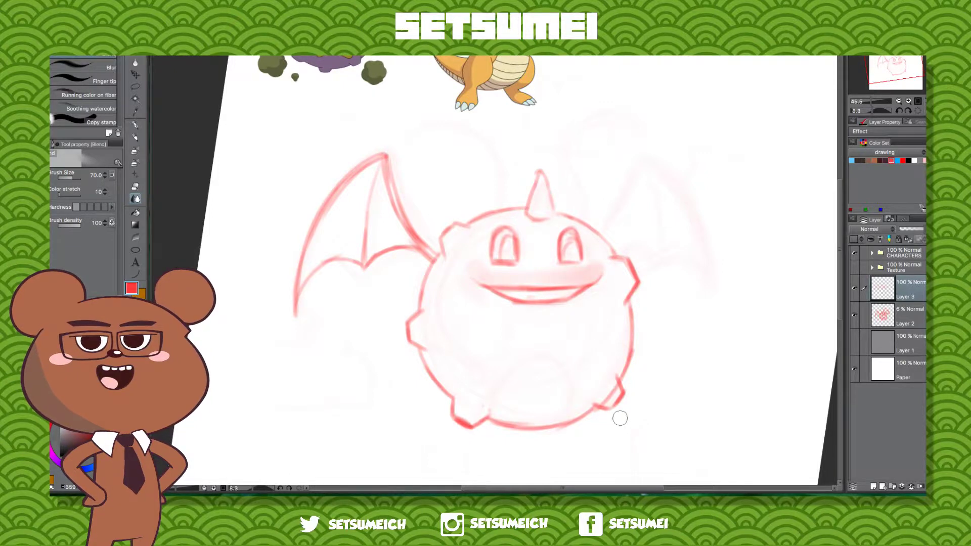
{"action": "left_click_drag", "start_coordinate": [620, 414], "coordinate": [605, 253]}
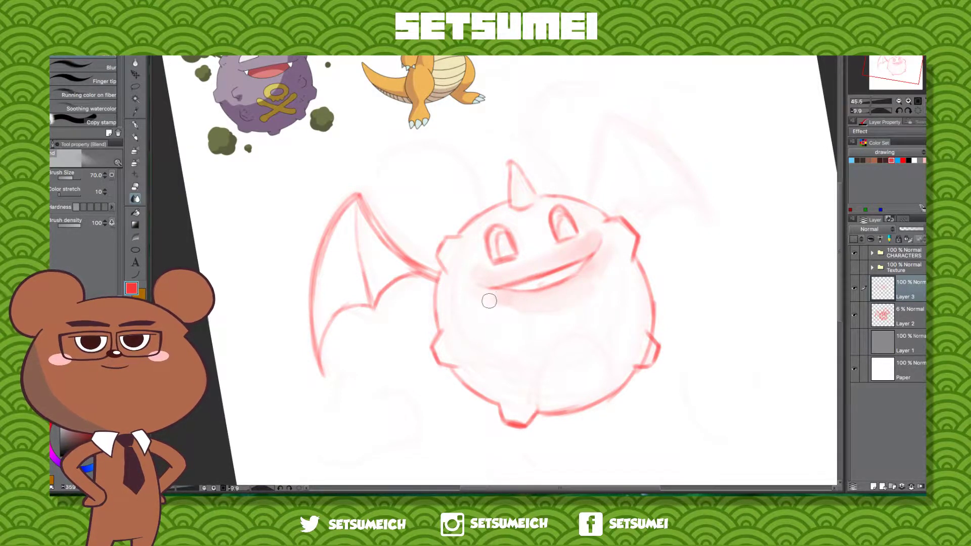
Step: Lasso the mouth with its shading, nudge it slightly closer to the eyes and clear the selection
{"action": "key", "text": "m"}
{"action": "mouse_move", "coordinate": [609, 231]}
{"action": "left_mouse_down"}
{"action": "mouse_move", "coordinate": [472, 302]}
{"action": "mouse_move", "coordinate": [475, 281]}
{"action": "left_mouse_up"}
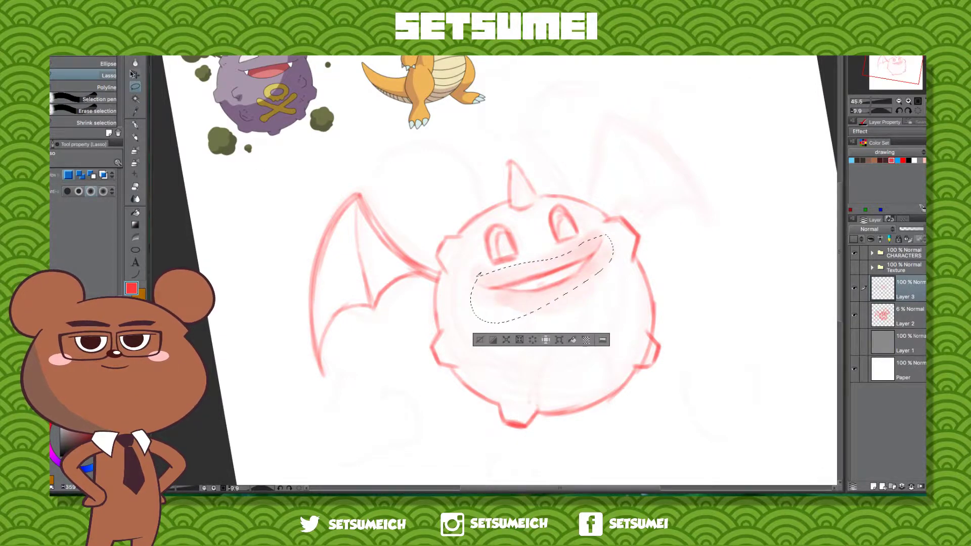
{"action": "key", "text": "k"}
{"action": "left_click_drag", "start_coordinate": [585, 270], "coordinate": [591, 263]}
{"action": "left_click_drag", "start_coordinate": [660, 358], "coordinate": [617, 362]}
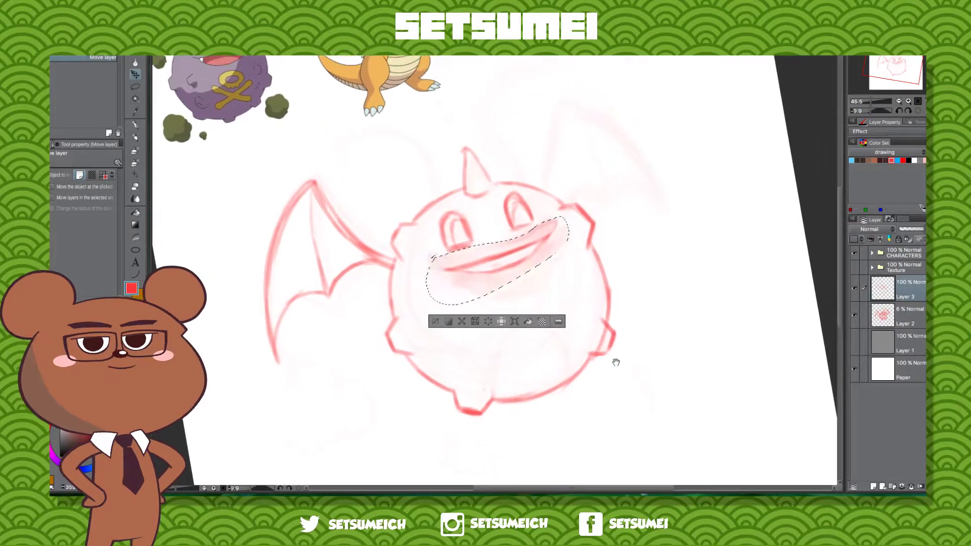
{"action": "key", "text": "ctrl+d"}
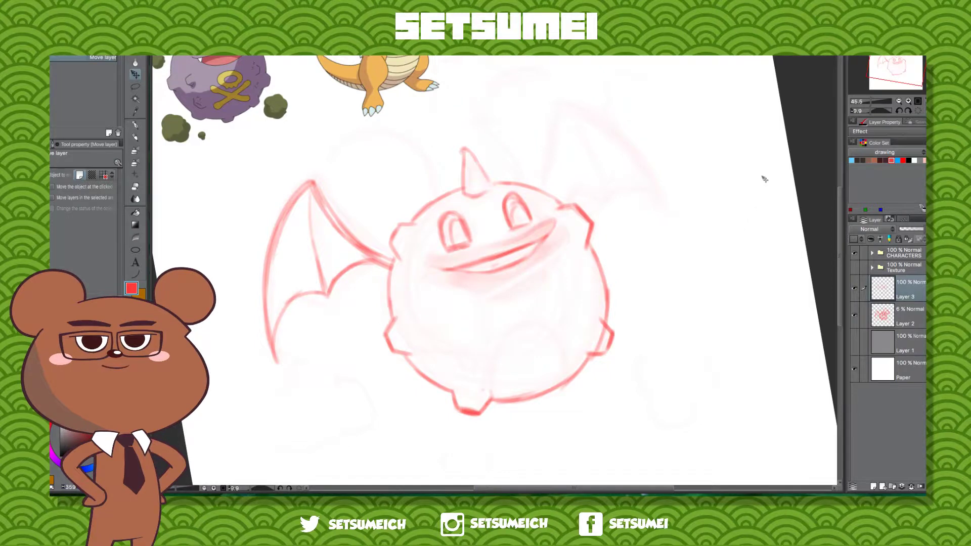
Step: Flip the canvas view horizontally
{"action": "left_click", "coordinate": [923, 116]}
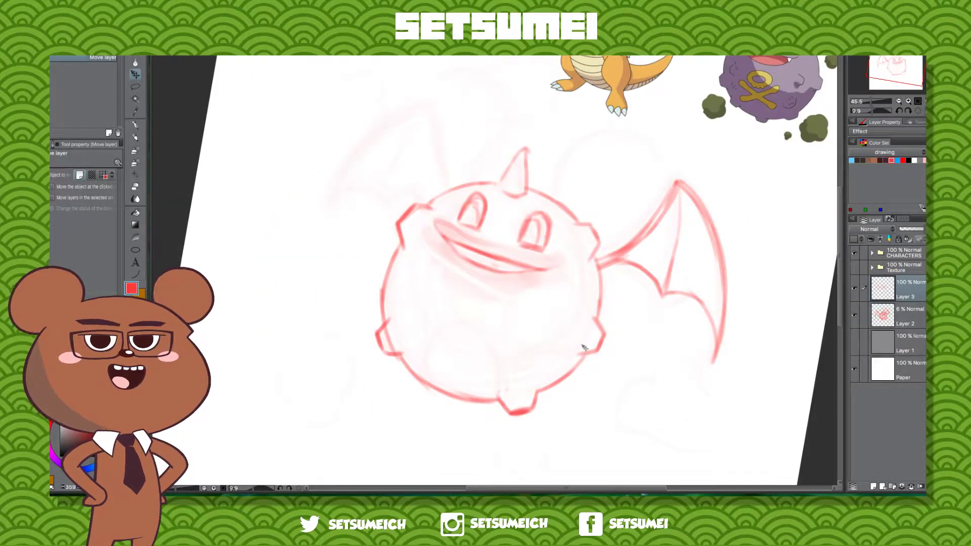
{"action": "key", "text": "o"}
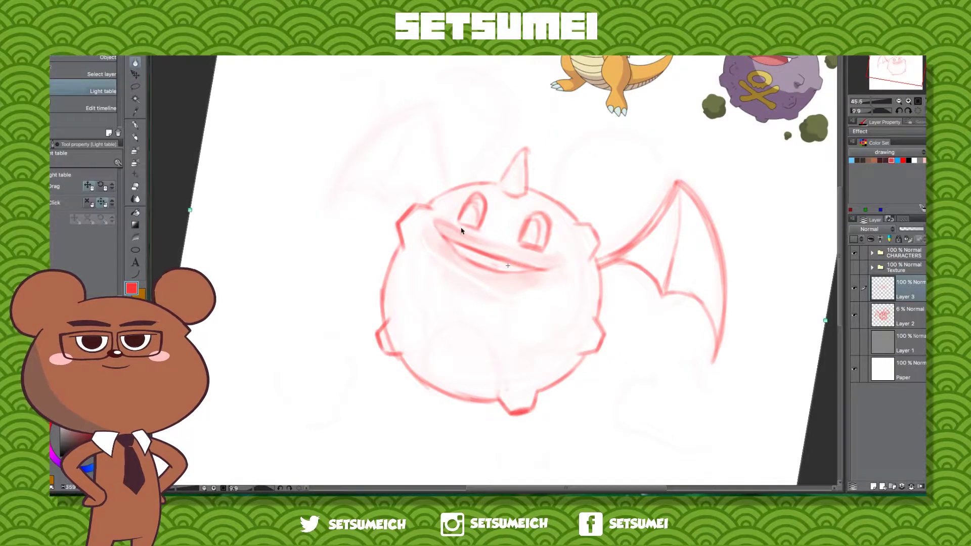
{"action": "key", "text": "m"}
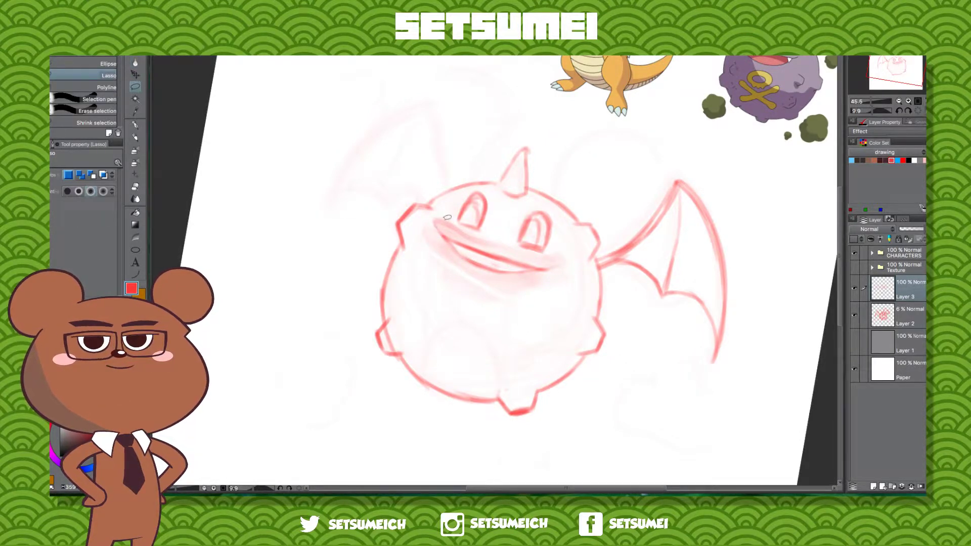
{"action": "left_click_drag", "start_coordinate": [524, 247], "coordinate": [540, 252]}
{"action": "key", "text": "ctrl+d"}
{"action": "key", "text": "space"}
{"action": "mouse_move", "coordinate": [580, 290]}
{"action": "left_mouse_down"}
{"action": "mouse_move", "coordinate": [472, 284]}
{"action": "mouse_move", "coordinate": [556, 307]}
{"action": "left_mouse_up"}
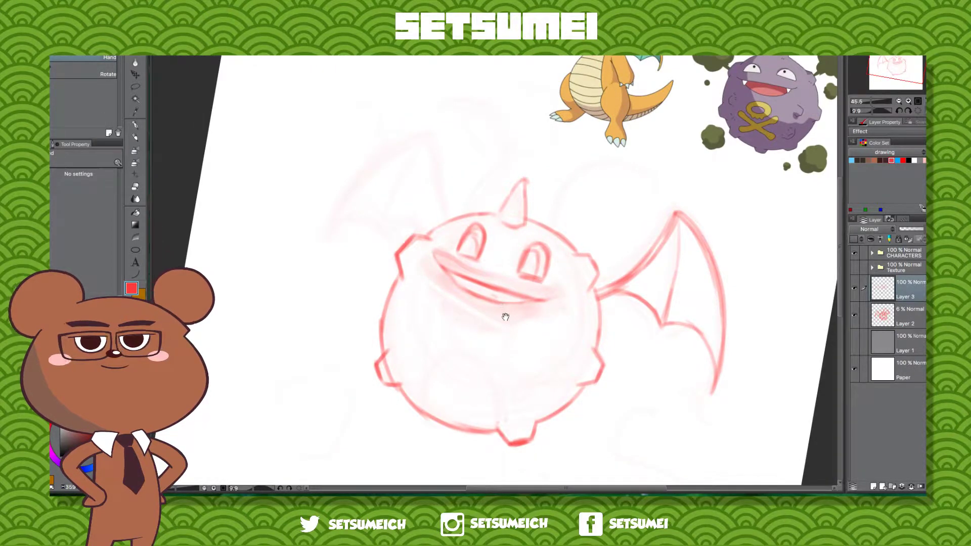
Step: Lasso the mouth with its shading in the mirrored view, shift it slightly upward with a transform and deselect it
{"action": "key", "text": "m"}
{"action": "mouse_move", "coordinate": [431, 266]}
{"action": "left_mouse_down"}
{"action": "mouse_move", "coordinate": [448, 251]}
{"action": "mouse_move", "coordinate": [532, 289]}
{"action": "left_mouse_up"}
{"action": "left_click_drag", "start_coordinate": [516, 344], "coordinate": [403, 273]}
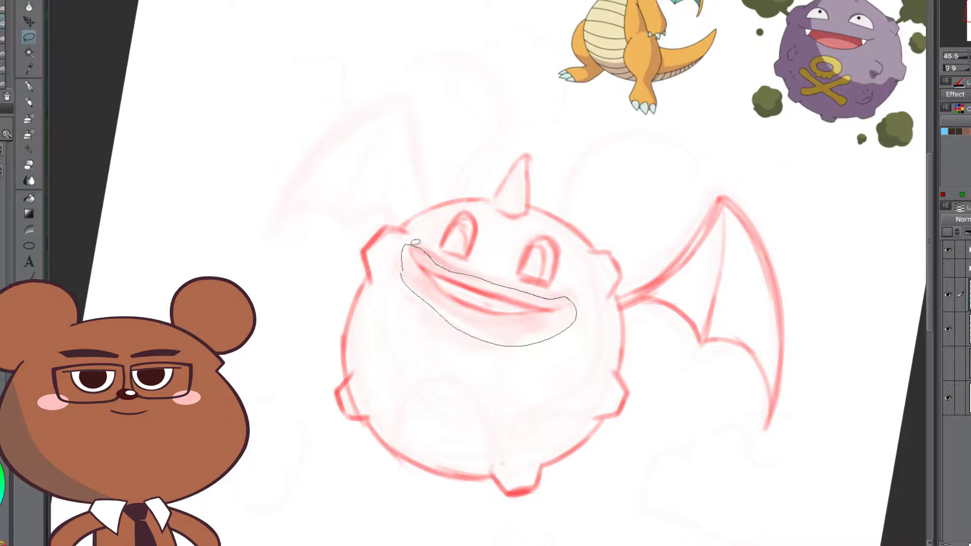
{"action": "key", "text": "k"}
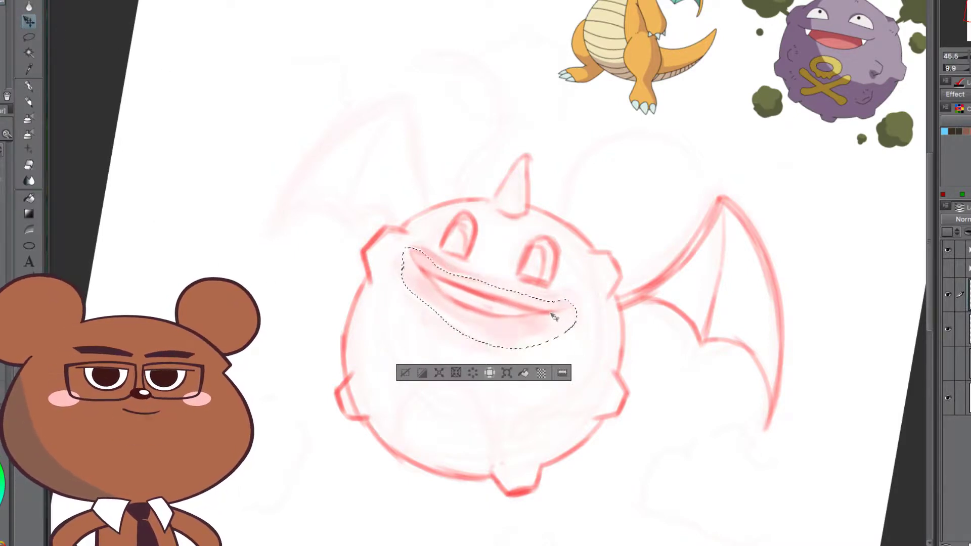
{"action": "key", "text": "ctrl+t"}
{"action": "mouse_move", "coordinate": [593, 308]}
{"action": "left_mouse_down"}
{"action": "mouse_move", "coordinate": [594, 317]}
{"action": "mouse_move", "coordinate": [594, 308]}
{"action": "mouse_move", "coordinate": [556, 310]}
{"action": "left_mouse_up"}
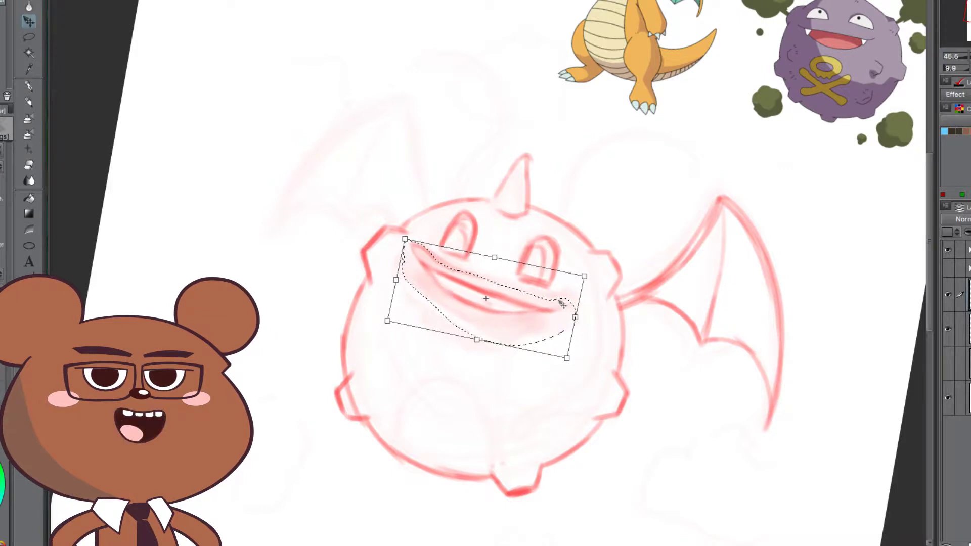
{"action": "key", "text": "Return"}
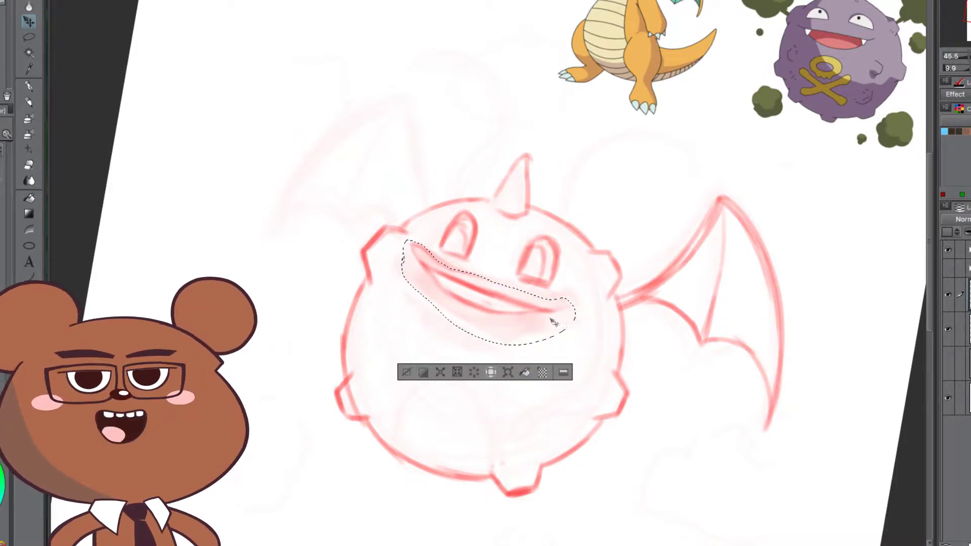
{"action": "key", "text": "ctrl+d"}
Step: Blend the shading at the mouth's left corner outward into the cheek
{"action": "key", "text": "j"}
{"action": "left_click_drag", "start_coordinate": [424, 248], "coordinate": [402, 265]}
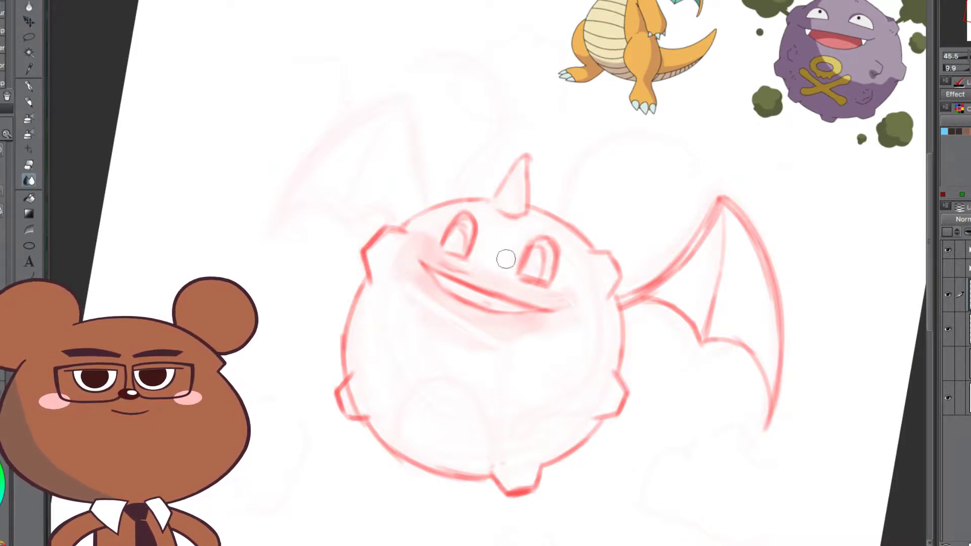
{"action": "mouse_move", "coordinate": [673, 435]}
{"action": "left_mouse_down"}
{"action": "mouse_move", "coordinate": [576, 383]}
{"action": "mouse_move", "coordinate": [648, 446]}
{"action": "left_mouse_up"}
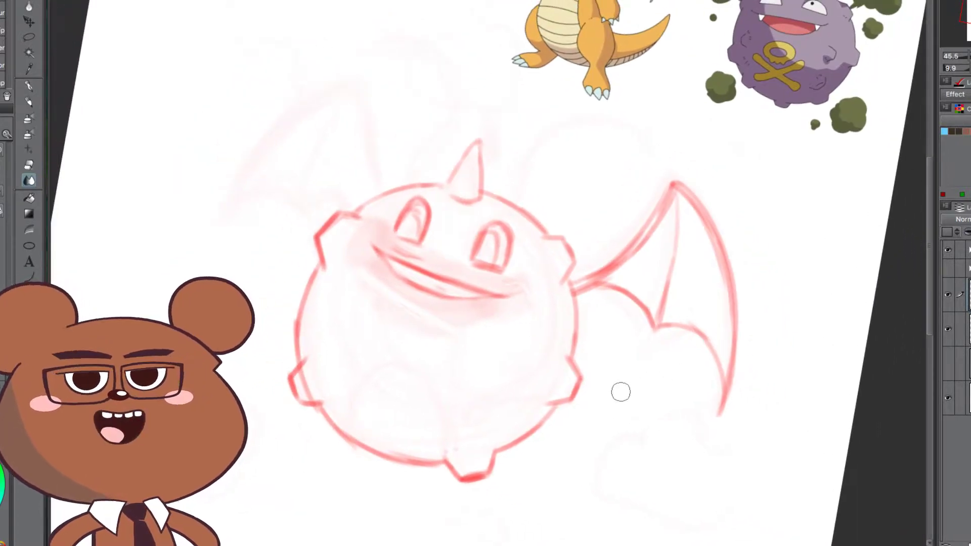
Step: Lasso the finished red wing on the right side of the body and duplicate it by copying and pasting
{"action": "key", "text": "o"}
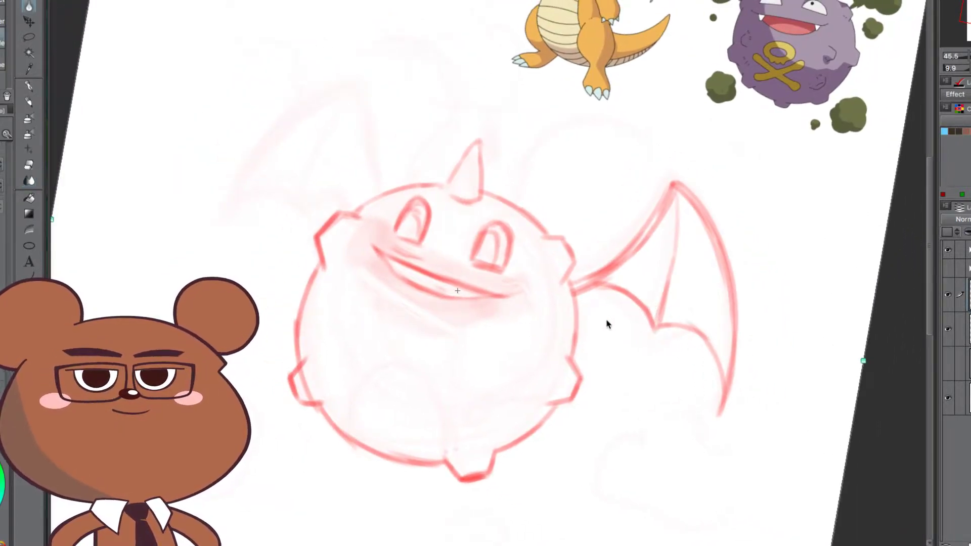
{"action": "key", "text": "m"}
{"action": "mouse_move", "coordinate": [580, 283]}
{"action": "left_mouse_down"}
{"action": "mouse_move", "coordinate": [782, 366]}
{"action": "mouse_move", "coordinate": [588, 206]}
{"action": "mouse_move", "coordinate": [595, 256]}
{"action": "left_mouse_up"}
{"action": "left_click_drag", "start_coordinate": [660, 162], "coordinate": [600, 243]}
{"action": "mouse_move", "coordinate": [577, 275]}
{"action": "left_mouse_down"}
{"action": "mouse_move", "coordinate": [696, 434]}
{"action": "mouse_move", "coordinate": [678, 124]}
{"action": "left_mouse_up"}
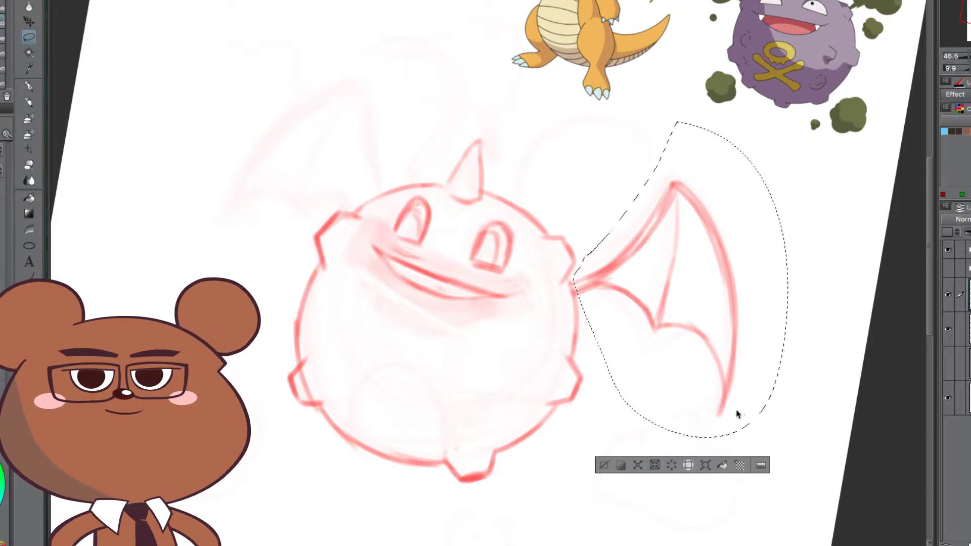
{"action": "key", "text": "super+c"}
{"action": "key", "text": "super+v"}
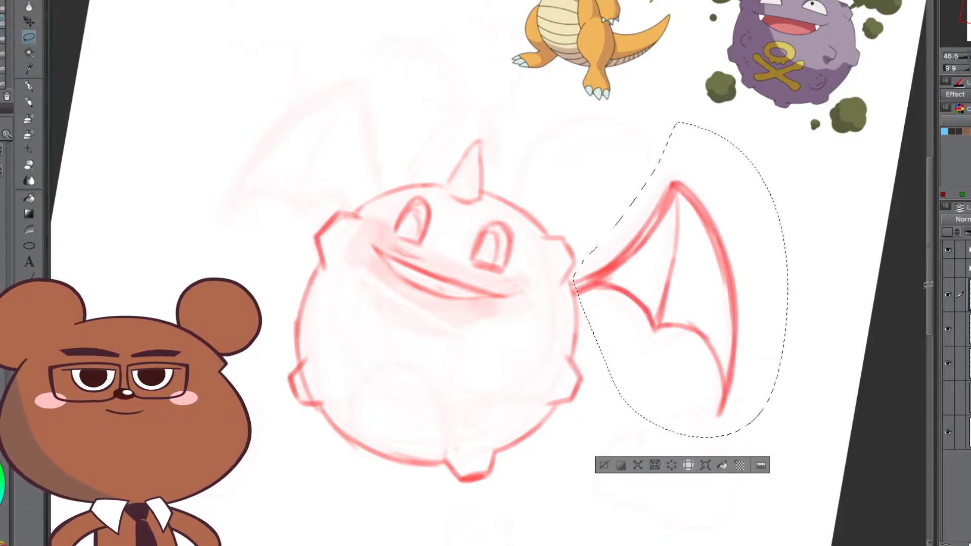
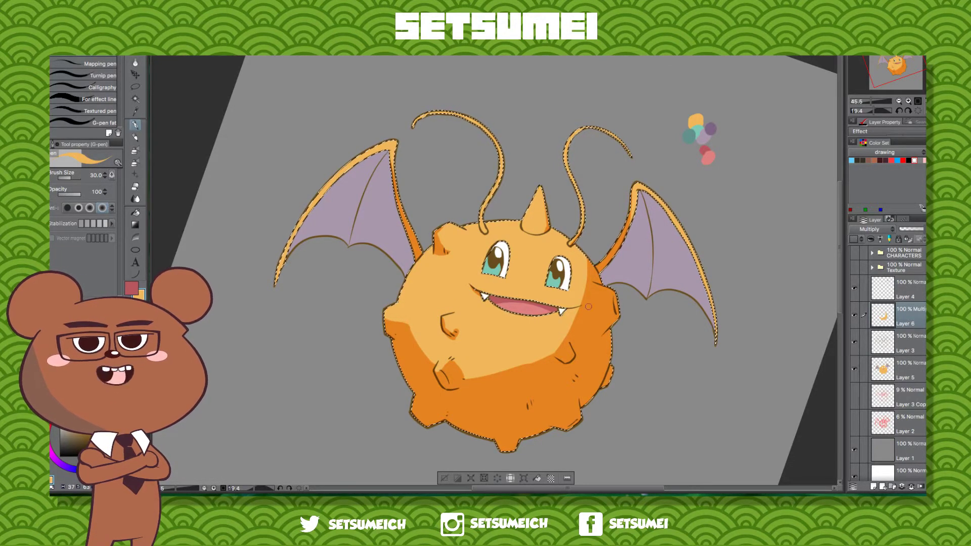
Step: Shade the antennae and the base of the horn in darker orange on the multiply Layer 6
{"action": "left_click_drag", "start_coordinate": [541, 397], "coordinate": [543, 341]}
{"action": "left_click_drag", "start_coordinate": [627, 323], "coordinate": [498, 126]}
{"action": "left_click_drag", "start_coordinate": [614, 241], "coordinate": [538, 296]}
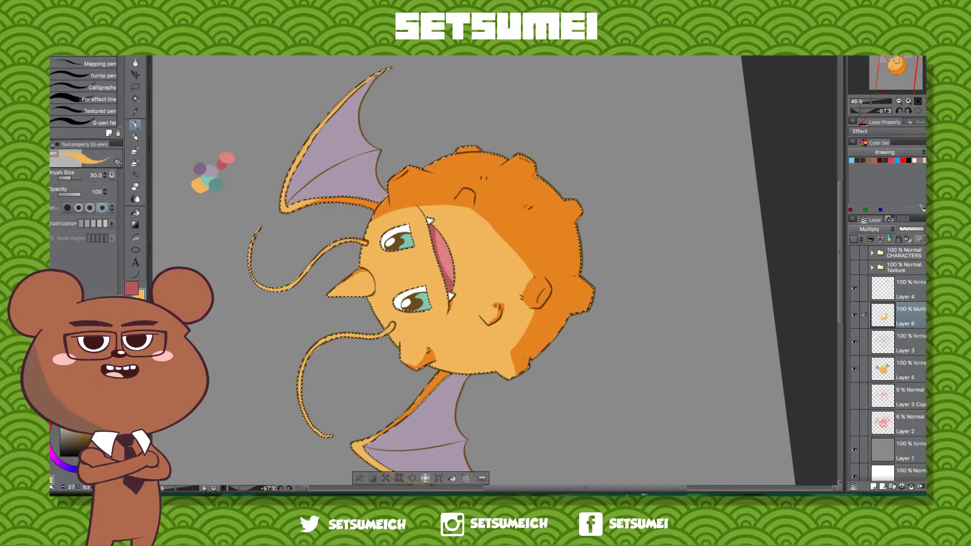
{"action": "key", "text": "r"}
{"action": "left_click_drag", "start_coordinate": [543, 289], "coordinate": [353, 308]}
{"action": "left_click_drag", "start_coordinate": [488, 137], "coordinate": [361, 292]}
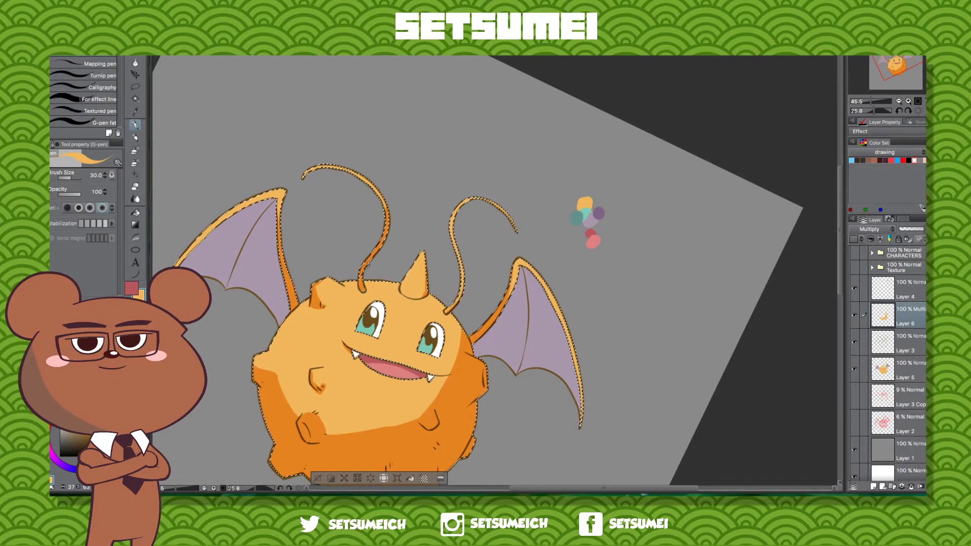
{"action": "left_click_drag", "start_coordinate": [506, 355], "coordinate": [513, 272]}
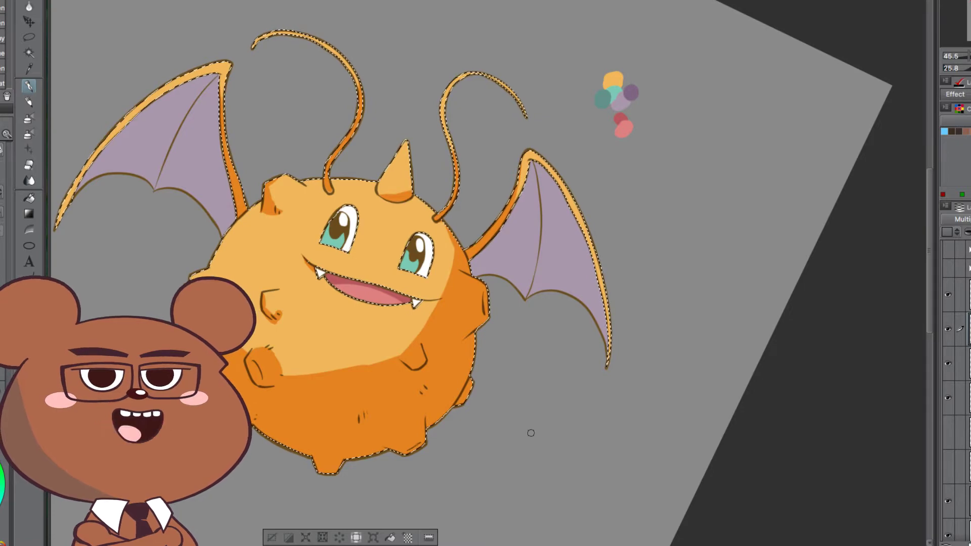
Step: Touch up the orange shadow around the horn's base and face on Layer 6, and clear the selection
{"action": "mouse_move", "coordinate": [537, 440]}
{"action": "left_mouse_down"}
{"action": "mouse_move", "coordinate": [636, 286]}
{"action": "mouse_move", "coordinate": [581, 431]}
{"action": "mouse_move", "coordinate": [646, 310]}
{"action": "mouse_move", "coordinate": [644, 292]}
{"action": "mouse_move", "coordinate": [646, 343]}
{"action": "mouse_move", "coordinate": [674, 245]}
{"action": "mouse_move", "coordinate": [692, 394]}
{"action": "mouse_move", "coordinate": [611, 459]}
{"action": "mouse_move", "coordinate": [679, 434]}
{"action": "mouse_move", "coordinate": [694, 223]}
{"action": "left_mouse_up"}
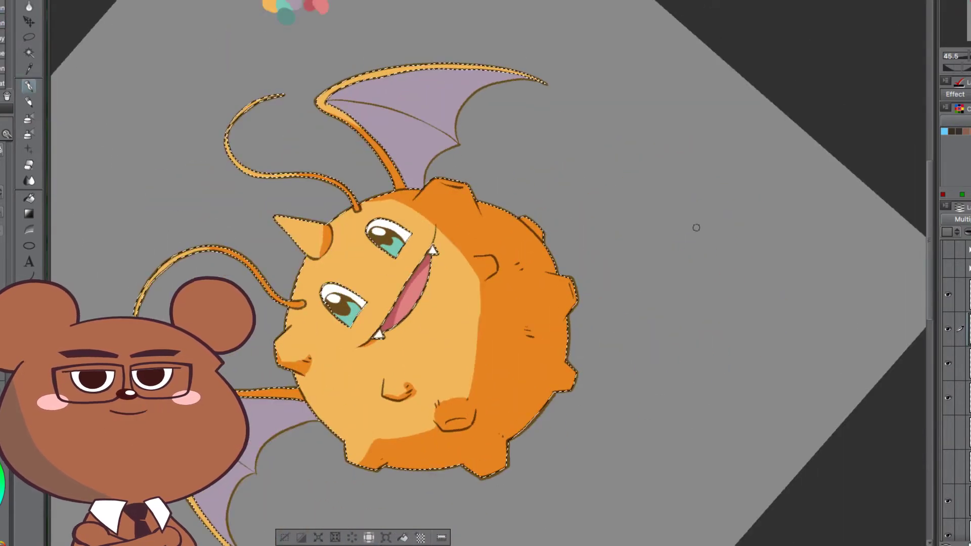
{"action": "scroll", "coordinate": [487, 256], "scroll_direction": "up", "scroll_amount": 5}
{"action": "mouse_move", "coordinate": [349, 344]}
{"action": "left_mouse_down"}
{"action": "mouse_move", "coordinate": [492, 262]}
{"action": "mouse_move", "coordinate": [533, 261]}
{"action": "left_mouse_up"}
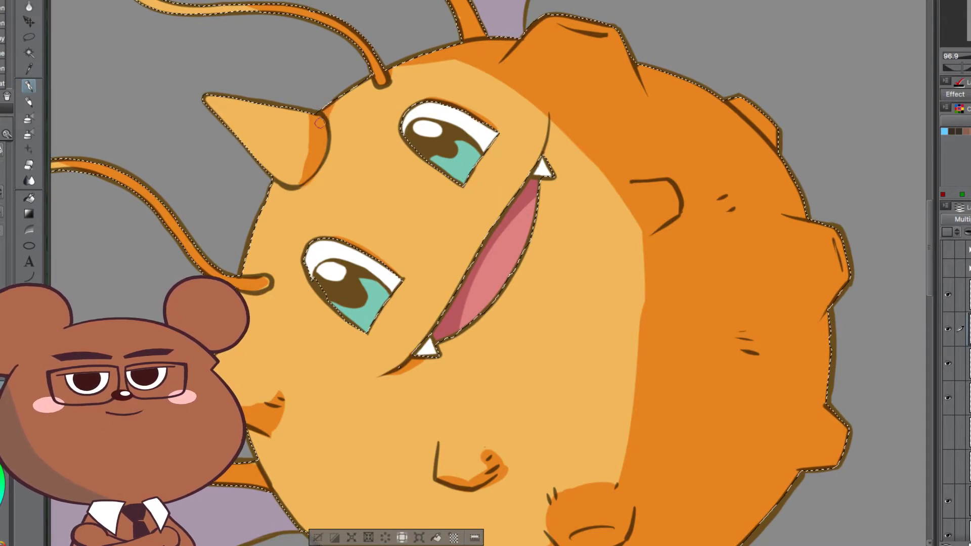
{"action": "left_click_drag", "start_coordinate": [678, 445], "coordinate": [350, 511]}
{"action": "left_click_drag", "start_coordinate": [646, 438], "coordinate": [735, 351]}
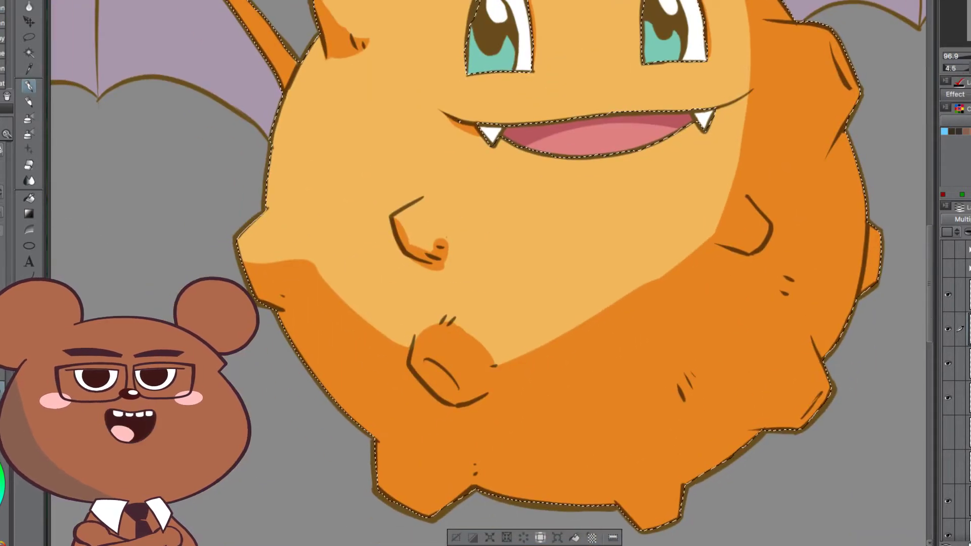
{"action": "left_click_drag", "start_coordinate": [733, 313], "coordinate": [590, 343]}
{"action": "key", "text": "ctrl+d"}
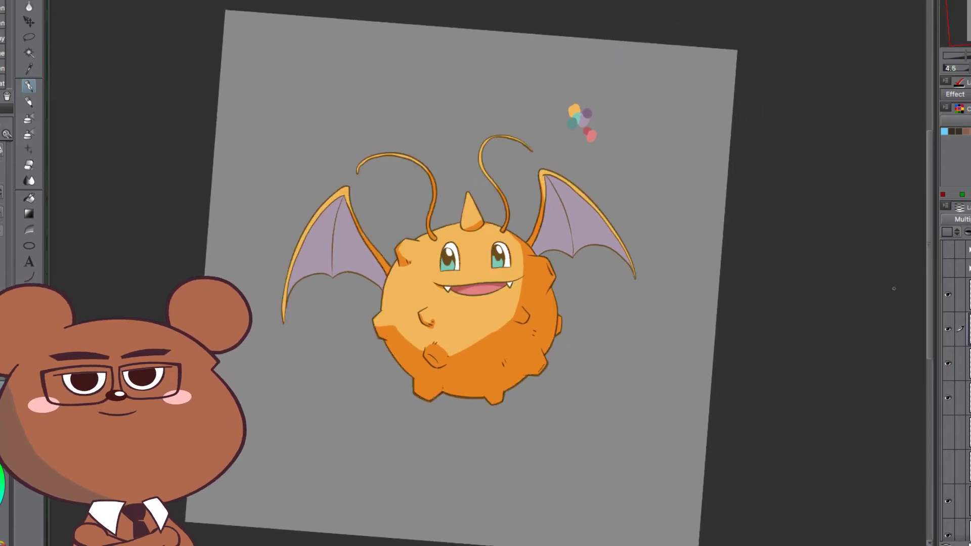
Step: Select the purple membranes of both wings on Layer 5 by color area
{"action": "left_click_drag", "start_coordinate": [657, 448], "coordinate": [548, 420]}
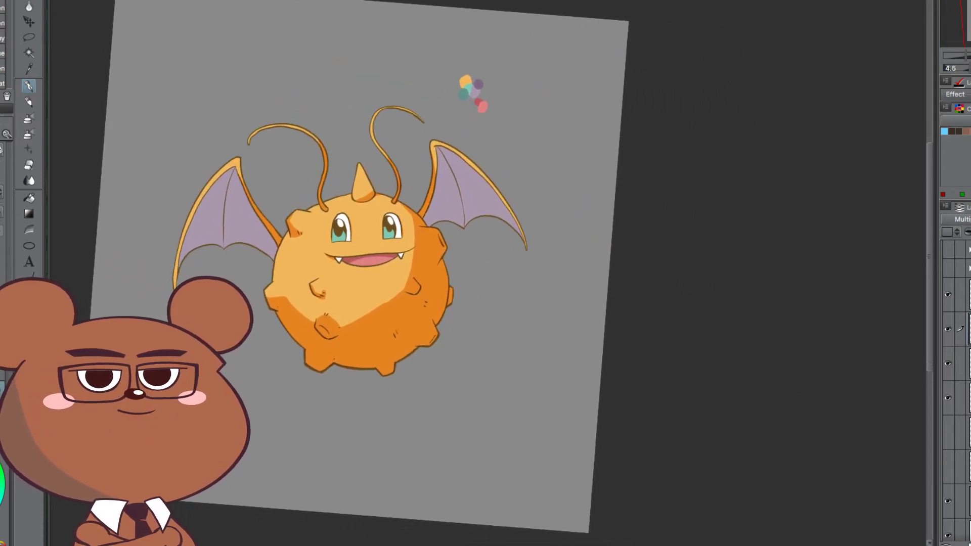
{"action": "left_click", "coordinate": [969, 398]}
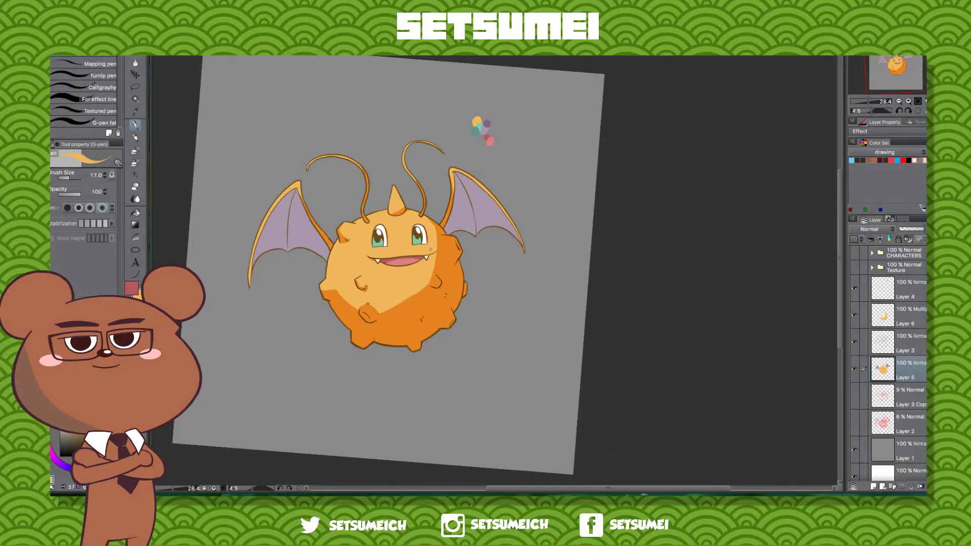
{"action": "key", "text": "w"}
{"action": "left_click", "coordinate": [314, 220]}
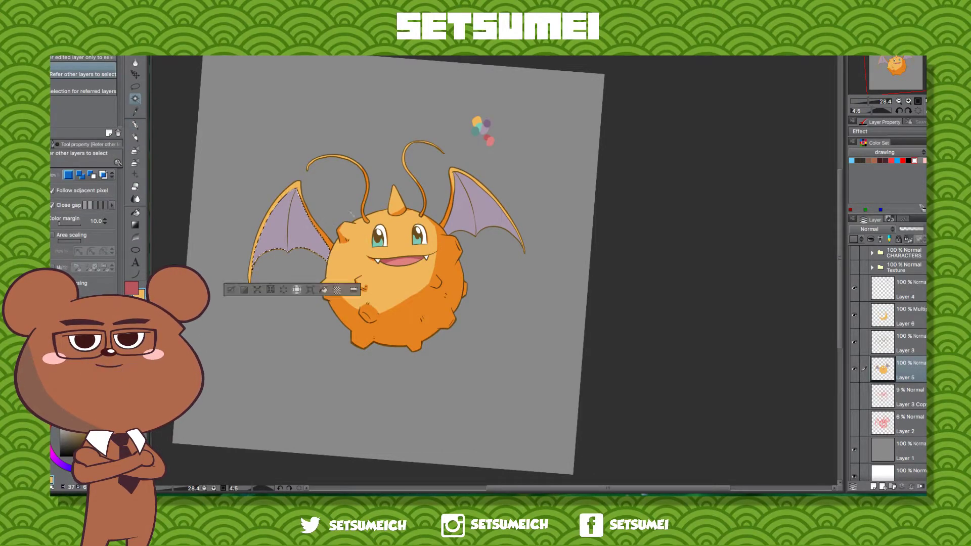
{"action": "left_click", "coordinate": [486, 211], "text": "shift"}
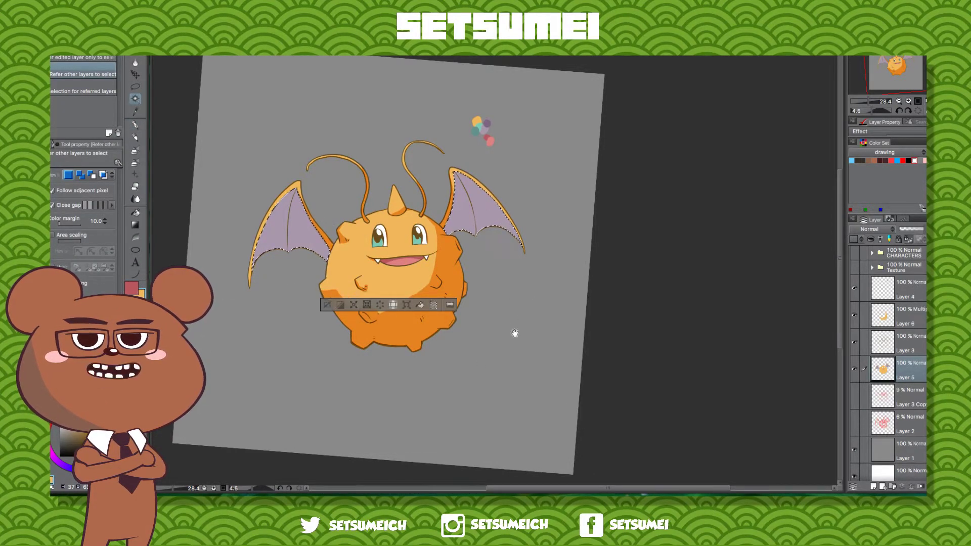
{"action": "left_click_drag", "start_coordinate": [515, 333], "coordinate": [594, 328]}
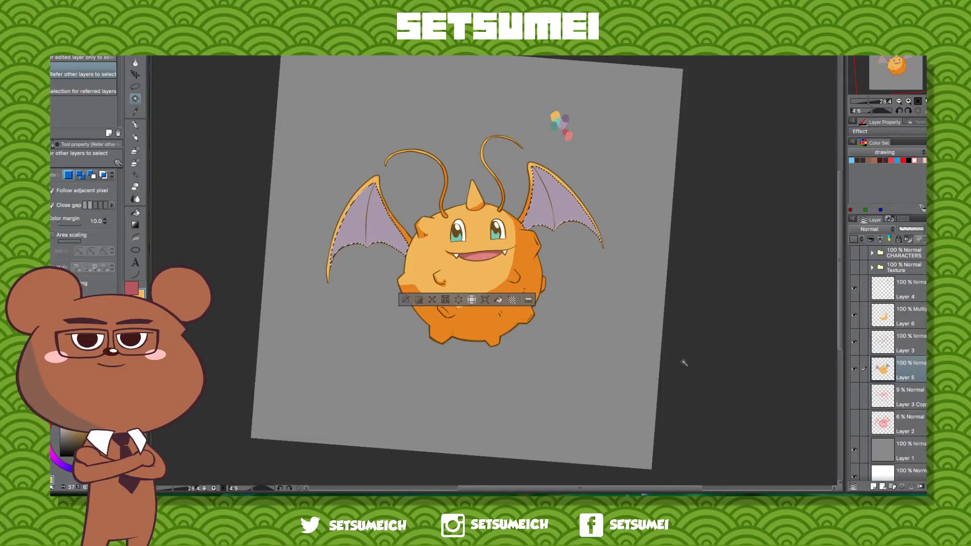
Step: Sample the wing's light purple for the G-pen, make the multiply Layer 6 active and set the brush size to 60
{"action": "left_click_drag", "start_coordinate": [868, 102], "coordinate": [874, 102]}
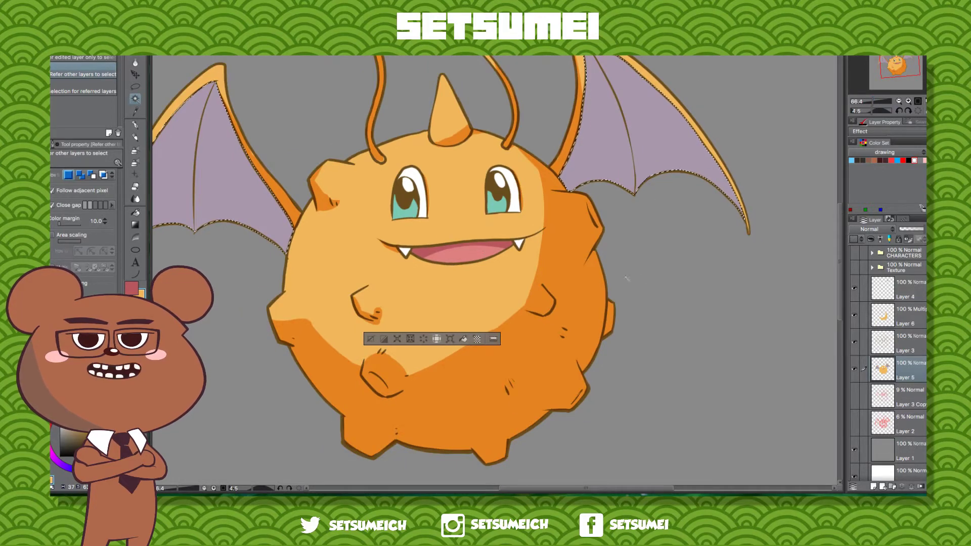
{"action": "left_click_drag", "start_coordinate": [863, 99], "coordinate": [873, 101]}
{"action": "left_click_drag", "start_coordinate": [525, 229], "coordinate": [525, 310]}
{"action": "left_click_drag", "start_coordinate": [640, 320], "coordinate": [779, 312]}
{"action": "left_click_drag", "start_coordinate": [640, 371], "coordinate": [736, 356]}
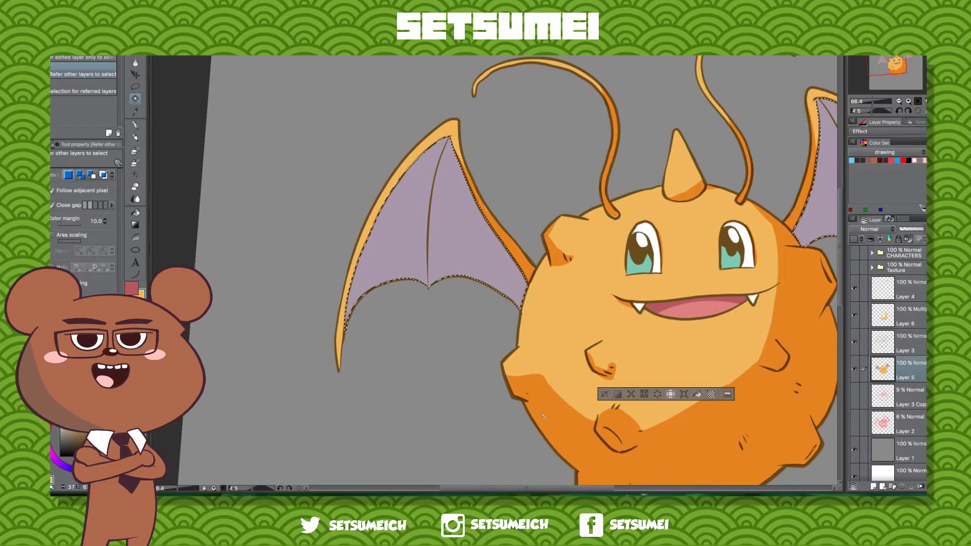
{"action": "key", "text": "p"}
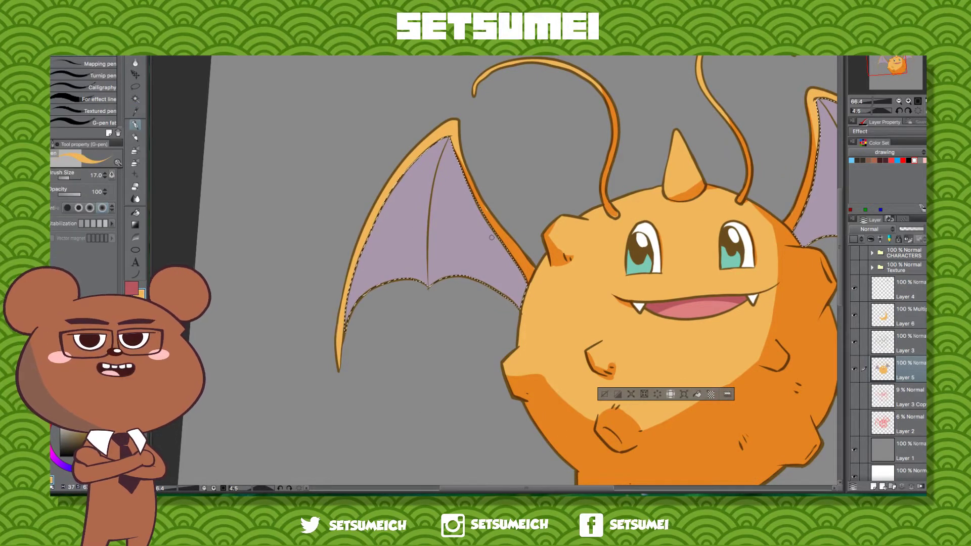
{"action": "key", "text": "bracketright"}
{"action": "key", "text": "bracketright"}
{"action": "left_click", "coordinate": [477, 233], "text": "alt"}
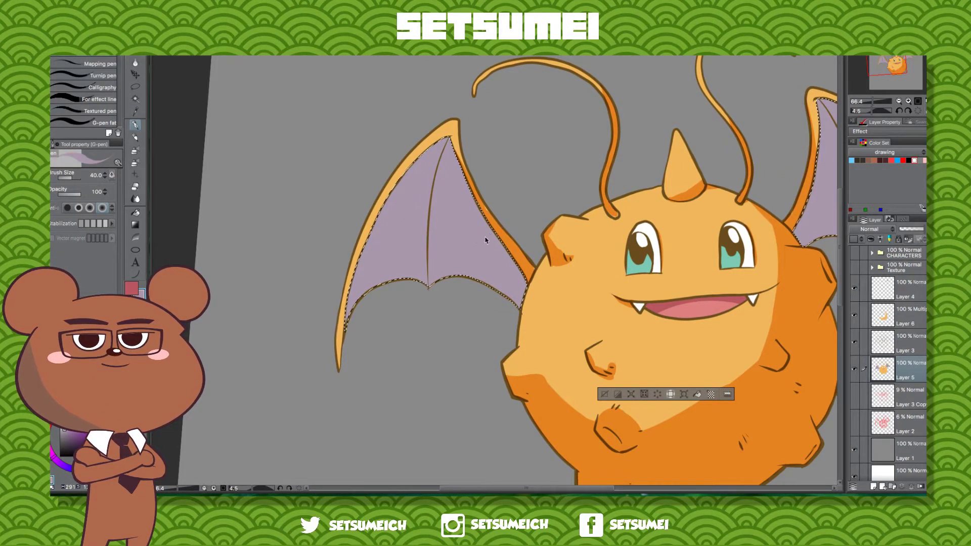
{"action": "left_click", "coordinate": [906, 317]}
{"action": "key", "text": "bracketright"}
{"action": "key", "text": "bracketright"}
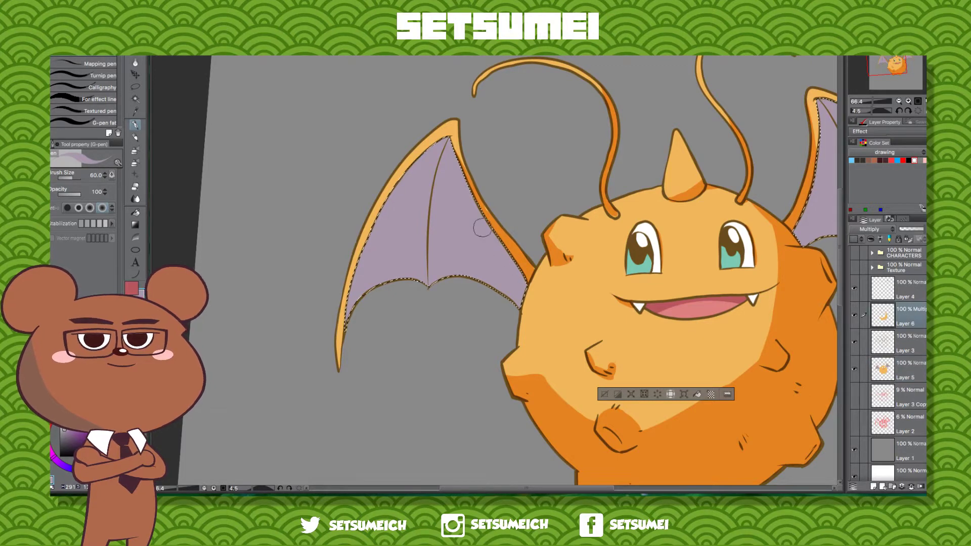
Step: Paint multiply shadows along the inner and outer edges of the left wing's membrane
{"action": "left_click_drag", "start_coordinate": [471, 206], "coordinate": [490, 238]}
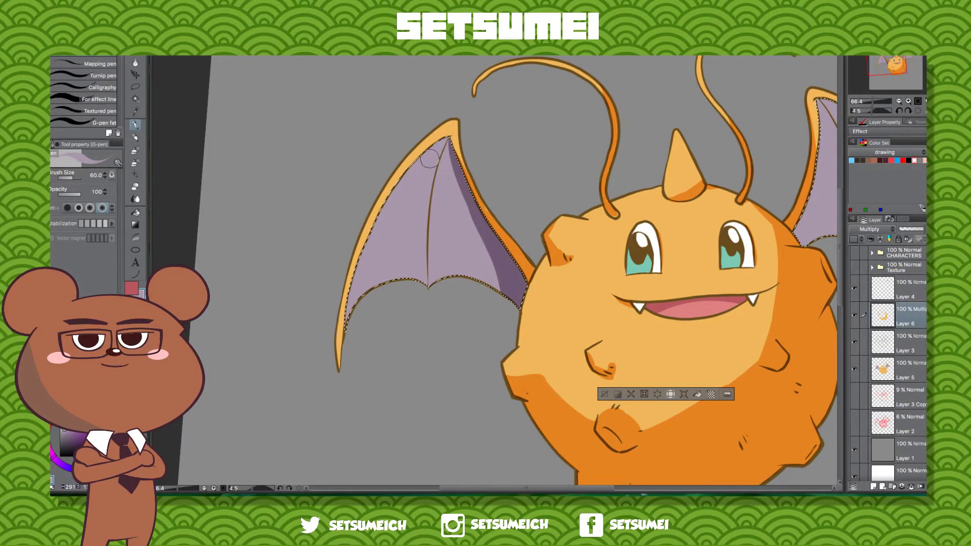
{"action": "left_click_drag", "start_coordinate": [390, 215], "coordinate": [413, 165]}
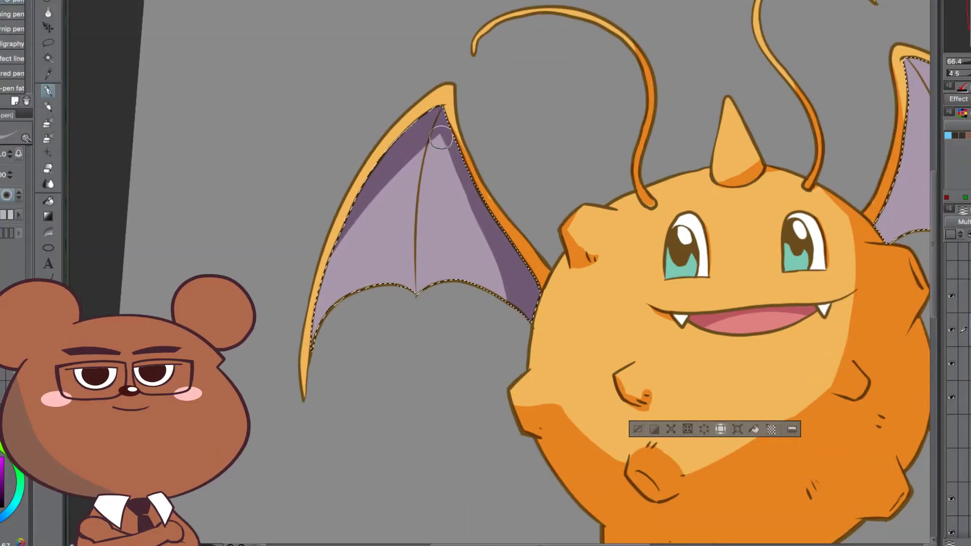
{"action": "left_click_drag", "start_coordinate": [443, 147], "coordinate": [498, 296]}
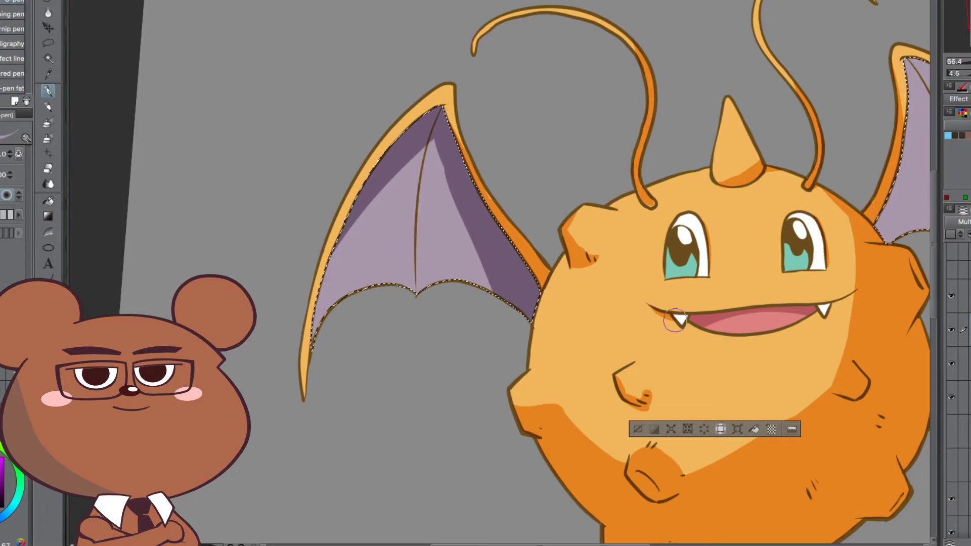
{"action": "left_click_drag", "start_coordinate": [353, 212], "coordinate": [315, 337]}
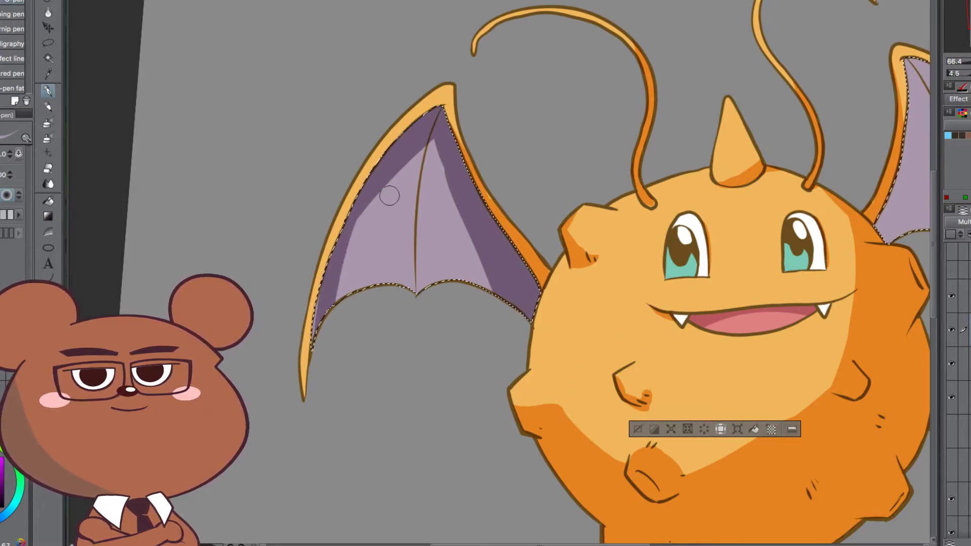
{"action": "left_click_drag", "start_coordinate": [353, 206], "coordinate": [409, 156]}
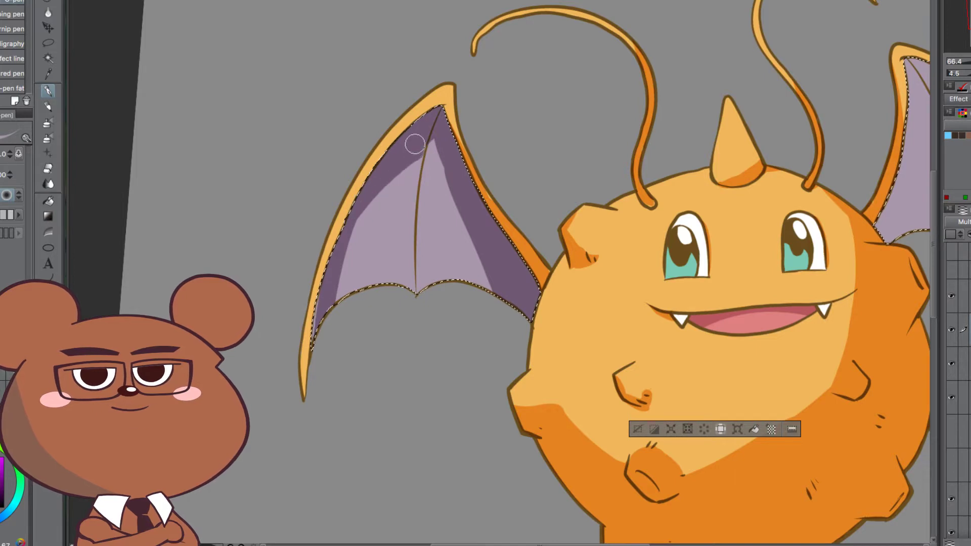
Step: Paint matching purple shadows along the inner and upper edges of the right wing's membrane
{"action": "left_click_drag", "start_coordinate": [573, 418], "coordinate": [259, 417]}
{"action": "mouse_move", "coordinate": [588, 60]}
{"action": "left_mouse_down"}
{"action": "mouse_move", "coordinate": [571, 248]}
{"action": "mouse_move", "coordinate": [580, 254]}
{"action": "left_mouse_up"}
{"action": "left_click_drag", "start_coordinate": [585, 91], "coordinate": [592, 263]}
{"action": "left_click_drag", "start_coordinate": [582, 110], "coordinate": [569, 218]}
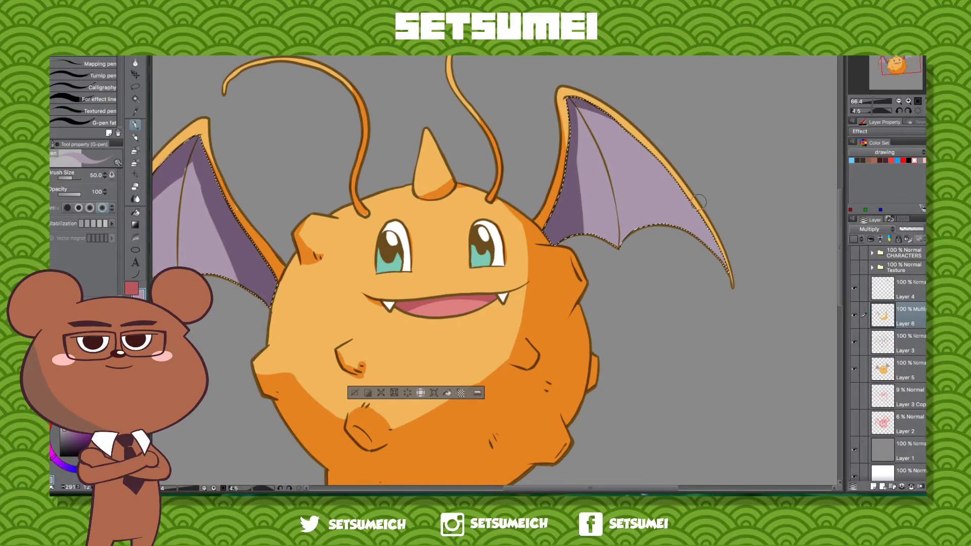
{"action": "left_click_drag", "start_coordinate": [689, 202], "coordinate": [572, 102]}
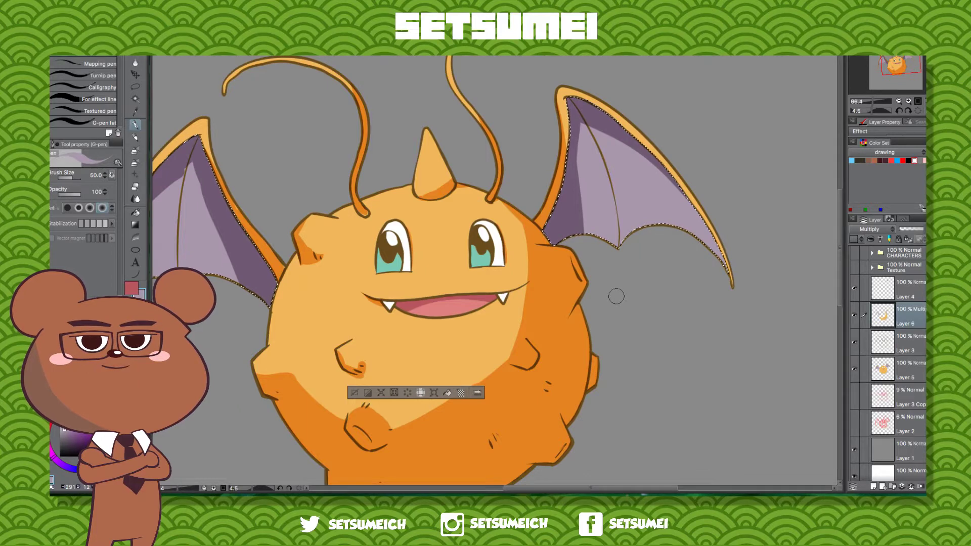
Step: Check the wing shading at full view and against the Dragonite reference in the CHARACTERS folder, and hide the folder again
{"action": "scroll", "coordinate": [616, 296], "scroll_direction": "down", "scroll_amount": 10}
{"action": "scroll", "coordinate": [617, 296], "scroll_direction": "right", "scroll_amount": 5}
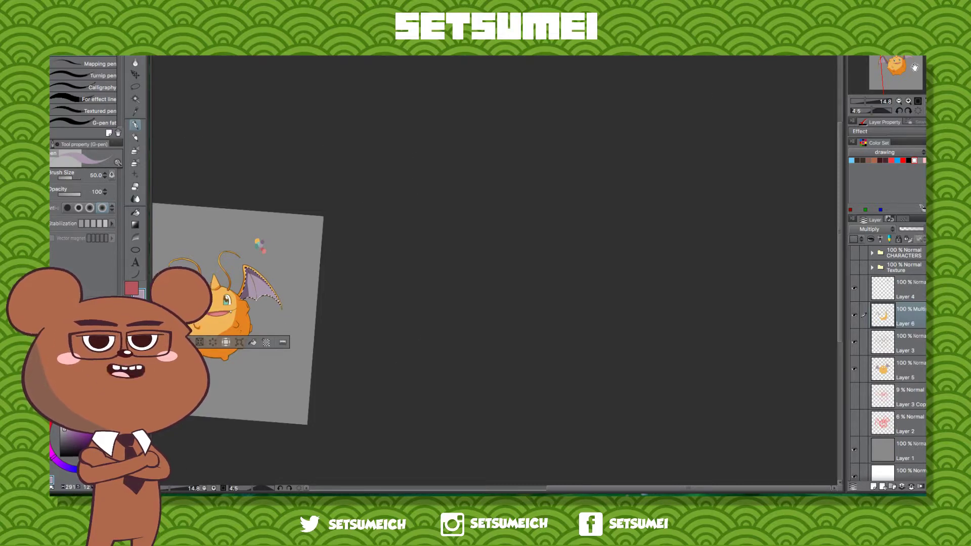
{"action": "left_click_drag", "start_coordinate": [881, 71], "coordinate": [891, 63]}
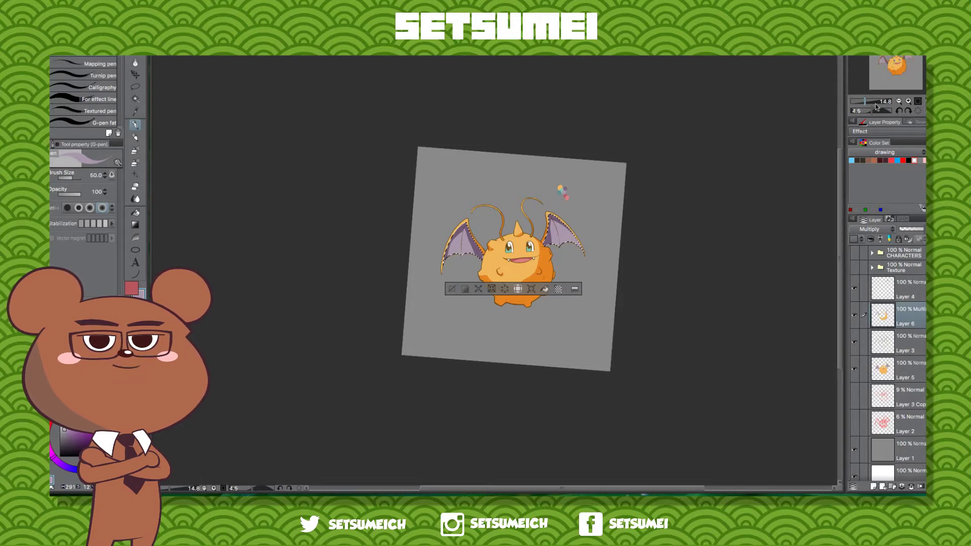
{"action": "left_click_drag", "start_coordinate": [867, 103], "coordinate": [873, 104]}
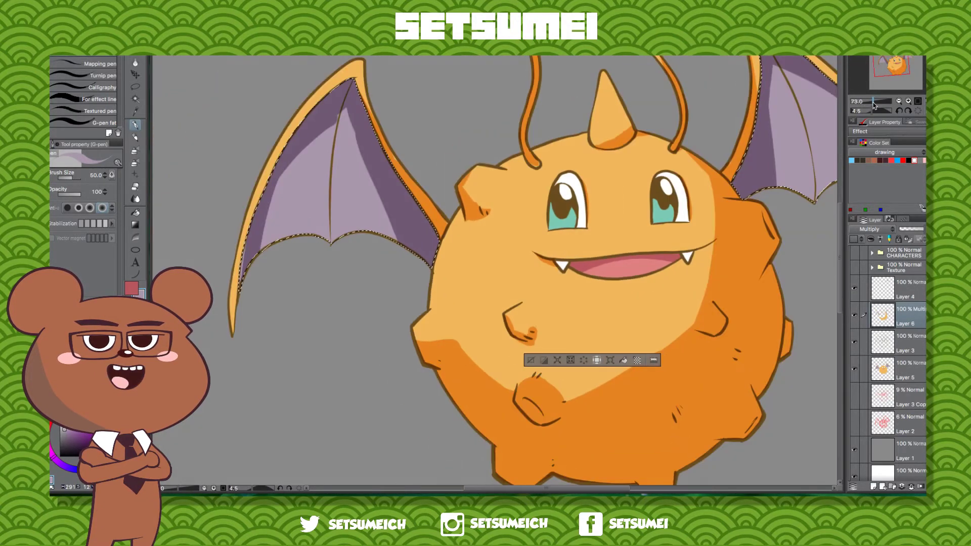
{"action": "mouse_move", "coordinate": [647, 284]}
{"action": "left_mouse_down"}
{"action": "mouse_move", "coordinate": [486, 355]}
{"action": "mouse_move", "coordinate": [423, 321]}
{"action": "left_mouse_up"}
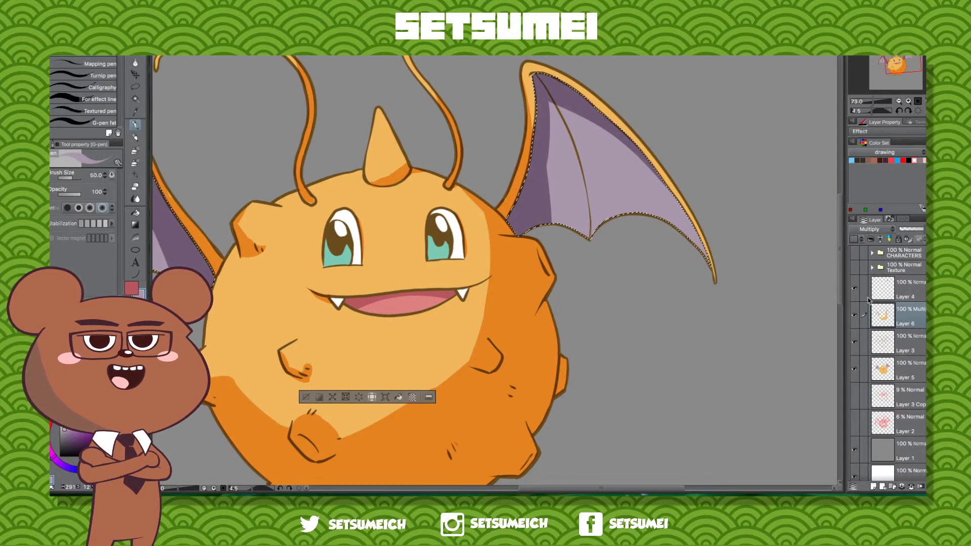
{"action": "left_click_drag", "start_coordinate": [891, 66], "coordinate": [898, 44]}
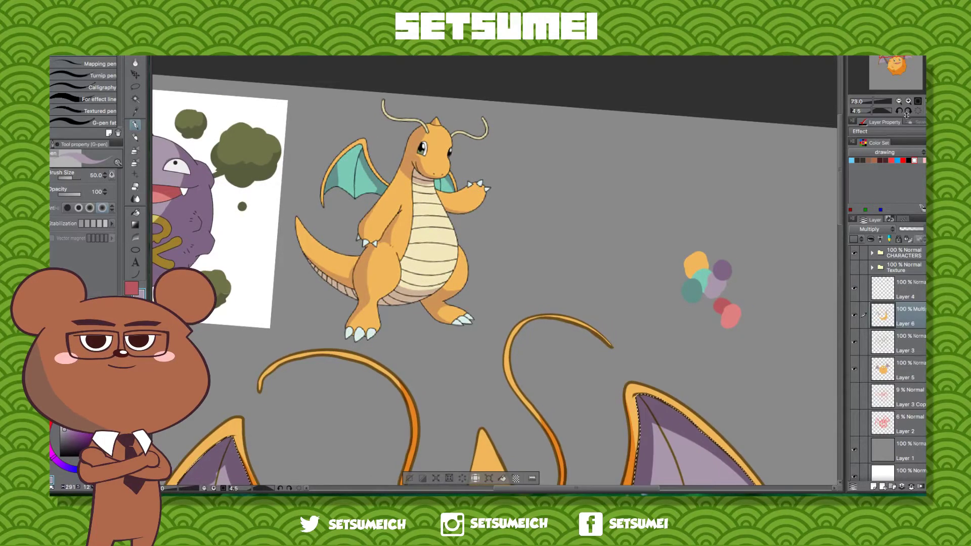
{"action": "left_click", "coordinate": [855, 253]}
Step: Widen the purple shadow along the body-side edge of the left wing's membrane with the size 50 pen
{"action": "left_click_drag", "start_coordinate": [586, 386], "coordinate": [499, 174]}
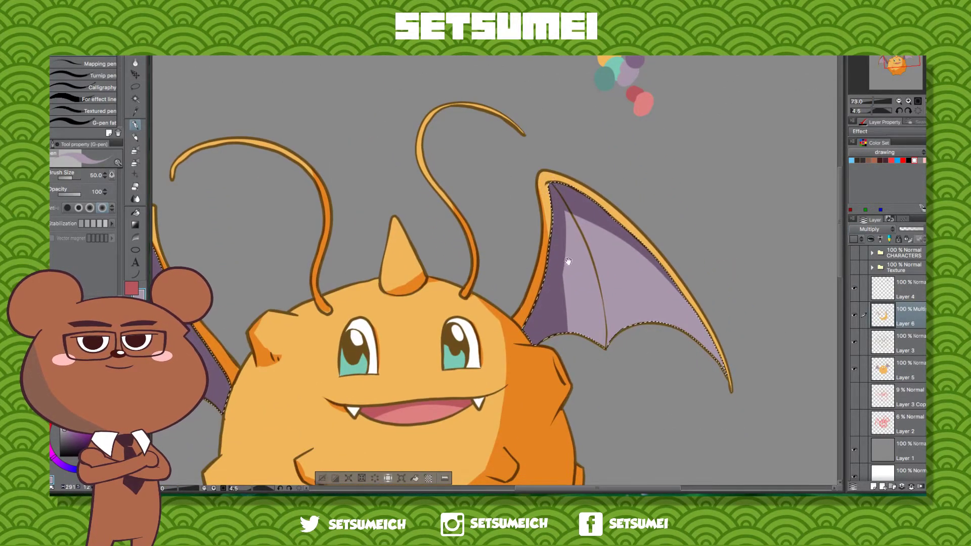
{"action": "mouse_move", "coordinate": [539, 381]}
{"action": "left_mouse_down"}
{"action": "mouse_move", "coordinate": [577, 305]}
{"action": "mouse_move", "coordinate": [644, 221]}
{"action": "mouse_move", "coordinate": [696, 336]}
{"action": "mouse_move", "coordinate": [709, 433]}
{"action": "left_mouse_up"}
{"action": "mouse_move", "coordinate": [285, 176]}
{"action": "left_mouse_down"}
{"action": "mouse_move", "coordinate": [328, 264]}
{"action": "mouse_move", "coordinate": [335, 306]}
{"action": "left_mouse_up"}
{"action": "left_click_drag", "start_coordinate": [322, 264], "coordinate": [342, 313]}
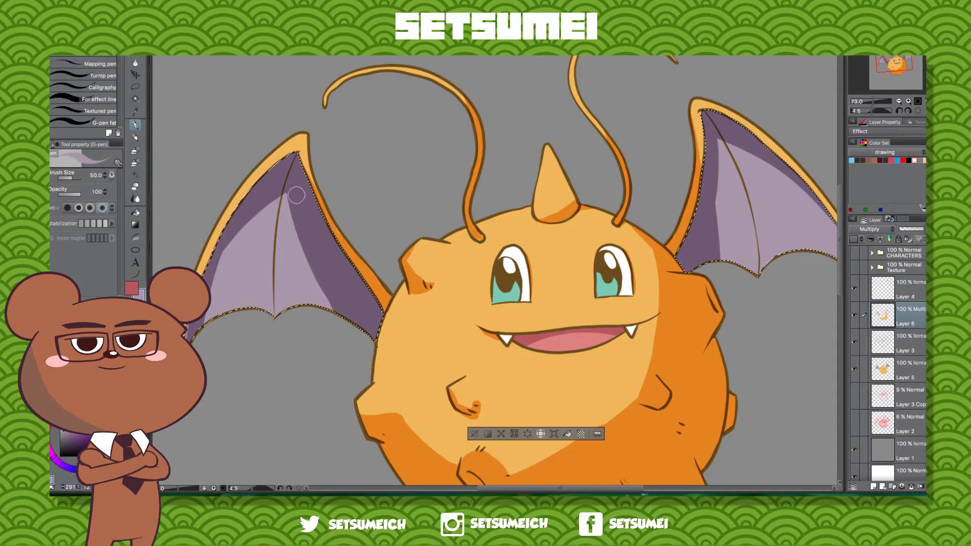
Step: Clear the wing membrane selection
{"action": "left_click_drag", "start_coordinate": [772, 339], "coordinate": [713, 255]}
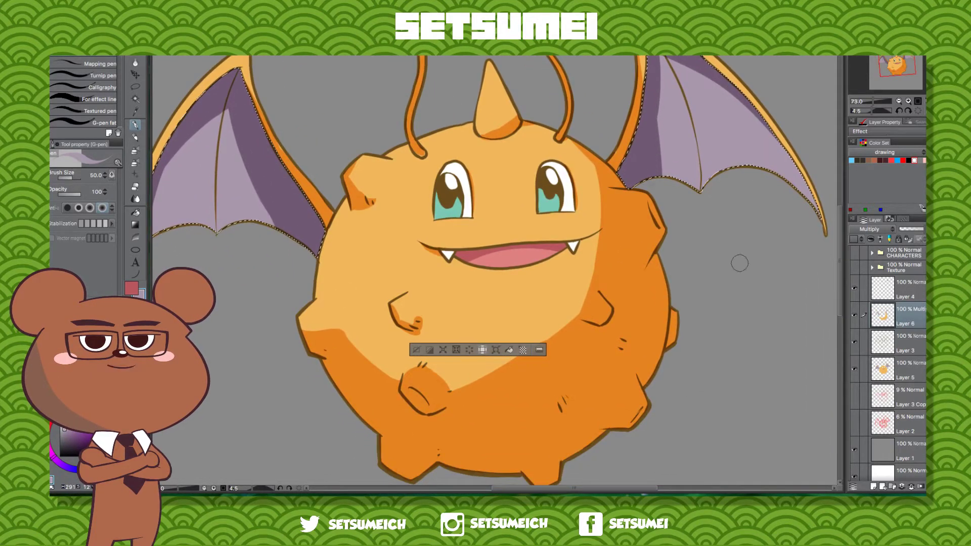
{"action": "mouse_move", "coordinate": [873, 101]}
{"action": "left_mouse_down"}
{"action": "mouse_move", "coordinate": [865, 102]}
{"action": "mouse_move", "coordinate": [879, 105]}
{"action": "left_mouse_up"}
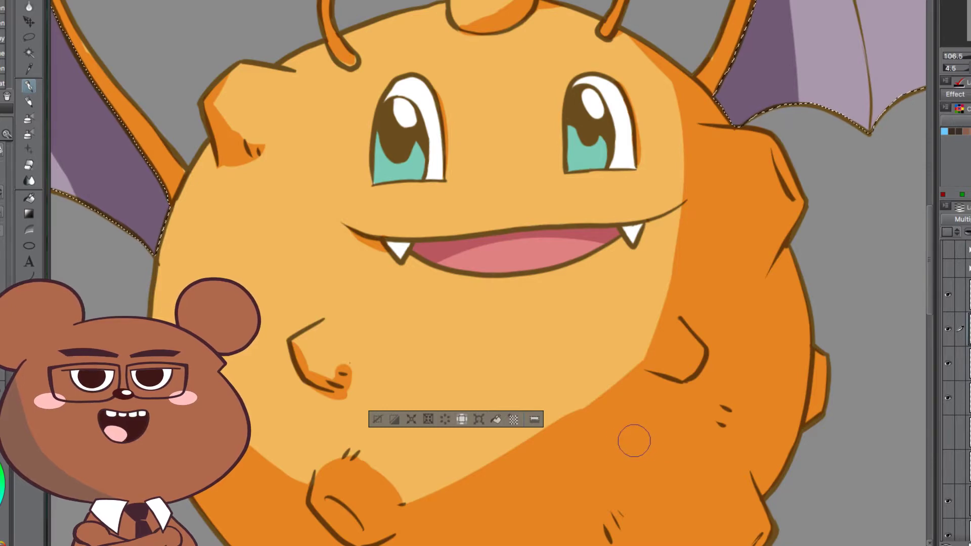
{"action": "left_click_drag", "start_coordinate": [581, 349], "coordinate": [598, 488]}
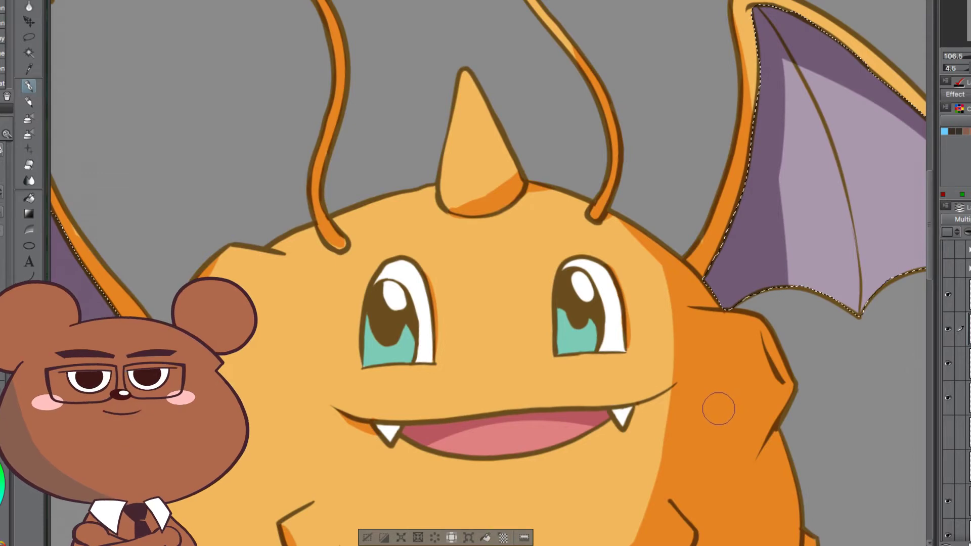
{"action": "key", "text": "ctrl+d"}
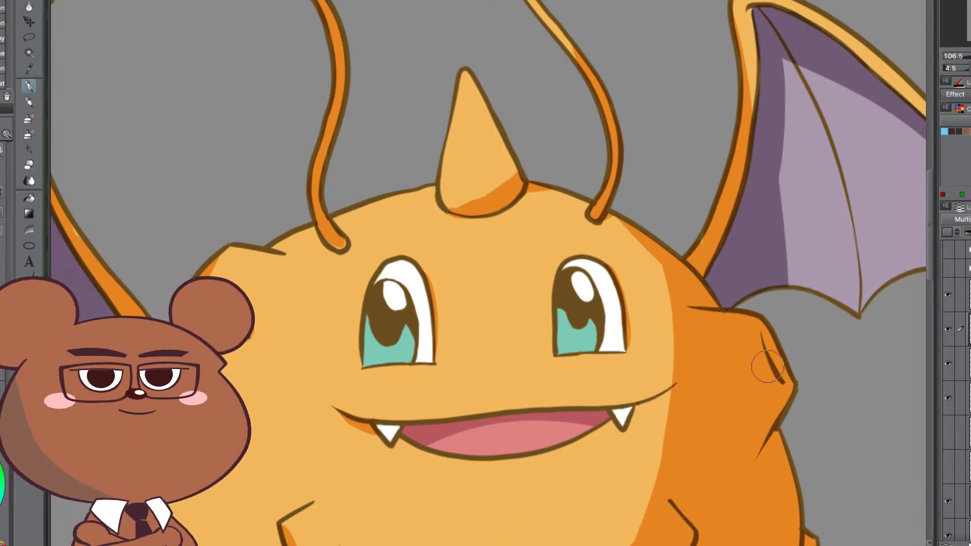
{"action": "mouse_move", "coordinate": [776, 278]}
{"action": "left_mouse_down"}
{"action": "mouse_move", "coordinate": [722, 62]}
{"action": "mouse_move", "coordinate": [720, 101]}
{"action": "left_mouse_up"}
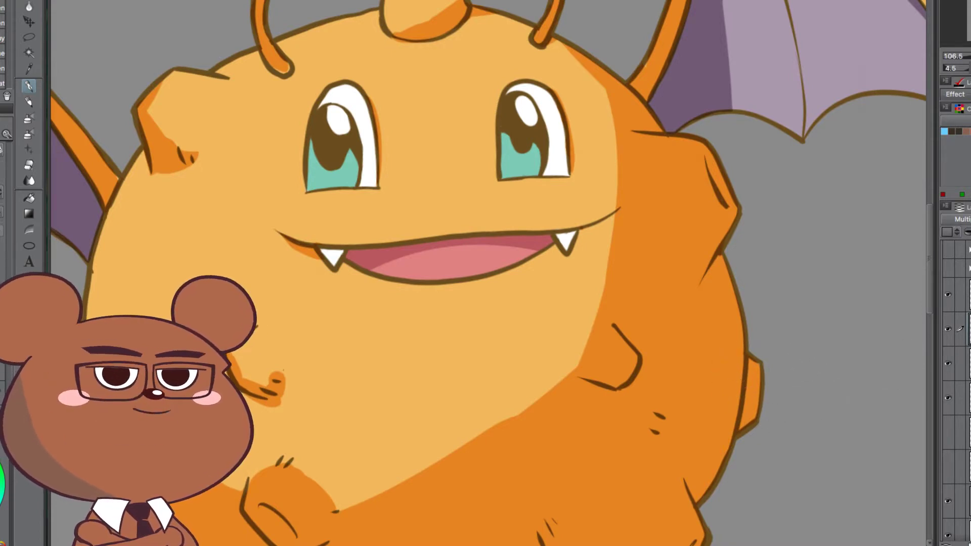
Step: Select the teal areas of both irises from the flat color layer and make the multiply shadow layer active
{"action": "left_click", "coordinate": [968, 398]}
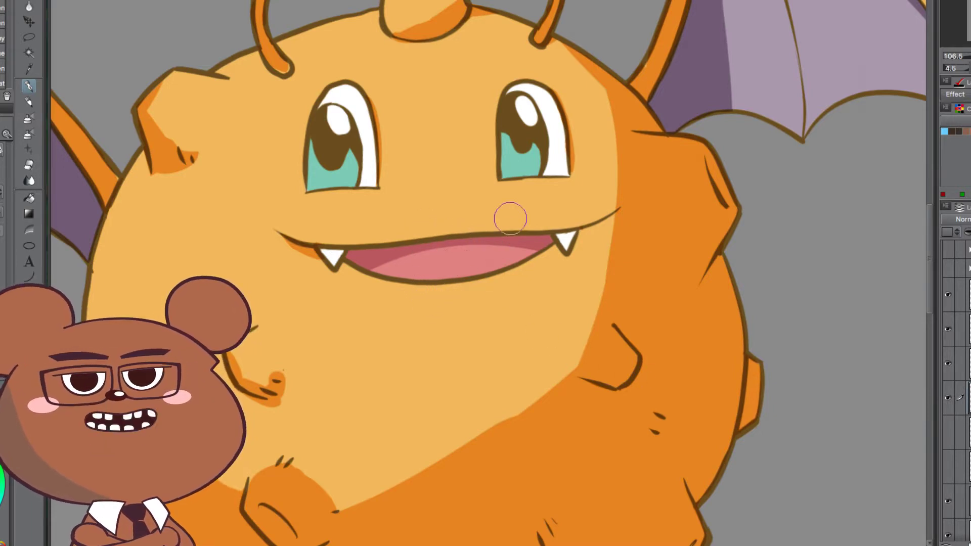
{"action": "key", "text": "w"}
{"action": "left_click", "coordinate": [529, 155]}
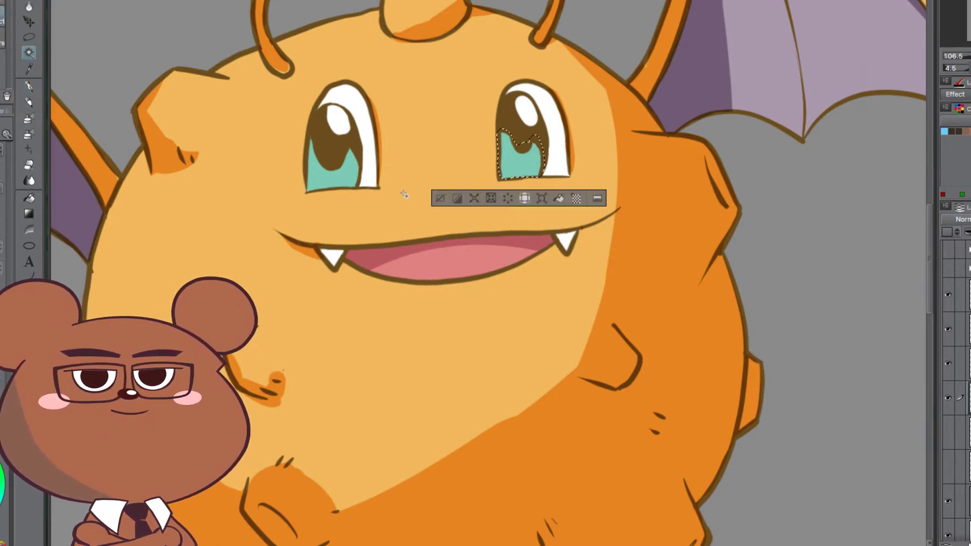
{"action": "left_click", "coordinate": [353, 173], "text": "shift"}
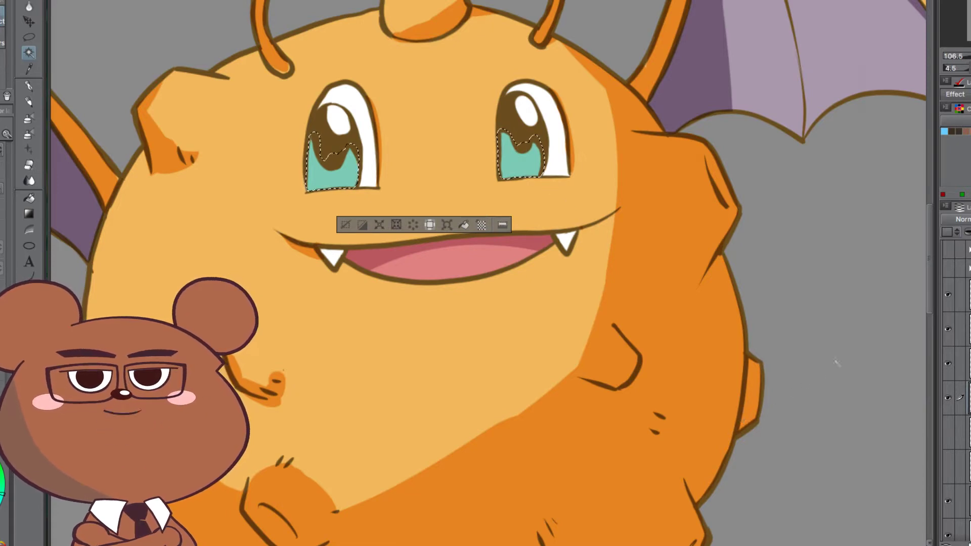
{"action": "left_click", "coordinate": [969, 329]}
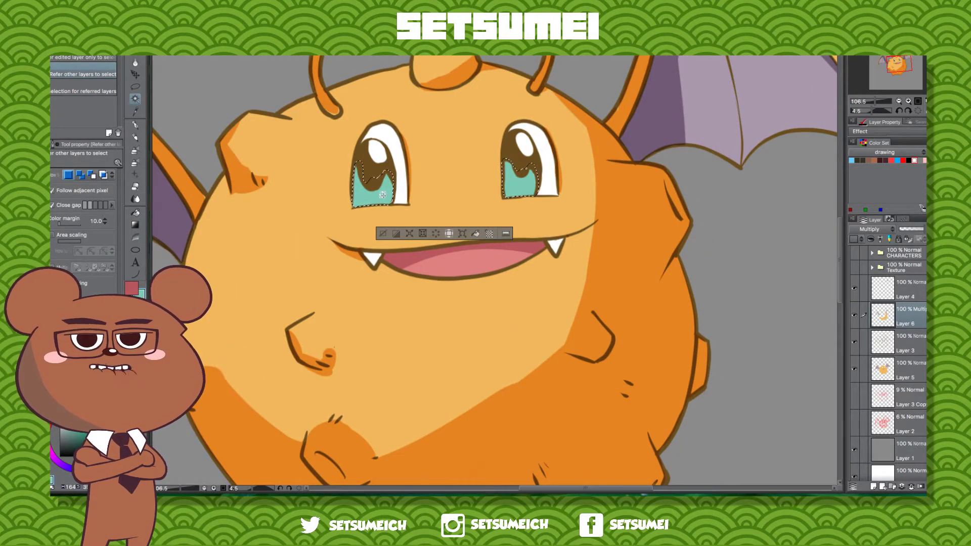
Step: Paint darker teal multiply shadows in both irises with the G-pen and check them by toggling layer visibility
{"action": "key", "text": "p"}
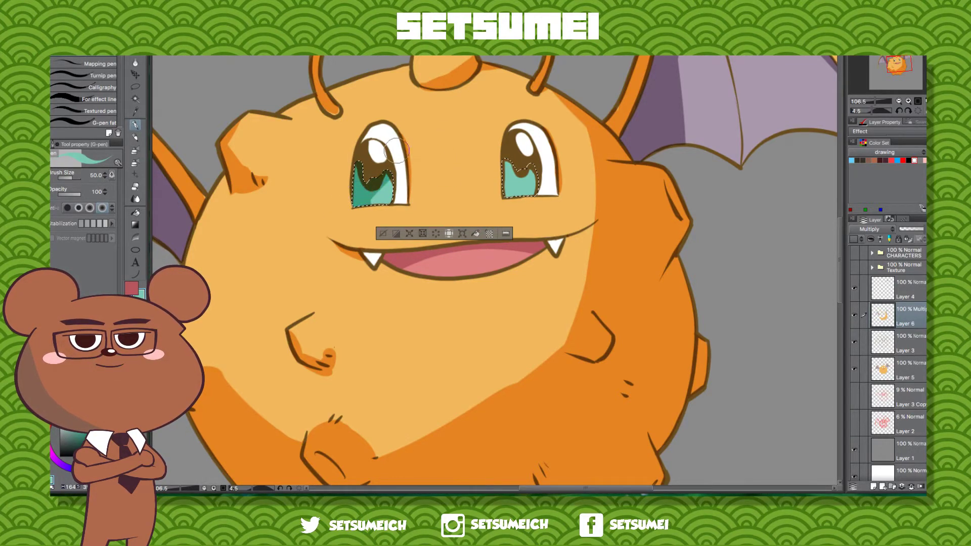
{"action": "left_click_drag", "start_coordinate": [375, 159], "coordinate": [351, 223]}
{"action": "left_click_drag", "start_coordinate": [501, 156], "coordinate": [504, 206]}
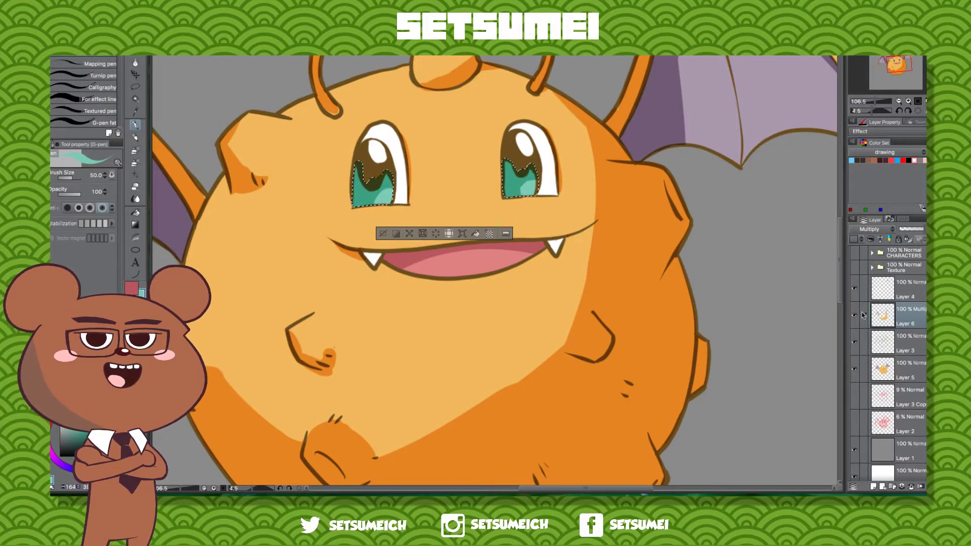
{"action": "left_click", "coordinate": [855, 315]}
{"action": "left_click", "coordinate": [855, 315]}
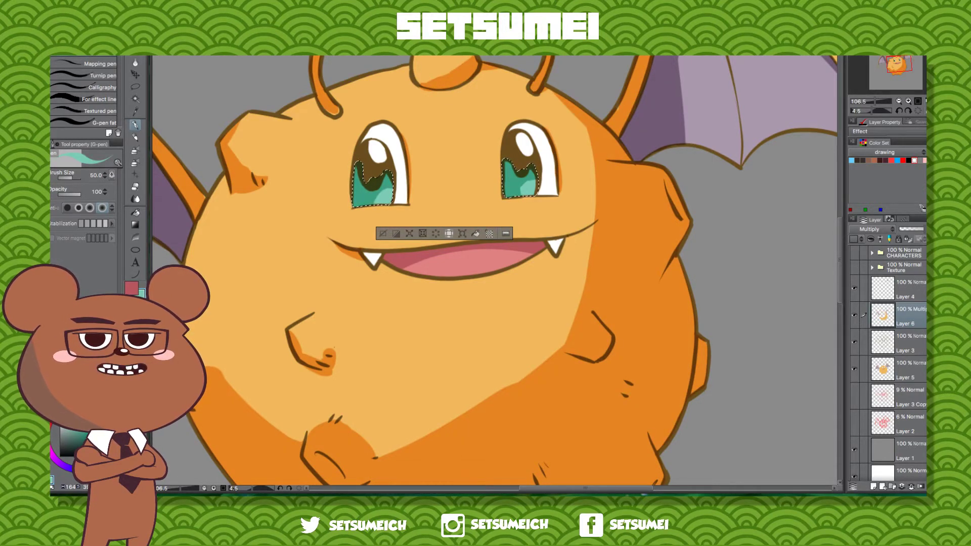
{"action": "left_click", "coordinate": [855, 290]}
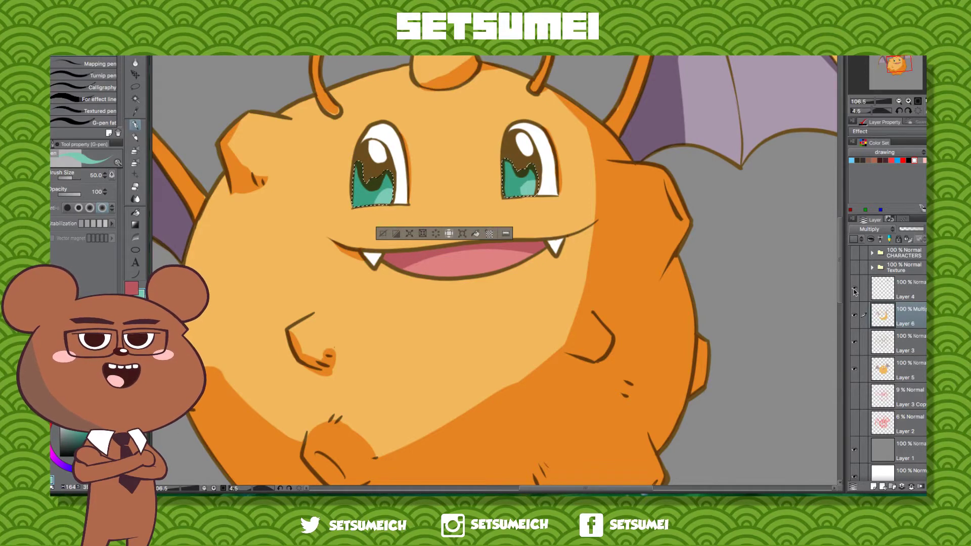
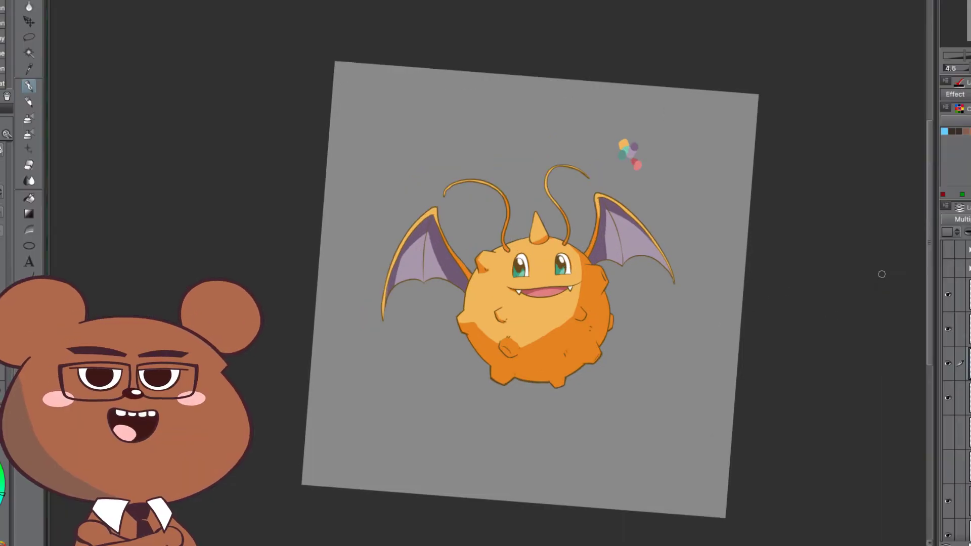
Step: Add a layer above the multiply shadow layer and set its blending mode to Soft light
{"action": "left_click_drag", "start_coordinate": [867, 102], "coordinate": [871, 103]}
{"action": "left_click_drag", "start_coordinate": [970, 58], "coordinate": [970, 62]}
{"action": "left_click_drag", "start_coordinate": [620, 358], "coordinate": [490, 283]}
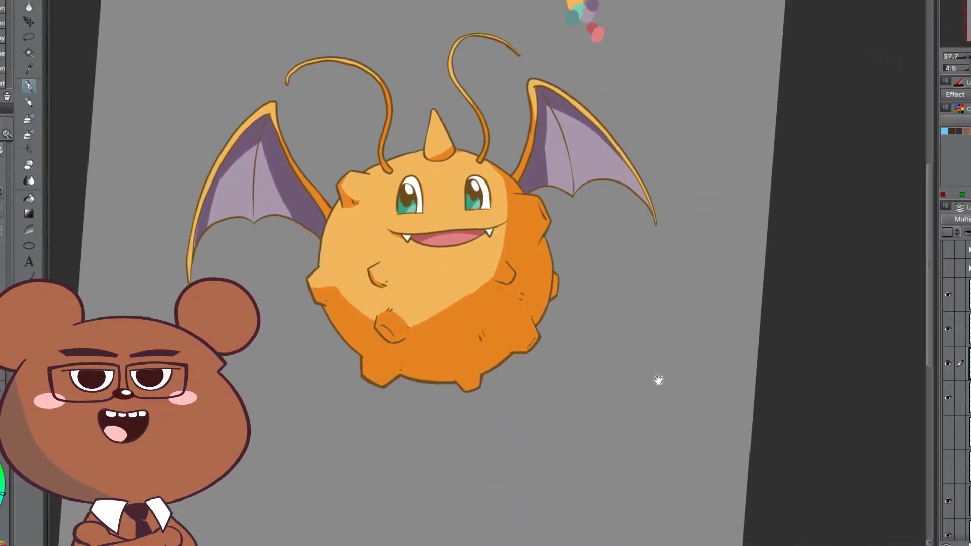
{"action": "left_click_drag", "start_coordinate": [662, 375], "coordinate": [718, 383]}
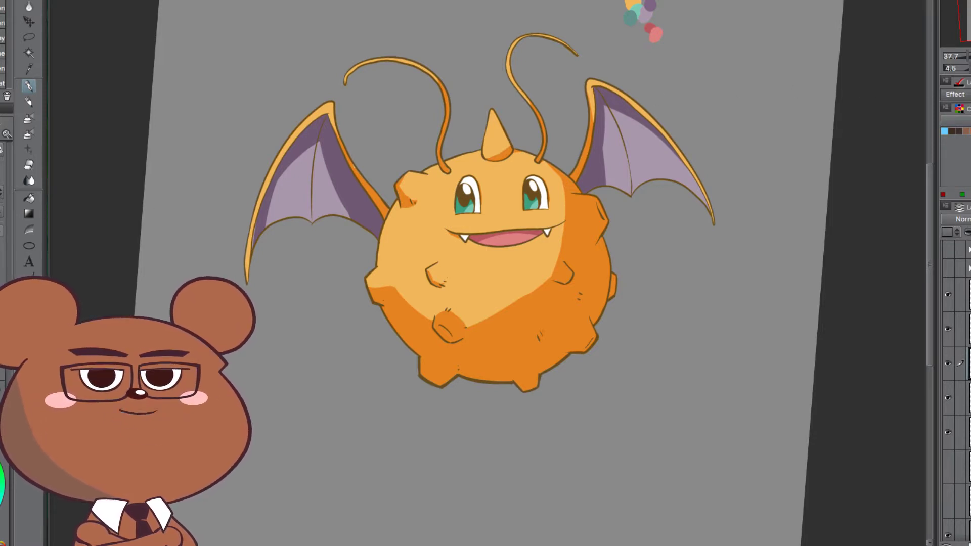
{"action": "left_click", "coordinate": [961, 219]}
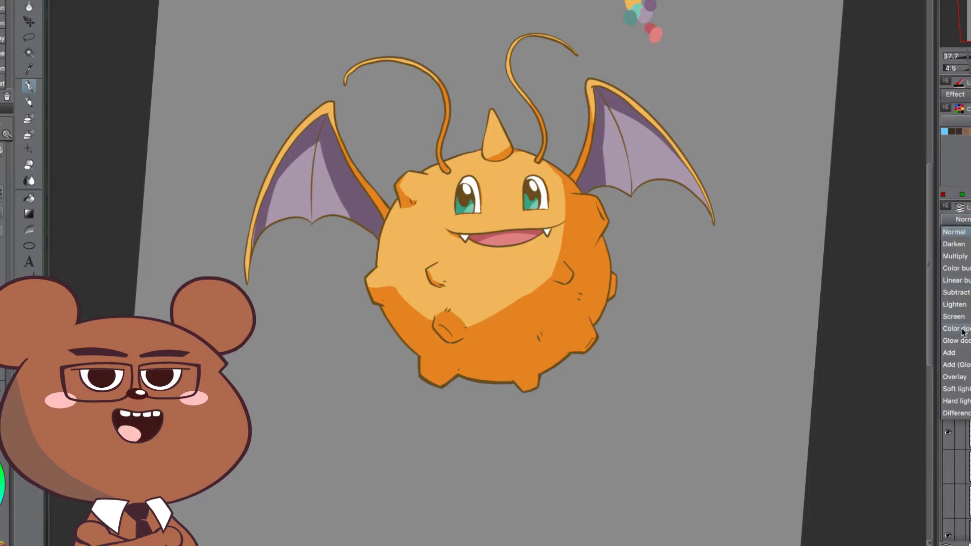
{"action": "left_click", "coordinate": [956, 389]}
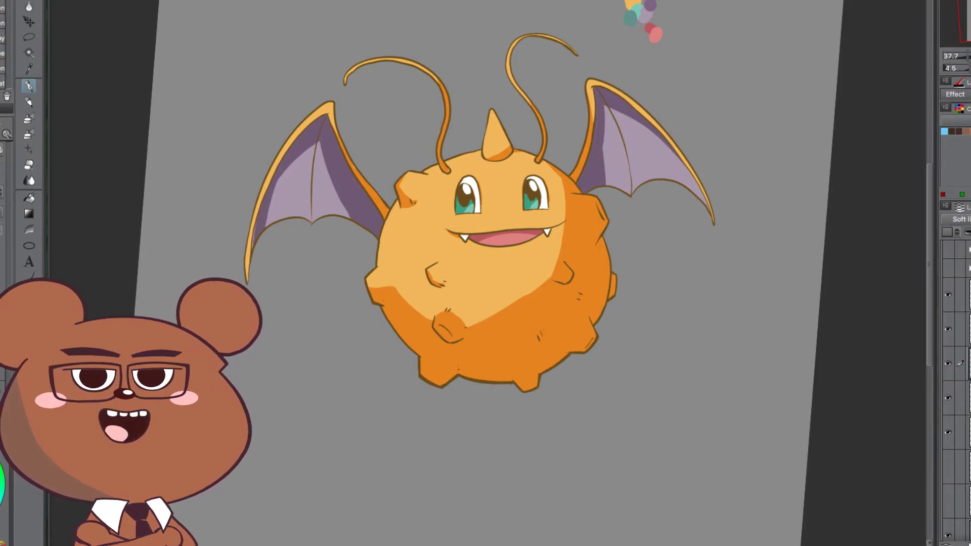
Step: Examine the shaded body, eyes, antennae and wings up close and as a whole, with and without the palettes
{"action": "key", "text": "Tab"}
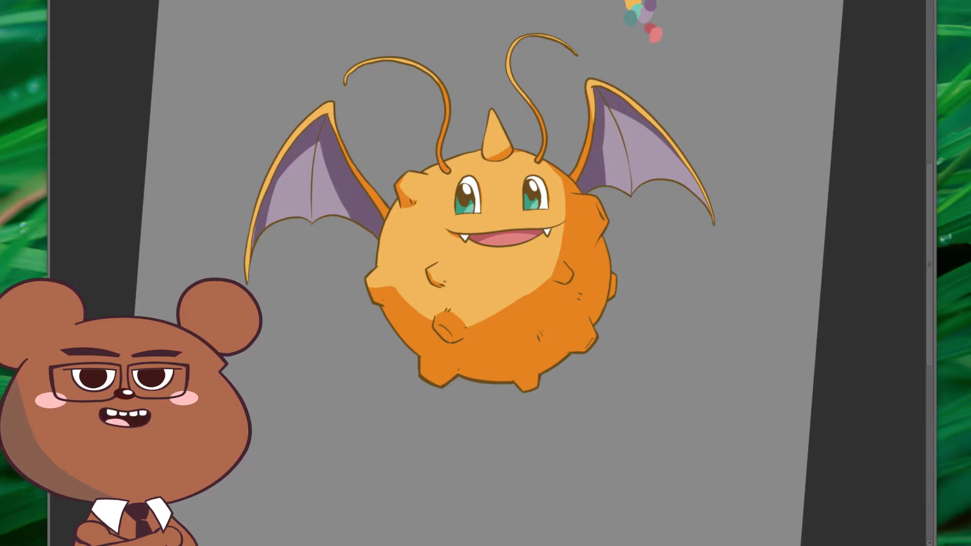
{"action": "key", "text": "Tab"}
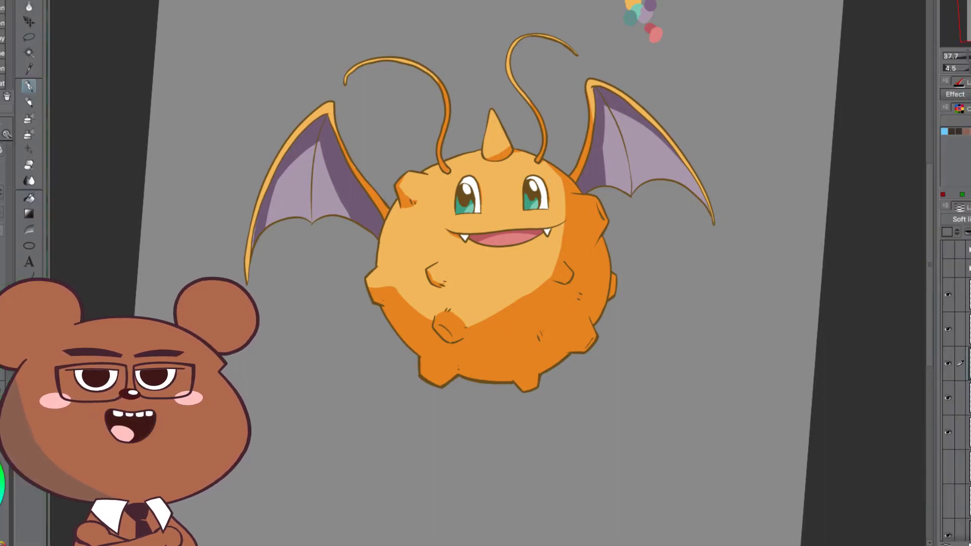
{"action": "scroll", "coordinate": [489, 258], "scroll_direction": "up", "scroll_amount": 5}
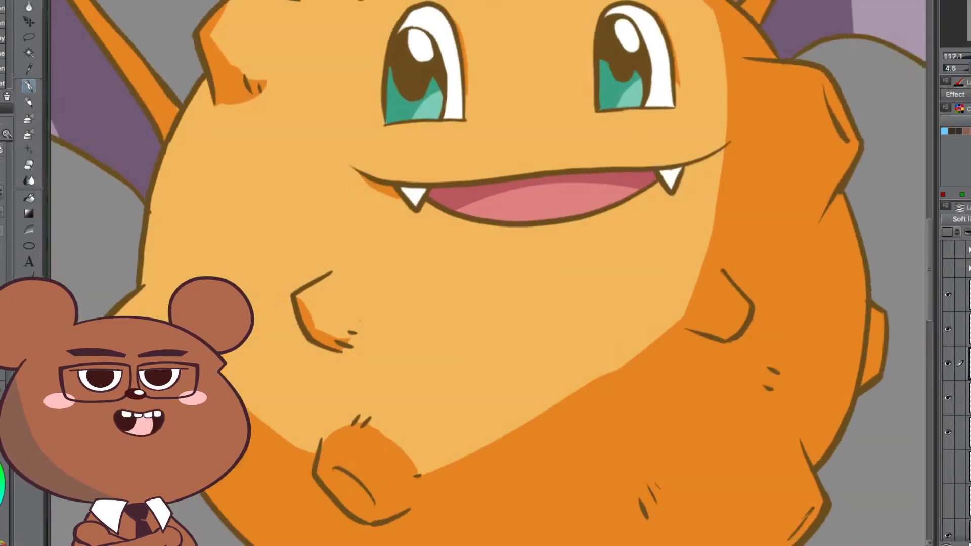
{"action": "scroll", "coordinate": [488, 258], "scroll_direction": "down", "scroll_amount": 3}
{"action": "left_click_drag", "start_coordinate": [631, 207], "coordinate": [452, 456]}
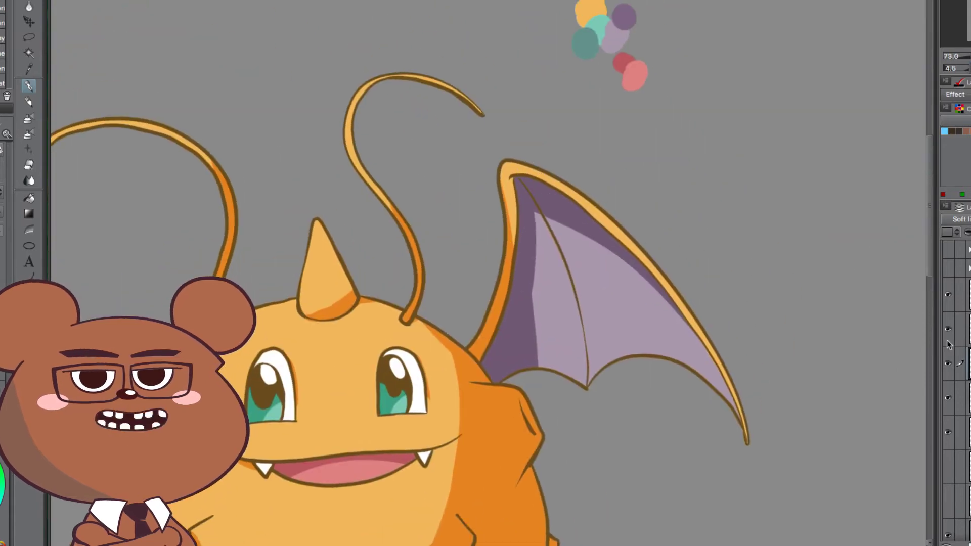
{"action": "left_click", "coordinate": [970, 398]}
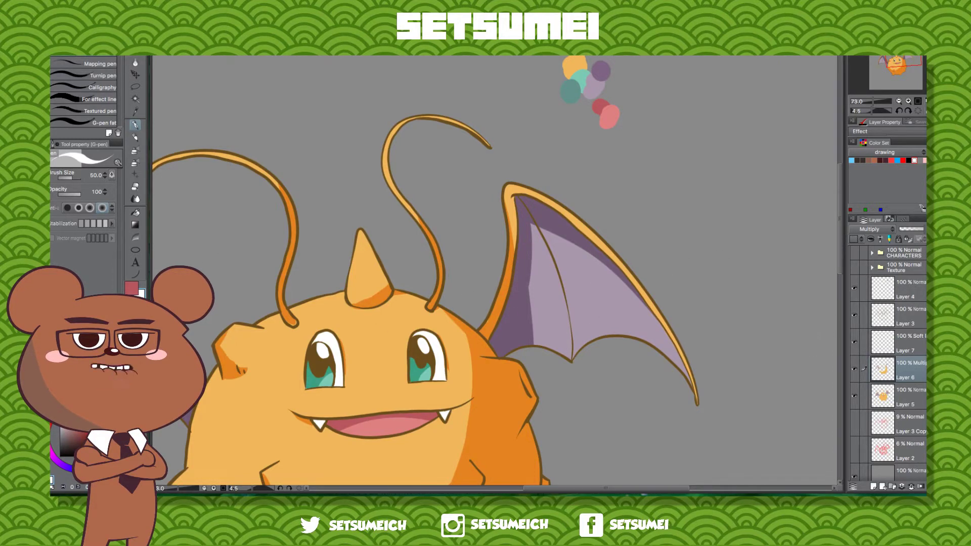
{"action": "key", "text": "Tab"}
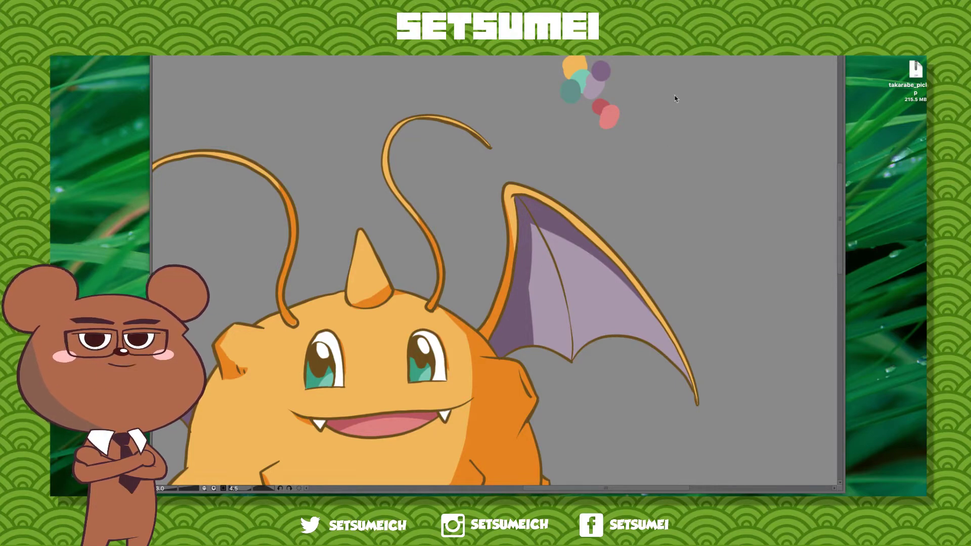
{"action": "key", "text": "Tab"}
{"action": "left_click_drag", "start_coordinate": [428, 282], "coordinate": [534, 210]}
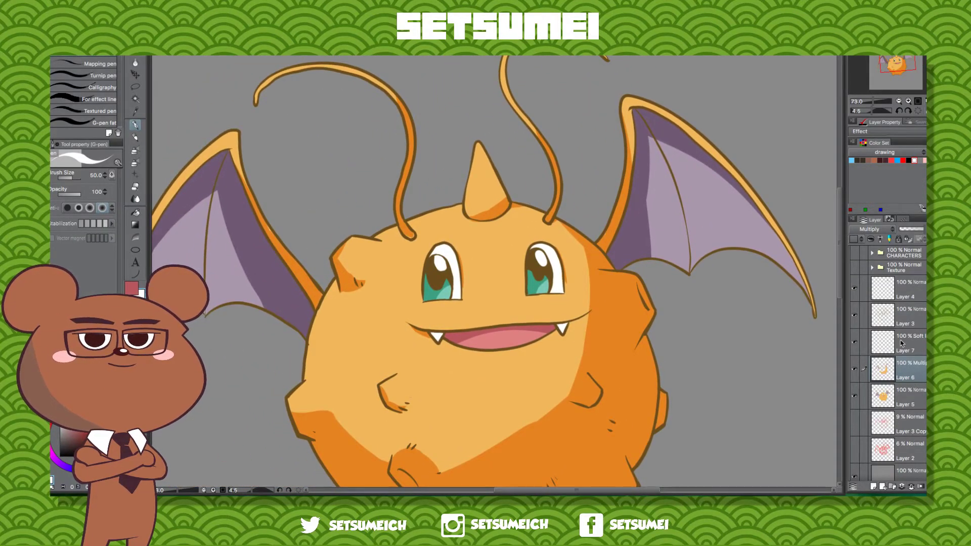
Step: On Soft light Layer 7, load the flat color layer's silhouette as a selection and paint a highlight along the horn's right edge
{"action": "left_click", "coordinate": [920, 343]}
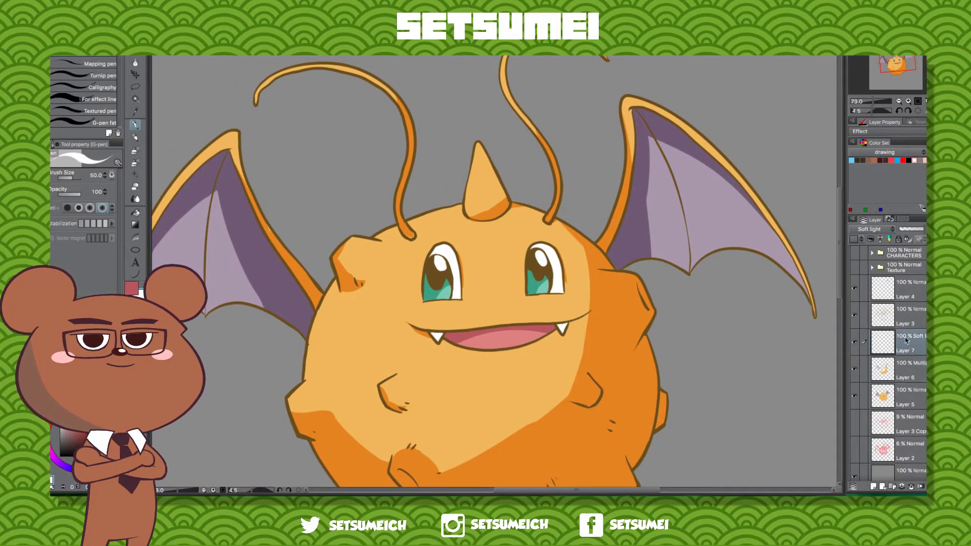
{"action": "left_click", "coordinate": [884, 398], "text": "ctrl"}
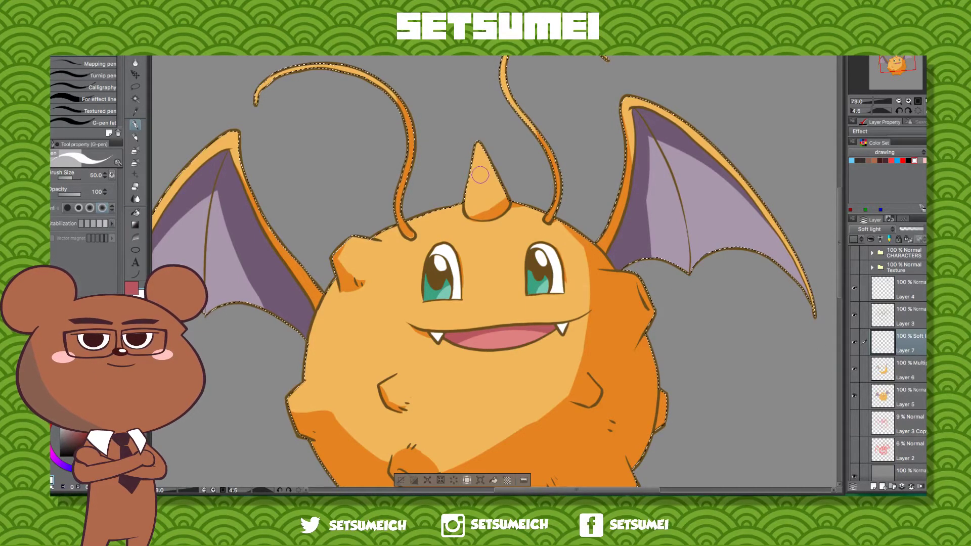
{"action": "left_click_drag", "start_coordinate": [500, 180], "coordinate": [475, 127]}
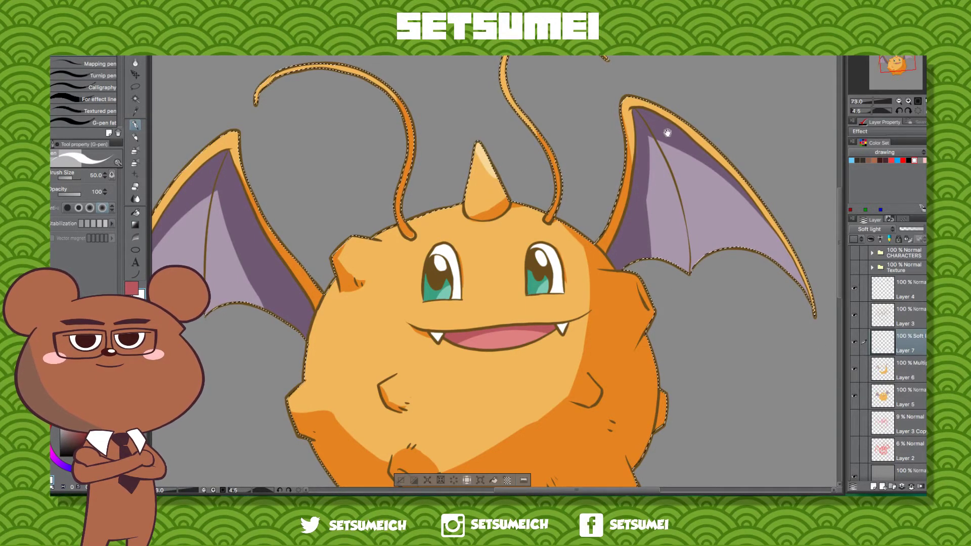
{"action": "left_click_drag", "start_coordinate": [551, 170], "coordinate": [570, 256]}
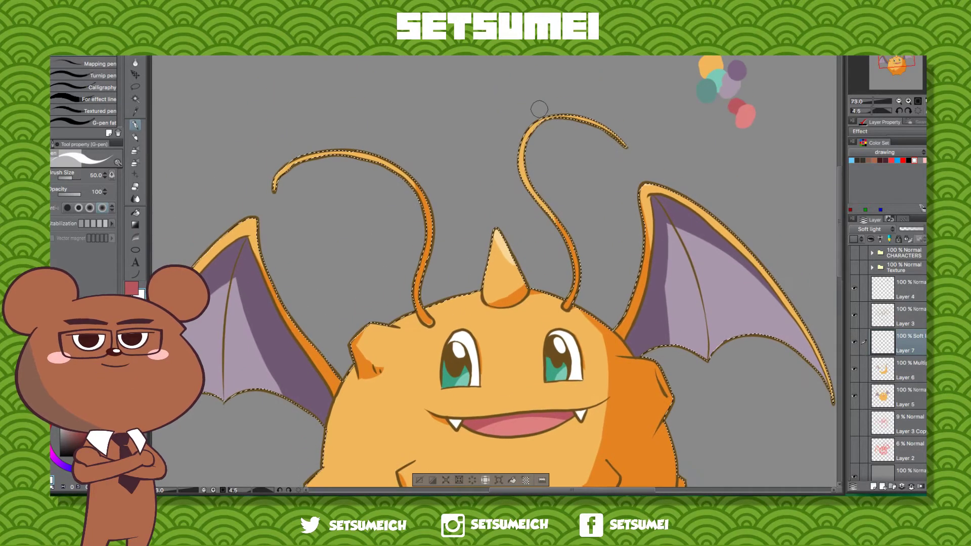
Step: Examine the body, wings and horn highlight with the CHARACTERS folder shown to plan further highlights
{"action": "left_click_drag", "start_coordinate": [412, 255], "coordinate": [496, 130]}
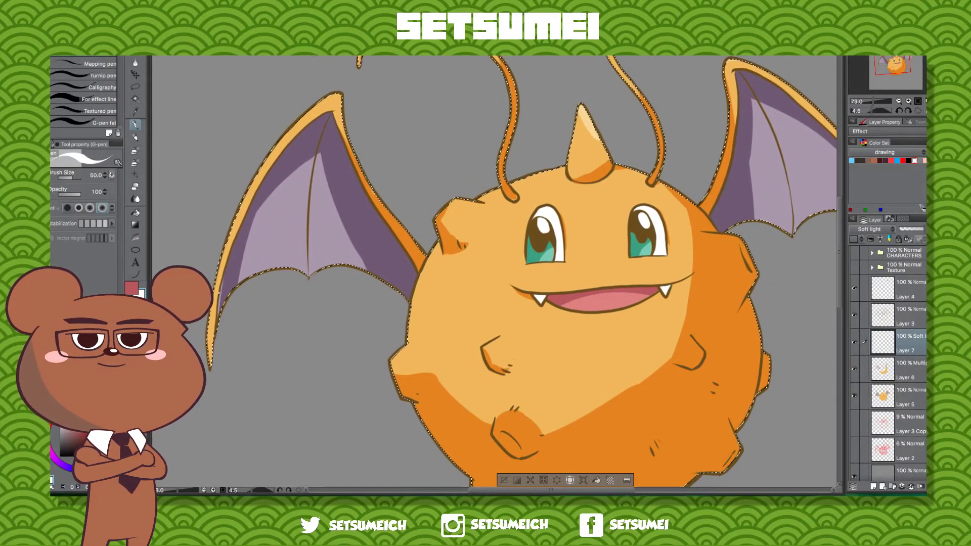
{"action": "key", "text": "Tab"}
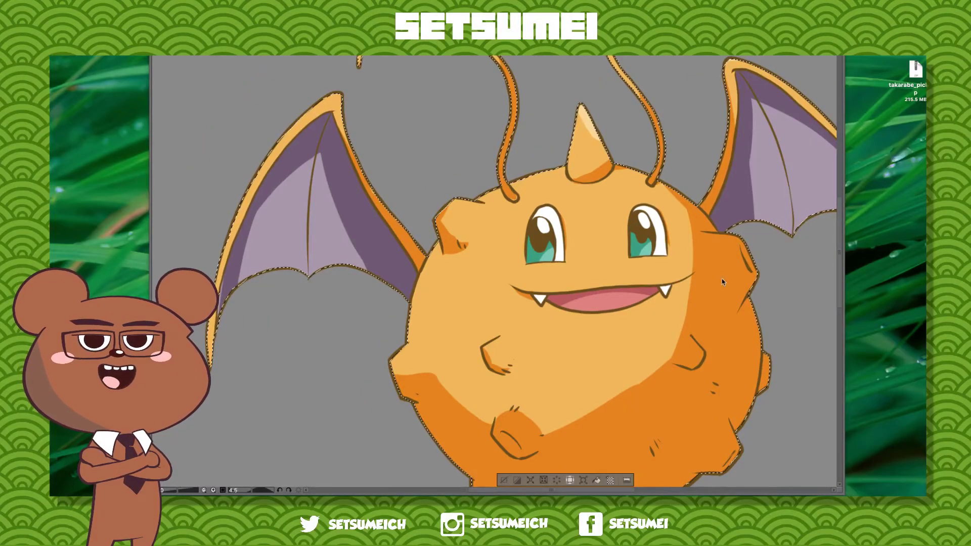
{"action": "key", "text": "Tab"}
{"action": "left_click_drag", "start_coordinate": [773, 323], "coordinate": [693, 349]}
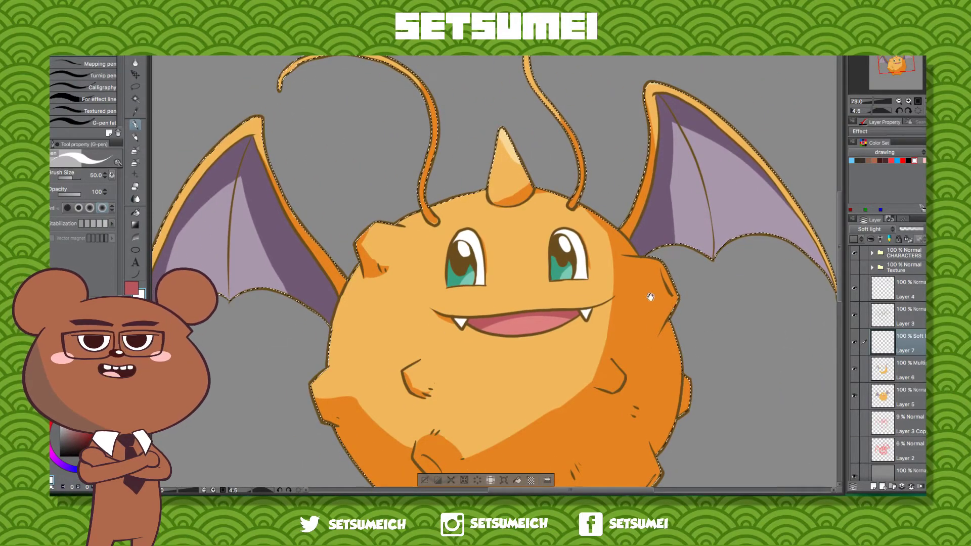
{"action": "left_click_drag", "start_coordinate": [627, 291], "coordinate": [672, 455]}
{"action": "left_click_drag", "start_coordinate": [645, 355], "coordinate": [633, 372]}
{"action": "left_click_drag", "start_coordinate": [569, 475], "coordinate": [567, 211]}
{"action": "left_click_drag", "start_coordinate": [582, 352], "coordinate": [549, 248]}
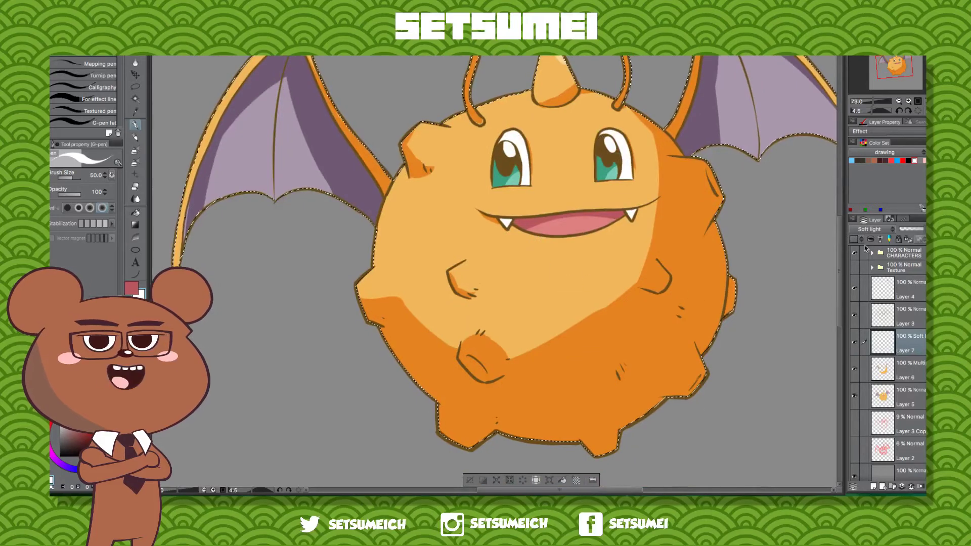
{"action": "left_click_drag", "start_coordinate": [612, 322], "coordinate": [611, 405]}
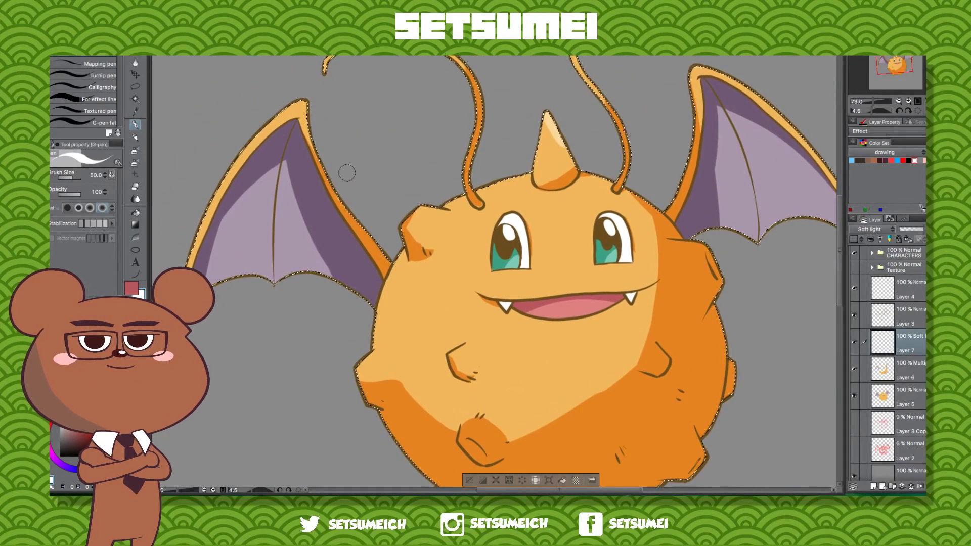
{"action": "left_click_drag", "start_coordinate": [349, 207], "coordinate": [463, 213]}
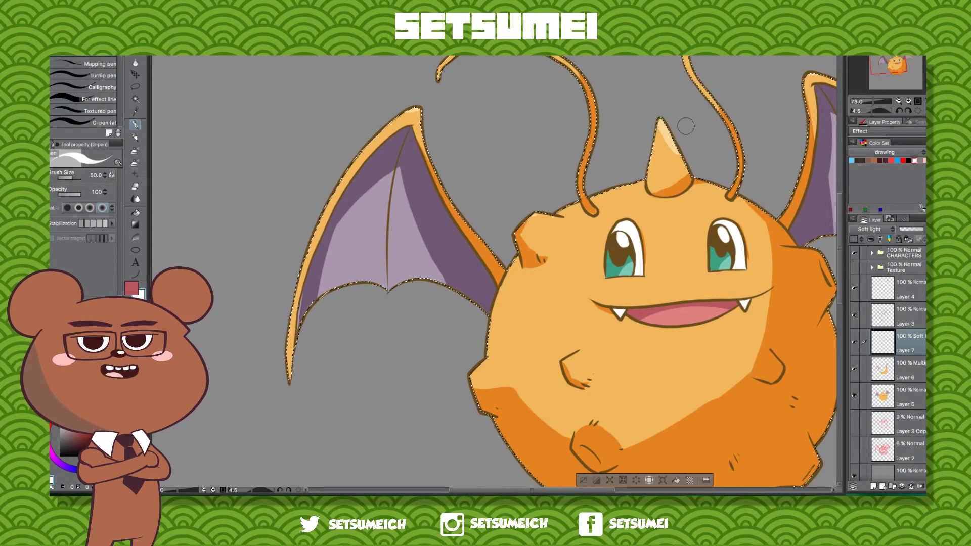
Step: Paint a small soft light highlight along the upper edge of the nub on the belly's left side
{"action": "scroll", "coordinate": [566, 203], "scroll_direction": "down", "scroll_amount": 5}
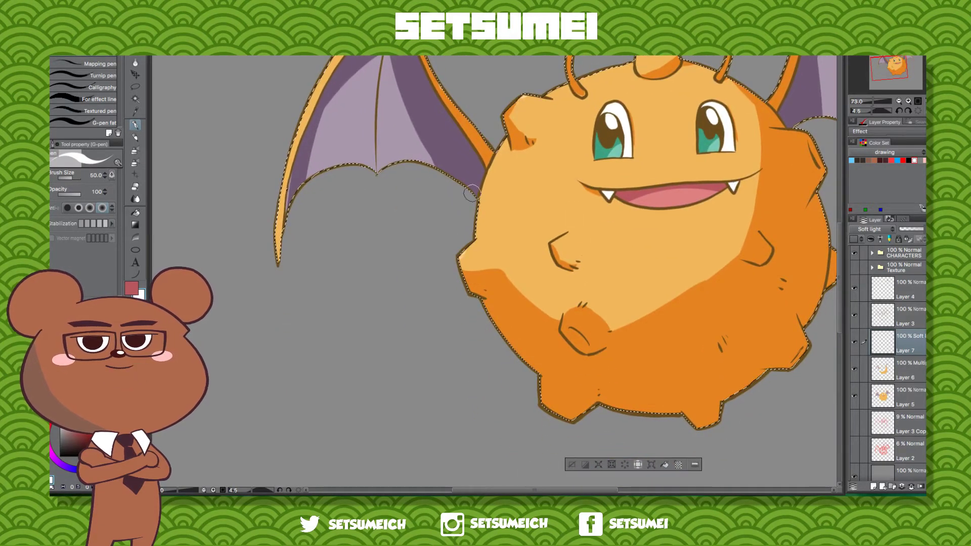
{"action": "left_click_drag", "start_coordinate": [552, 245], "coordinate": [568, 234]}
{"action": "left_click_drag", "start_coordinate": [631, 333], "coordinate": [542, 312]}
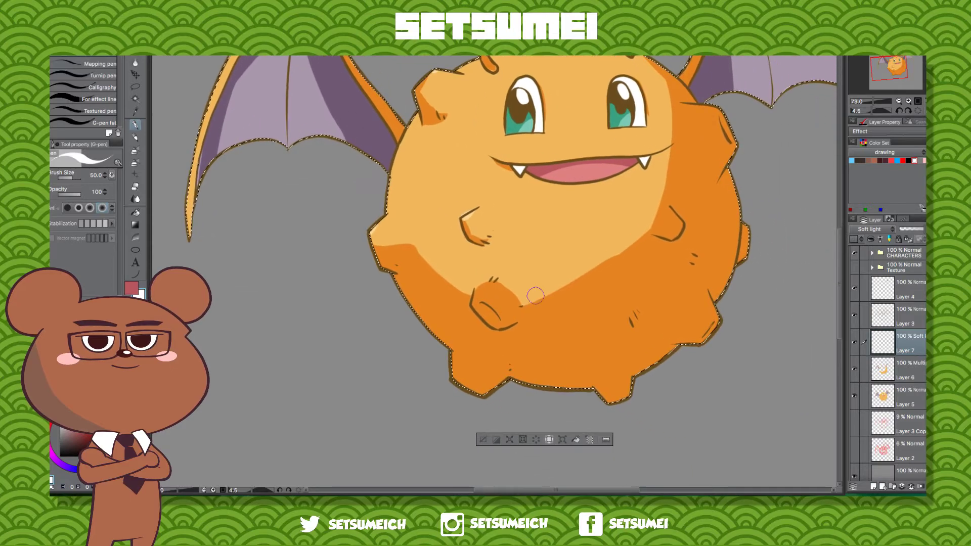
Step: Examine the shaded body, horn, nubs and wings, with and without the palettes
{"action": "left_click_drag", "start_coordinate": [635, 218], "coordinate": [552, 301]}
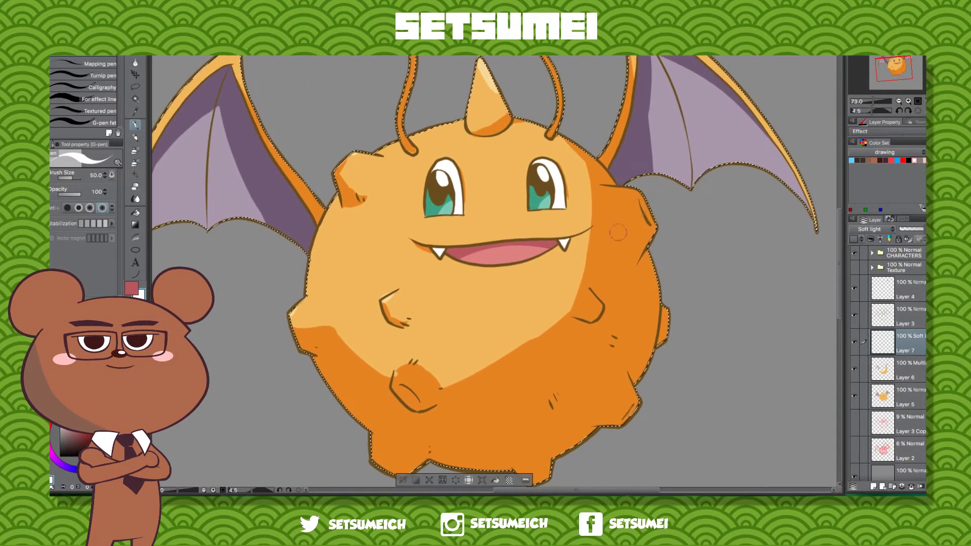
{"action": "left_click_drag", "start_coordinate": [670, 202], "coordinate": [639, 284]}
{"action": "left_click_drag", "start_coordinate": [670, 230], "coordinate": [661, 104]}
{"action": "left_click_drag", "start_coordinate": [586, 384], "coordinate": [622, 270]}
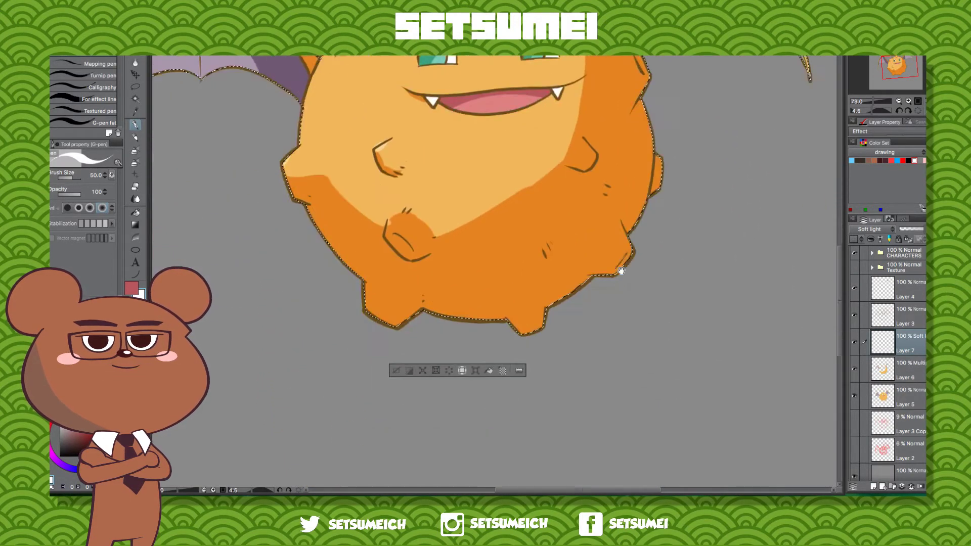
{"action": "left_click_drag", "start_coordinate": [576, 154], "coordinate": [589, 351]}
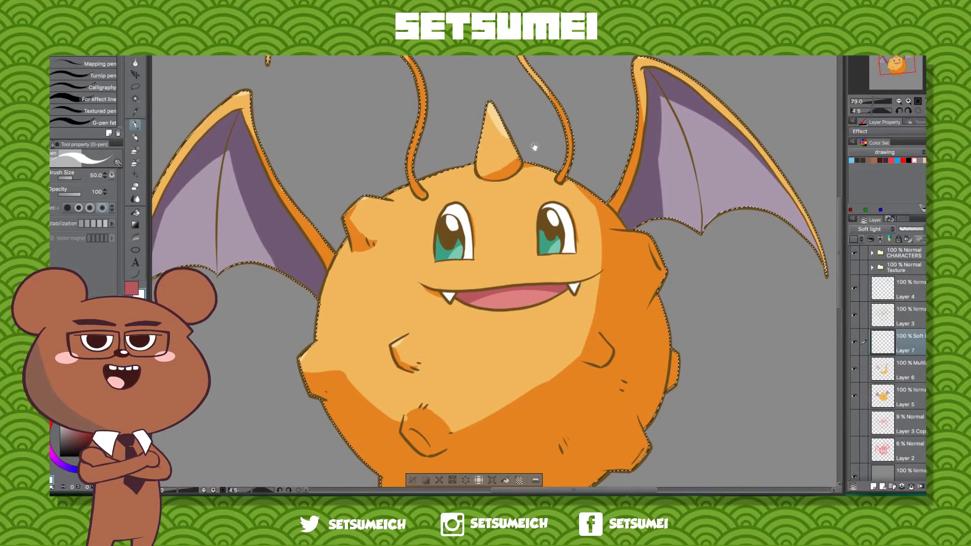
{"action": "left_click_drag", "start_coordinate": [540, 168], "coordinate": [551, 190]}
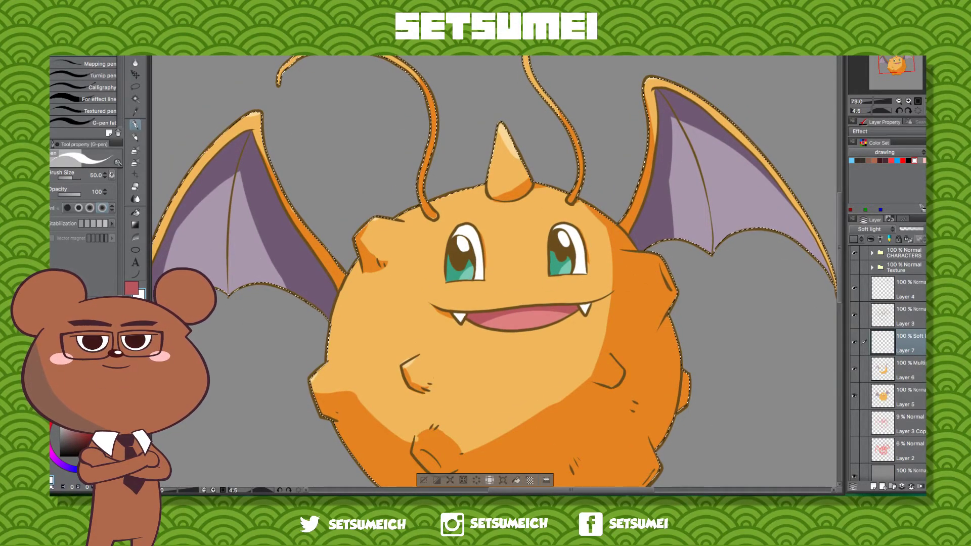
{"action": "key", "text": "Tab"}
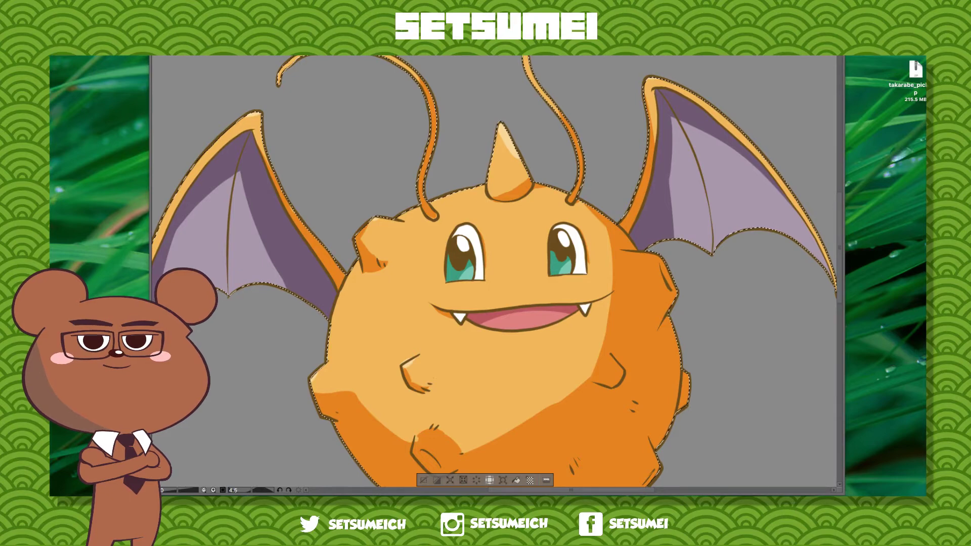
{"action": "key", "text": "Tab"}
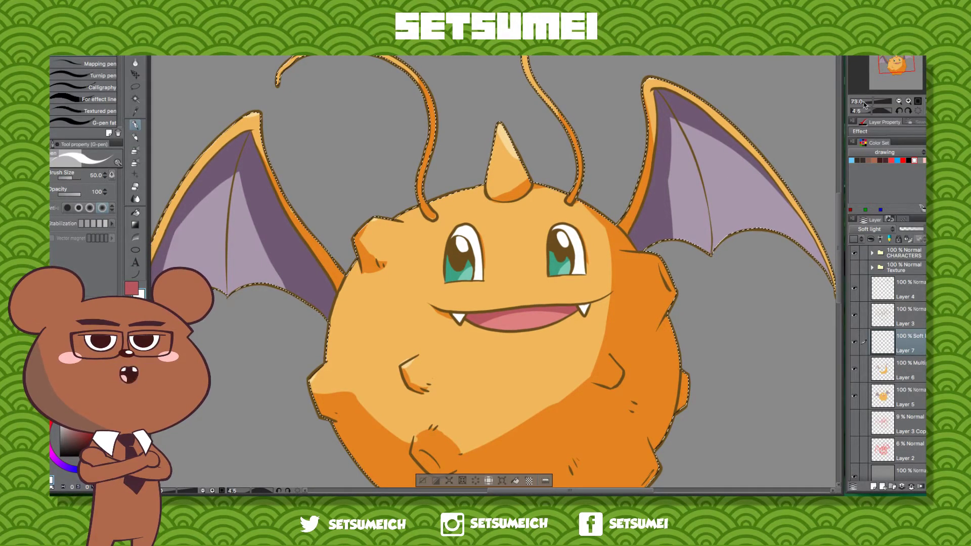
Step: Hide the CHARACTERS reference folder and clear the silhouette selection
{"action": "left_click_drag", "start_coordinate": [878, 103], "coordinate": [866, 103]}
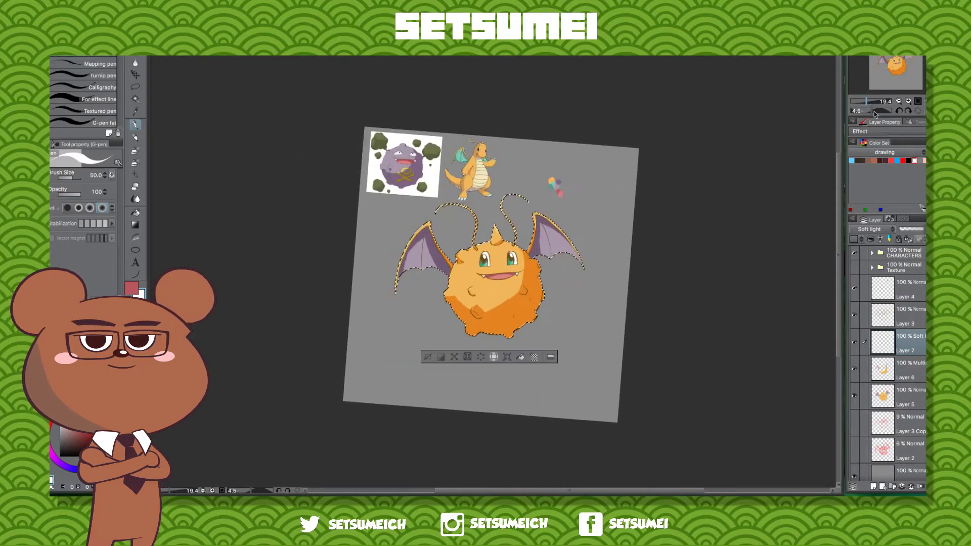
{"action": "left_click", "coordinate": [854, 253]}
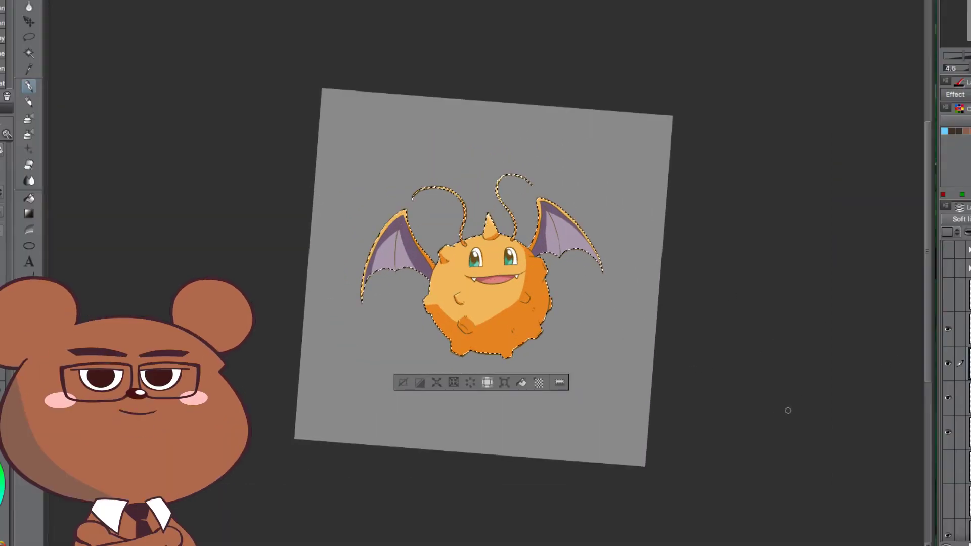
{"action": "key", "text": "super+d"}
{"action": "left_click_drag", "start_coordinate": [666, 434], "coordinate": [656, 410]}
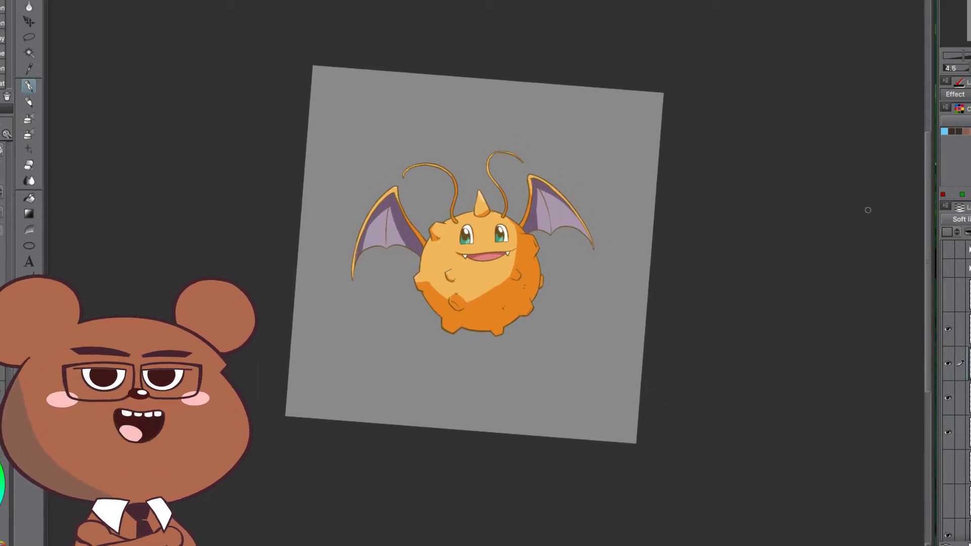
Step: Straighten the canvas to a rotation of 0.0 and hide the grey background layer
{"action": "scroll", "coordinate": [487, 263], "scroll_direction": "up", "scroll_amount": 5}
{"action": "scroll", "coordinate": [488, 263], "scroll_direction": "down", "scroll_amount": 1}
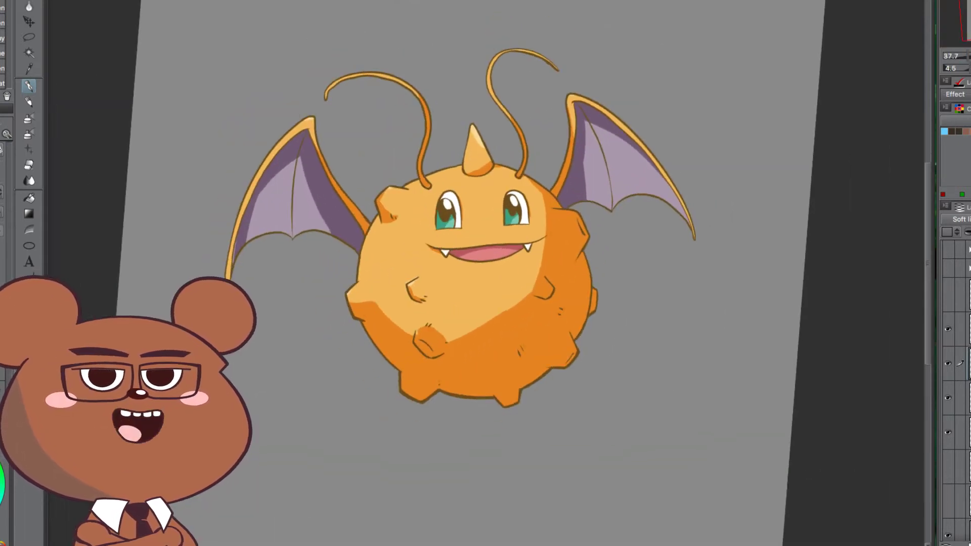
{"action": "key", "text": "minus"}
{"action": "left_click_drag", "start_coordinate": [726, 386], "coordinate": [769, 423]}
{"action": "left_click_drag", "start_coordinate": [769, 458], "coordinate": [766, 484]}
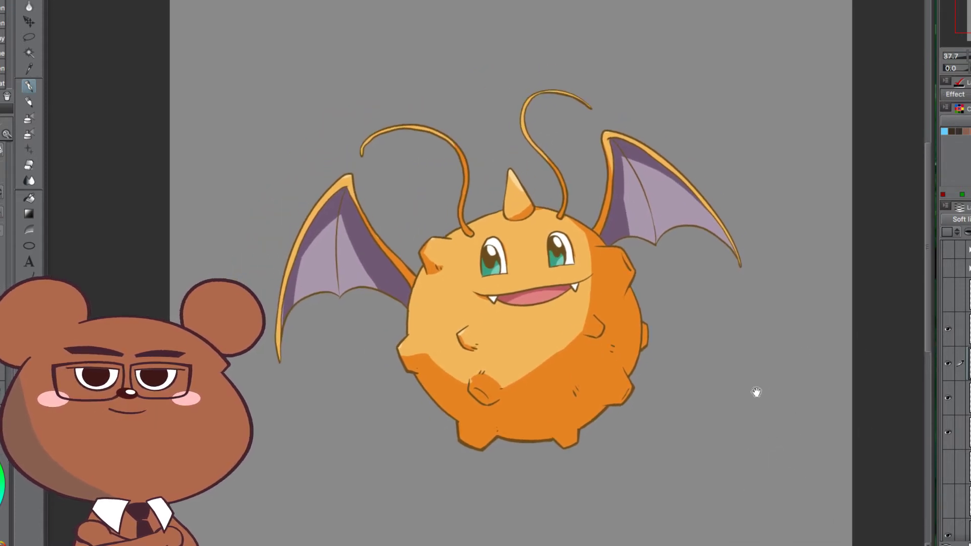
{"action": "left_click_drag", "start_coordinate": [757, 393], "coordinate": [751, 389]}
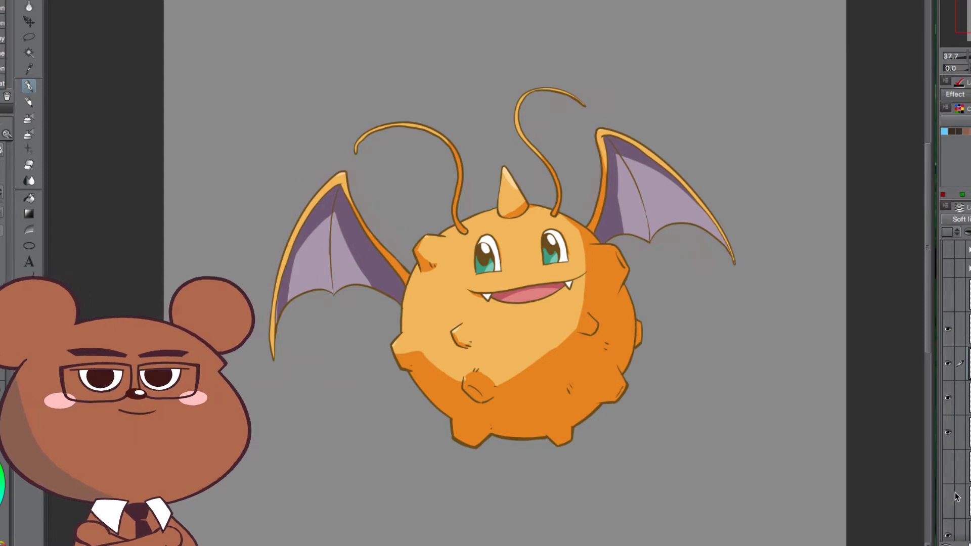
{"action": "left_click", "coordinate": [947, 538]}
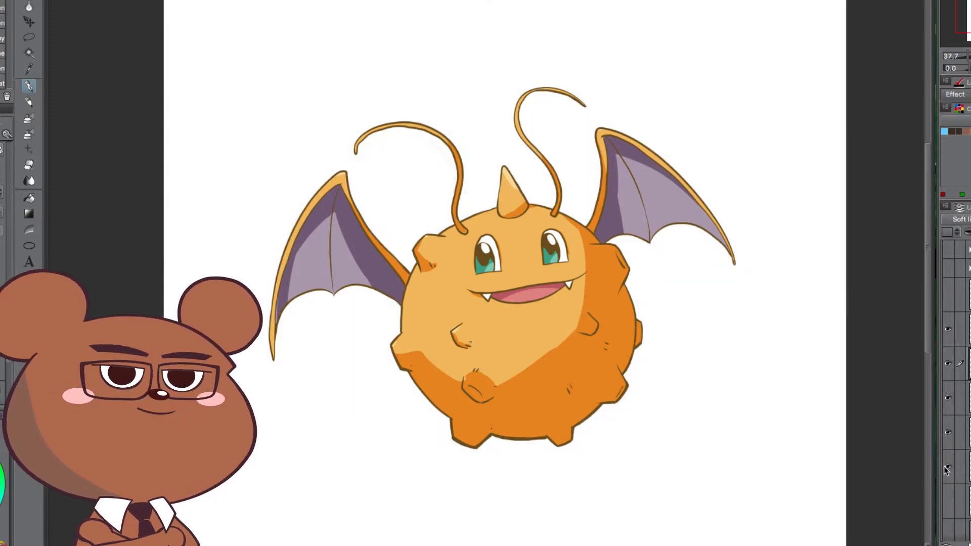
{"action": "left_click_drag", "start_coordinate": [724, 471], "coordinate": [712, 427]}
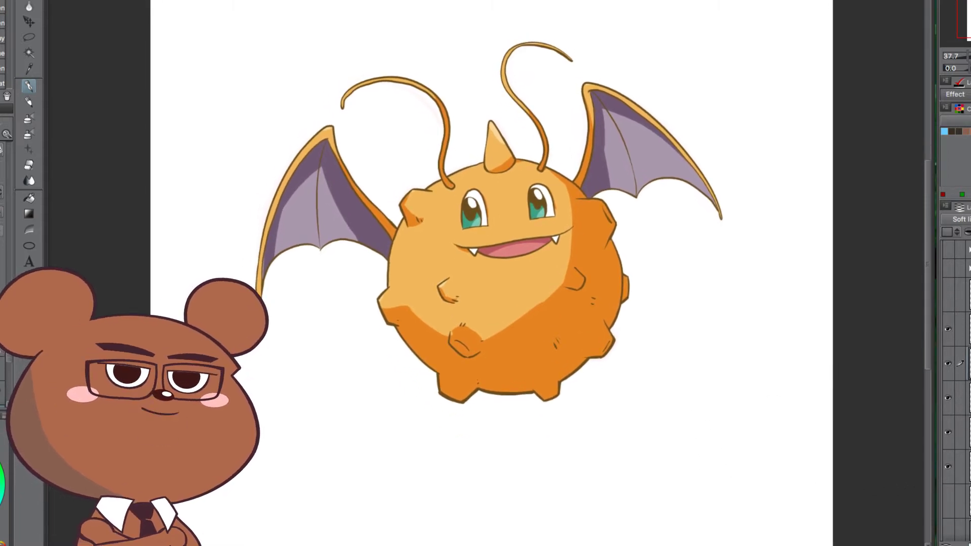
Step: Hide Layer 3 Copy, show the rough sketch on Layer 2 and raise its opacity to 39%
{"action": "left_click", "coordinate": [970, 466]}
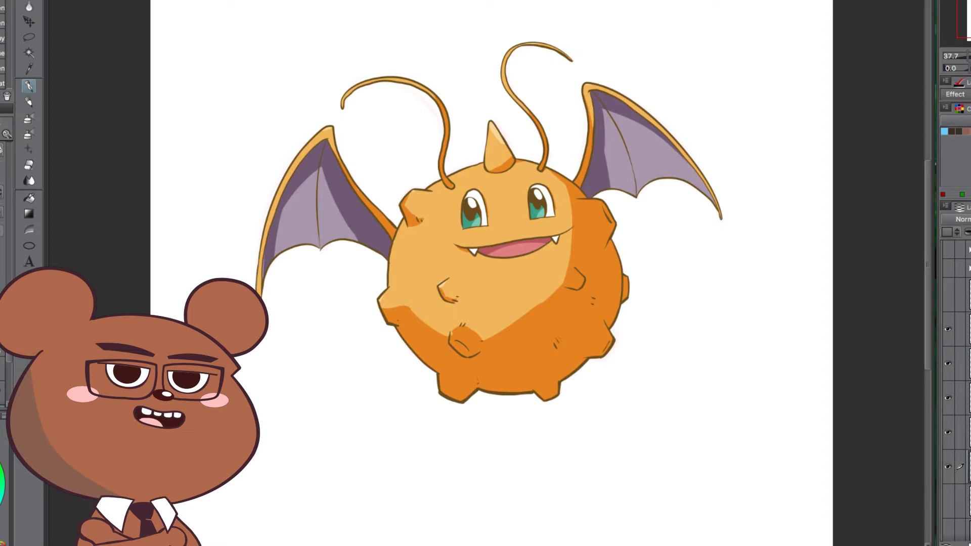
{"action": "left_click", "coordinate": [949, 467]}
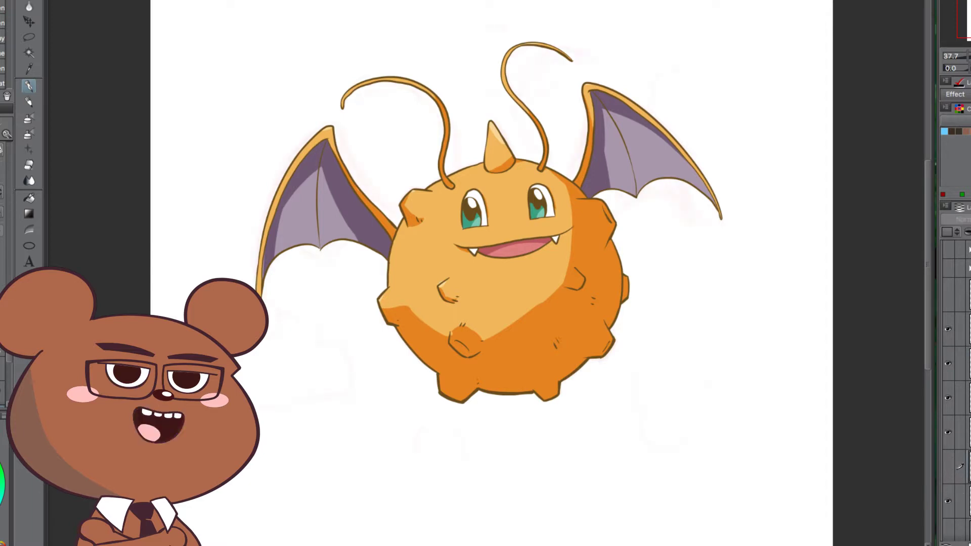
{"action": "left_click", "coordinate": [969, 501]}
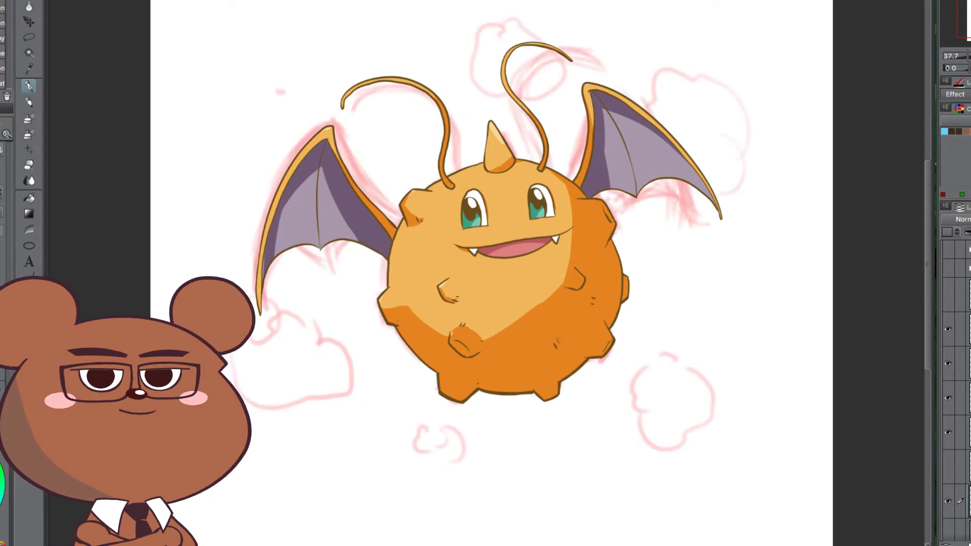
Step: On a new layer above the sketch, ink the puffy outline of the smoke cloud below the left wing tip in brown at brush size 15.0
{"action": "left_click_drag", "start_coordinate": [533, 371], "coordinate": [551, 340]}
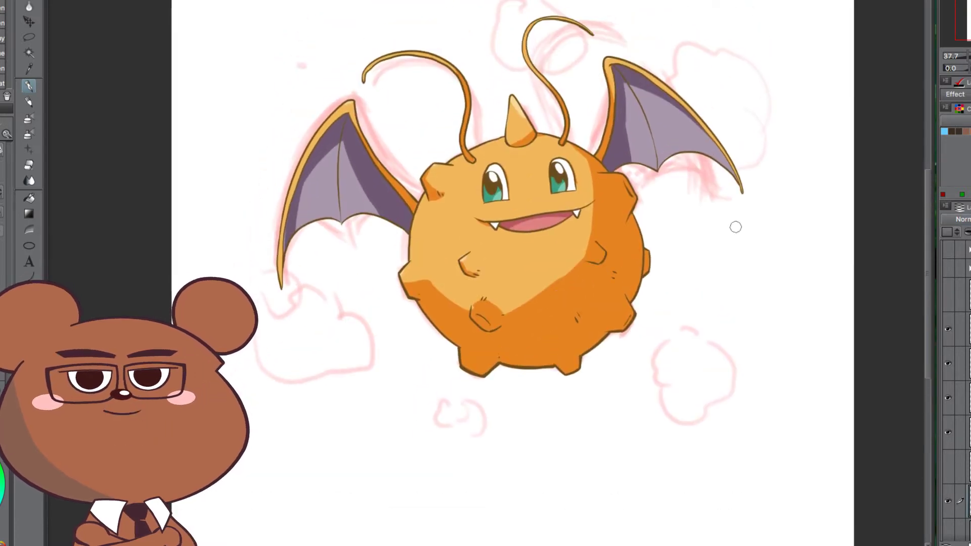
{"action": "left_click_drag", "start_coordinate": [970, 55], "coordinate": [970, 56]}
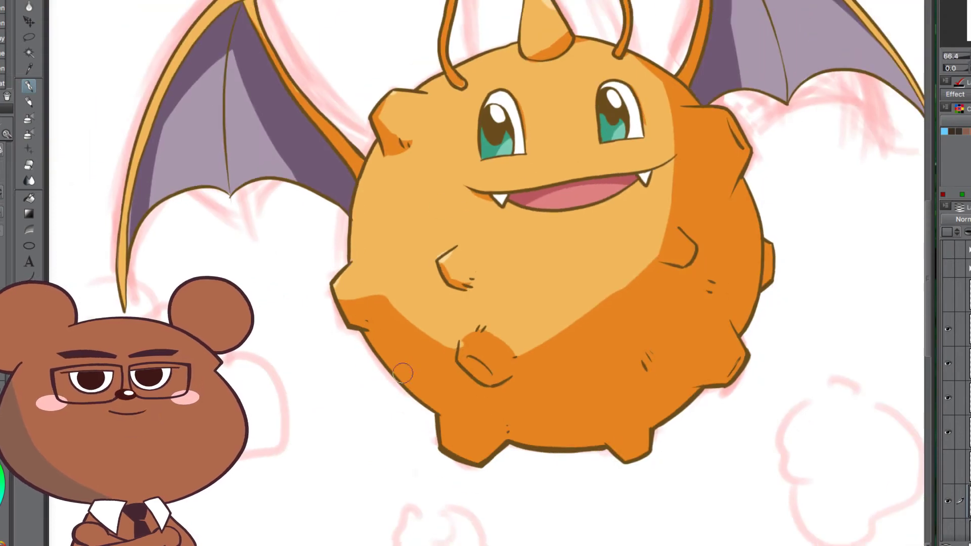
{"action": "left_click_drag", "start_coordinate": [377, 463], "coordinate": [559, 420]}
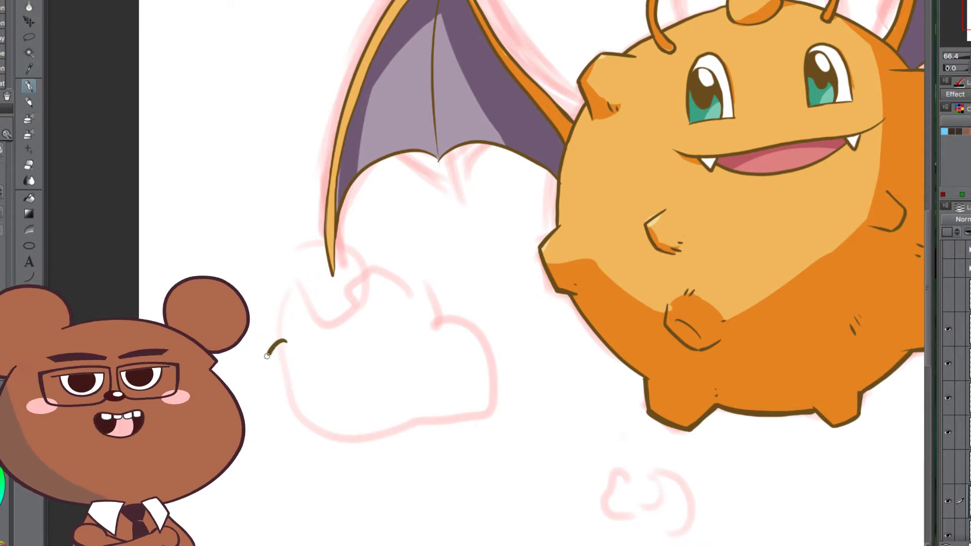
{"action": "left_click_drag", "start_coordinate": [299, 431], "coordinate": [347, 434]}
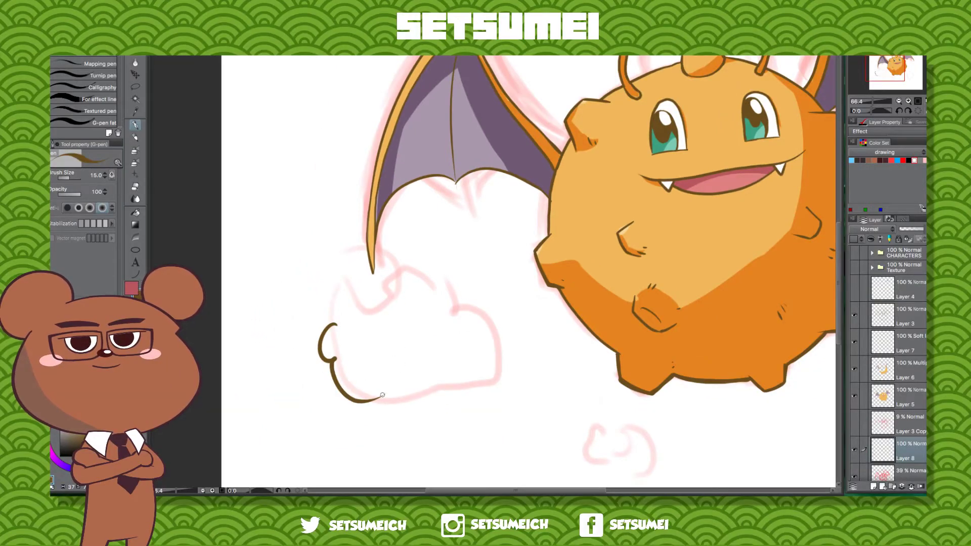
{"action": "left_click_drag", "start_coordinate": [383, 395], "coordinate": [408, 397]}
{"action": "mouse_move", "coordinate": [339, 319]}
{"action": "left_mouse_down"}
{"action": "mouse_move", "coordinate": [320, 256]}
{"action": "mouse_move", "coordinate": [389, 289]}
{"action": "left_mouse_up"}
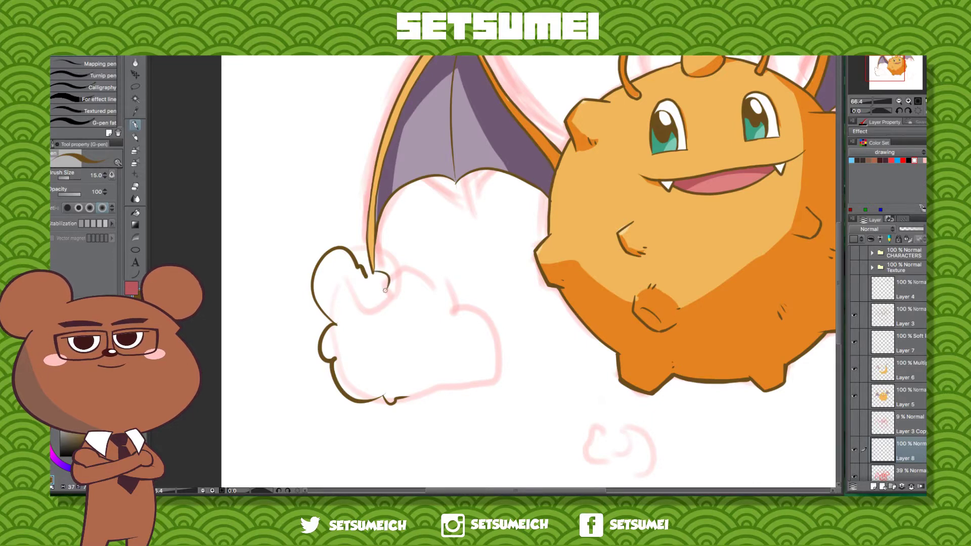
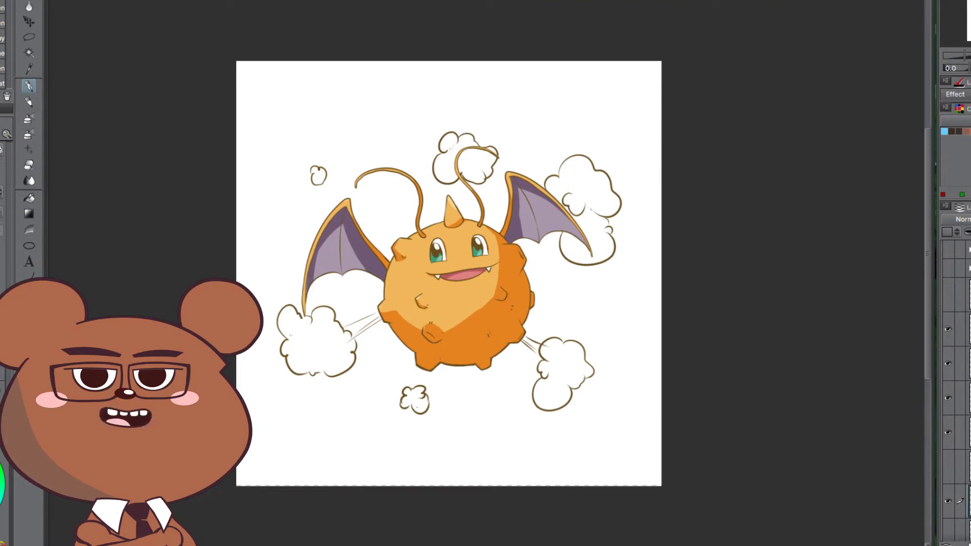
Step: Examine the inked smoke clouds around the creature up close and across the whole canvas
{"action": "key", "text": "super+plus"}
{"action": "key", "text": "super+plus"}
{"action": "key", "text": "super+minus"}
{"action": "left_click_drag", "start_coordinate": [805, 230], "coordinate": [753, 245]}
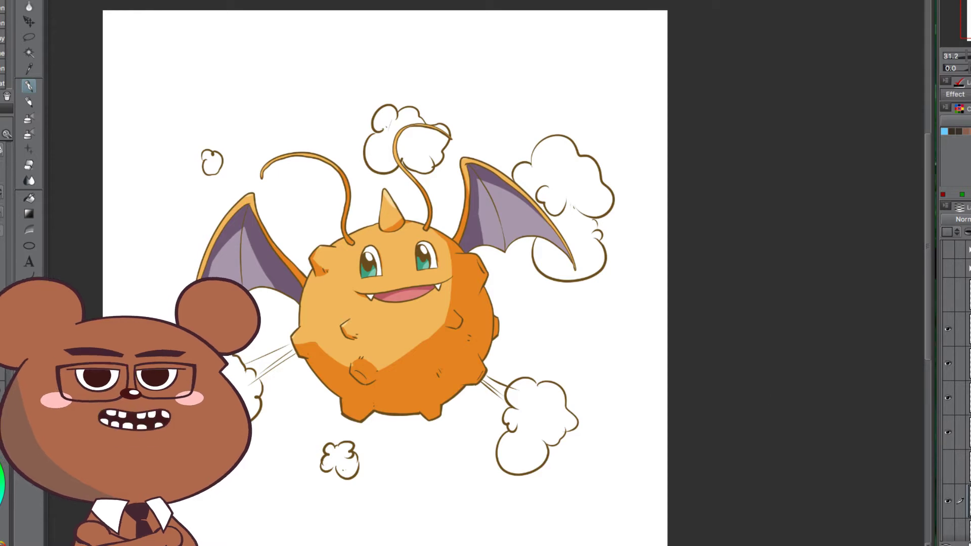
{"action": "scroll", "coordinate": [860, 202], "scroll_direction": "down", "scroll_amount": 6}
{"action": "scroll", "coordinate": [861, 201], "scroll_direction": "up", "scroll_amount": 7}
{"action": "scroll", "coordinate": [809, 230], "scroll_direction": "down", "scroll_amount": 1}
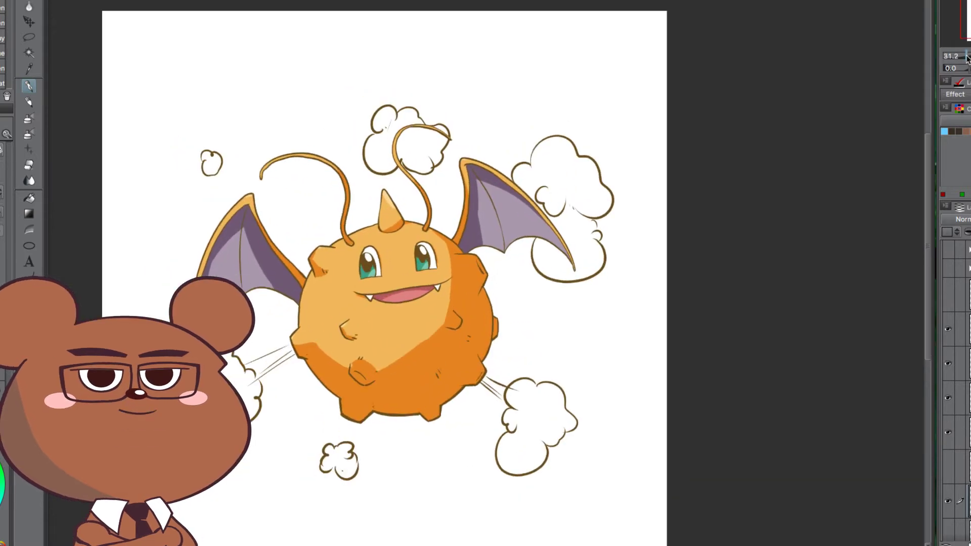
{"action": "scroll", "coordinate": [750, 262], "scroll_direction": "up", "scroll_amount": 3}
{"action": "left_click_drag", "start_coordinate": [682, 296], "coordinate": [819, 202]}
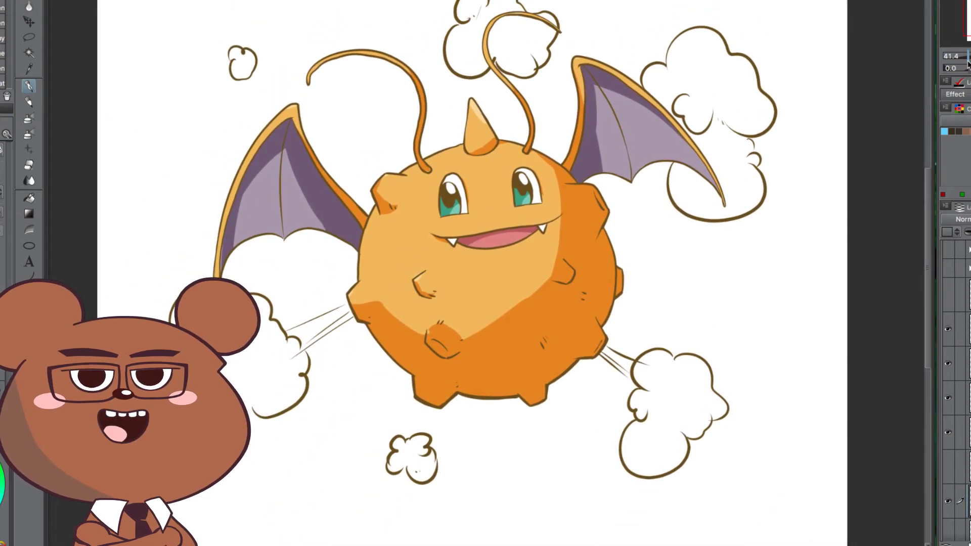
{"action": "left_click_drag", "start_coordinate": [968, 62], "coordinate": [970, 61]}
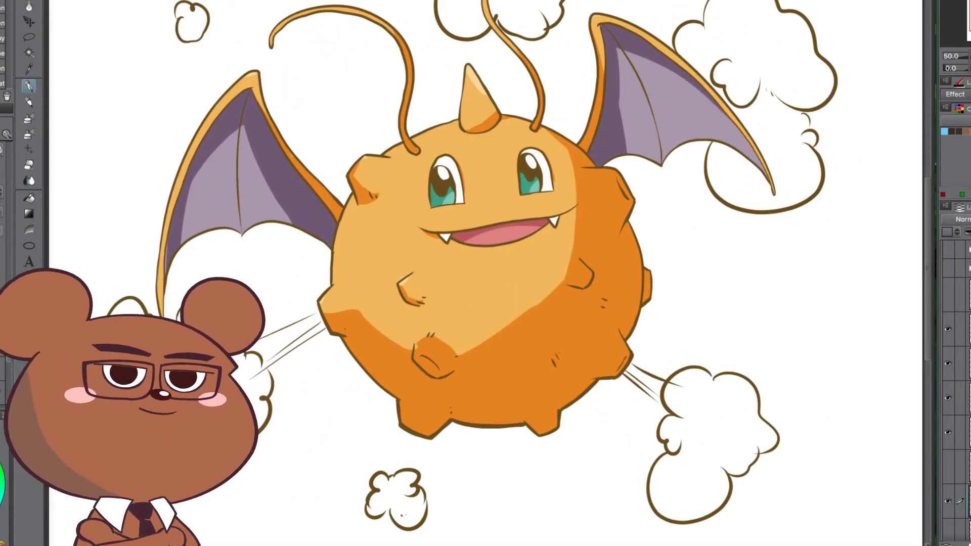
Step: Show the grey background layer again and add a new layer above the flat color Layer 5
{"action": "left_click", "coordinate": [969, 432]}
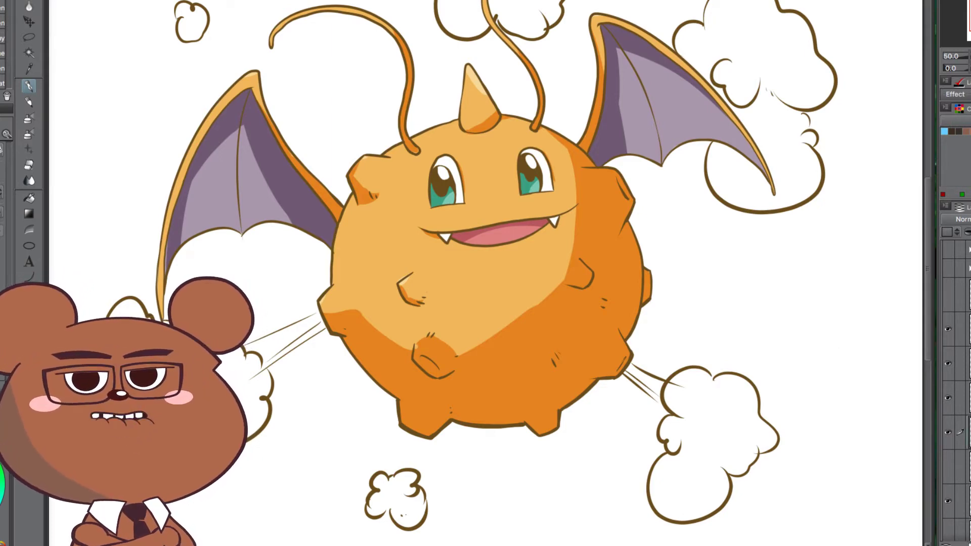
{"action": "left_click_drag", "start_coordinate": [299, 430], "coordinate": [502, 395]}
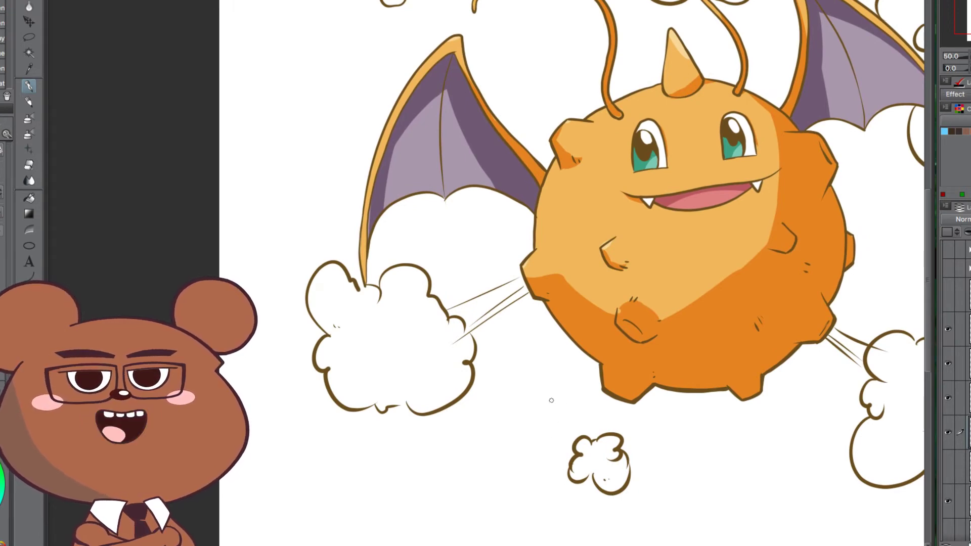
{"action": "left_click_drag", "start_coordinate": [585, 382], "coordinate": [441, 364]}
{"action": "left_click_drag", "start_coordinate": [622, 372], "coordinate": [691, 387]}
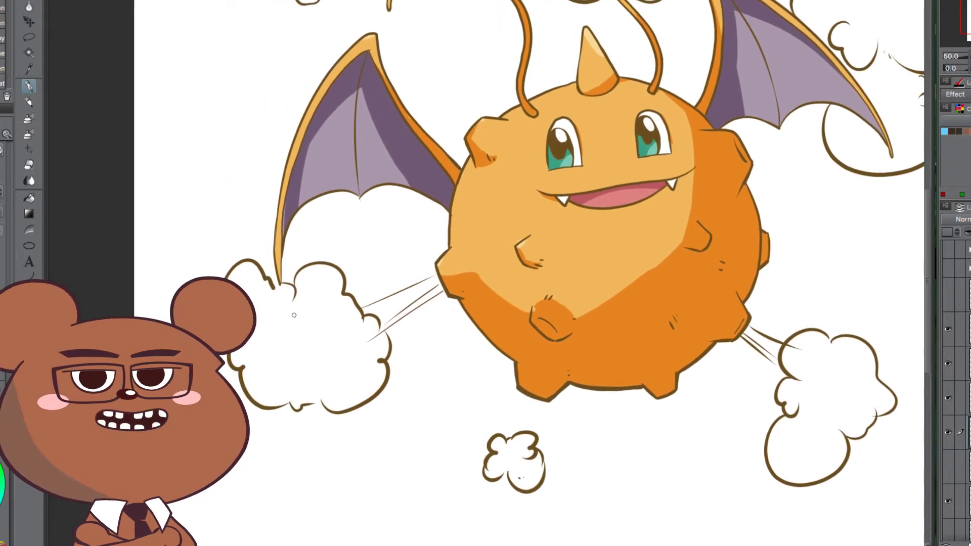
{"action": "scroll", "coordinate": [962, 455], "scroll_direction": "down", "scroll_amount": 3}
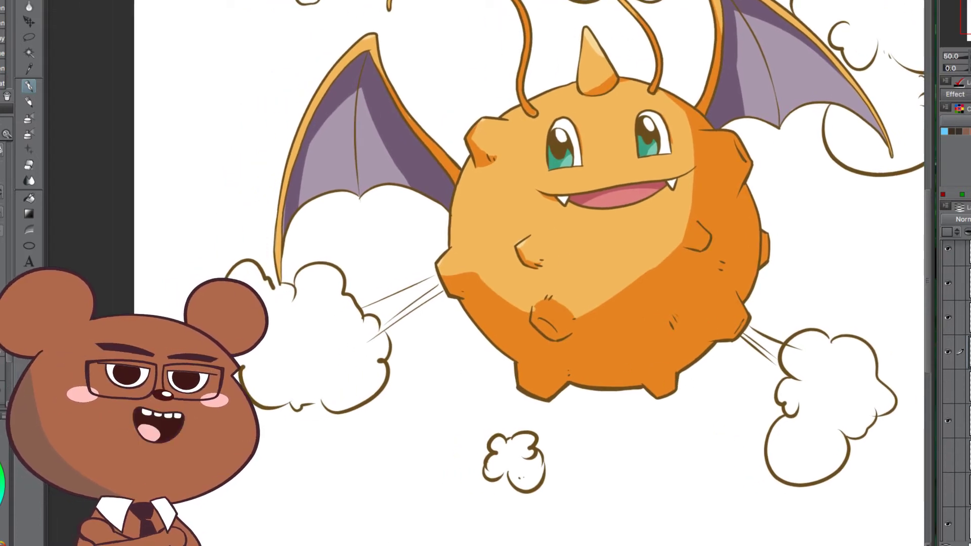
{"action": "left_click", "coordinate": [948, 489]}
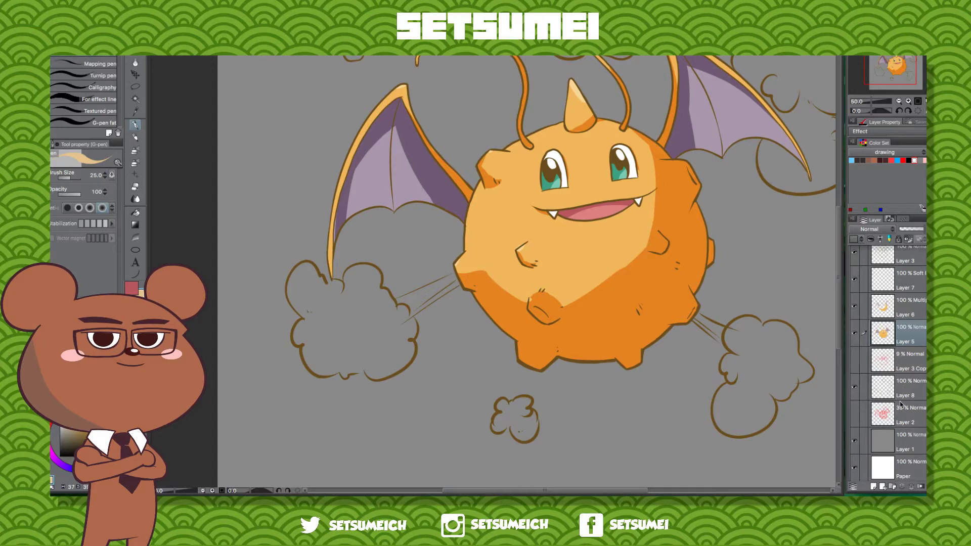
{"action": "left_click", "coordinate": [874, 487]}
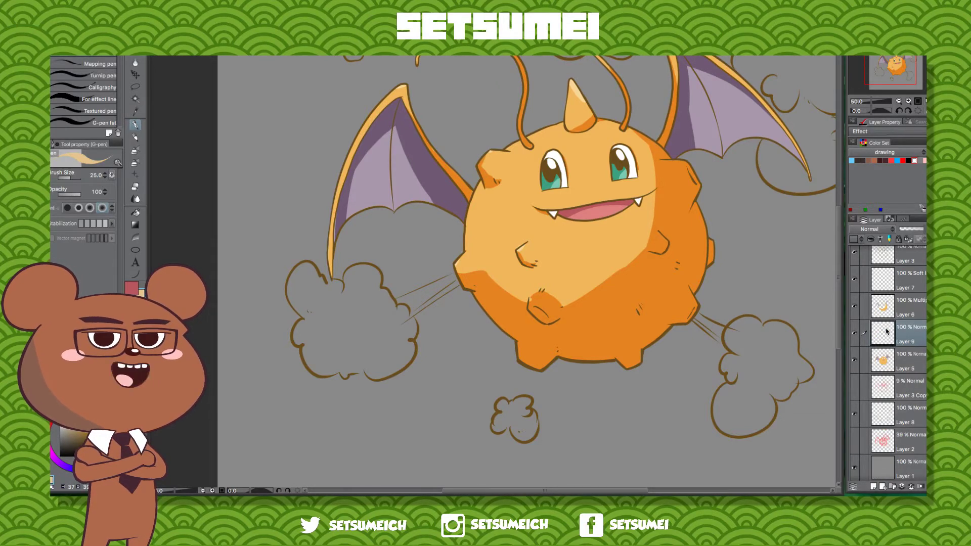
Step: Start coloring the left smoke jet with a pale beige stroke at brush size 60.0, and move Layer 9 directly below Layer 8
{"action": "key", "text": "bracketright"}
{"action": "key", "text": "bracketright"}
{"action": "key", "text": "bracketright"}
{"action": "key", "text": "bracketright"}
{"action": "key", "text": "bracketright"}
{"action": "left_click_drag", "start_coordinate": [421, 297], "coordinate": [389, 320]}
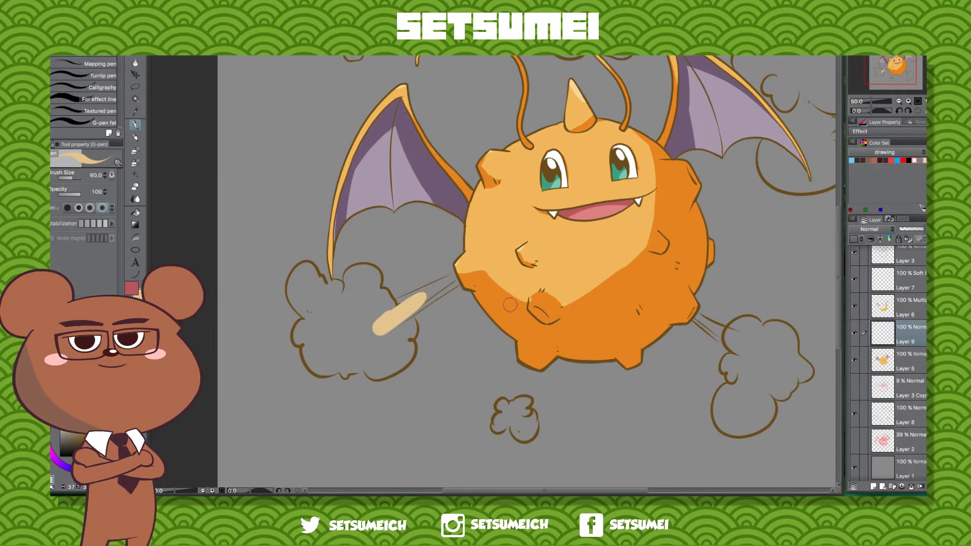
{"action": "left_click_drag", "start_coordinate": [912, 339], "coordinate": [905, 429]}
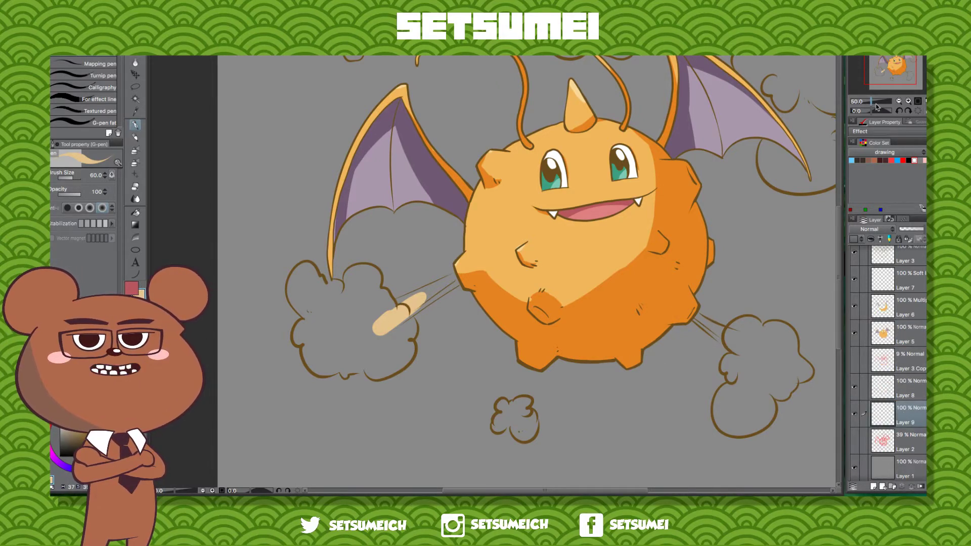
Step: Color the smoke jet between the body and the cloud below the left wing tip in pale beige
{"action": "left_click_drag", "start_coordinate": [876, 108], "coordinate": [883, 104]}
{"action": "left_click_drag", "start_coordinate": [475, 366], "coordinate": [539, 278]}
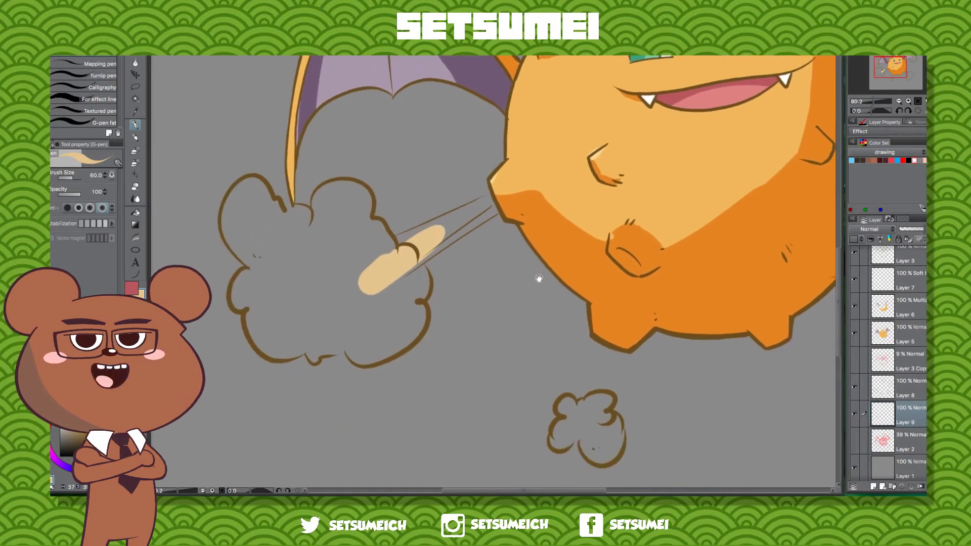
{"action": "key", "text": "r"}
{"action": "left_click_drag", "start_coordinate": [453, 397], "coordinate": [639, 280]}
{"action": "key", "text": "p"}
{"action": "left_click_drag", "start_coordinate": [469, 263], "coordinate": [480, 303]}
{"action": "mouse_move", "coordinate": [477, 231]}
{"action": "left_mouse_down"}
{"action": "mouse_move", "coordinate": [489, 271]}
{"action": "mouse_move", "coordinate": [479, 228]}
{"action": "mouse_move", "coordinate": [491, 298]}
{"action": "mouse_move", "coordinate": [472, 234]}
{"action": "mouse_move", "coordinate": [478, 329]}
{"action": "left_mouse_up"}
{"action": "key", "text": "bracketright"}
{"action": "left_click_drag", "start_coordinate": [472, 288], "coordinate": [478, 355]}
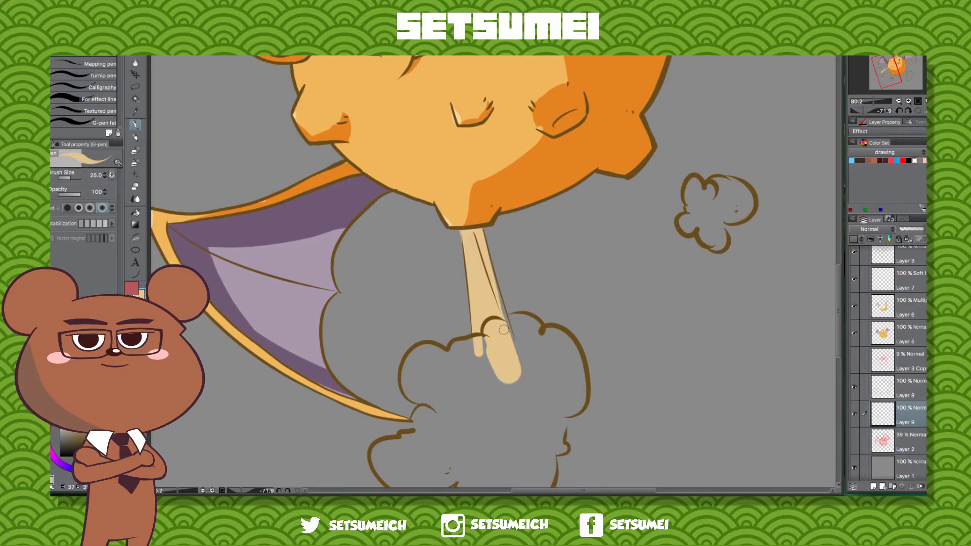
Step: Fill the cloud below the left wing tip with pale beige, edging the outline first and covering the interior at brush size 70.0
{"action": "left_click_drag", "start_coordinate": [495, 405], "coordinate": [546, 280]}
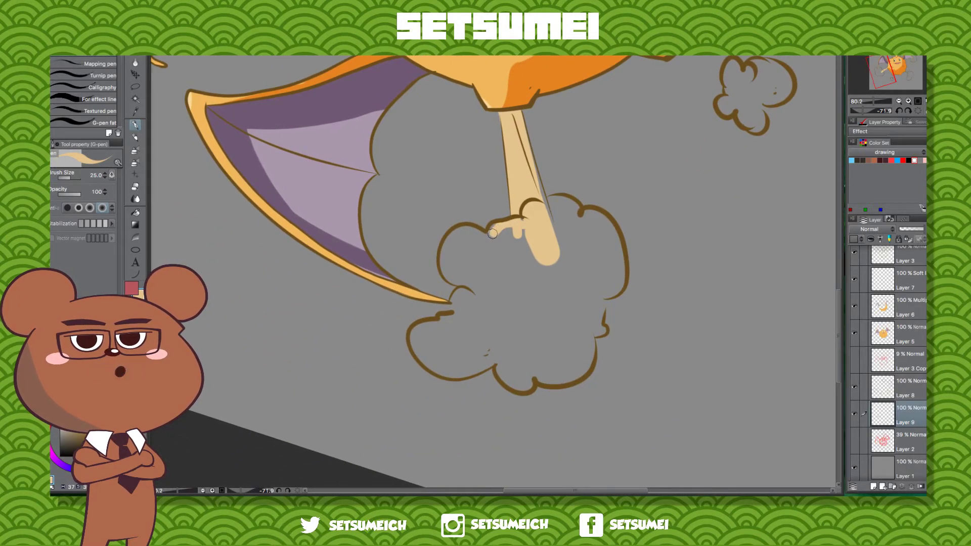
{"action": "mouse_move", "coordinate": [472, 230]}
{"action": "left_mouse_down"}
{"action": "mouse_move", "coordinate": [447, 250]}
{"action": "mouse_move", "coordinate": [460, 281]}
{"action": "mouse_move", "coordinate": [444, 255]}
{"action": "mouse_move", "coordinate": [460, 229]}
{"action": "mouse_move", "coordinate": [447, 243]}
{"action": "mouse_move", "coordinate": [466, 299]}
{"action": "mouse_move", "coordinate": [460, 293]}
{"action": "mouse_move", "coordinate": [457, 310]}
{"action": "mouse_move", "coordinate": [459, 292]}
{"action": "mouse_move", "coordinate": [460, 318]}
{"action": "mouse_move", "coordinate": [424, 325]}
{"action": "mouse_move", "coordinate": [419, 353]}
{"action": "mouse_move", "coordinate": [458, 374]}
{"action": "mouse_move", "coordinate": [497, 357]}
{"action": "mouse_move", "coordinate": [522, 387]}
{"action": "mouse_move", "coordinate": [534, 373]}
{"action": "mouse_move", "coordinate": [549, 381]}
{"action": "mouse_move", "coordinate": [584, 370]}
{"action": "mouse_move", "coordinate": [588, 342]}
{"action": "mouse_move", "coordinate": [572, 378]}
{"action": "mouse_move", "coordinate": [606, 327]}
{"action": "mouse_move", "coordinate": [626, 354]}
{"action": "mouse_move", "coordinate": [607, 395]}
{"action": "mouse_move", "coordinate": [656, 267]}
{"action": "mouse_move", "coordinate": [648, 240]}
{"action": "mouse_move", "coordinate": [607, 201]}
{"action": "left_mouse_up"}
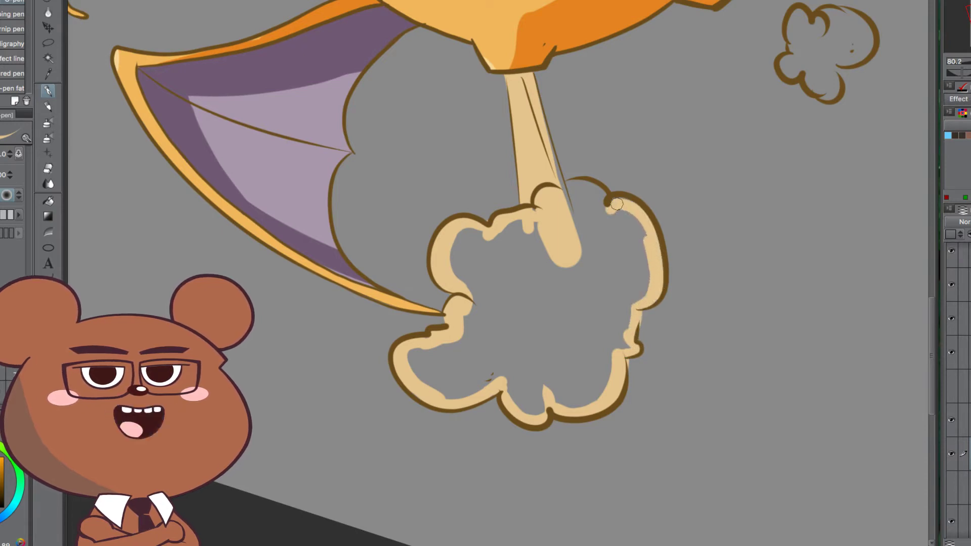
{"action": "mouse_move", "coordinate": [650, 256]}
{"action": "left_mouse_down"}
{"action": "mouse_move", "coordinate": [639, 210]}
{"action": "mouse_move", "coordinate": [555, 193]}
{"action": "mouse_move", "coordinate": [594, 184]}
{"action": "mouse_move", "coordinate": [608, 213]}
{"action": "mouse_move", "coordinate": [572, 204]}
{"action": "left_mouse_up"}
{"action": "left_click_drag", "start_coordinate": [534, 111], "coordinate": [566, 199]}
{"action": "left_click_drag", "start_coordinate": [537, 116], "coordinate": [572, 229]}
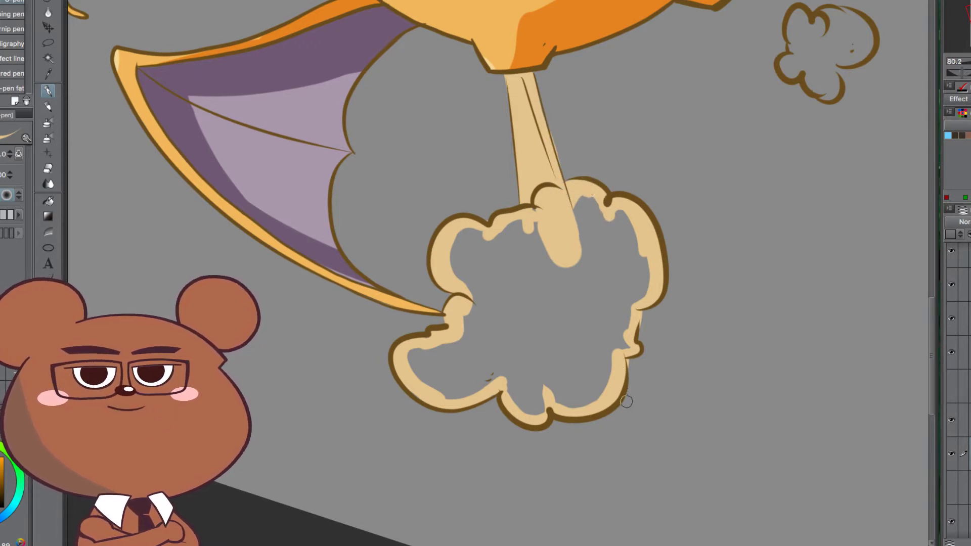
{"action": "mouse_move", "coordinate": [527, 297]}
{"action": "left_mouse_down"}
{"action": "mouse_move", "coordinate": [468, 257]}
{"action": "mouse_move", "coordinate": [562, 229]}
{"action": "mouse_move", "coordinate": [556, 237]}
{"action": "mouse_move", "coordinate": [550, 224]}
{"action": "mouse_move", "coordinate": [564, 219]}
{"action": "mouse_move", "coordinate": [594, 242]}
{"action": "mouse_move", "coordinate": [589, 234]}
{"action": "mouse_move", "coordinate": [591, 253]}
{"action": "mouse_move", "coordinate": [586, 225]}
{"action": "mouse_move", "coordinate": [587, 292]}
{"action": "mouse_move", "coordinate": [578, 305]}
{"action": "mouse_move", "coordinate": [568, 264]}
{"action": "mouse_move", "coordinate": [534, 276]}
{"action": "mouse_move", "coordinate": [491, 270]}
{"action": "mouse_move", "coordinate": [463, 348]}
{"action": "mouse_move", "coordinate": [433, 340]}
{"action": "mouse_move", "coordinate": [466, 334]}
{"action": "mouse_move", "coordinate": [459, 351]}
{"action": "mouse_move", "coordinate": [475, 359]}
{"action": "mouse_move", "coordinate": [457, 362]}
{"action": "mouse_move", "coordinate": [497, 291]}
{"action": "mouse_move", "coordinate": [506, 295]}
{"action": "mouse_move", "coordinate": [503, 356]}
{"action": "mouse_move", "coordinate": [516, 374]}
{"action": "mouse_move", "coordinate": [512, 323]}
{"action": "mouse_move", "coordinate": [555, 341]}
{"action": "mouse_move", "coordinate": [551, 363]}
{"action": "mouse_move", "coordinate": [582, 335]}
{"action": "mouse_move", "coordinate": [550, 374]}
{"action": "mouse_move", "coordinate": [521, 350]}
{"action": "mouse_move", "coordinate": [559, 266]}
{"action": "mouse_move", "coordinate": [600, 283]}
{"action": "mouse_move", "coordinate": [577, 307]}
{"action": "left_mouse_up"}
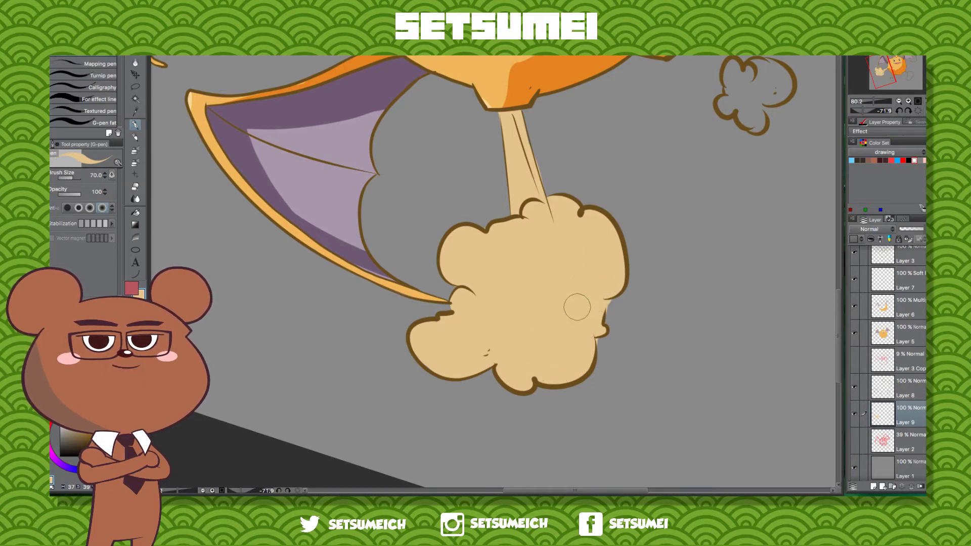
Step: Color the small smoke puff below the body in pale beige at brush size 25.0
{"action": "left_click_drag", "start_coordinate": [696, 347], "coordinate": [334, 350]}
{"action": "mouse_move", "coordinate": [692, 306]}
{"action": "left_mouse_down"}
{"action": "mouse_move", "coordinate": [516, 336]}
{"action": "mouse_move", "coordinate": [559, 434]}
{"action": "mouse_move", "coordinate": [603, 285]}
{"action": "mouse_move", "coordinate": [604, 295]}
{"action": "left_mouse_up"}
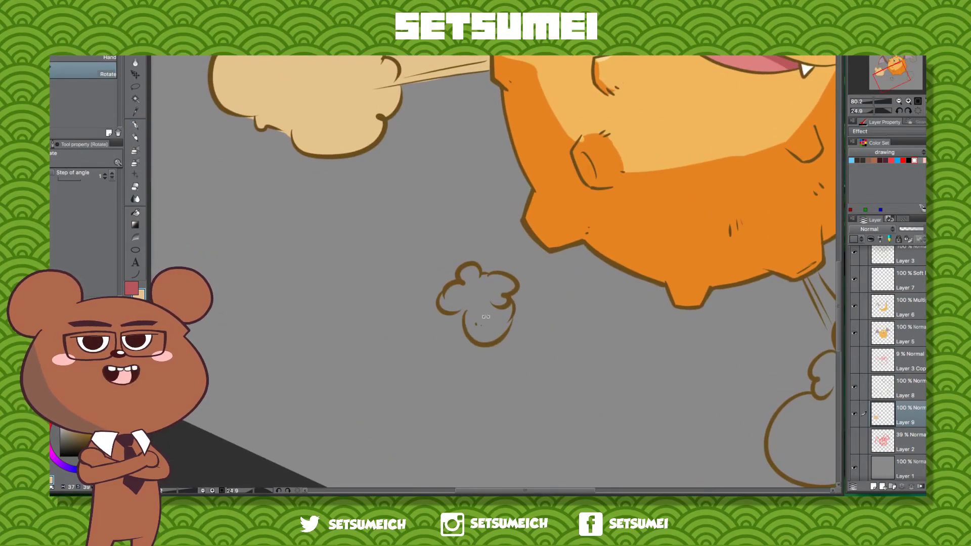
{"action": "key", "text": "p"}
{"action": "key", "text": "bracketleft"}
{"action": "key", "text": "bracketleft"}
{"action": "key", "text": "bracketleft"}
{"action": "mouse_move", "coordinate": [481, 317]}
{"action": "left_mouse_down"}
{"action": "mouse_move", "coordinate": [465, 274]}
{"action": "mouse_move", "coordinate": [474, 277]}
{"action": "mouse_move", "coordinate": [448, 307]}
{"action": "mouse_move", "coordinate": [483, 294]}
{"action": "left_mouse_up"}
{"action": "key", "text": "bracketleft"}
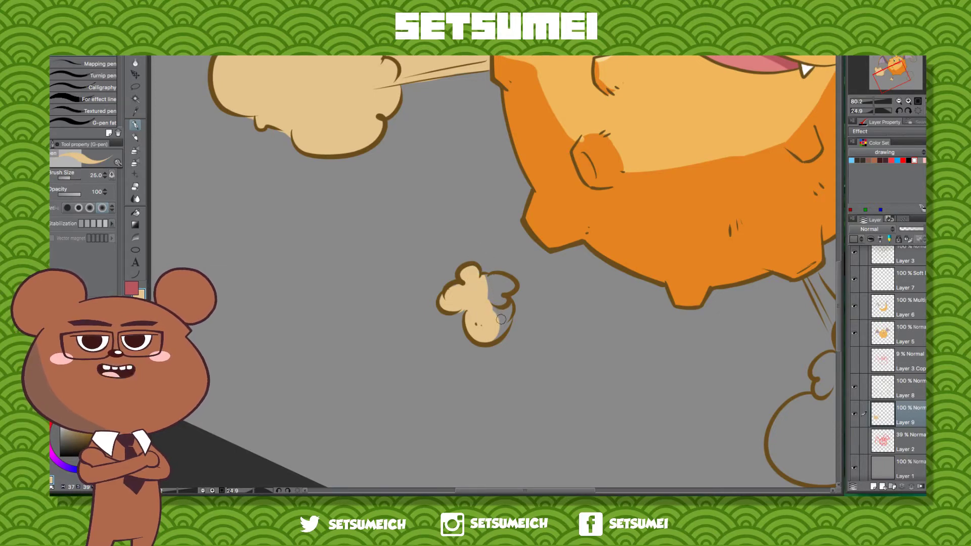
{"action": "left_click_drag", "start_coordinate": [485, 294], "coordinate": [493, 320]}
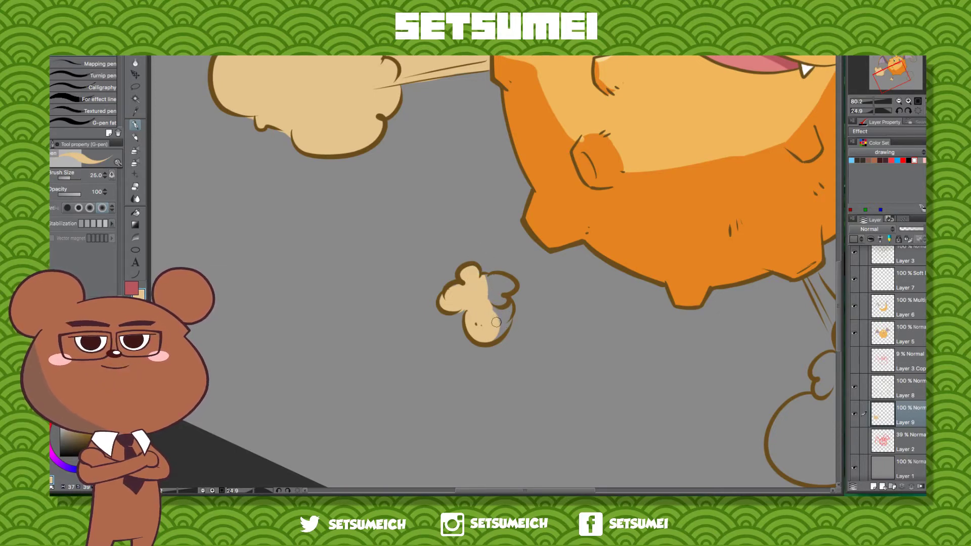
{"action": "mouse_move", "coordinate": [487, 300]}
{"action": "left_mouse_down"}
{"action": "mouse_move", "coordinate": [486, 282]}
{"action": "mouse_move", "coordinate": [494, 293]}
{"action": "left_mouse_up"}
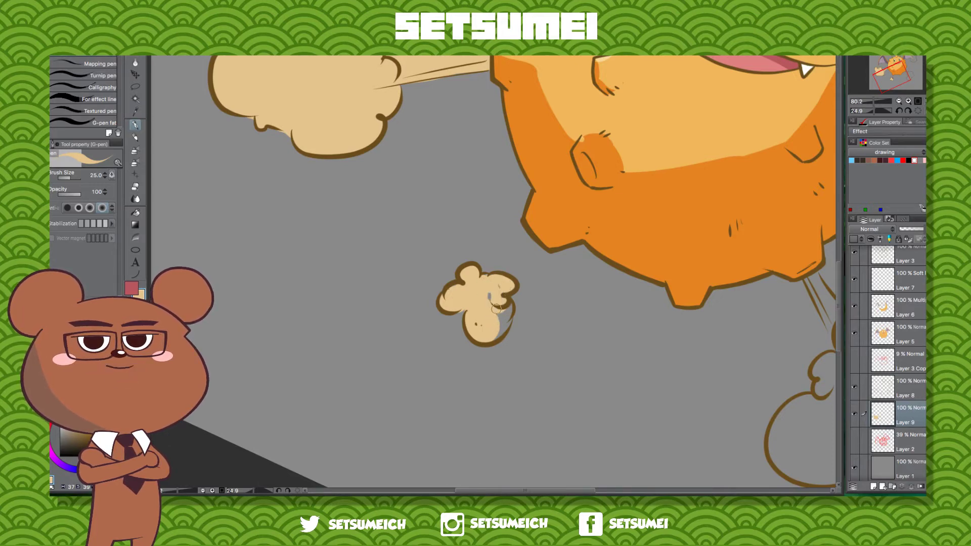
{"action": "left_click_drag", "start_coordinate": [499, 300], "coordinate": [488, 335]}
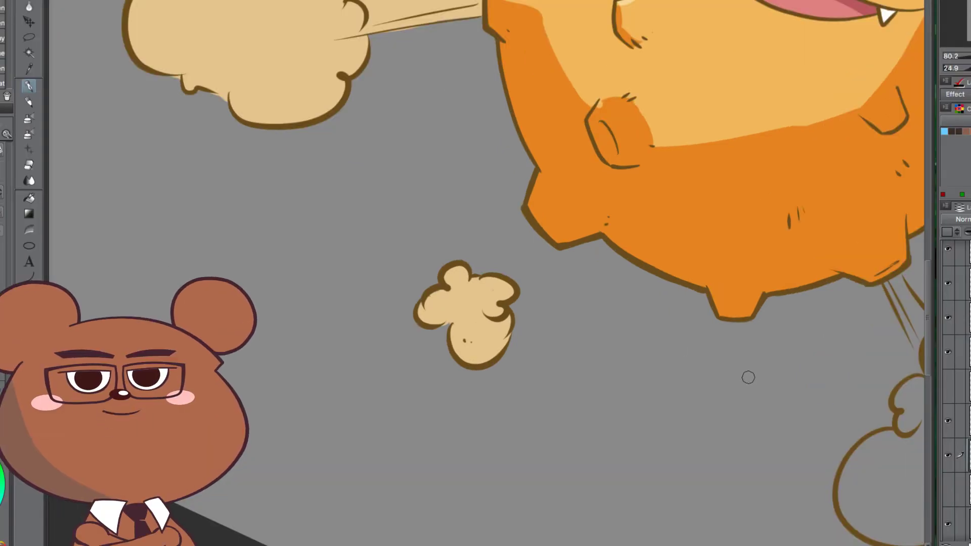
Step: Color the lower right smoke jet and the small puffs where it meets its cloud in pale beige
{"action": "left_click_drag", "start_coordinate": [682, 452], "coordinate": [315, 303]}
{"action": "mouse_move", "coordinate": [723, 463]}
{"action": "left_mouse_down"}
{"action": "mouse_move", "coordinate": [707, 482]}
{"action": "mouse_move", "coordinate": [768, 542]}
{"action": "left_mouse_up"}
{"action": "mouse_move", "coordinate": [571, 216]}
{"action": "left_mouse_down"}
{"action": "mouse_move", "coordinate": [602, 270]}
{"action": "mouse_move", "coordinate": [569, 213]}
{"action": "mouse_move", "coordinate": [594, 246]}
{"action": "mouse_move", "coordinate": [577, 209]}
{"action": "mouse_move", "coordinate": [613, 266]}
{"action": "mouse_move", "coordinate": [586, 223]}
{"action": "left_mouse_up"}
{"action": "mouse_move", "coordinate": [596, 266]}
{"action": "left_mouse_down"}
{"action": "mouse_move", "coordinate": [602, 287]}
{"action": "mouse_move", "coordinate": [582, 224]}
{"action": "mouse_move", "coordinate": [629, 271]}
{"action": "mouse_move", "coordinate": [607, 281]}
{"action": "mouse_move", "coordinate": [624, 311]}
{"action": "mouse_move", "coordinate": [580, 329]}
{"action": "mouse_move", "coordinate": [611, 316]}
{"action": "mouse_move", "coordinate": [591, 322]}
{"action": "mouse_move", "coordinate": [590, 354]}
{"action": "left_mouse_up"}
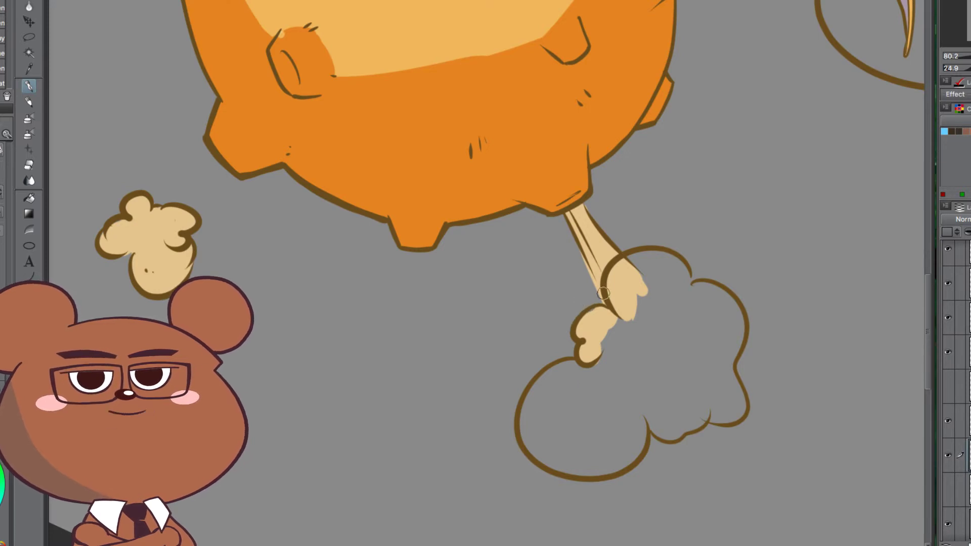
Step: Fill the large round puff at the lower left of the lower right cloud with pale beige
{"action": "left_click_drag", "start_coordinate": [557, 457], "coordinate": [625, 364]}
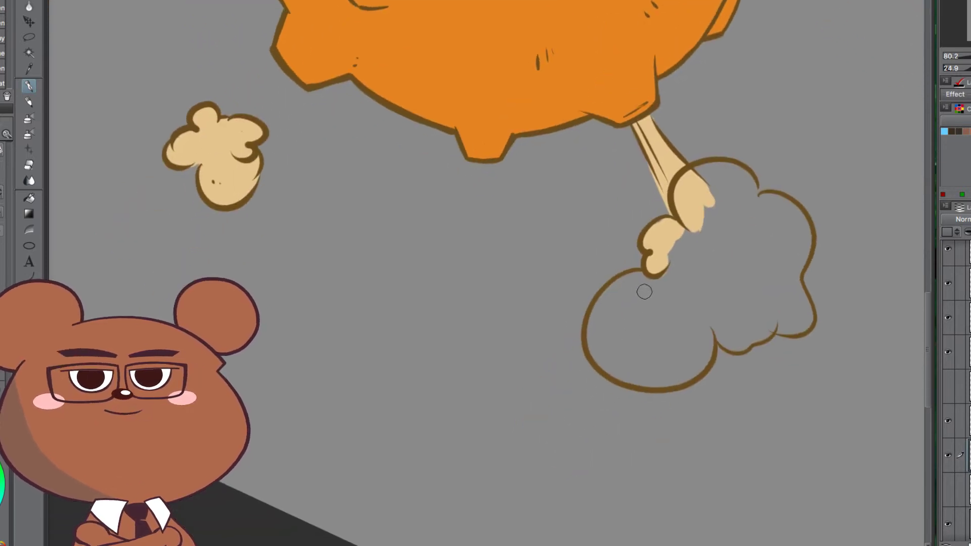
{"action": "mouse_move", "coordinate": [652, 280]}
{"action": "left_mouse_down"}
{"action": "mouse_move", "coordinate": [625, 286]}
{"action": "mouse_move", "coordinate": [603, 309]}
{"action": "mouse_move", "coordinate": [601, 361]}
{"action": "mouse_move", "coordinate": [652, 389]}
{"action": "mouse_move", "coordinate": [689, 351]}
{"action": "left_mouse_up"}
{"action": "mouse_move", "coordinate": [623, 326]}
{"action": "left_mouse_down"}
{"action": "mouse_move", "coordinate": [619, 363]}
{"action": "mouse_move", "coordinate": [634, 355]}
{"action": "mouse_move", "coordinate": [632, 303]}
{"action": "mouse_move", "coordinate": [661, 302]}
{"action": "mouse_move", "coordinate": [676, 317]}
{"action": "mouse_move", "coordinate": [670, 378]}
{"action": "mouse_move", "coordinate": [683, 370]}
{"action": "mouse_move", "coordinate": [664, 342]}
{"action": "mouse_move", "coordinate": [666, 291]}
{"action": "left_mouse_up"}
{"action": "mouse_move", "coordinate": [588, 380]}
{"action": "left_mouse_down"}
{"action": "mouse_move", "coordinate": [640, 394]}
{"action": "mouse_move", "coordinate": [698, 388]}
{"action": "left_mouse_up"}
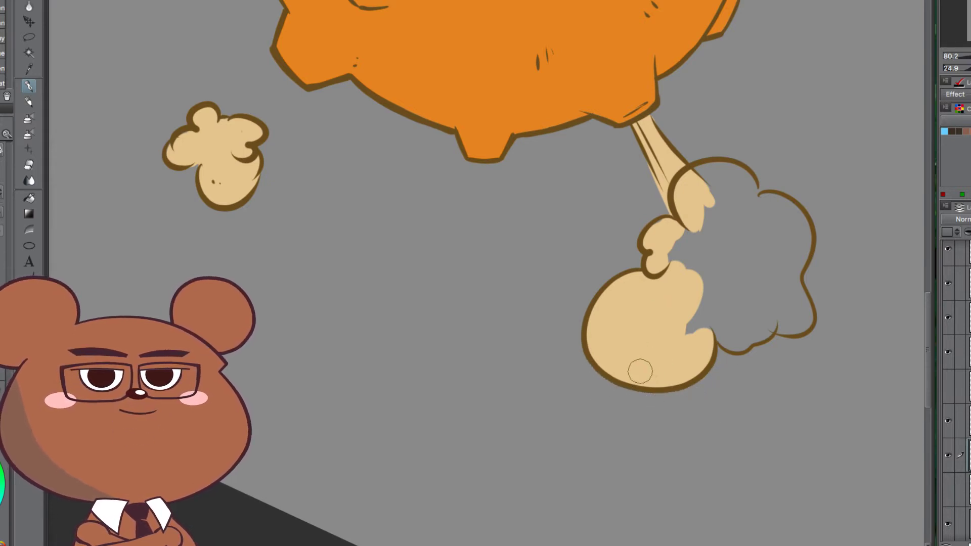
{"action": "mouse_move", "coordinate": [673, 310]}
{"action": "left_mouse_down"}
{"action": "mouse_move", "coordinate": [660, 236]}
{"action": "mouse_move", "coordinate": [668, 230]}
{"action": "mouse_move", "coordinate": [680, 248]}
{"action": "left_mouse_up"}
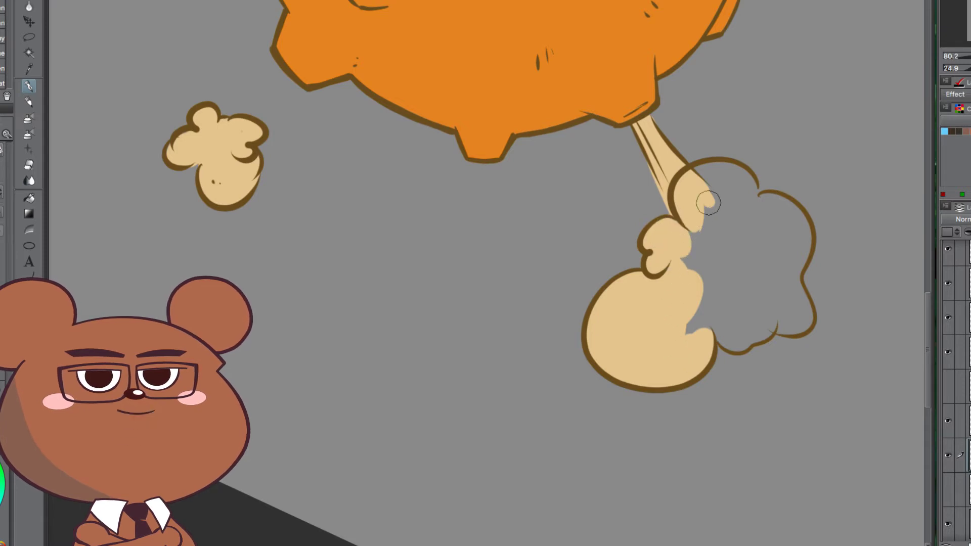
Step: Color the small bumps along the bottom edge of the lower right cloud in pale beige at brush size 15.0
{"action": "key", "text": "r"}
{"action": "mouse_move", "coordinate": [723, 449]}
{"action": "left_mouse_down"}
{"action": "mouse_move", "coordinate": [579, 474]}
{"action": "mouse_move", "coordinate": [403, 286]}
{"action": "left_mouse_up"}
{"action": "key", "text": "space"}
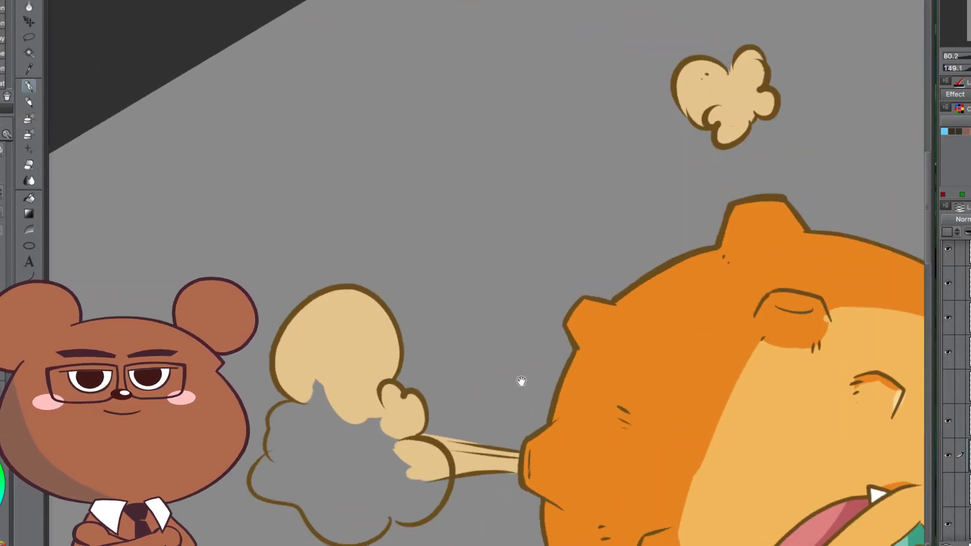
{"action": "left_click_drag", "start_coordinate": [520, 382], "coordinate": [647, 218]}
{"action": "mouse_move", "coordinate": [443, 238]}
{"action": "left_mouse_down"}
{"action": "mouse_move", "coordinate": [440, 258]}
{"action": "mouse_move", "coordinate": [415, 278]}
{"action": "mouse_move", "coordinate": [410, 253]}
{"action": "mouse_move", "coordinate": [431, 248]}
{"action": "left_mouse_up"}
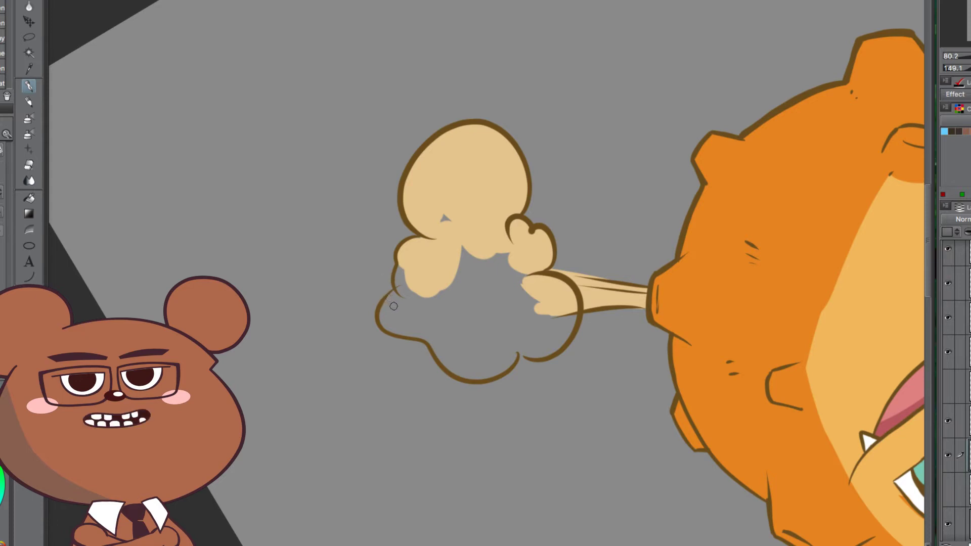
{"action": "left_click_drag", "start_coordinate": [444, 216], "coordinate": [441, 223]}
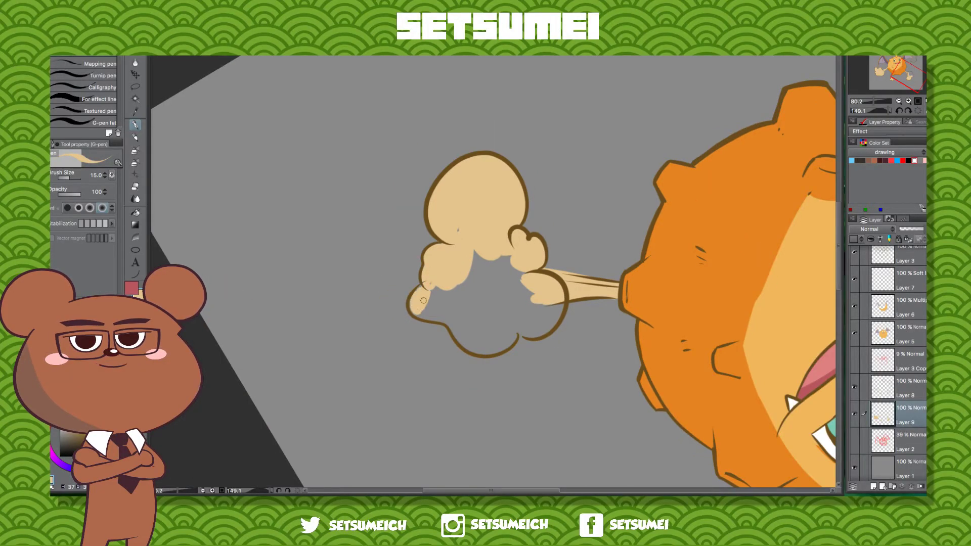
Step: Fill the remaining interior of the lower right cloud with pale beige at brush size 40.0
{"action": "key", "text": "]"}
{"action": "key", "text": "]"}
{"action": "key", "text": "]"}
{"action": "key", "text": "]"}
{"action": "key", "text": "]"}
{"action": "left_click_drag", "start_coordinate": [443, 286], "coordinate": [435, 289]}
{"action": "mouse_move", "coordinate": [465, 244]}
{"action": "left_mouse_down"}
{"action": "mouse_move", "coordinate": [417, 304]}
{"action": "mouse_move", "coordinate": [458, 334]}
{"action": "mouse_move", "coordinate": [497, 344]}
{"action": "mouse_move", "coordinate": [551, 310]}
{"action": "mouse_move", "coordinate": [447, 314]}
{"action": "mouse_move", "coordinate": [476, 334]}
{"action": "left_mouse_up"}
{"action": "mouse_move", "coordinate": [462, 253]}
{"action": "left_mouse_down"}
{"action": "mouse_move", "coordinate": [479, 328]}
{"action": "mouse_move", "coordinate": [506, 277]}
{"action": "mouse_move", "coordinate": [538, 313]}
{"action": "left_mouse_up"}
{"action": "mouse_move", "coordinate": [505, 283]}
{"action": "left_mouse_down"}
{"action": "mouse_move", "coordinate": [496, 323]}
{"action": "mouse_move", "coordinate": [507, 340]}
{"action": "left_mouse_up"}
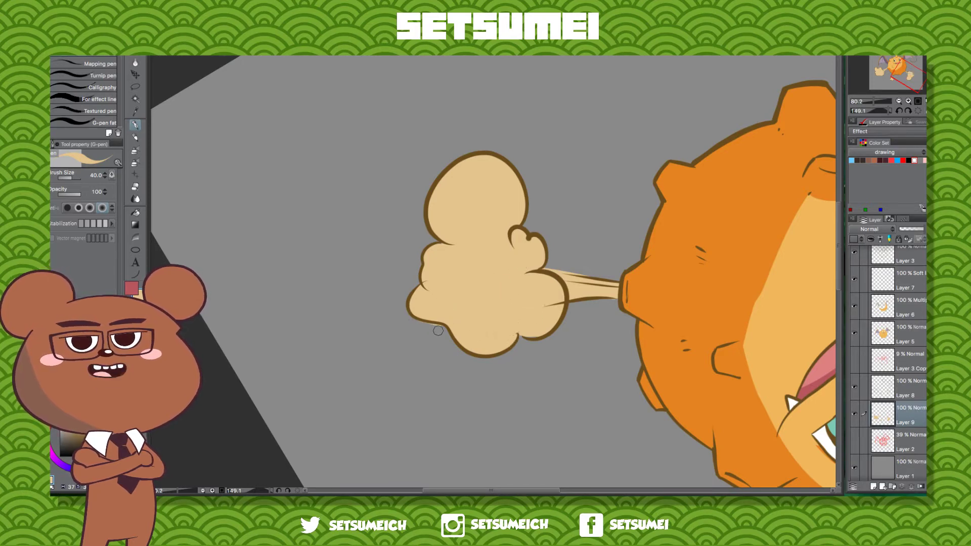
Step: Color the small smoke puff above the left wing in pale beige at brush size 40.0
{"action": "left_click_drag", "start_coordinate": [555, 392], "coordinate": [694, 122]}
{"action": "left_click_drag", "start_coordinate": [596, 263], "coordinate": [545, 444]}
{"action": "left_click_drag", "start_coordinate": [661, 289], "coordinate": [609, 390]}
{"action": "left_click_drag", "start_coordinate": [618, 271], "coordinate": [647, 430]}
{"action": "left_click_drag", "start_coordinate": [552, 298], "coordinate": [709, 450]}
{"action": "left_click_drag", "start_coordinate": [329, 209], "coordinate": [341, 197]}
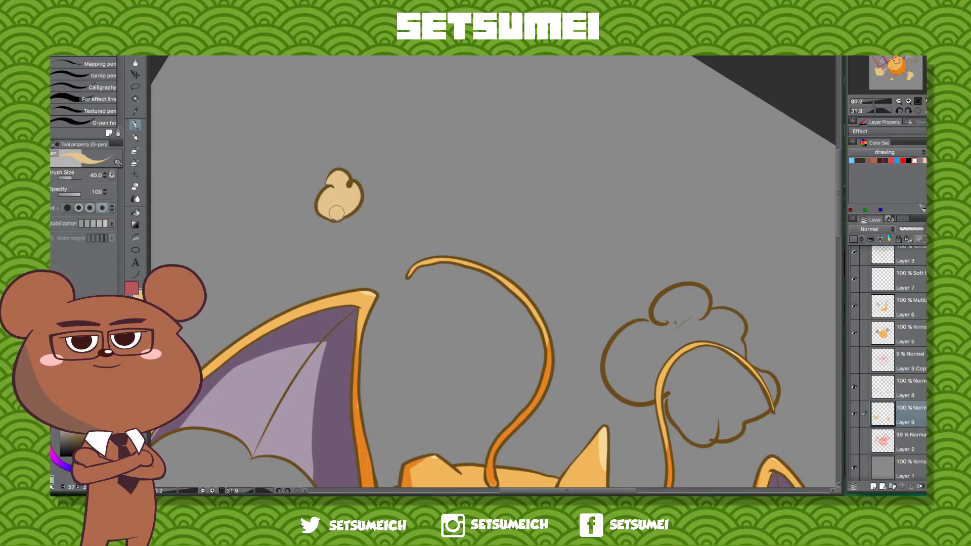
Step: Fill the smoke cloud behind the right antenna with pale beige
{"action": "left_click_drag", "start_coordinate": [607, 428], "coordinate": [512, 342]}
{"action": "mouse_move", "coordinate": [562, 251]}
{"action": "left_mouse_down"}
{"action": "mouse_move", "coordinate": [577, 295]}
{"action": "mouse_move", "coordinate": [562, 241]}
{"action": "mouse_move", "coordinate": [518, 262]}
{"action": "mouse_move", "coordinate": [516, 282]}
{"action": "mouse_move", "coordinate": [530, 306]}
{"action": "mouse_move", "coordinate": [573, 307]}
{"action": "mouse_move", "coordinate": [582, 287]}
{"action": "mouse_move", "coordinate": [536, 275]}
{"action": "mouse_move", "coordinate": [520, 291]}
{"action": "mouse_move", "coordinate": [555, 273]}
{"action": "left_mouse_up"}
{"action": "key", "text": "r"}
{"action": "left_click_drag", "start_coordinate": [550, 306], "coordinate": [504, 323]}
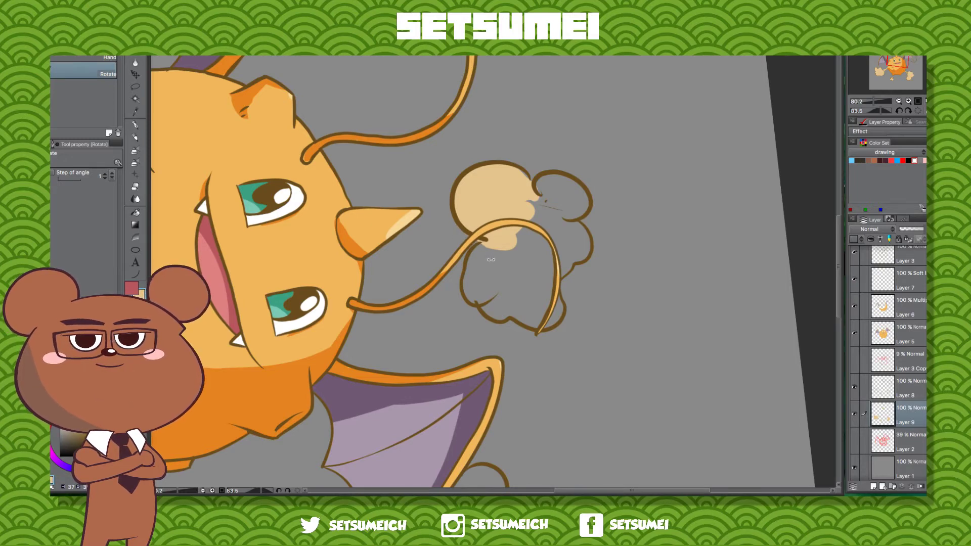
{"action": "key", "text": "p"}
{"action": "mouse_move", "coordinate": [480, 256]}
{"action": "left_mouse_down"}
{"action": "mouse_move", "coordinate": [475, 303]}
{"action": "mouse_move", "coordinate": [474, 272]}
{"action": "mouse_move", "coordinate": [491, 318]}
{"action": "mouse_move", "coordinate": [549, 336]}
{"action": "mouse_move", "coordinate": [569, 332]}
{"action": "mouse_move", "coordinate": [572, 310]}
{"action": "mouse_move", "coordinate": [577, 325]}
{"action": "mouse_move", "coordinate": [563, 284]}
{"action": "mouse_move", "coordinate": [606, 250]}
{"action": "mouse_move", "coordinate": [598, 218]}
{"action": "mouse_move", "coordinate": [611, 243]}
{"action": "mouse_move", "coordinate": [588, 207]}
{"action": "mouse_move", "coordinate": [608, 187]}
{"action": "mouse_move", "coordinate": [600, 173]}
{"action": "mouse_move", "coordinate": [572, 178]}
{"action": "mouse_move", "coordinate": [554, 165]}
{"action": "mouse_move", "coordinate": [582, 169]}
{"action": "mouse_move", "coordinate": [571, 189]}
{"action": "mouse_move", "coordinate": [592, 175]}
{"action": "mouse_move", "coordinate": [570, 159]}
{"action": "mouse_move", "coordinate": [601, 193]}
{"action": "mouse_move", "coordinate": [586, 166]}
{"action": "mouse_move", "coordinate": [580, 186]}
{"action": "mouse_move", "coordinate": [552, 204]}
{"action": "mouse_move", "coordinate": [517, 155]}
{"action": "mouse_move", "coordinate": [549, 184]}
{"action": "mouse_move", "coordinate": [528, 162]}
{"action": "mouse_move", "coordinate": [554, 206]}
{"action": "mouse_move", "coordinate": [573, 202]}
{"action": "mouse_move", "coordinate": [581, 216]}
{"action": "mouse_move", "coordinate": [570, 278]}
{"action": "mouse_move", "coordinate": [557, 279]}
{"action": "mouse_move", "coordinate": [514, 240]}
{"action": "mouse_move", "coordinate": [497, 264]}
{"action": "mouse_move", "coordinate": [498, 319]}
{"action": "mouse_move", "coordinate": [507, 307]}
{"action": "mouse_move", "coordinate": [501, 253]}
{"action": "mouse_move", "coordinate": [529, 303]}
{"action": "mouse_move", "coordinate": [526, 254]}
{"action": "mouse_move", "coordinate": [542, 303]}
{"action": "left_mouse_up"}
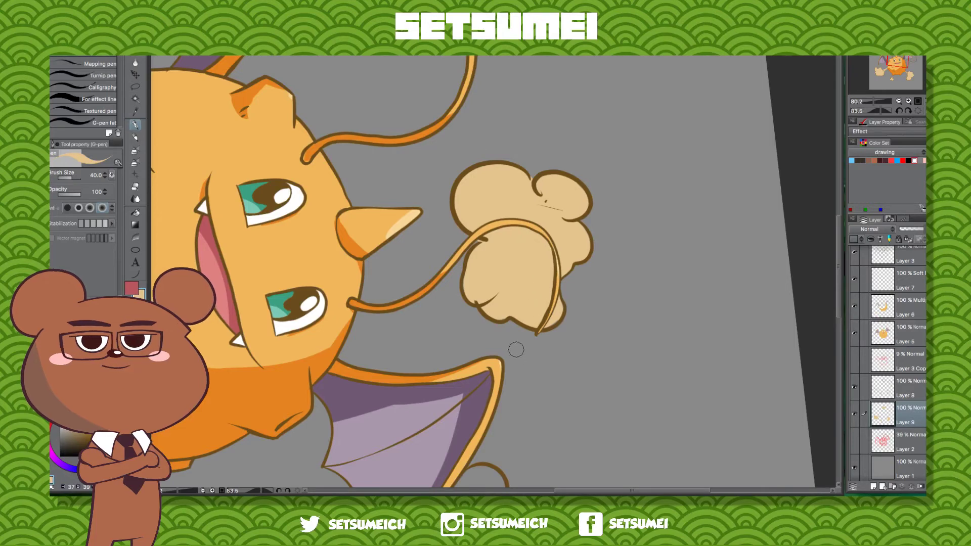
Step: Color the wing-side edge and the lower puff of the cloud behind the right wing in pale beige at brush size 40.0
{"action": "mouse_move", "coordinate": [531, 393]}
{"action": "left_mouse_down"}
{"action": "mouse_move", "coordinate": [571, 389]}
{"action": "mouse_move", "coordinate": [625, 263]}
{"action": "left_mouse_up"}
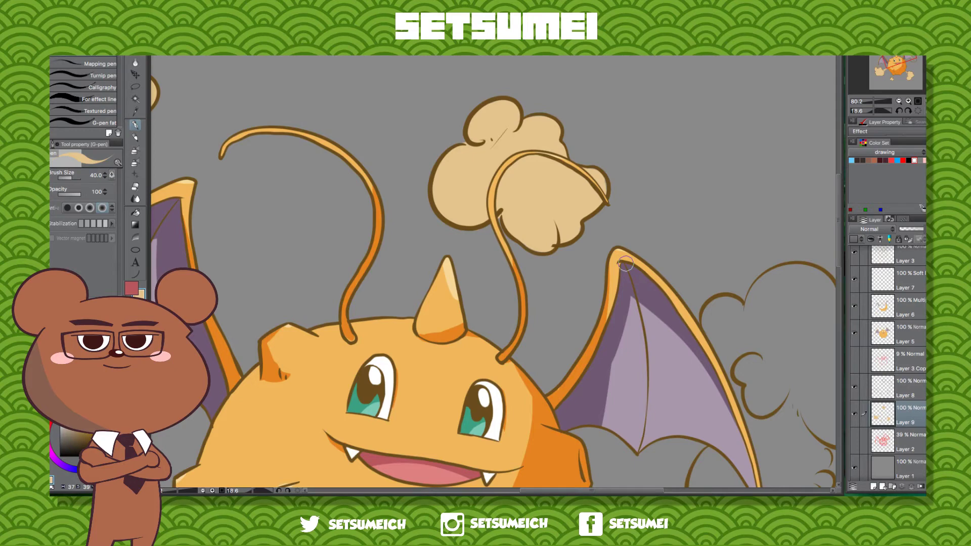
{"action": "mouse_move", "coordinate": [679, 393]}
{"action": "left_mouse_down"}
{"action": "mouse_move", "coordinate": [560, 314]}
{"action": "mouse_move", "coordinate": [481, 276]}
{"action": "left_mouse_up"}
{"action": "mouse_move", "coordinate": [527, 225]}
{"action": "left_mouse_down"}
{"action": "mouse_move", "coordinate": [509, 201]}
{"action": "mouse_move", "coordinate": [567, 357]}
{"action": "left_mouse_up"}
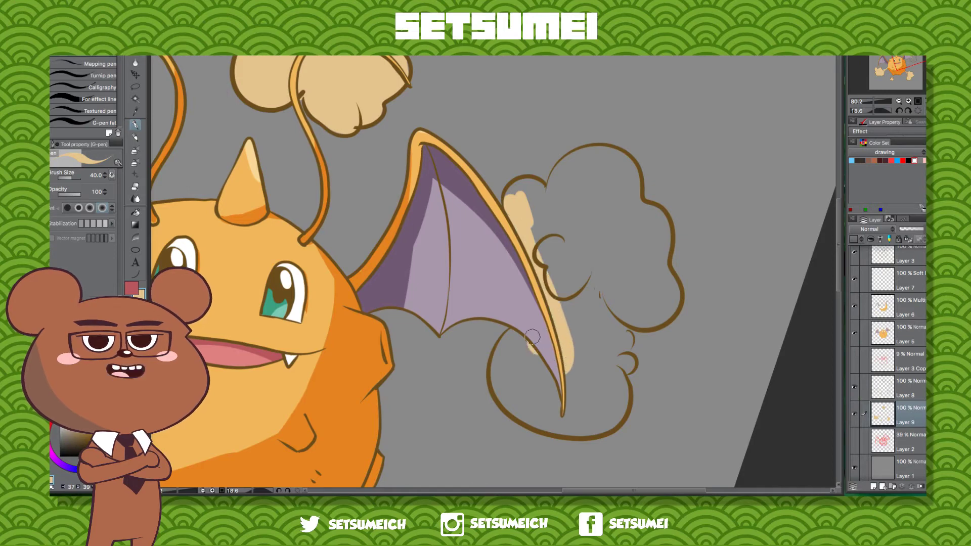
{"action": "mouse_move", "coordinate": [516, 333]}
{"action": "left_mouse_down"}
{"action": "mouse_move", "coordinate": [493, 381]}
{"action": "mouse_move", "coordinate": [551, 425]}
{"action": "mouse_move", "coordinate": [562, 420]}
{"action": "left_mouse_up"}
{"action": "left_click_drag", "start_coordinate": [562, 420], "coordinate": [483, 334]}
{"action": "mouse_move", "coordinate": [445, 264]}
{"action": "left_mouse_down"}
{"action": "mouse_move", "coordinate": [429, 295]}
{"action": "mouse_move", "coordinate": [442, 325]}
{"action": "mouse_move", "coordinate": [459, 337]}
{"action": "mouse_move", "coordinate": [516, 342]}
{"action": "mouse_move", "coordinate": [544, 319]}
{"action": "mouse_move", "coordinate": [531, 281]}
{"action": "mouse_move", "coordinate": [548, 275]}
{"action": "mouse_move", "coordinate": [542, 259]}
{"action": "left_mouse_up"}
{"action": "mouse_move", "coordinate": [539, 292]}
{"action": "left_mouse_down"}
{"action": "mouse_move", "coordinate": [534, 335]}
{"action": "mouse_move", "coordinate": [498, 341]}
{"action": "mouse_move", "coordinate": [444, 303]}
{"action": "left_mouse_up"}
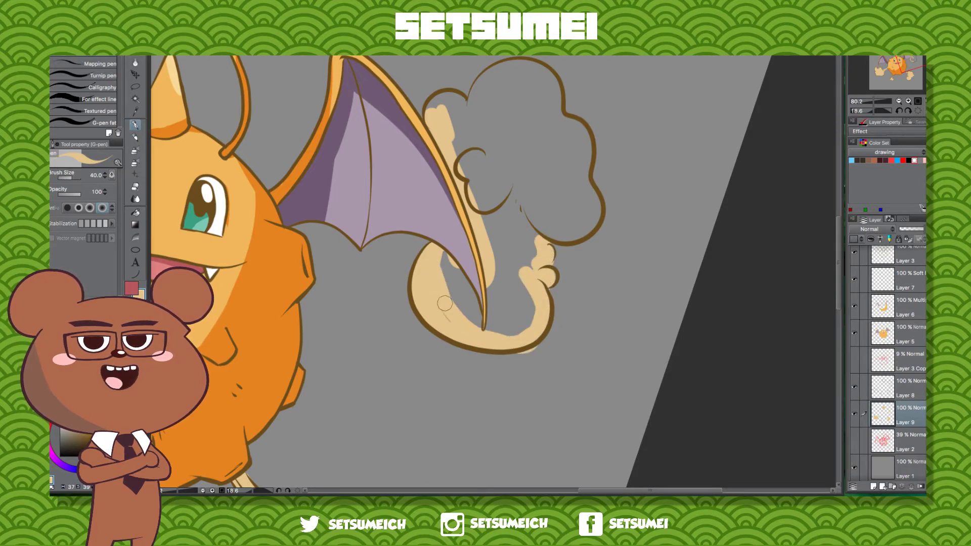
{"action": "left_click_drag", "start_coordinate": [434, 255], "coordinate": [444, 258]}
{"action": "mouse_move", "coordinate": [469, 312]}
{"action": "left_mouse_down"}
{"action": "mouse_move", "coordinate": [502, 328]}
{"action": "mouse_move", "coordinate": [507, 303]}
{"action": "mouse_move", "coordinate": [493, 319]}
{"action": "mouse_move", "coordinate": [523, 305]}
{"action": "mouse_move", "coordinate": [516, 329]}
{"action": "left_mouse_up"}
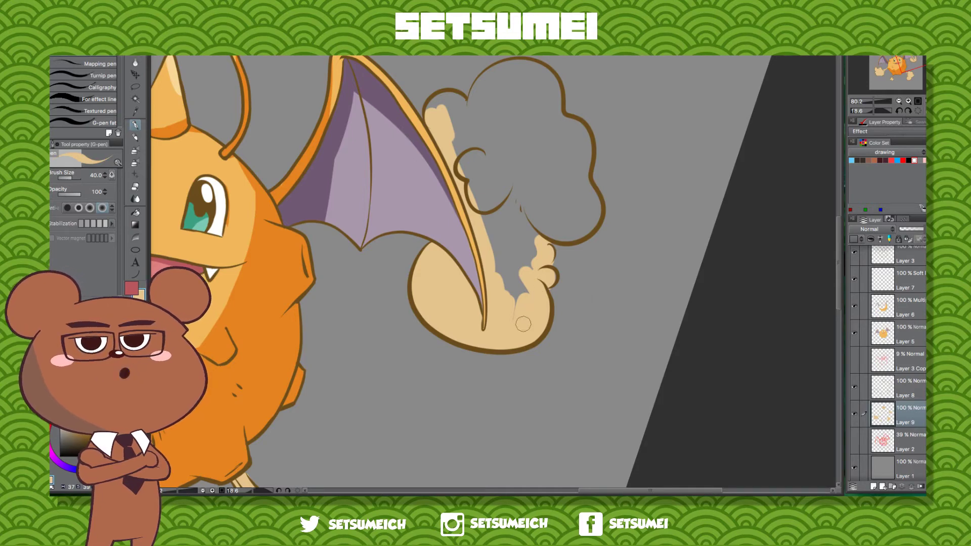
Step: Paint a pale beige band inside the outline of the upper puffs of the cloud behind the right wing
{"action": "mouse_move", "coordinate": [537, 245]}
{"action": "left_mouse_down"}
{"action": "mouse_move", "coordinate": [570, 235]}
{"action": "mouse_move", "coordinate": [594, 213]}
{"action": "mouse_move", "coordinate": [579, 133]}
{"action": "mouse_move", "coordinate": [556, 116]}
{"action": "mouse_move", "coordinate": [544, 78]}
{"action": "mouse_move", "coordinate": [527, 68]}
{"action": "mouse_move", "coordinate": [494, 74]}
{"action": "mouse_move", "coordinate": [470, 105]}
{"action": "left_mouse_up"}
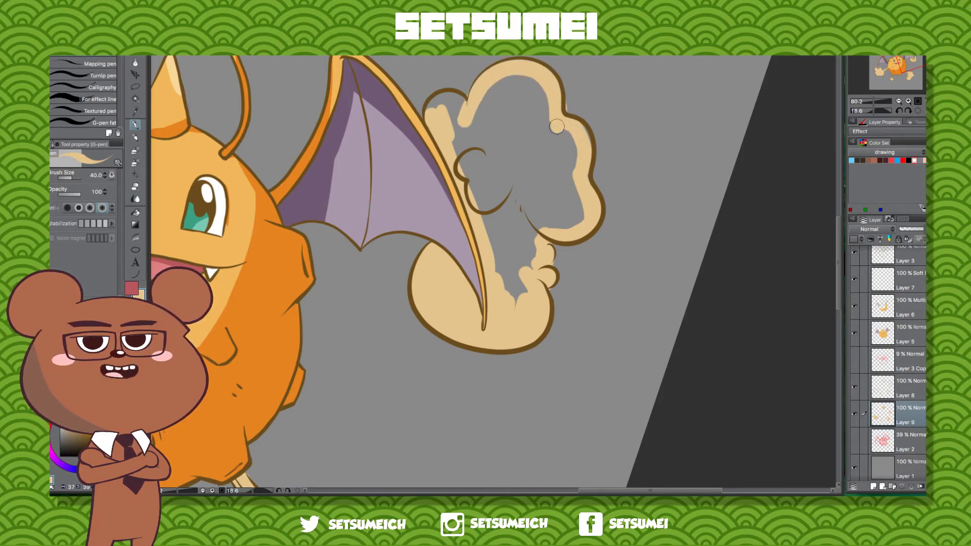
{"action": "mouse_move", "coordinate": [443, 127]}
{"action": "left_mouse_down"}
{"action": "mouse_move", "coordinate": [435, 119]}
{"action": "mouse_move", "coordinate": [454, 100]}
{"action": "mouse_move", "coordinate": [465, 108]}
{"action": "left_mouse_up"}
{"action": "mouse_move", "coordinate": [538, 26]}
{"action": "left_mouse_down"}
{"action": "mouse_move", "coordinate": [553, 54]}
{"action": "mouse_move", "coordinate": [547, 94]}
{"action": "left_mouse_up"}
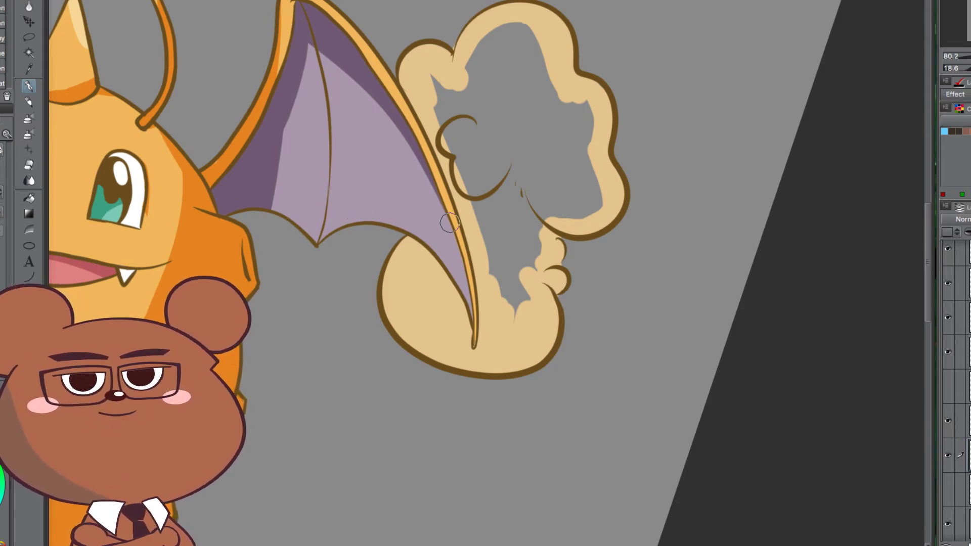
Step: Select the unpainted interior of the cloud behind the right wing, expand the selection by 3 px, fill it with pale beige and deselect
{"action": "key", "text": "w"}
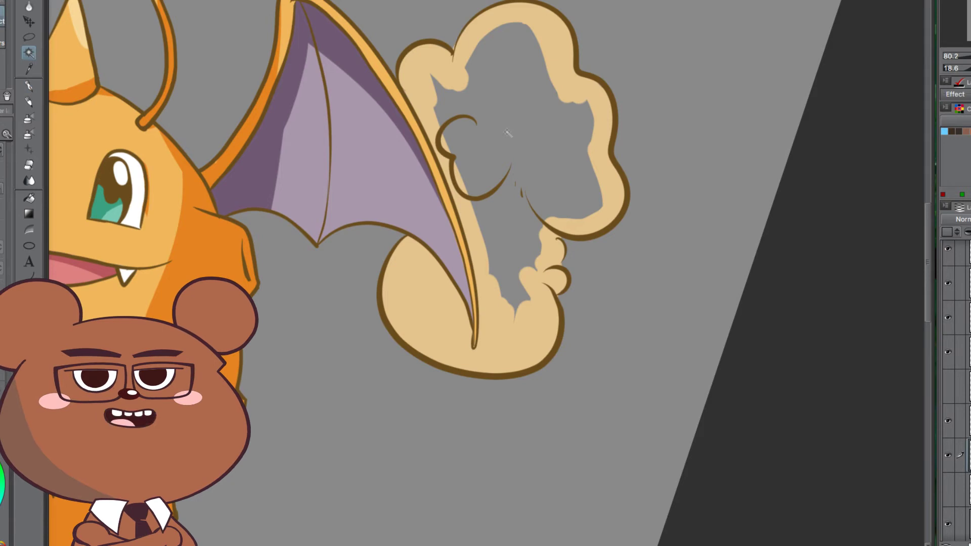
{"action": "left_click", "coordinate": [506, 131]}
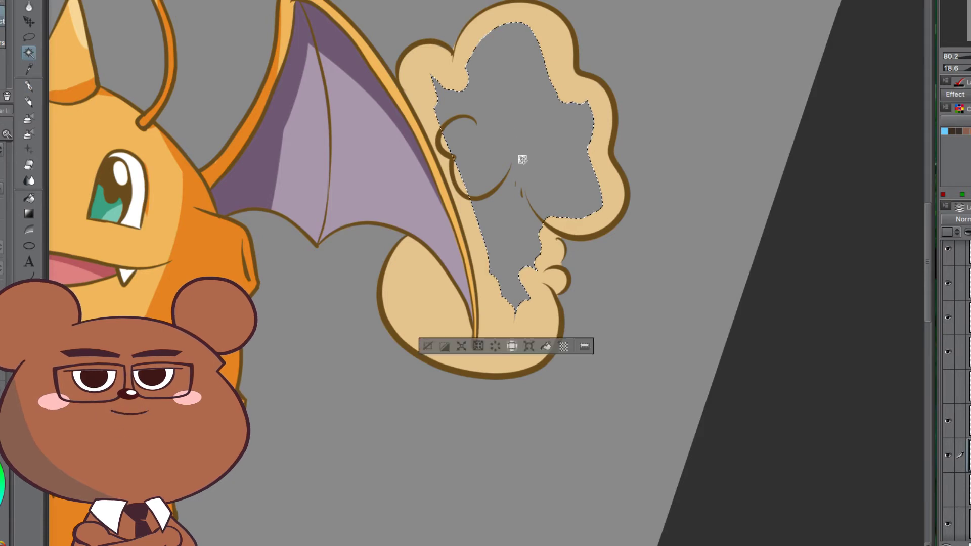
{"action": "left_click", "coordinate": [462, 346]}
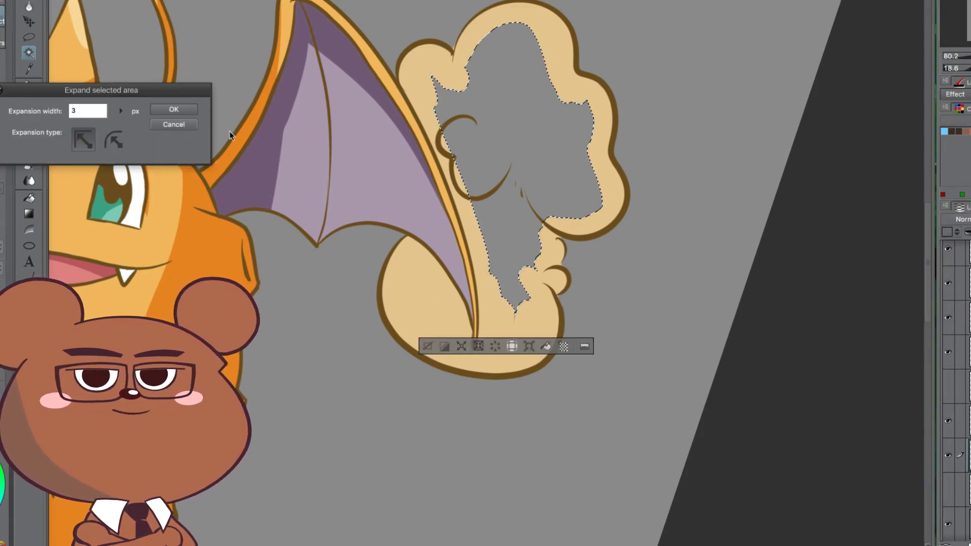
{"action": "left_click", "coordinate": [173, 110]}
{"action": "left_click", "coordinate": [551, 349]}
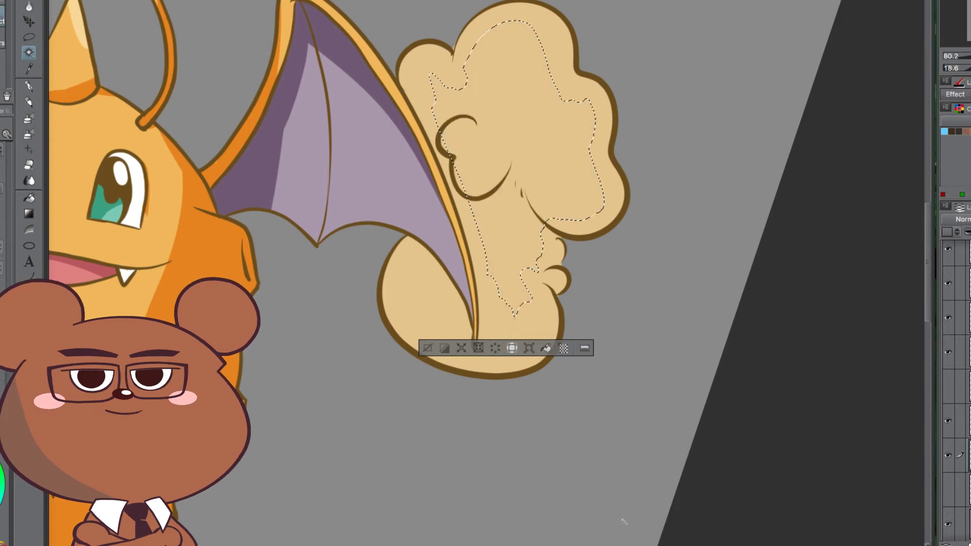
{"action": "key", "text": "ctrl+d"}
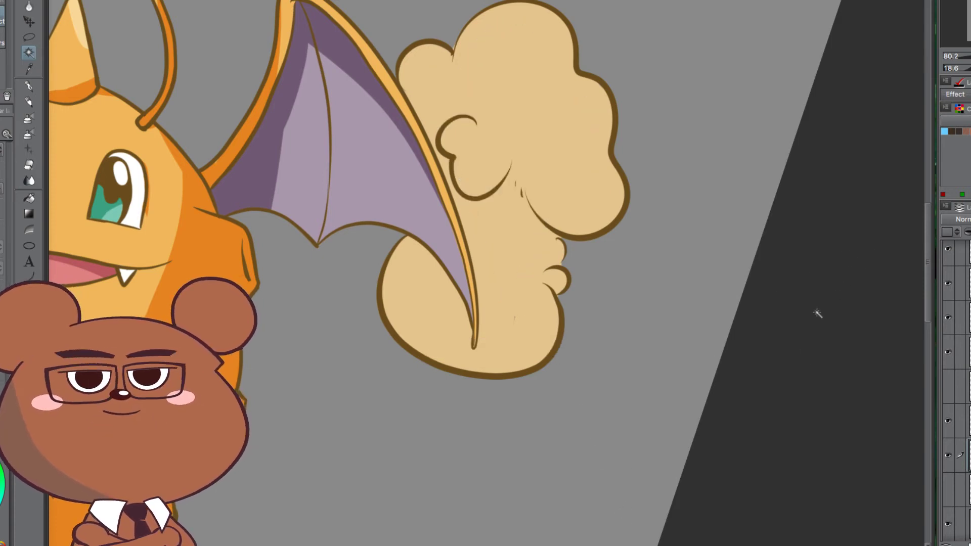
Step: Load the smoke clouds as a selection on the Multiply layer and shade the small cloud below the body at brush size 30.0
{"action": "key", "text": "p"}
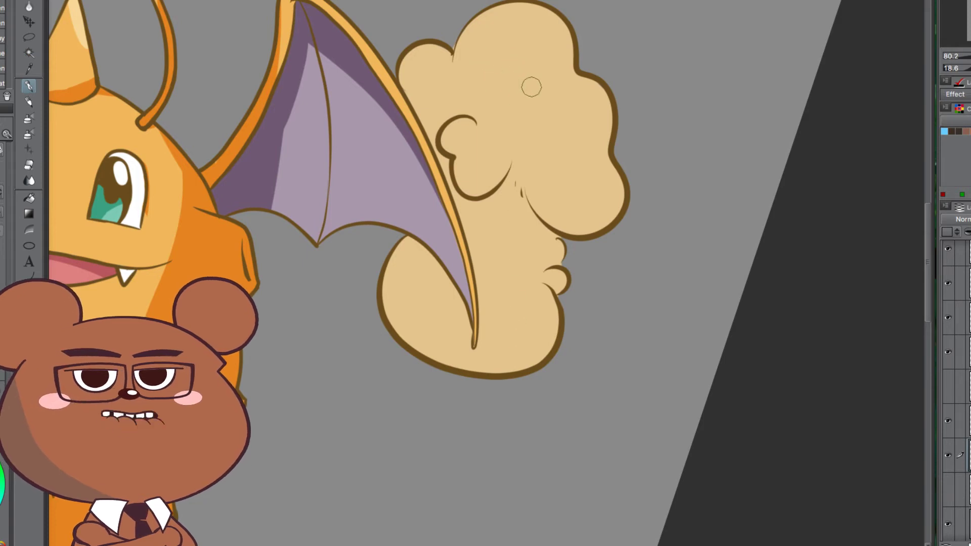
{"action": "left_click_drag", "start_coordinate": [967, 56], "coordinate": [964, 56]}
{"action": "left_click_drag", "start_coordinate": [583, 456], "coordinate": [741, 379]}
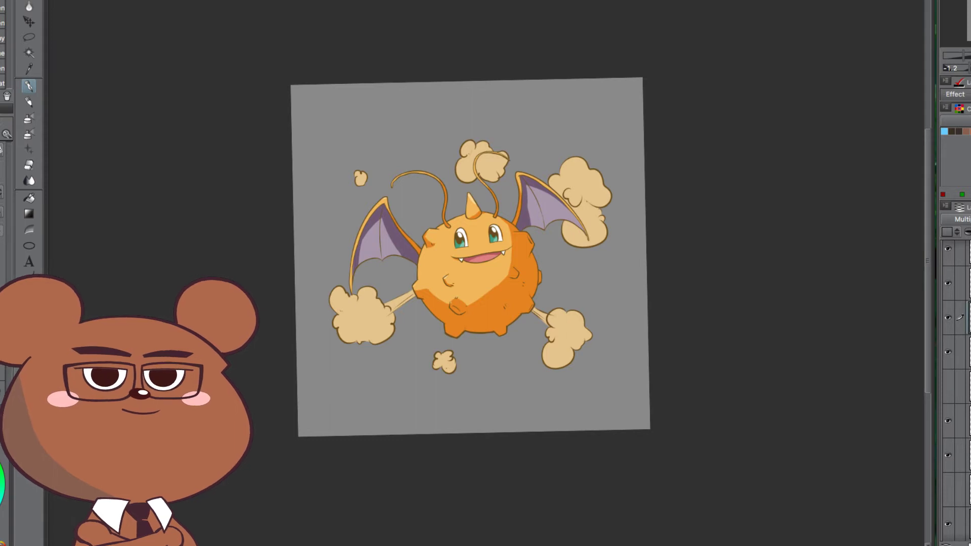
{"action": "left_click", "coordinate": [970, 451], "text": "ctrl"}
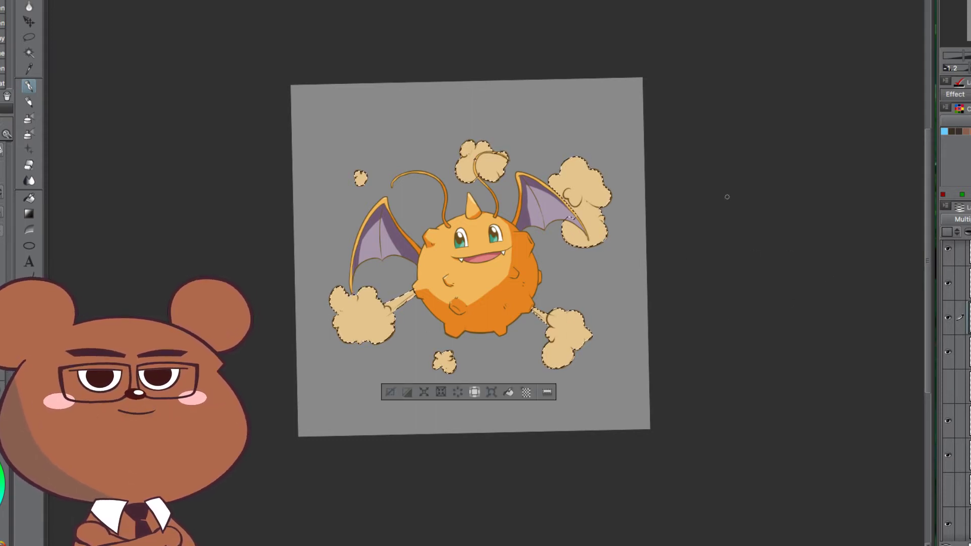
{"action": "left_click_drag", "start_coordinate": [258, 393], "coordinate": [498, 291]}
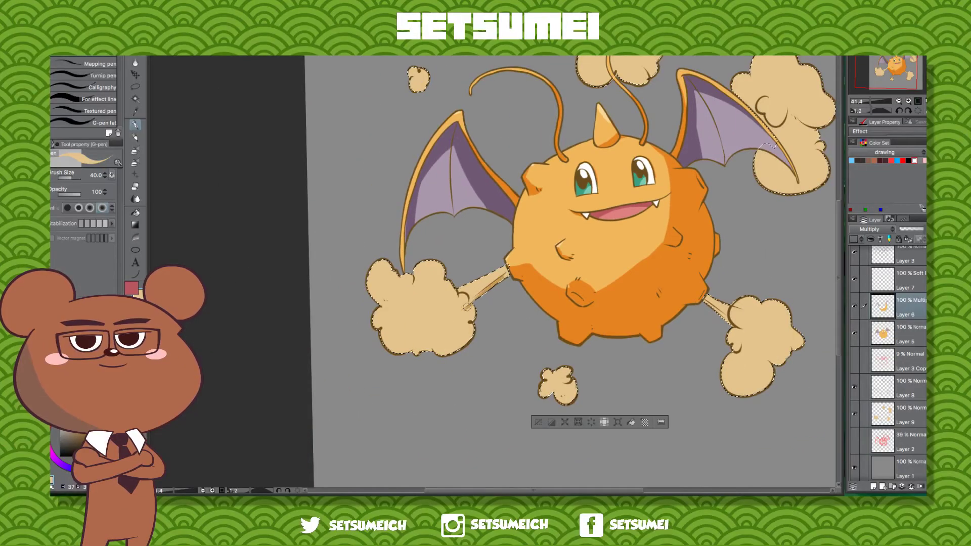
{"action": "key", "text": "bracketleft"}
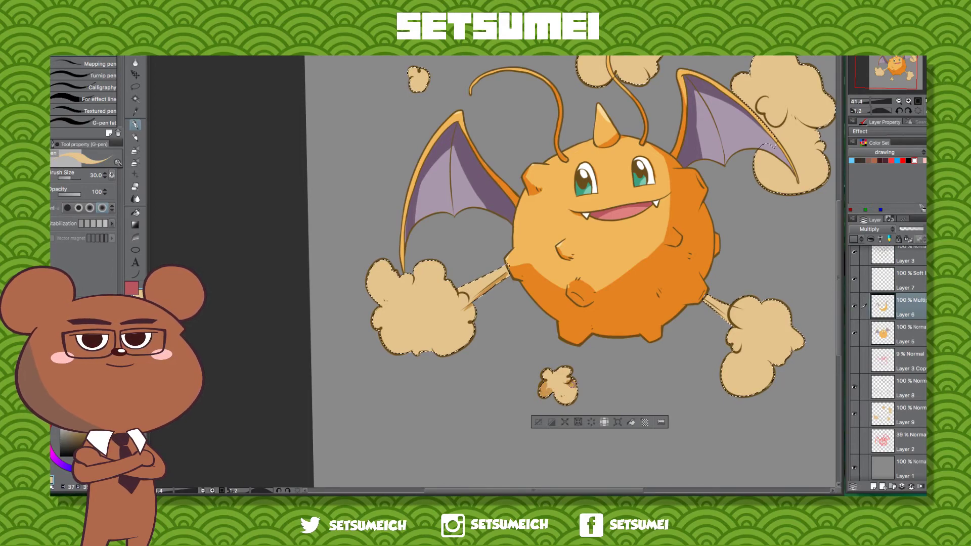
{"action": "left_click_drag", "start_coordinate": [555, 394], "coordinate": [560, 393]}
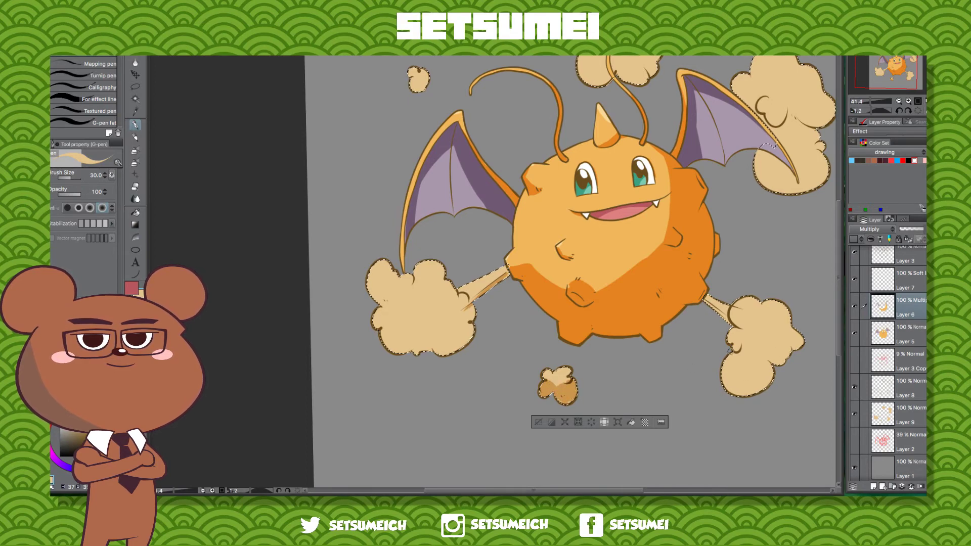
Step: Shade the undersides of the puffs of the lower-right smoke cloud with the multiply tone
{"action": "mouse_move", "coordinate": [708, 390]}
{"action": "left_mouse_down"}
{"action": "mouse_move", "coordinate": [570, 337]}
{"action": "mouse_move", "coordinate": [631, 370]}
{"action": "left_mouse_up"}
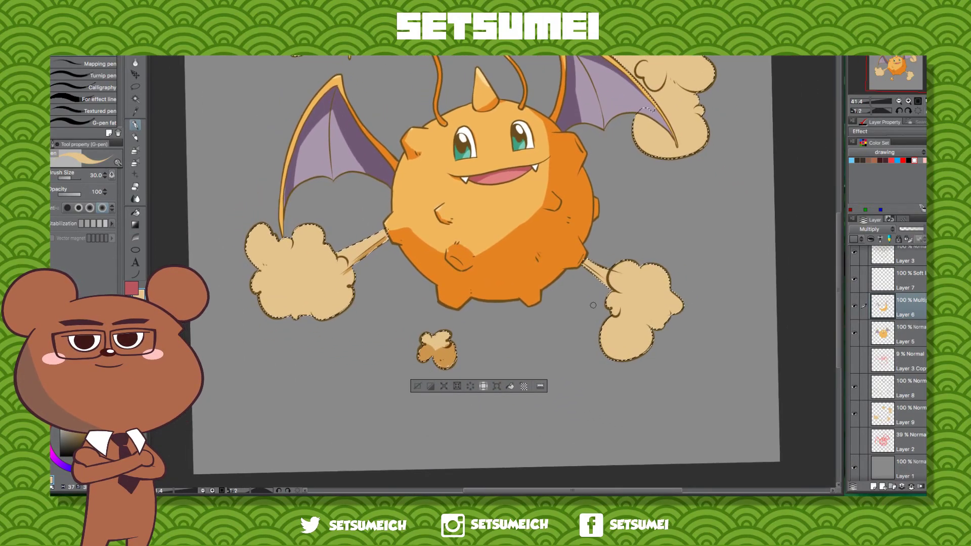
{"action": "left_click_drag", "start_coordinate": [601, 316], "coordinate": [633, 386]}
{"action": "left_click", "coordinate": [864, 332]}
{"action": "left_click", "coordinate": [864, 360]}
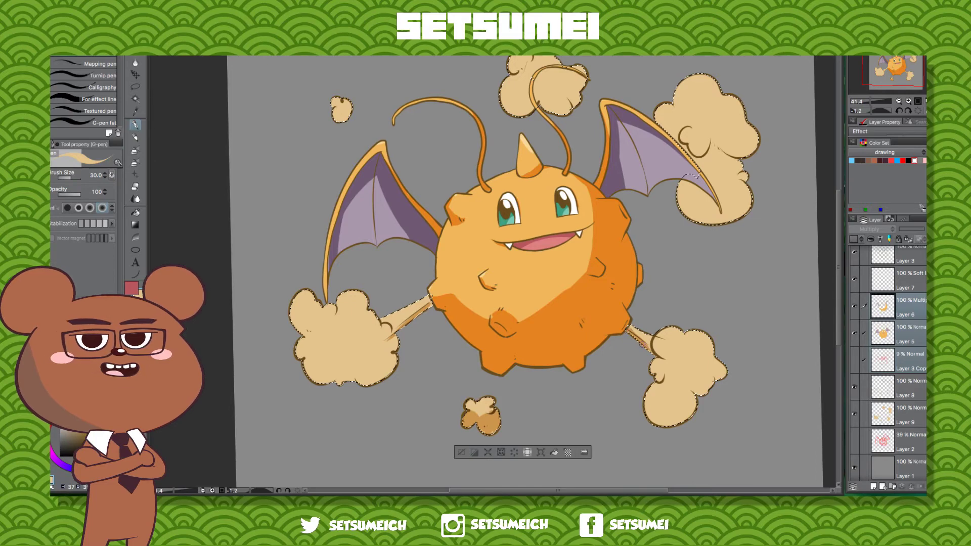
{"action": "left_click_drag", "start_coordinate": [667, 390], "coordinate": [629, 353]}
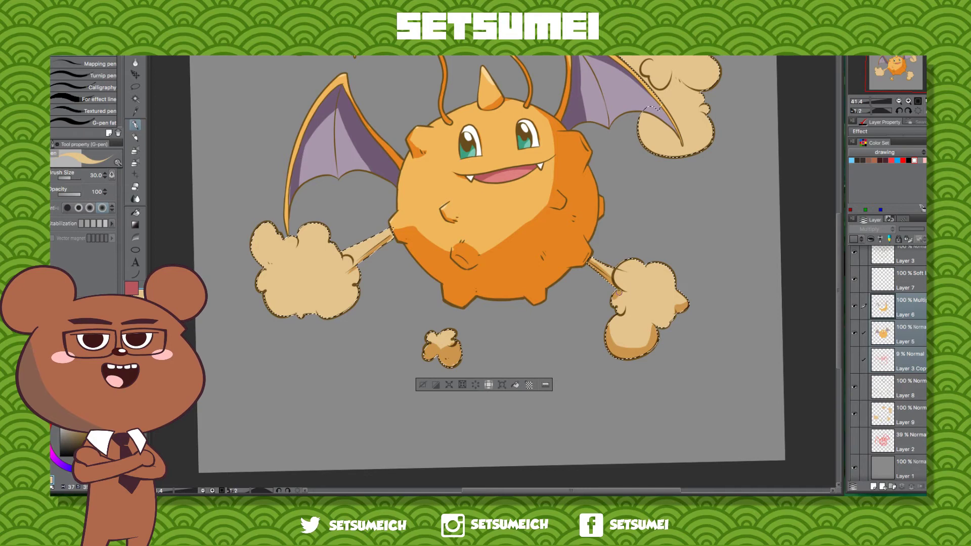
Step: Shade the undersides of the upper clouds and the whole lower puff behind the right wing, using brush size 80.0 for the large area
{"action": "mouse_move", "coordinate": [659, 222]}
{"action": "left_mouse_down"}
{"action": "mouse_move", "coordinate": [610, 357]}
{"action": "mouse_move", "coordinate": [625, 344]}
{"action": "left_mouse_up"}
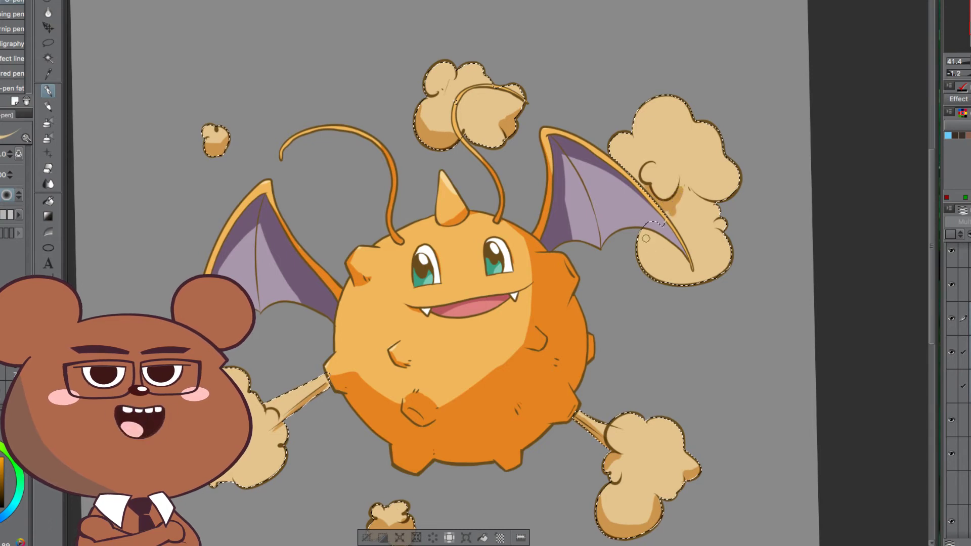
{"action": "mouse_move", "coordinate": [649, 234]}
{"action": "left_mouse_down"}
{"action": "mouse_move", "coordinate": [706, 291]}
{"action": "mouse_move", "coordinate": [678, 258]}
{"action": "mouse_move", "coordinate": [706, 284]}
{"action": "mouse_move", "coordinate": [706, 269]}
{"action": "mouse_move", "coordinate": [635, 239]}
{"action": "mouse_move", "coordinate": [649, 268]}
{"action": "mouse_move", "coordinate": [647, 234]}
{"action": "mouse_move", "coordinate": [696, 282]}
{"action": "left_mouse_up"}
{"action": "left_click_drag", "start_coordinate": [664, 253], "coordinate": [681, 291]}
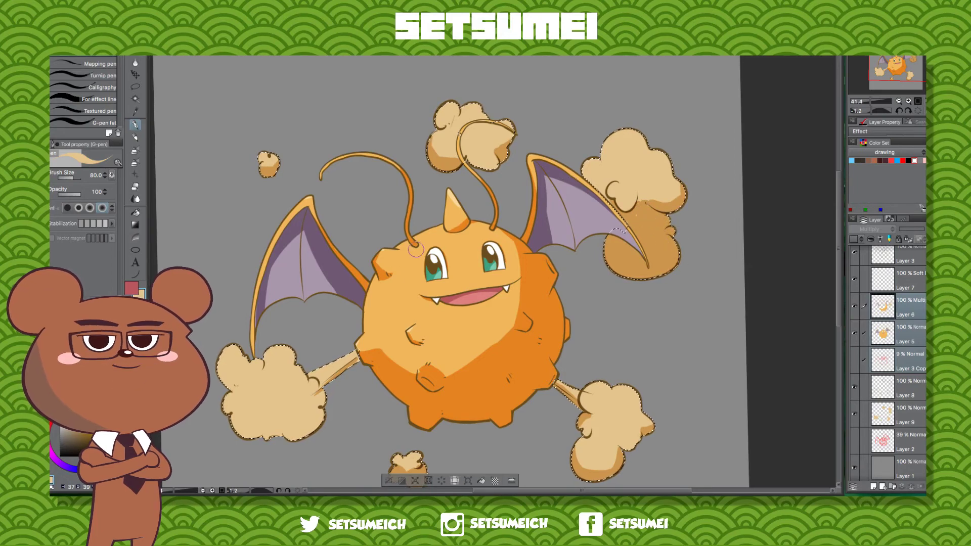
Step: Shade the bottom edge, the lower-right puff and the left edge of the lower-left smoke cloud at brush size 80.0
{"action": "left_click_drag", "start_coordinate": [539, 357], "coordinate": [628, 263]}
{"action": "key", "text": "r"}
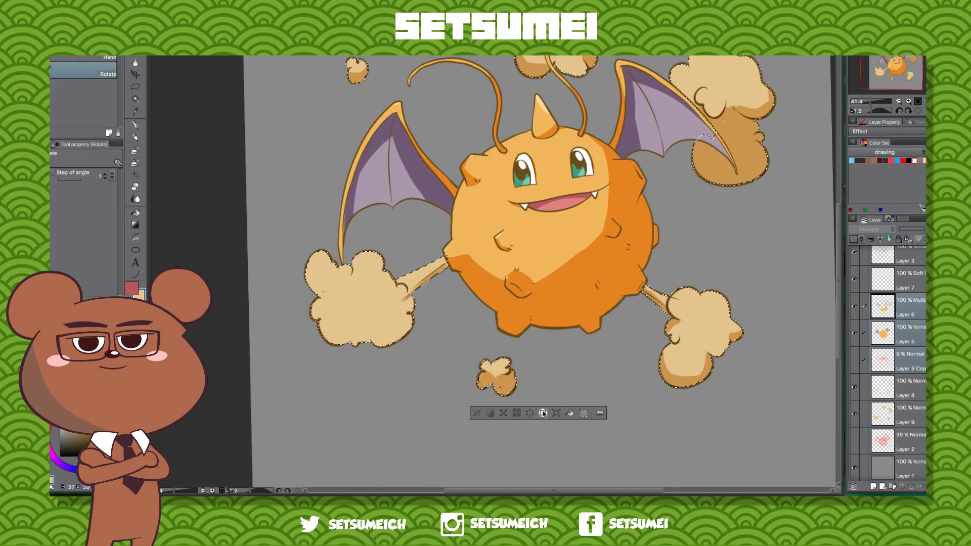
{"action": "key", "text": "p"}
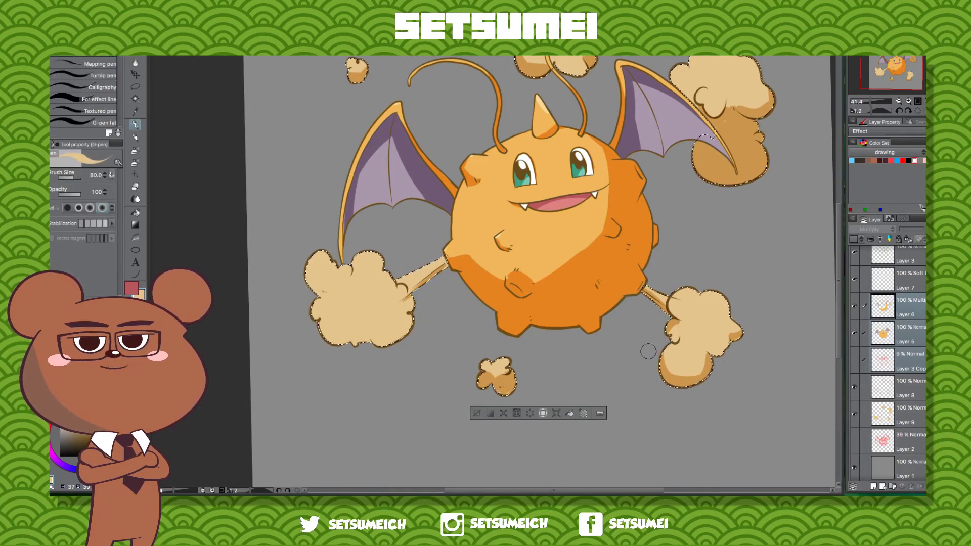
{"action": "left_click_drag", "start_coordinate": [569, 346], "coordinate": [636, 281]}
{"action": "left_click_drag", "start_coordinate": [582, 377], "coordinate": [642, 401]}
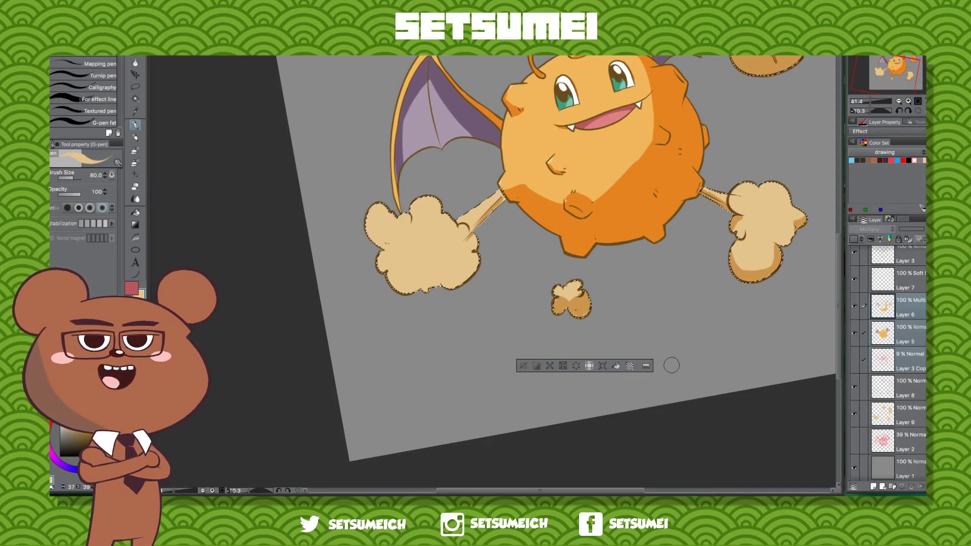
{"action": "scroll", "coordinate": [672, 365], "scroll_direction": "down", "scroll_amount": 1}
{"action": "left_click_drag", "start_coordinate": [558, 273], "coordinate": [476, 372]}
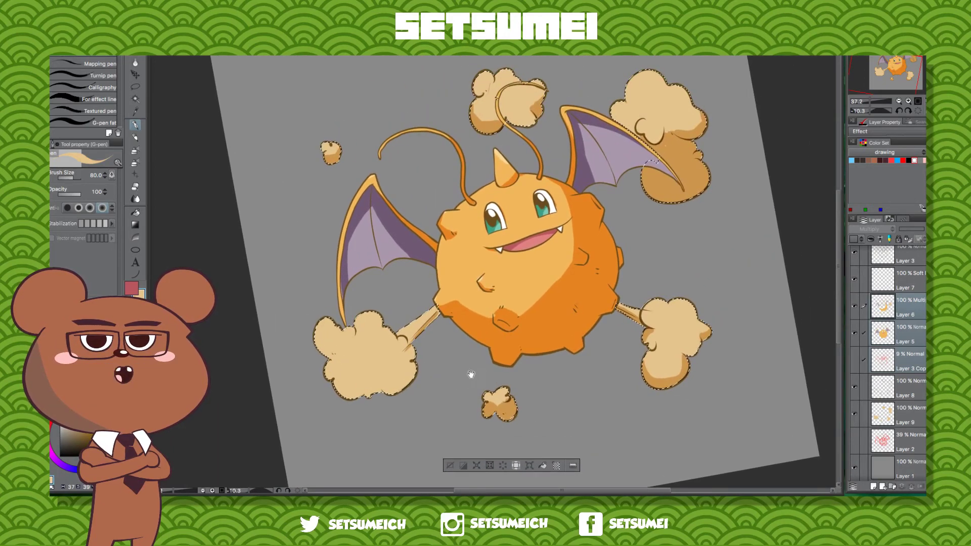
{"action": "mouse_move", "coordinate": [369, 396]}
{"action": "left_mouse_down"}
{"action": "mouse_move", "coordinate": [338, 381]}
{"action": "mouse_move", "coordinate": [363, 396]}
{"action": "left_mouse_up"}
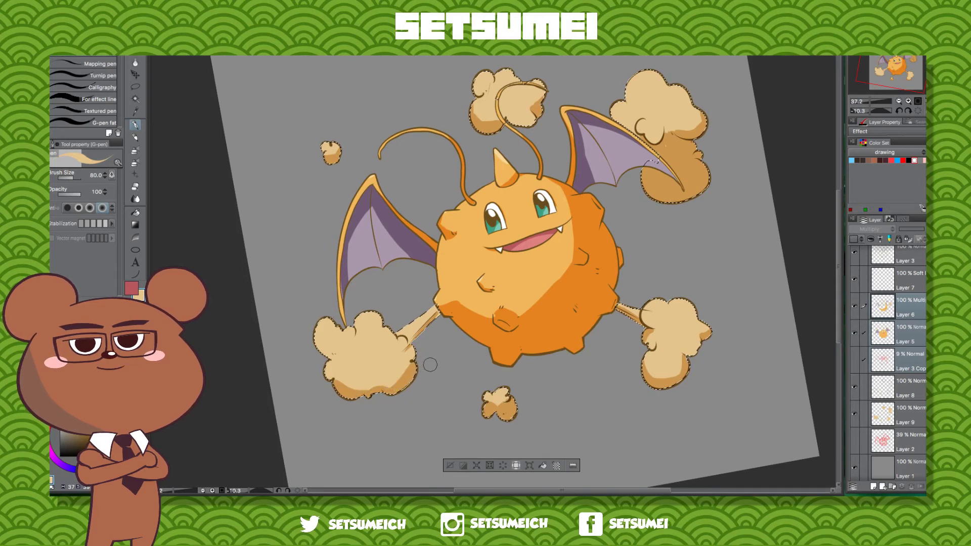
{"action": "left_click_drag", "start_coordinate": [405, 386], "coordinate": [393, 394]}
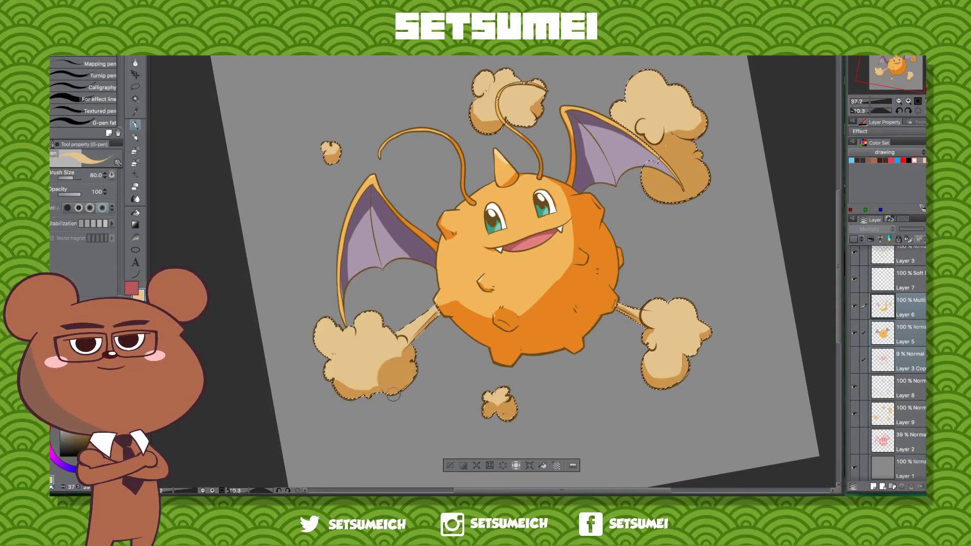
{"action": "left_click_drag", "start_coordinate": [327, 360], "coordinate": [330, 375]}
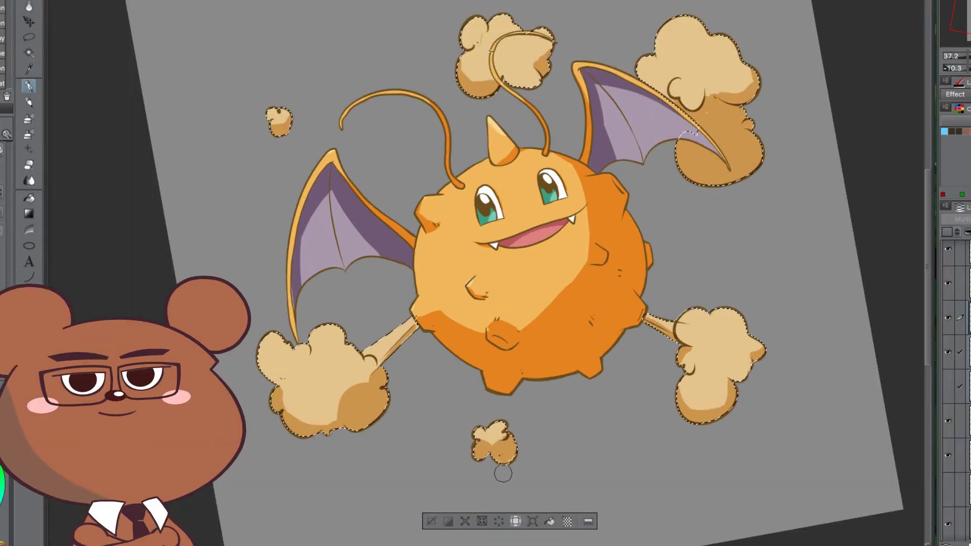
Step: Reset the canvas rotation to 0.0 and deselect the smoke clouds
{"action": "left_click_drag", "start_coordinate": [539, 469], "coordinate": [525, 364]}
{"action": "left_click_drag", "start_coordinate": [636, 213], "coordinate": [660, 234]}
{"action": "key", "text": "ctrl+@"}
{"action": "left_click_drag", "start_coordinate": [640, 313], "coordinate": [554, 413]}
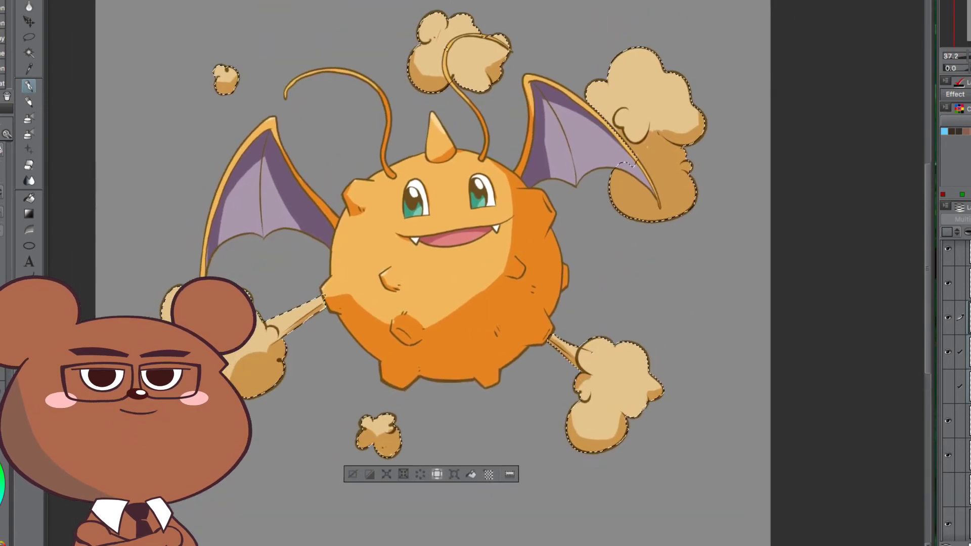
{"action": "key", "text": "ctrl+d"}
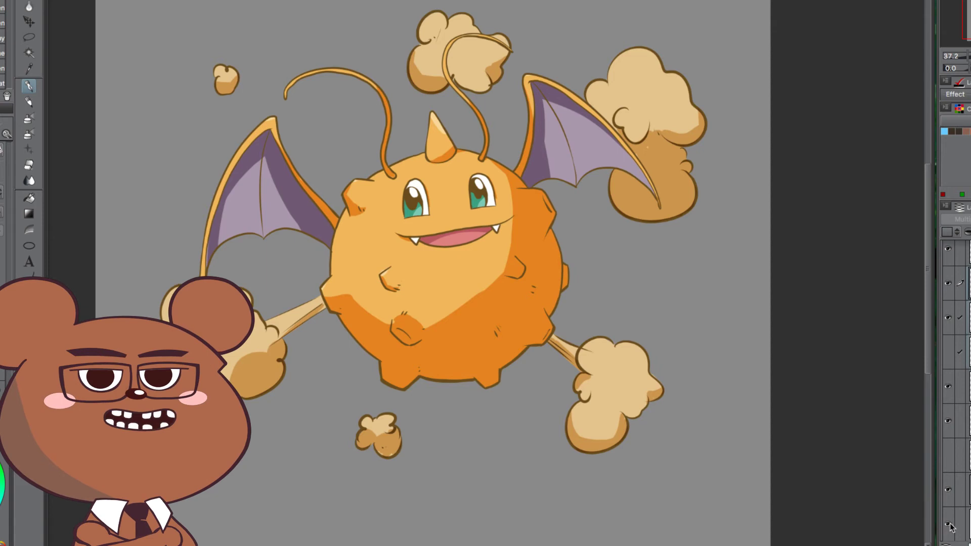
Step: Hide the gray background layer and show the layer holding the color swatches
{"action": "left_click", "coordinate": [948, 491]}
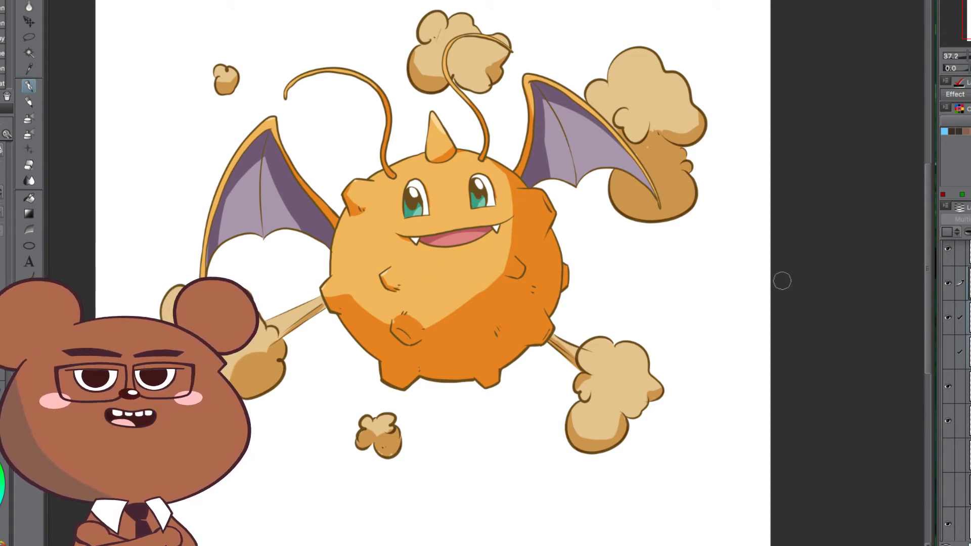
{"action": "scroll", "coordinate": [961, 289], "scroll_direction": "up", "scroll_amount": 3}
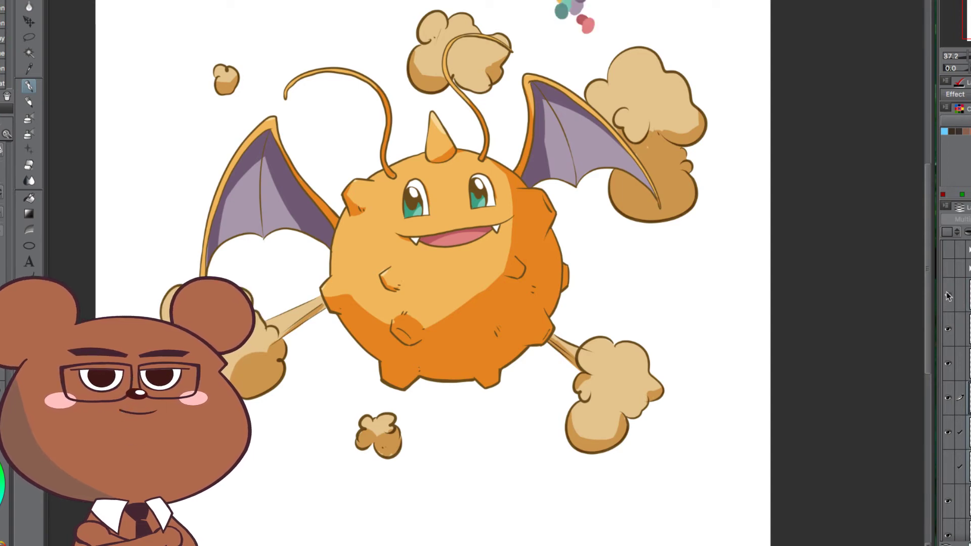
{"action": "left_click_drag", "start_coordinate": [499, 139], "coordinate": [493, 193]}
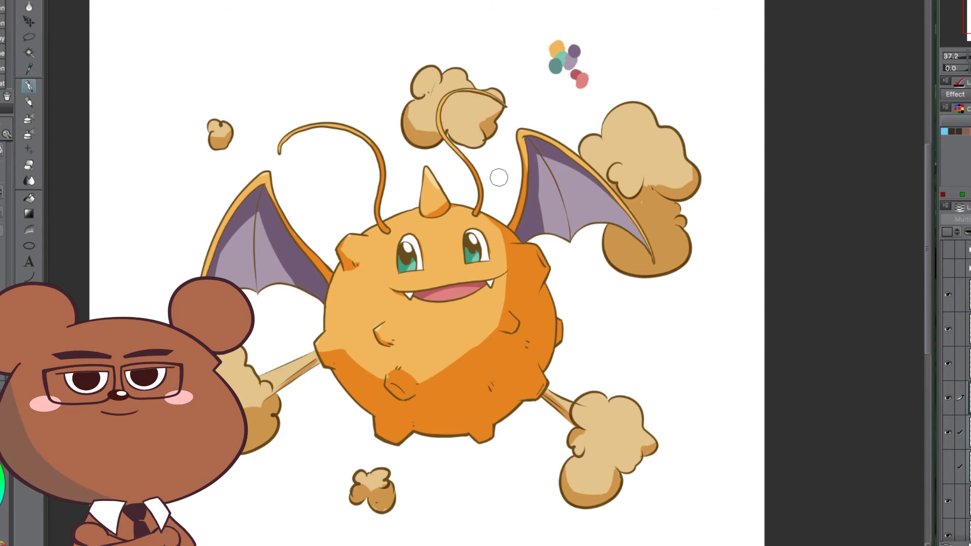
Step: Take the light teal from the color swatches as the drawing color and select the entire canvas
{"action": "key", "text": "p"}
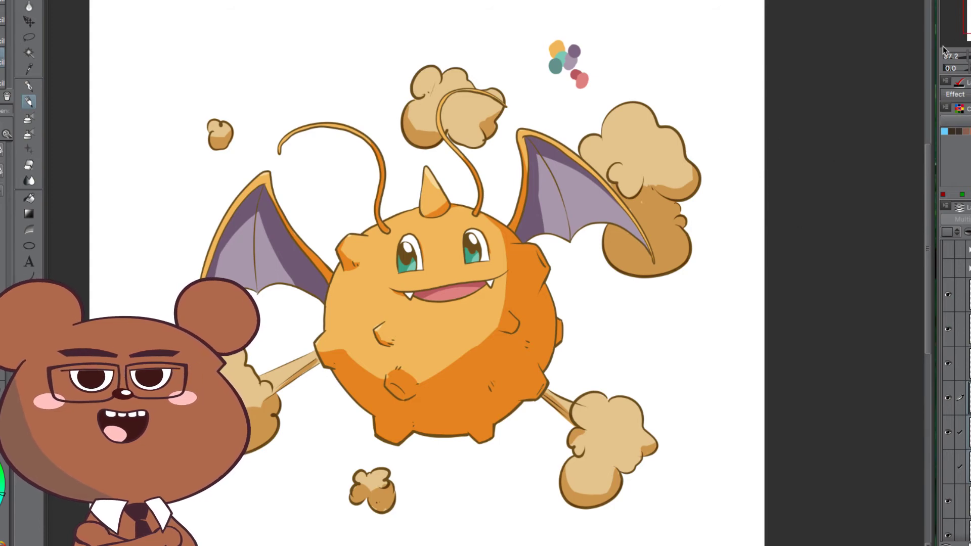
{"action": "left_click_drag", "start_coordinate": [969, 56], "coordinate": [961, 56]}
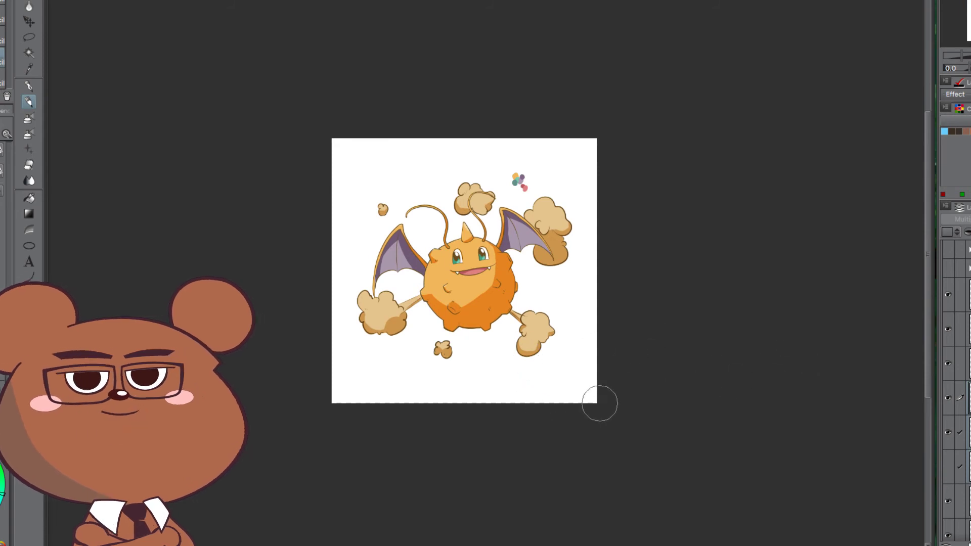
{"action": "key", "text": "ctrl+a"}
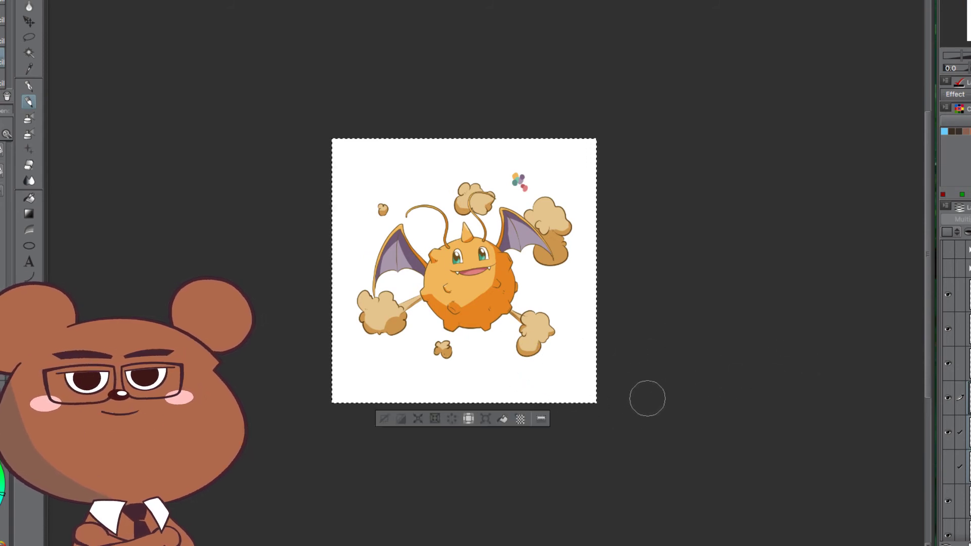
Step: Add a new layer directly above the gray Layer 1 and fill it with light teal as the background
{"action": "left_click", "coordinate": [503, 419]}
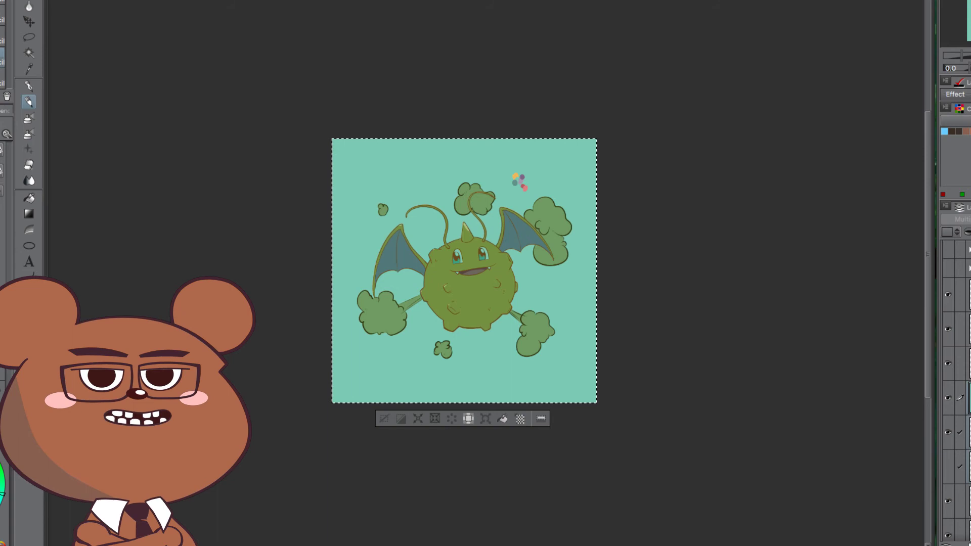
{"action": "key", "text": "ctrl+z"}
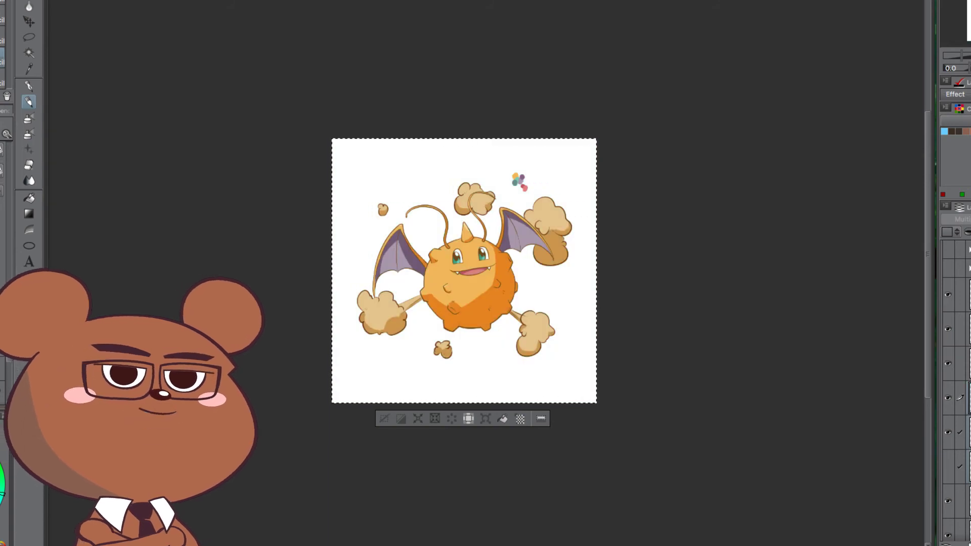
{"action": "scroll", "coordinate": [956, 389], "scroll_direction": "down", "scroll_amount": 3}
{"action": "left_click", "coordinate": [904, 443]}
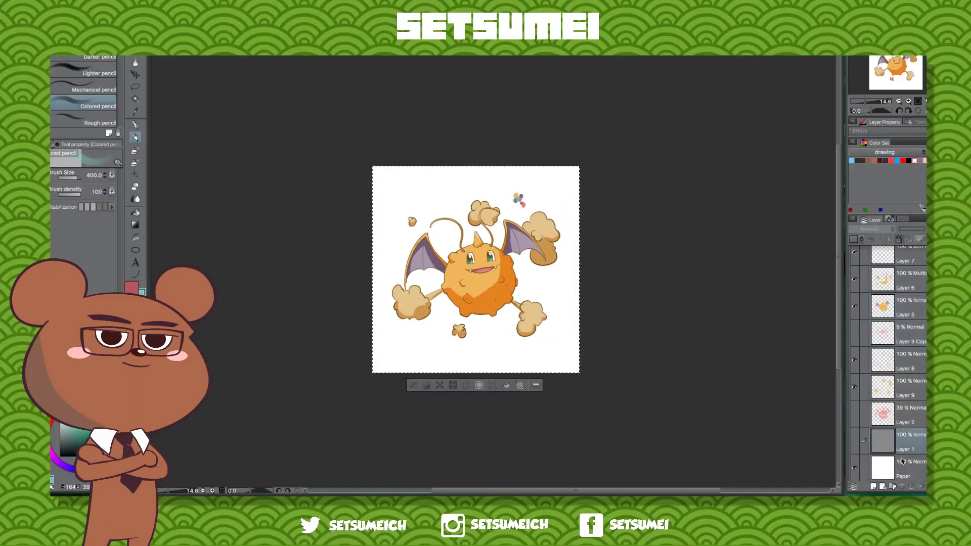
{"action": "left_click", "coordinate": [874, 486]}
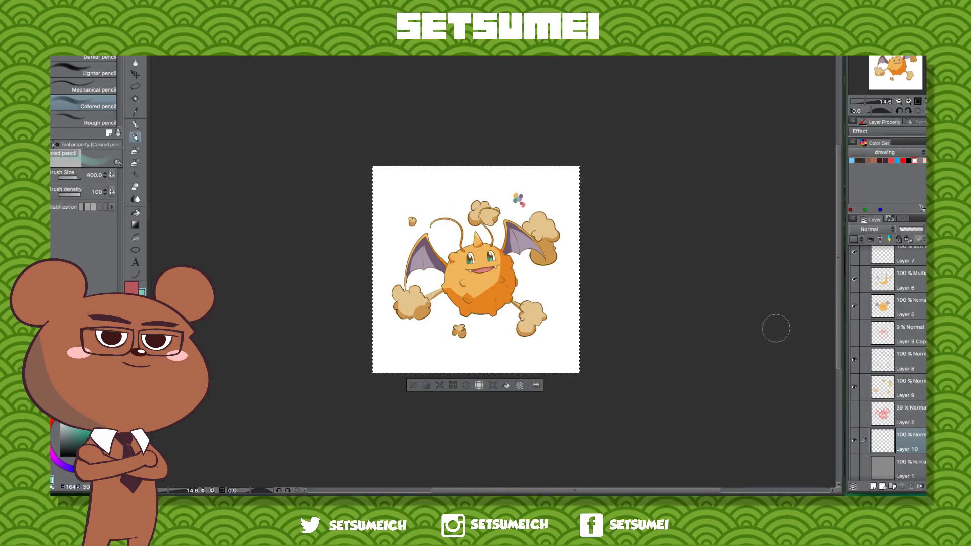
{"action": "left_click", "coordinate": [514, 387]}
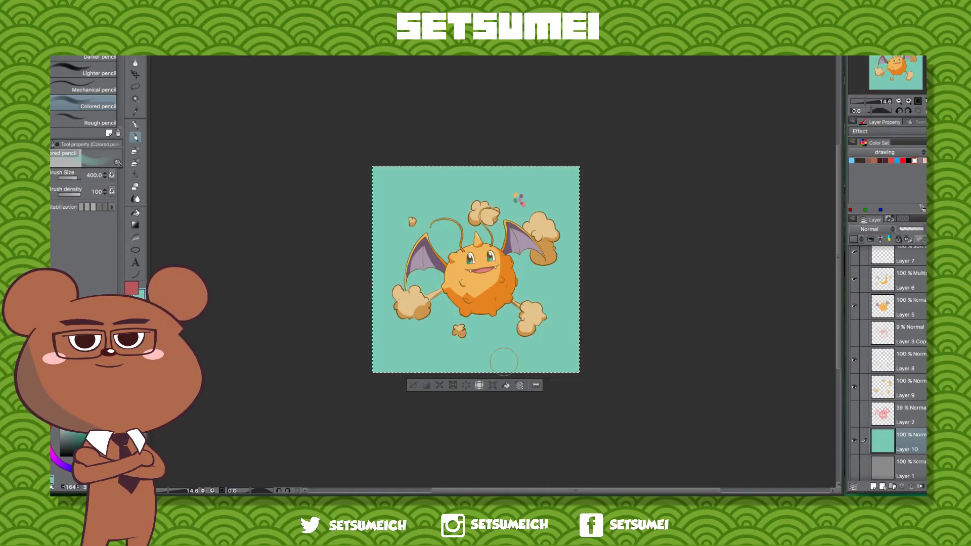
Step: Hide Layer 4 with the color swatches
{"action": "left_click_drag", "start_coordinate": [868, 103], "coordinate": [870, 102]}
{"action": "left_click", "coordinate": [855, 253]}
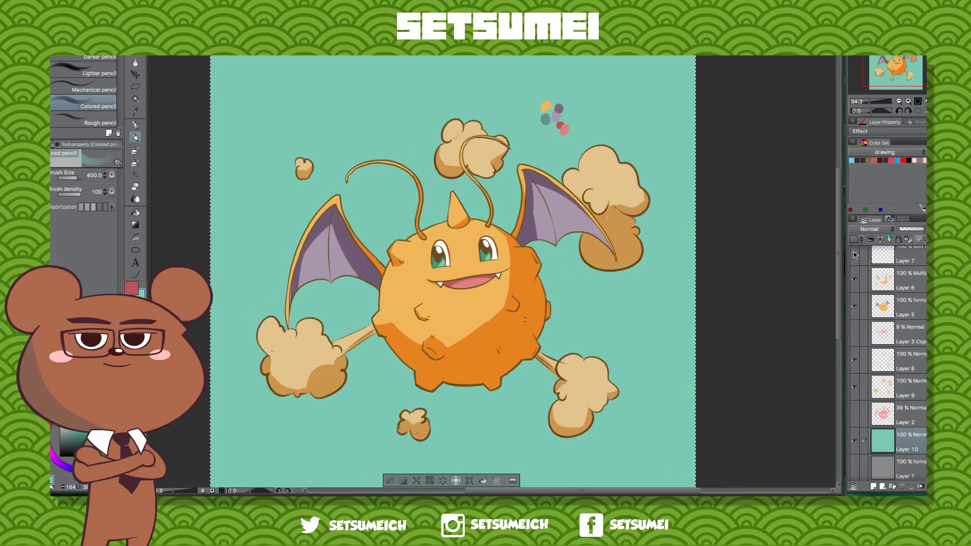
{"action": "scroll", "coordinate": [885, 354], "scroll_direction": "up", "scroll_amount": 3}
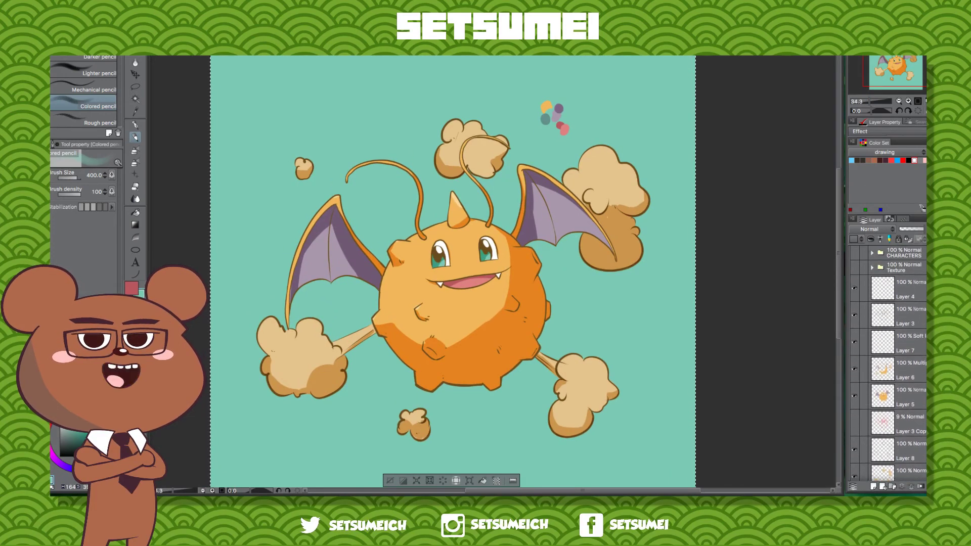
{"action": "left_click", "coordinate": [856, 295]}
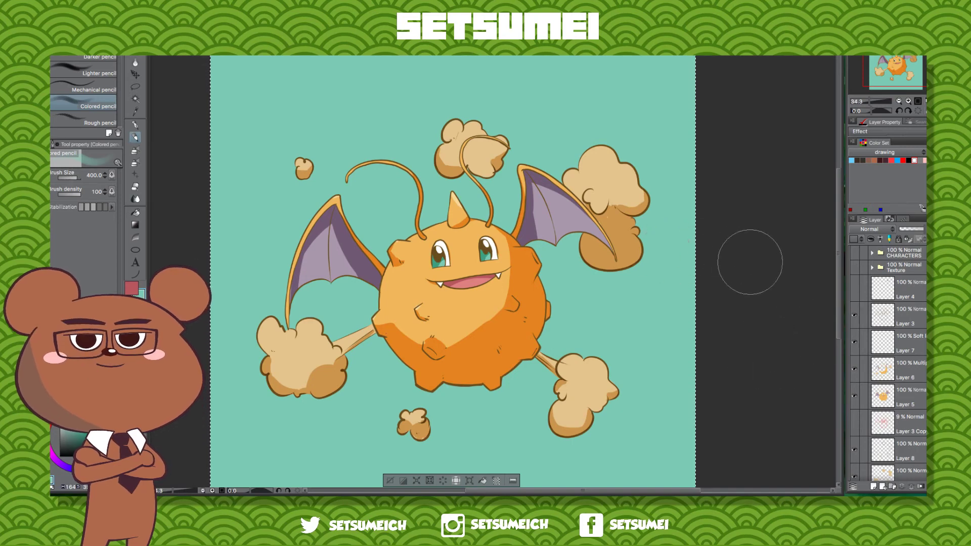
{"action": "left_click_drag", "start_coordinate": [883, 76], "coordinate": [879, 81]}
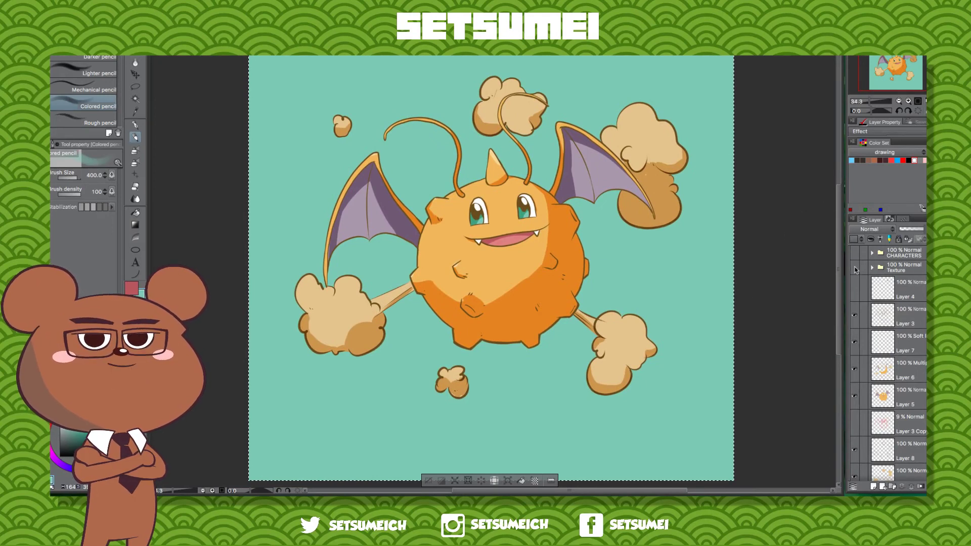
Step: Show the Texture folder, move its gray watercolor texture layer out to directly above Layer 4, and set that layer's opacity to 31%
{"action": "left_click", "coordinate": [855, 268]}
{"action": "left_click", "coordinate": [872, 268]}
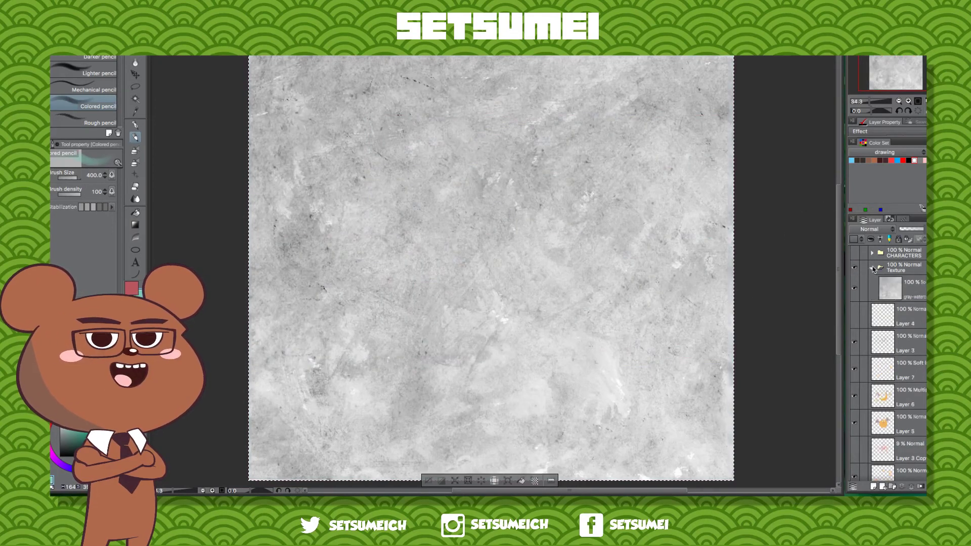
{"action": "left_click_drag", "start_coordinate": [891, 286], "coordinate": [873, 279]}
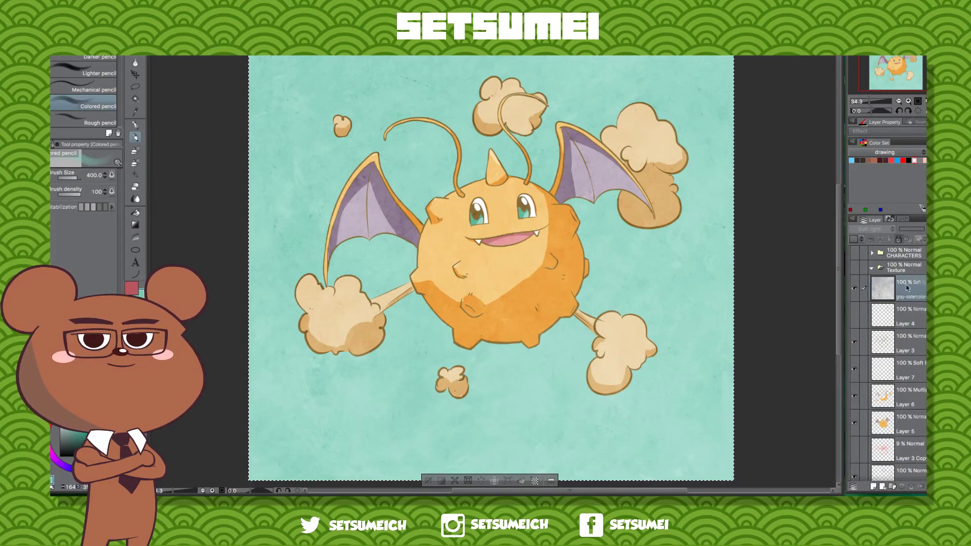
{"action": "left_click_drag", "start_coordinate": [915, 230], "coordinate": [906, 231]}
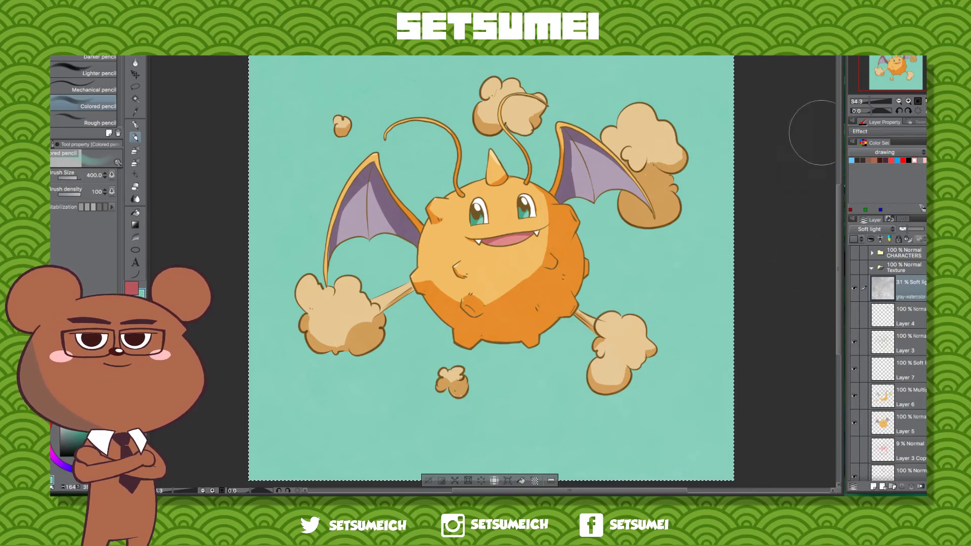
Step: Check the whole illustration with the palettes hidden, restore the palettes, and clear the selection around the canvas
{"action": "left_click_drag", "start_coordinate": [870, 102], "coordinate": [872, 102]}
{"action": "left_click_drag", "start_coordinate": [970, 62], "coordinate": [967, 62]}
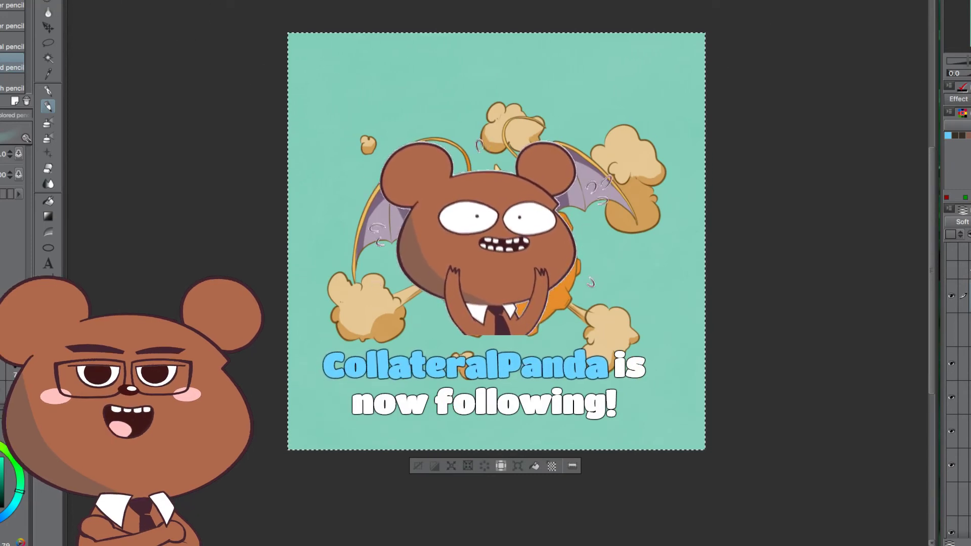
{"action": "key", "text": "Tab"}
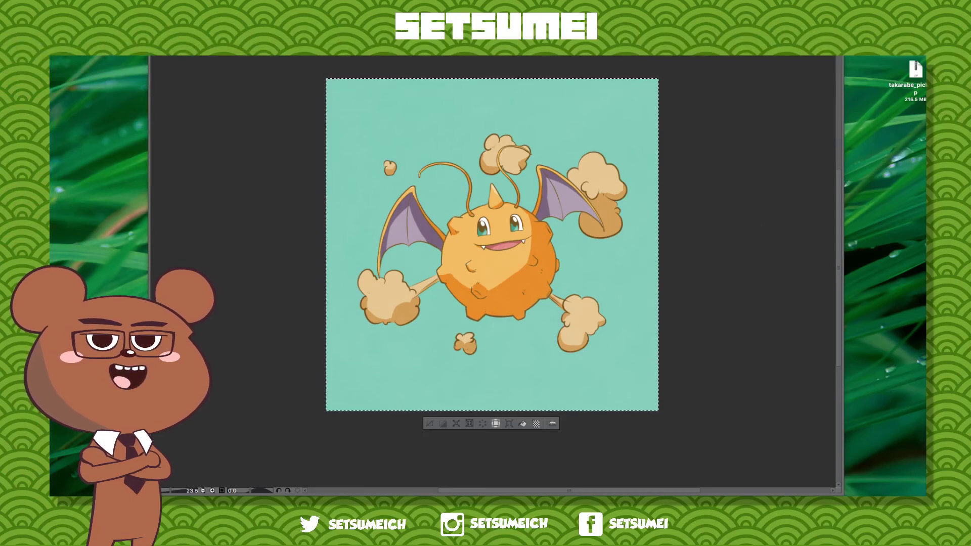
{"action": "key", "text": "Tab"}
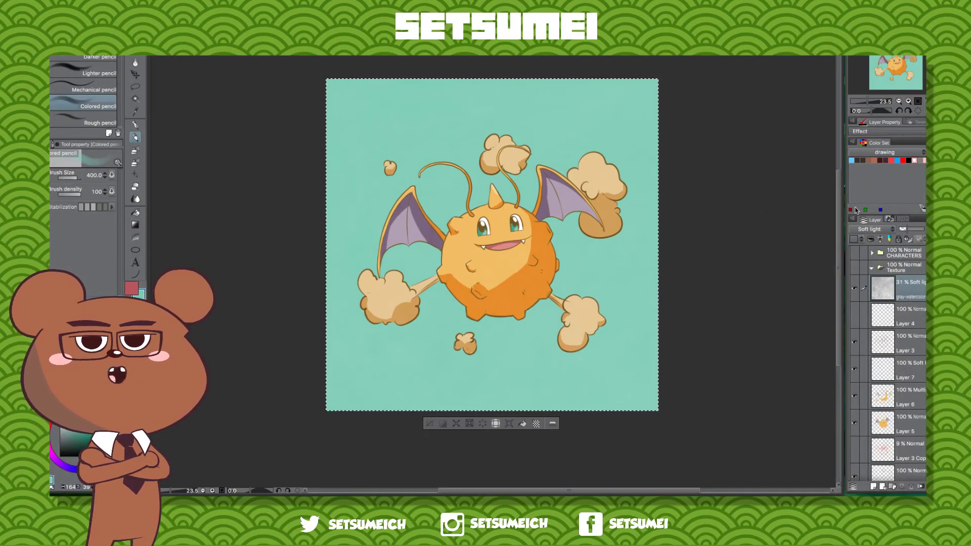
{"action": "left_click_drag", "start_coordinate": [867, 100], "coordinate": [870, 100]}
{"action": "left_click_drag", "start_coordinate": [710, 185], "coordinate": [700, 212]}
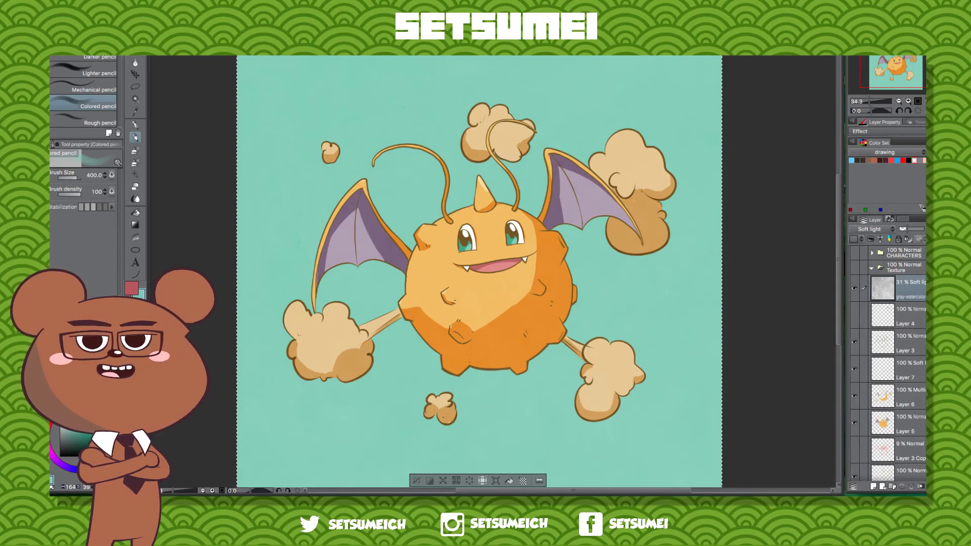
{"action": "key", "text": "ctrl+d"}
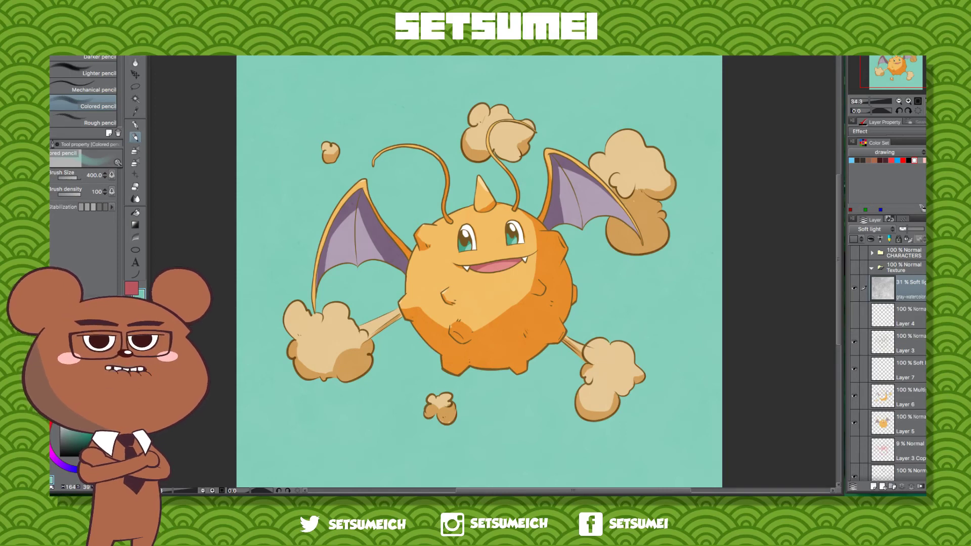
{"action": "left_click", "coordinate": [656, 51]}
{"action": "left_click", "coordinate": [815, 64]}
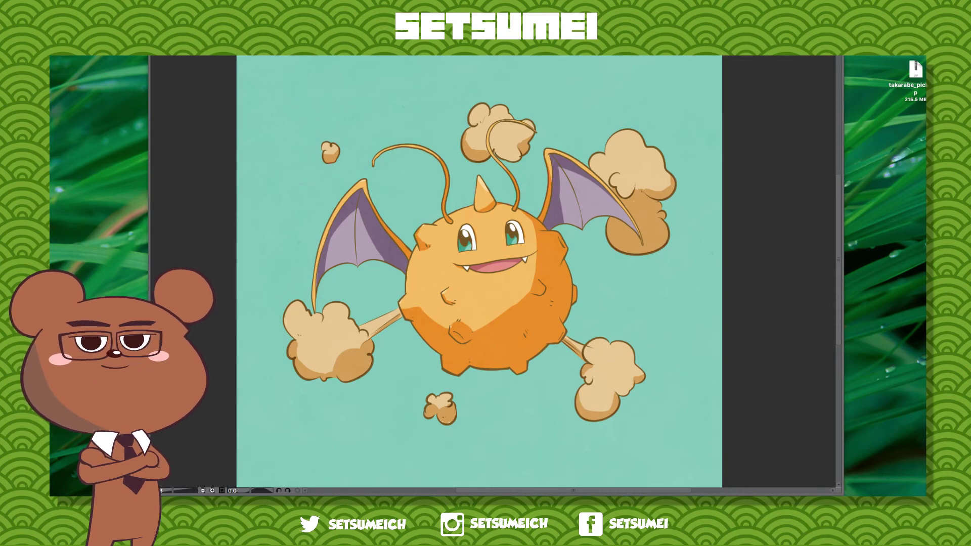
{"action": "key", "text": "Tab"}
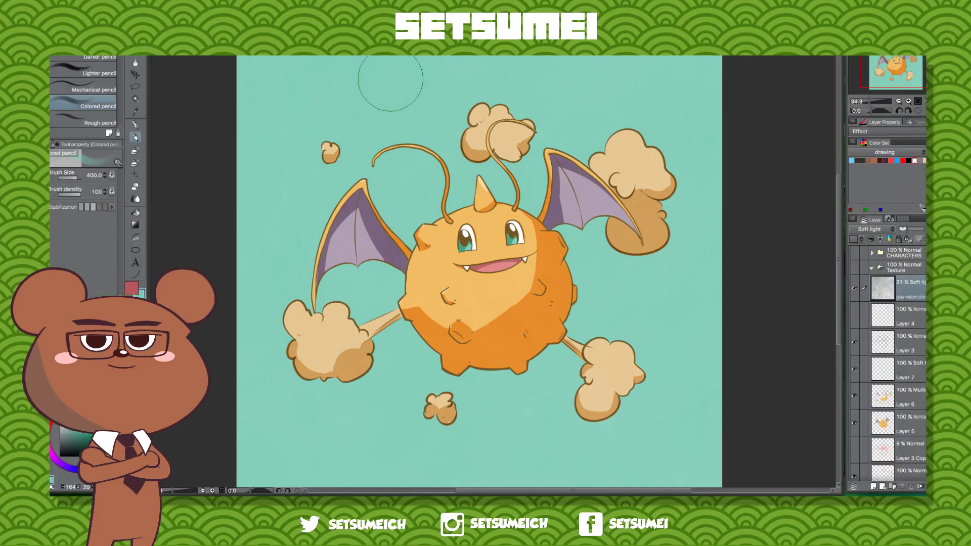
{"action": "left_click_drag", "start_coordinate": [870, 103], "coordinate": [872, 104]}
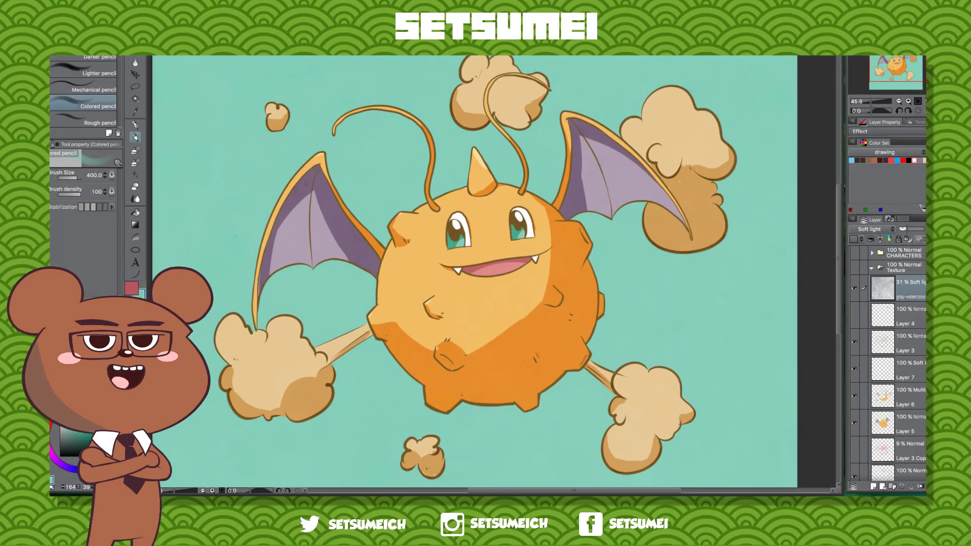